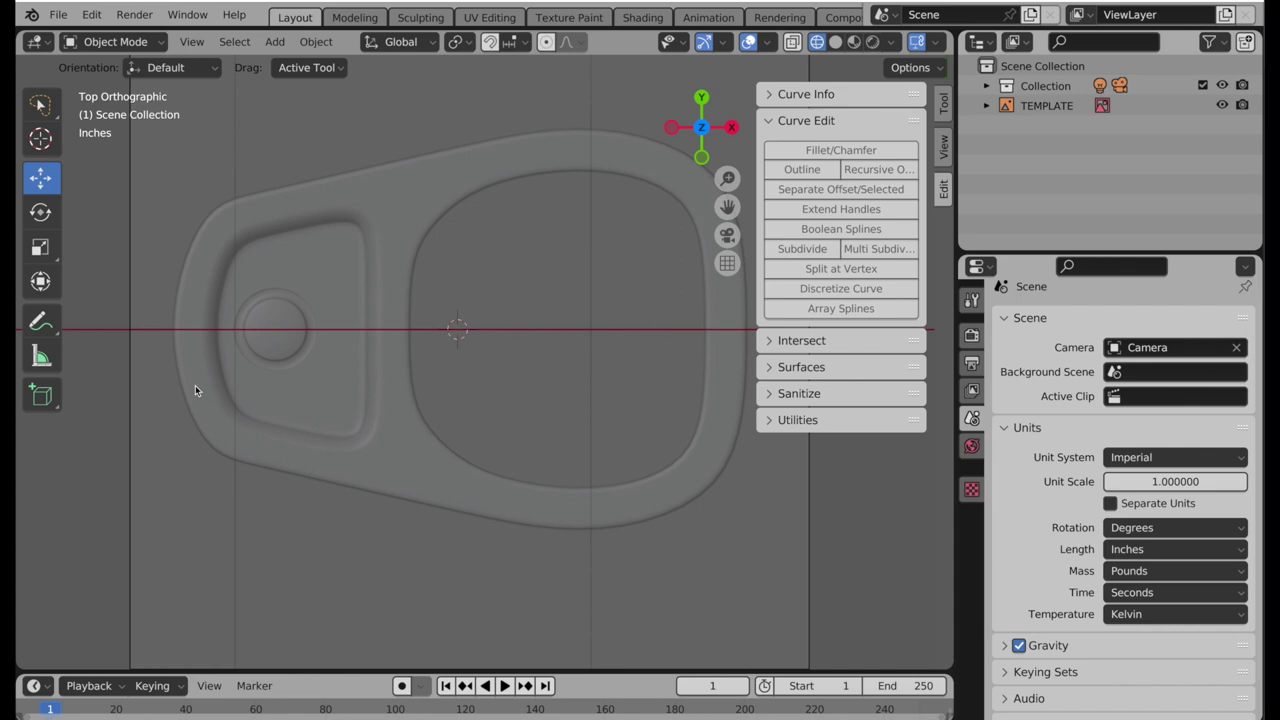
- Add a simple Point curve at the 3D cursor and set its output curve type to Nurbs
key(shift+a)
mouse_move(221, 373)
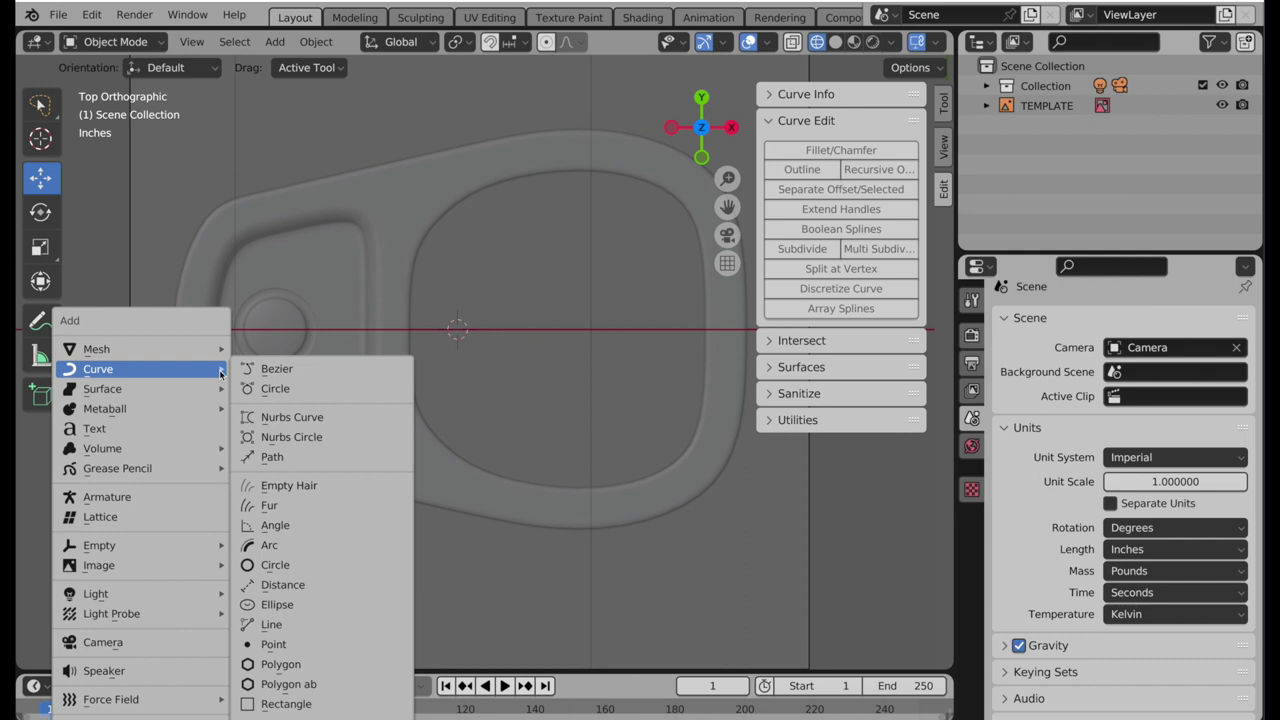
click(276, 644)
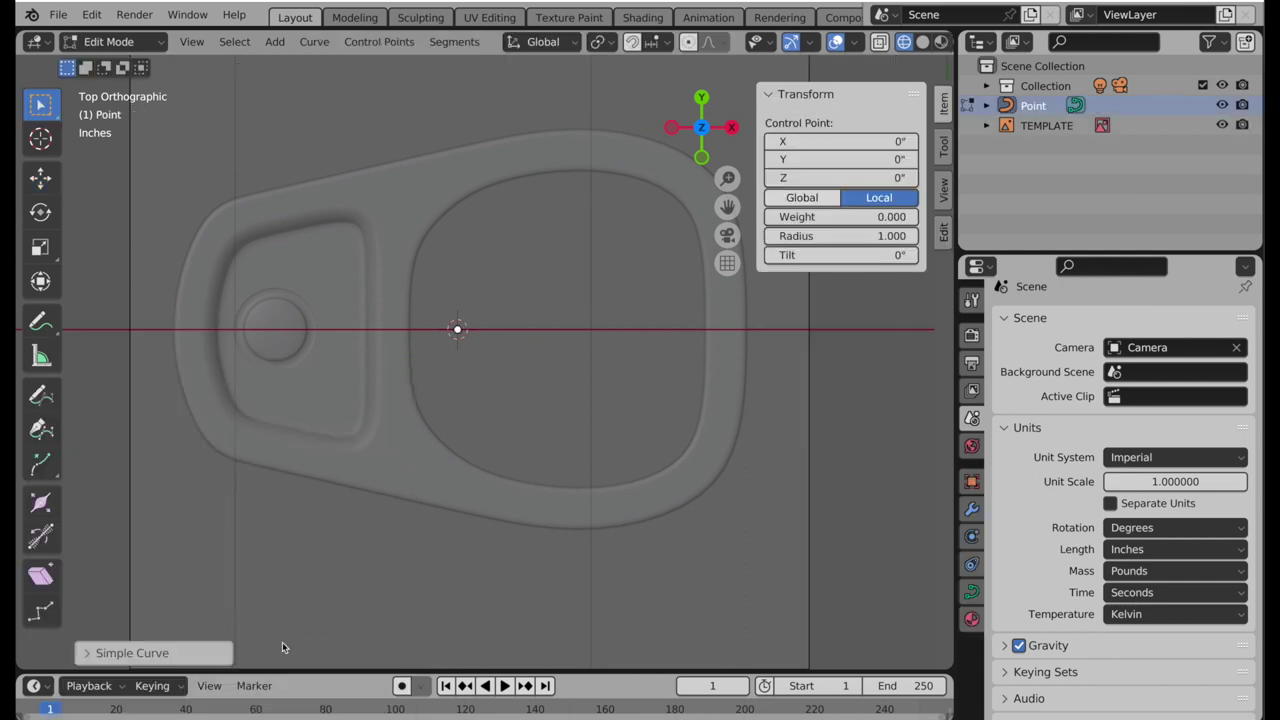
click(90, 653)
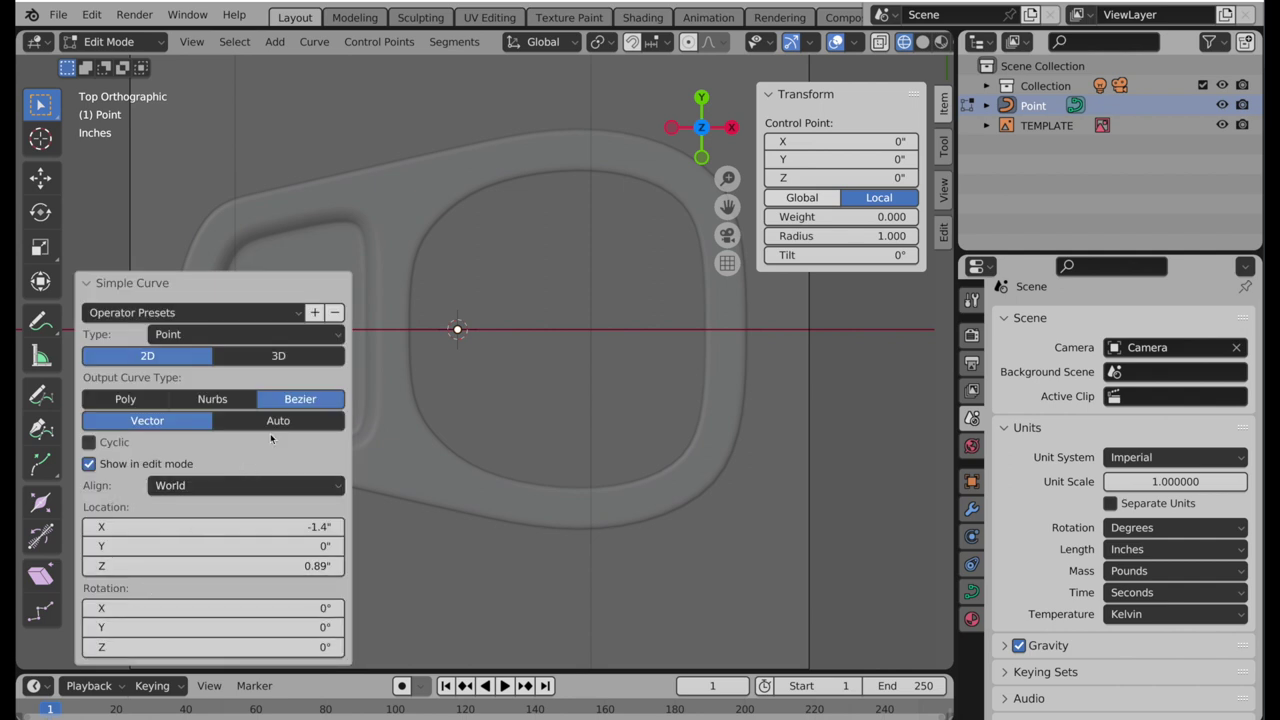
click(224, 400)
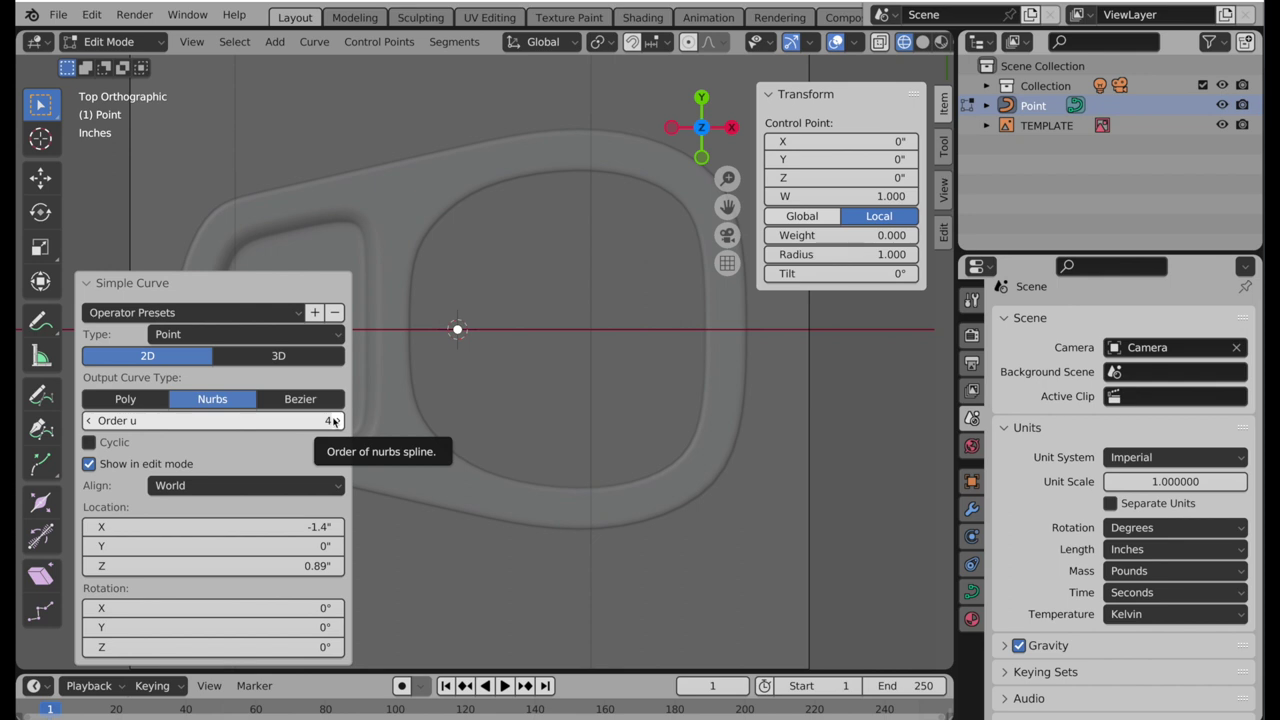
- Move the point about -0.807" along the X axis to the template's outer left edge
key(g)
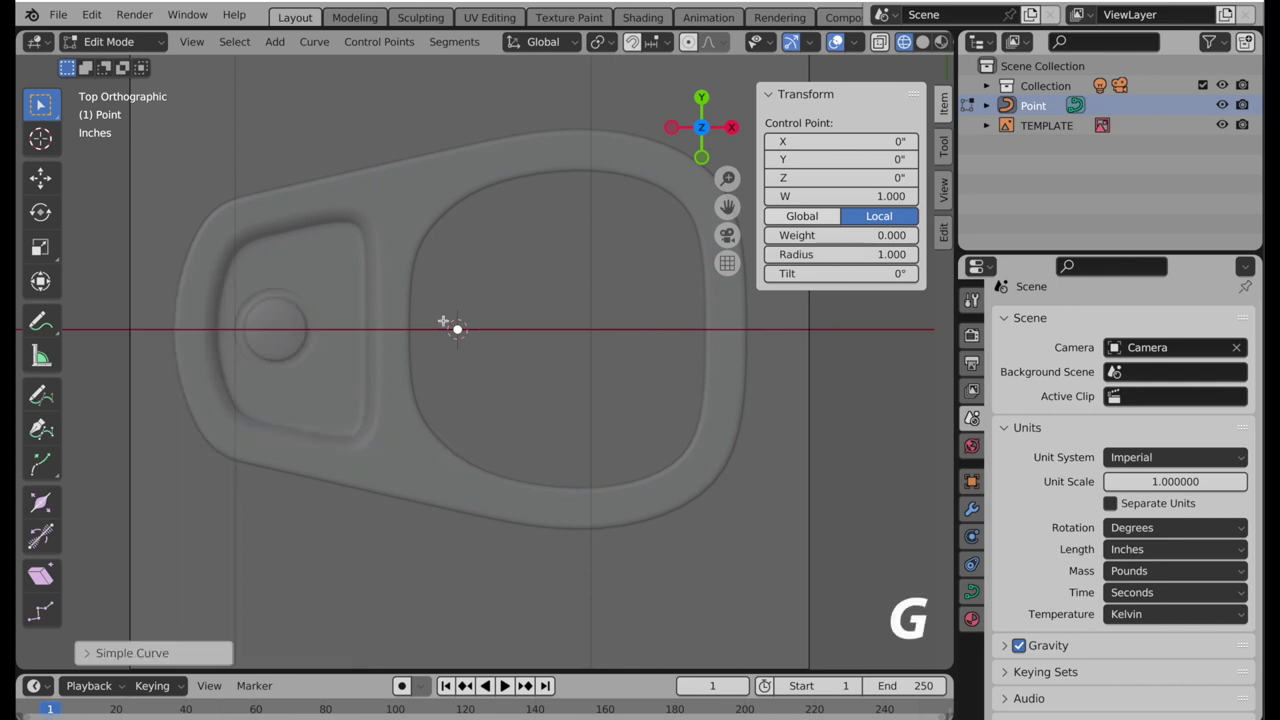
key(x)
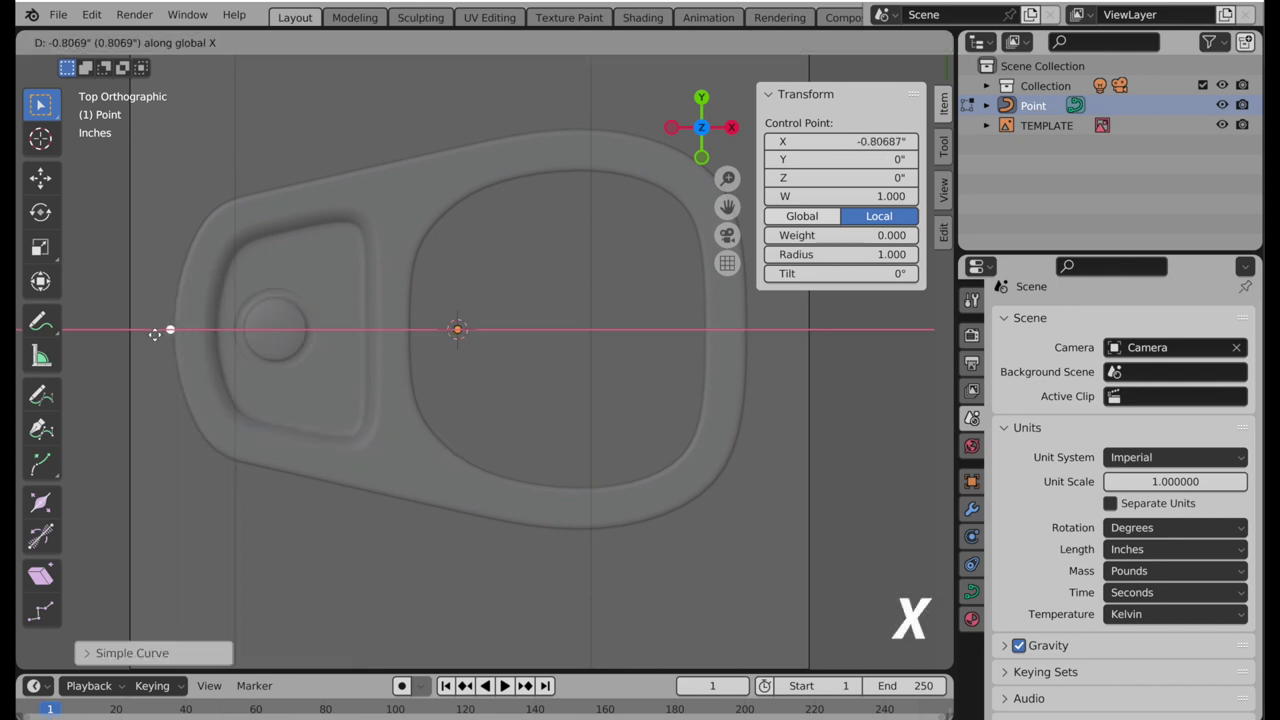
click(156, 335)
- Extrude four control points around the template's lower-left corner, ending at about X -0.54", Y -0.39"
scroll(146, 370, up, 5)
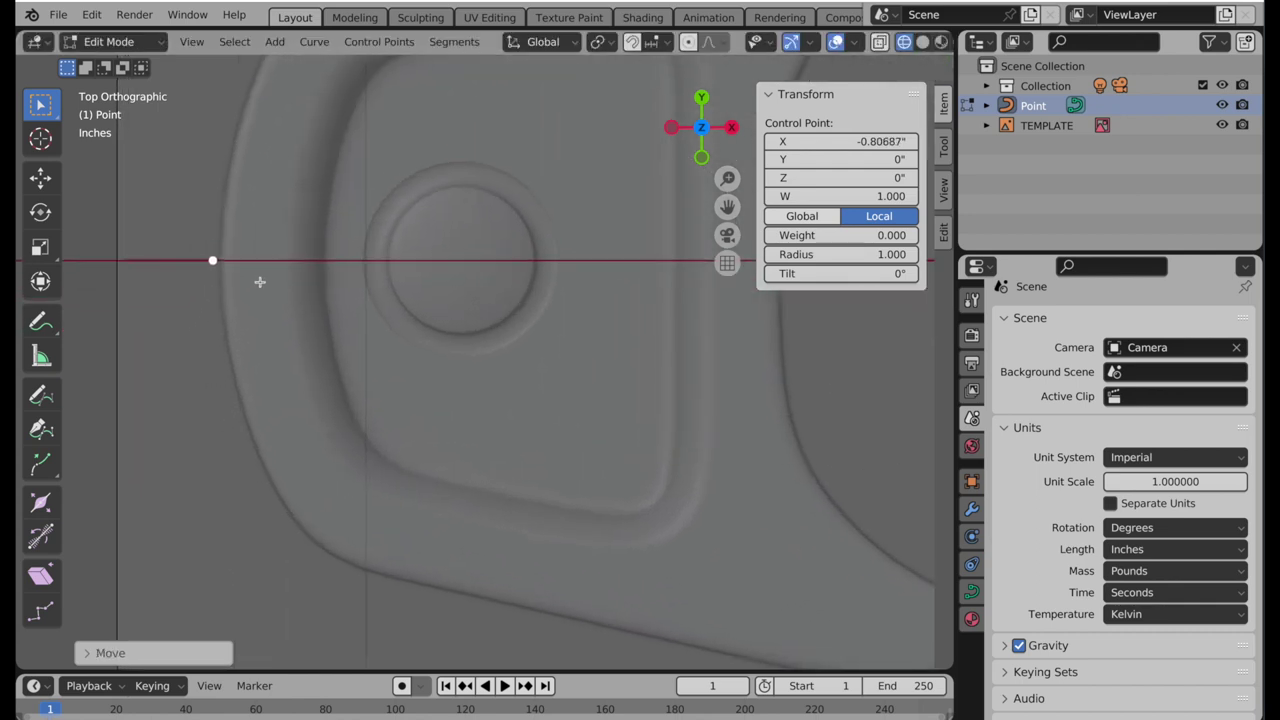
key(e)
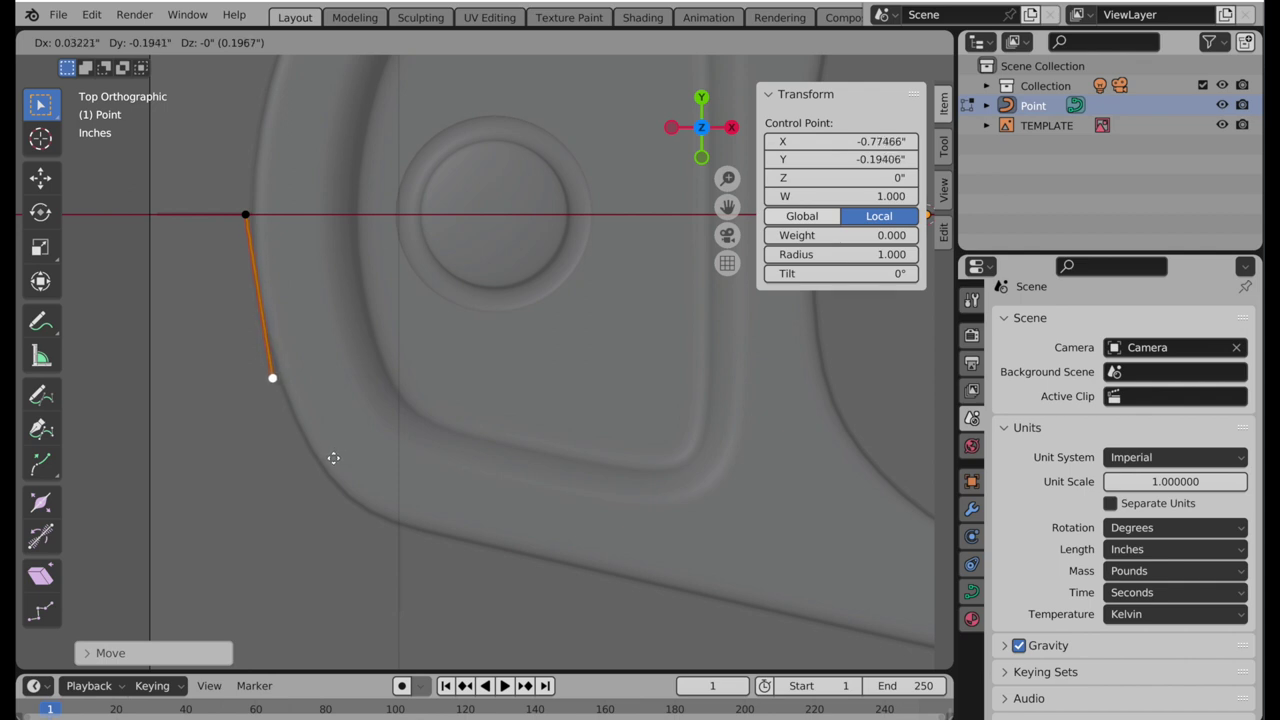
click(333, 458)
key(e)
click(382, 555)
key(e)
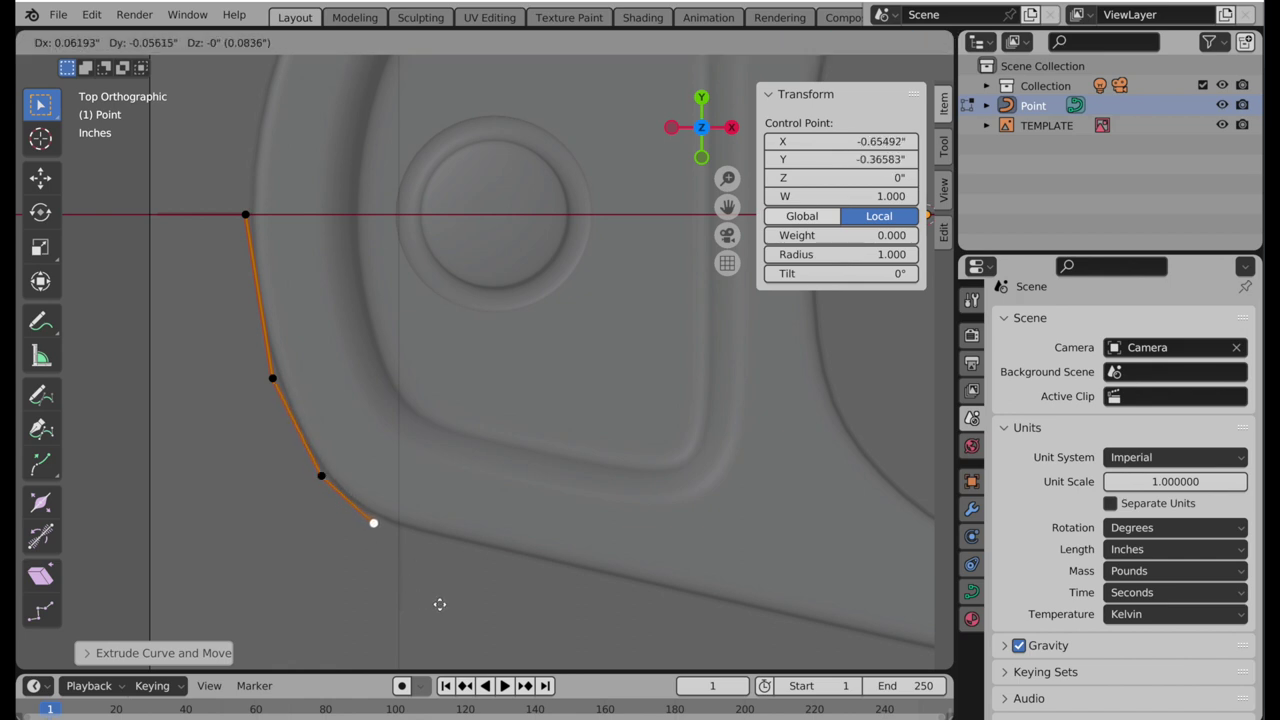
click(446, 607)
key(e)
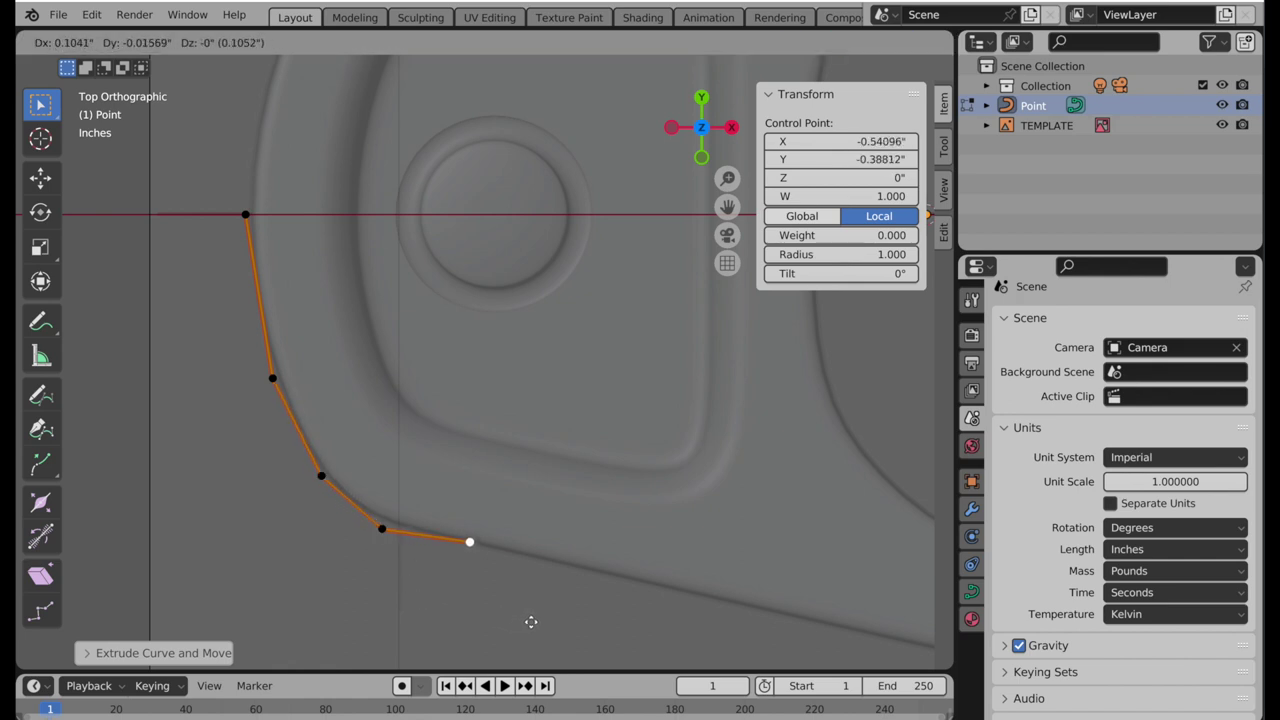
click(530, 622)
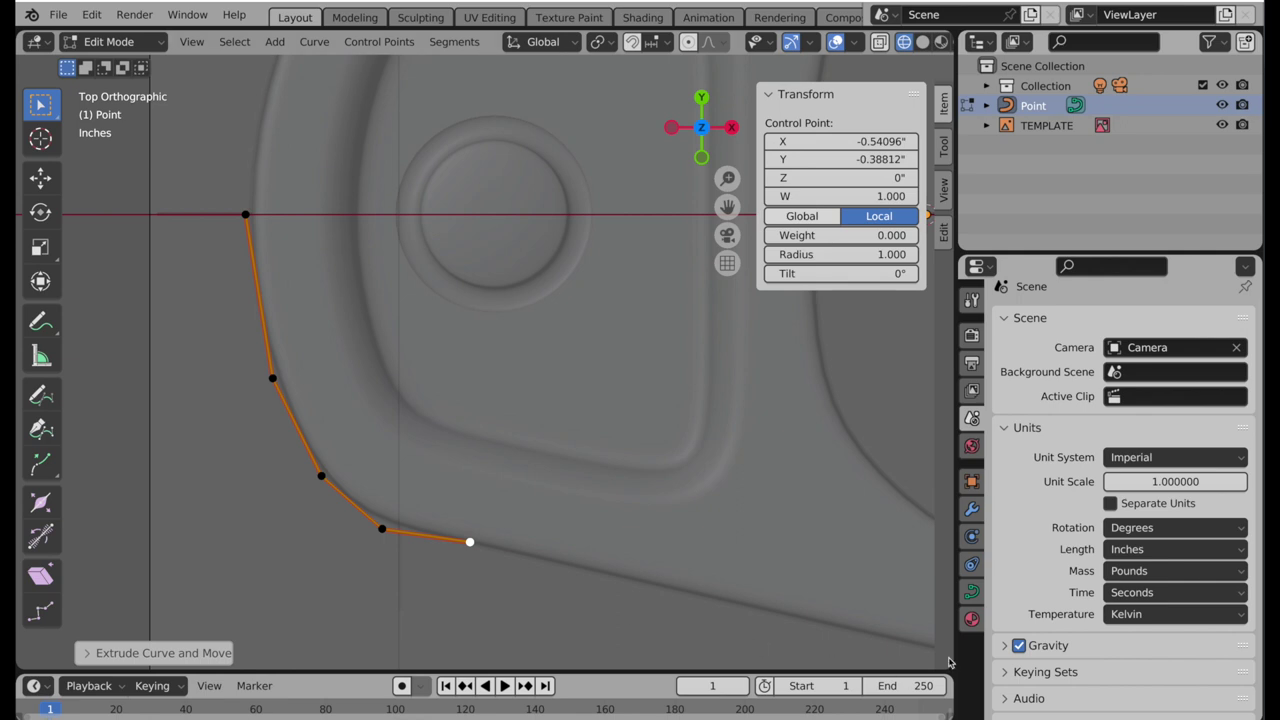
- Set the active spline's Order U to 4
click(971, 591)
scroll(1014, 631, down, 3)
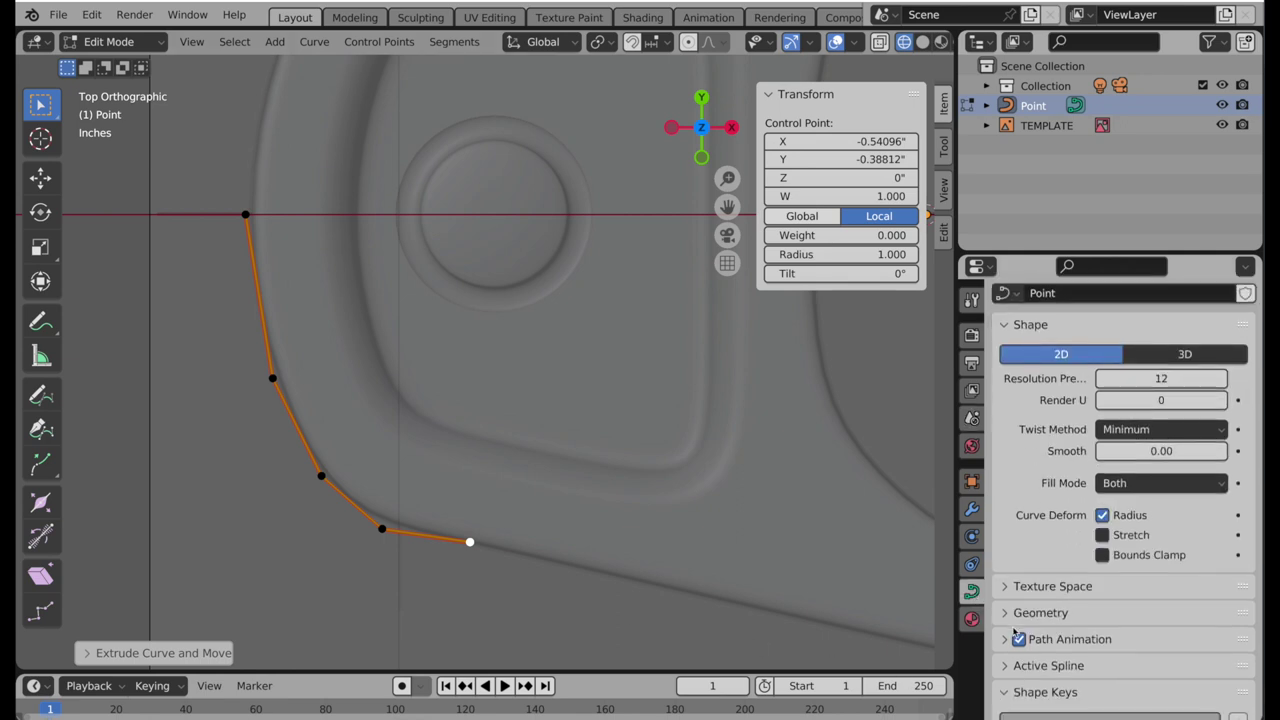
click(1005, 598)
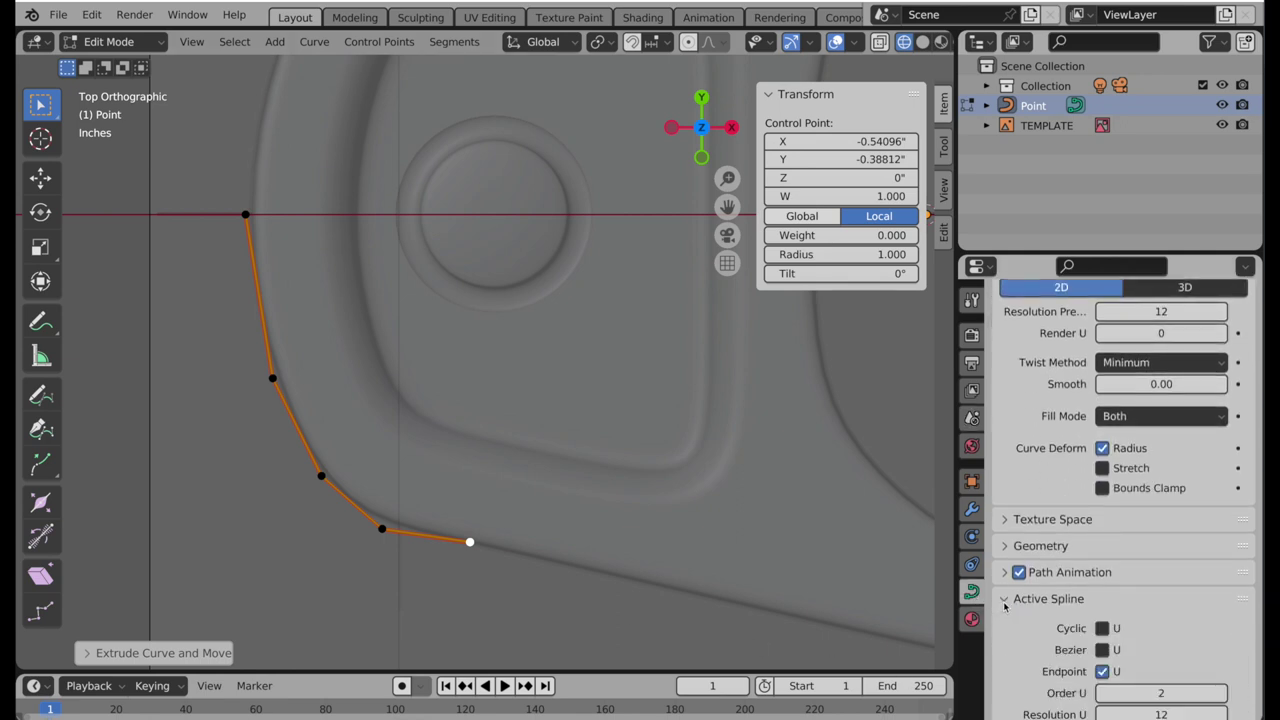
scroll(1060, 615, down, 2)
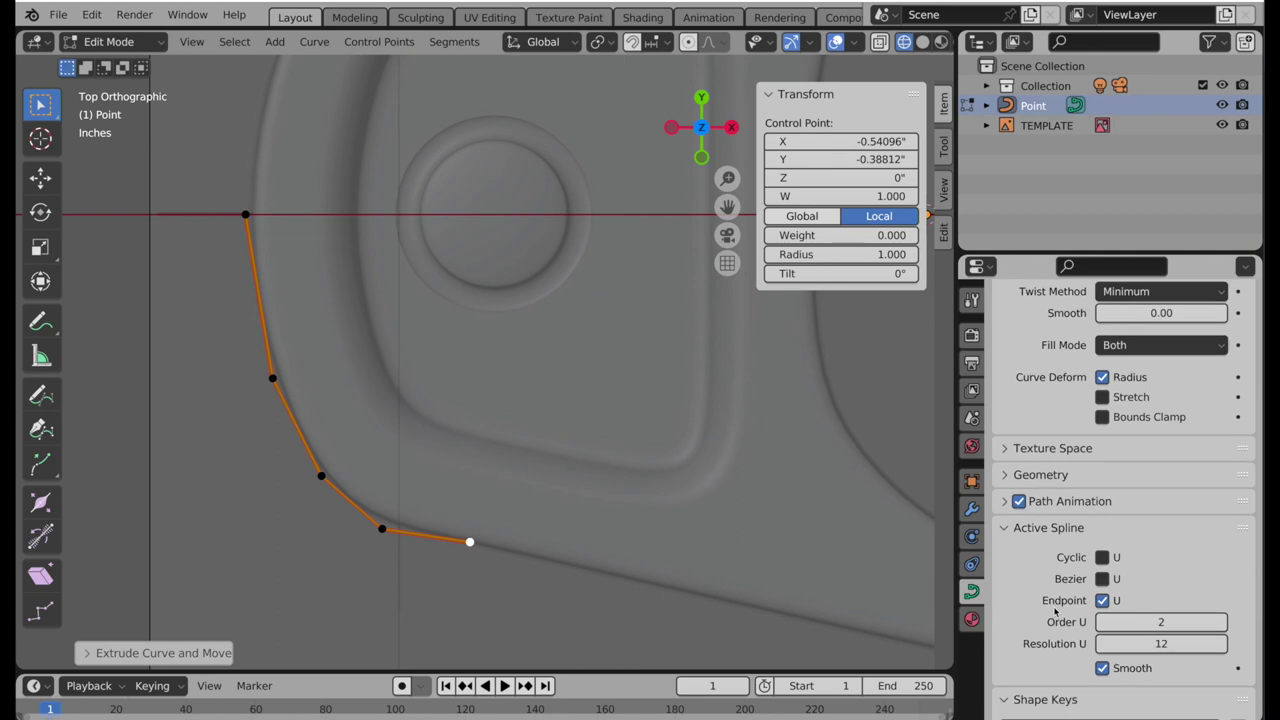
click(1132, 627)
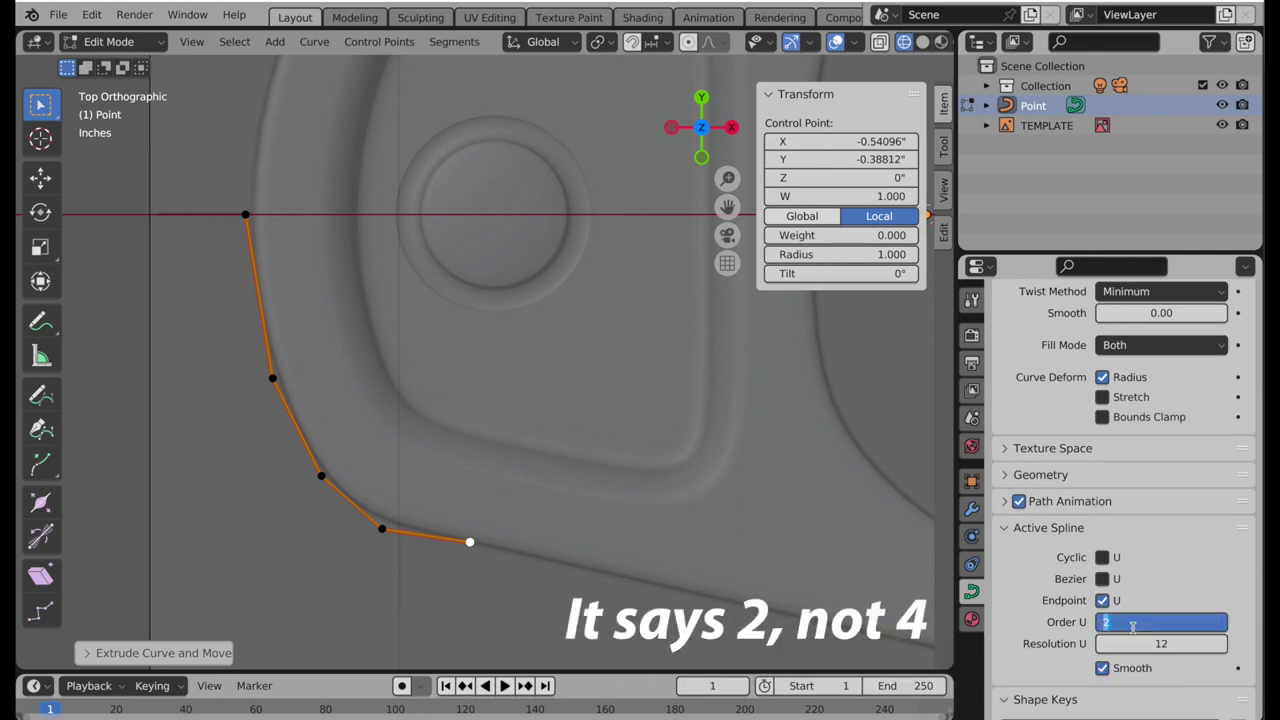
text(4)
key(Return)
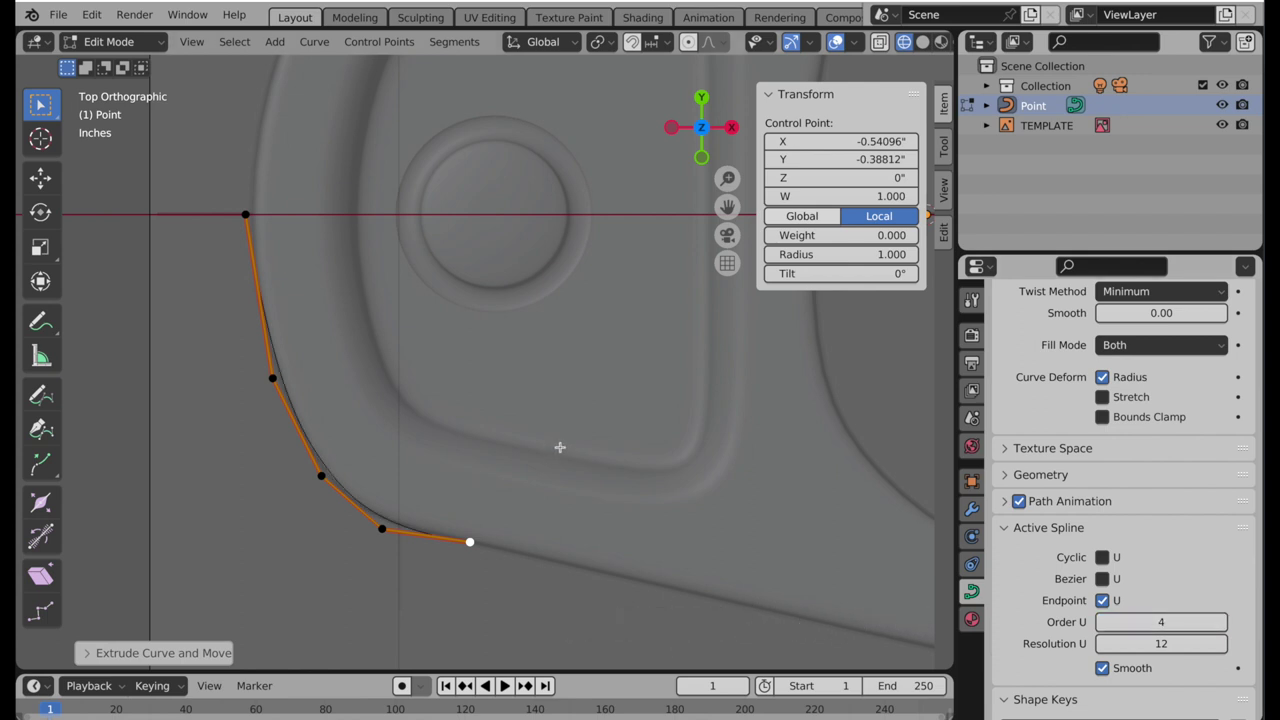
- Extrude four more control points along the template's lower outer edge, ending at about X 0.69", Y -0.47"
shift+middle_drag(605, 544, 287, 410)
key(e)
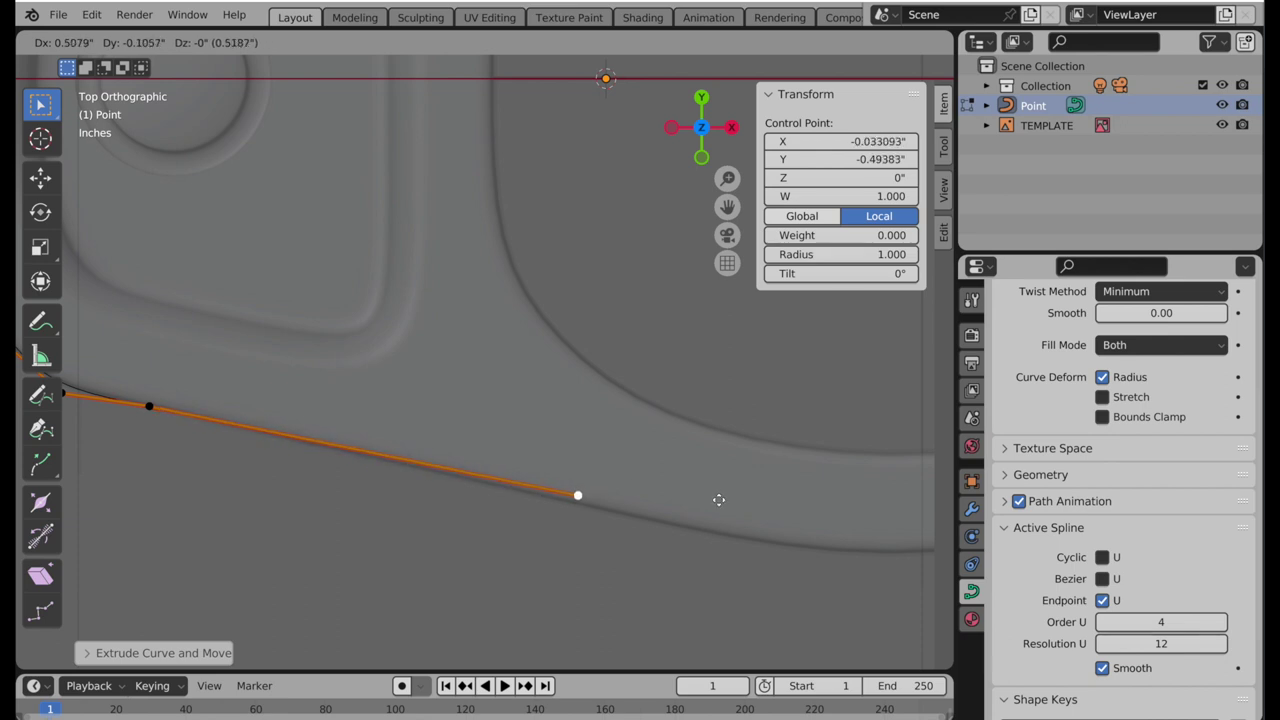
click(828, 533)
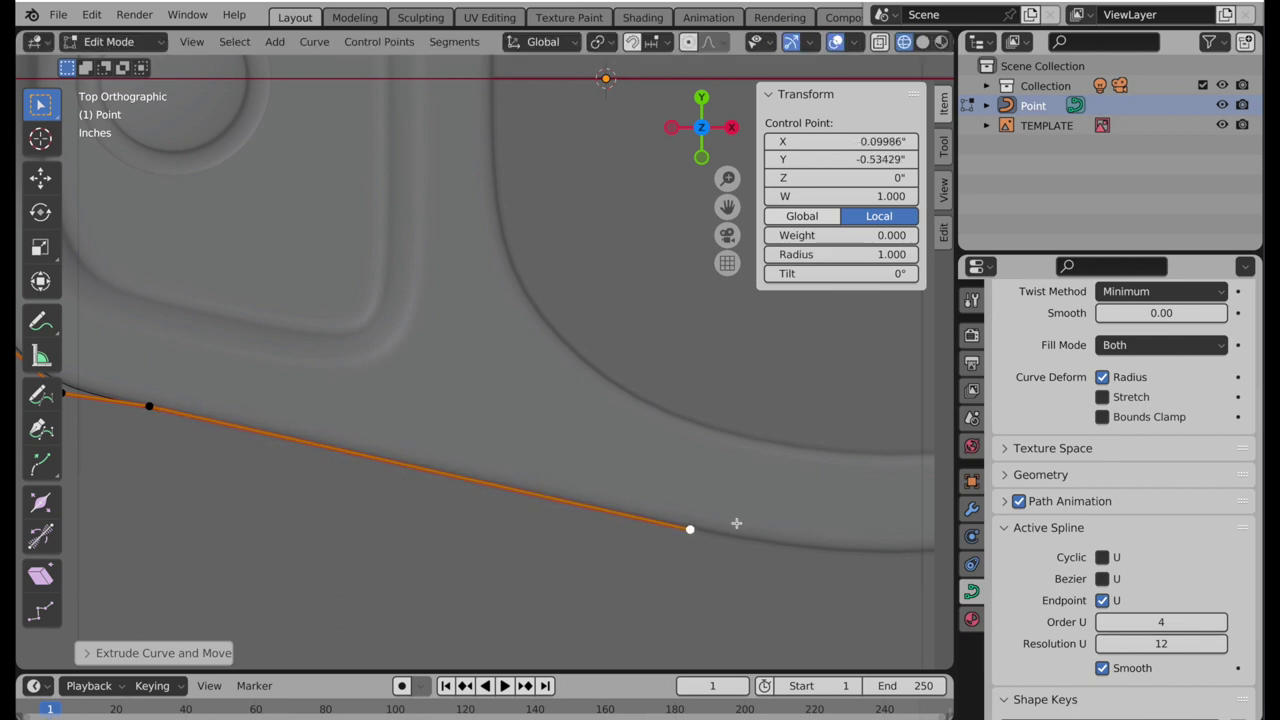
shift+middle_drag(738, 524, 429, 474)
key(e)
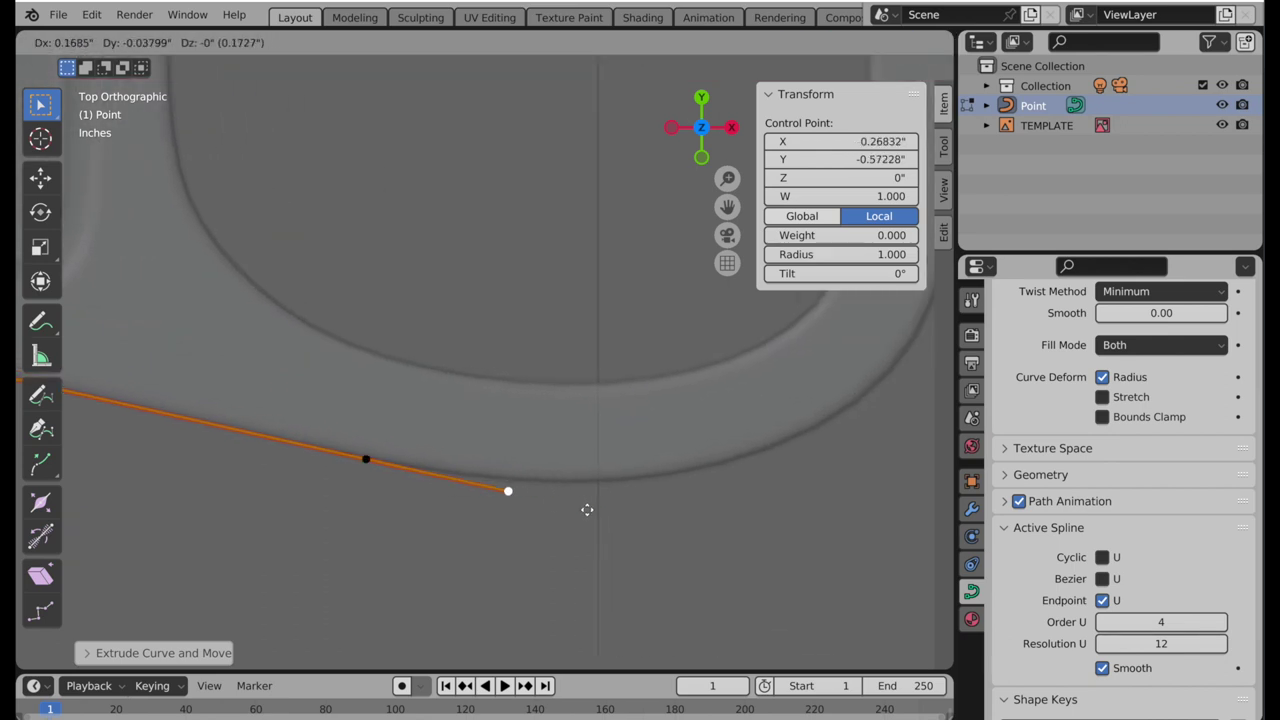
click(590, 507)
key(e)
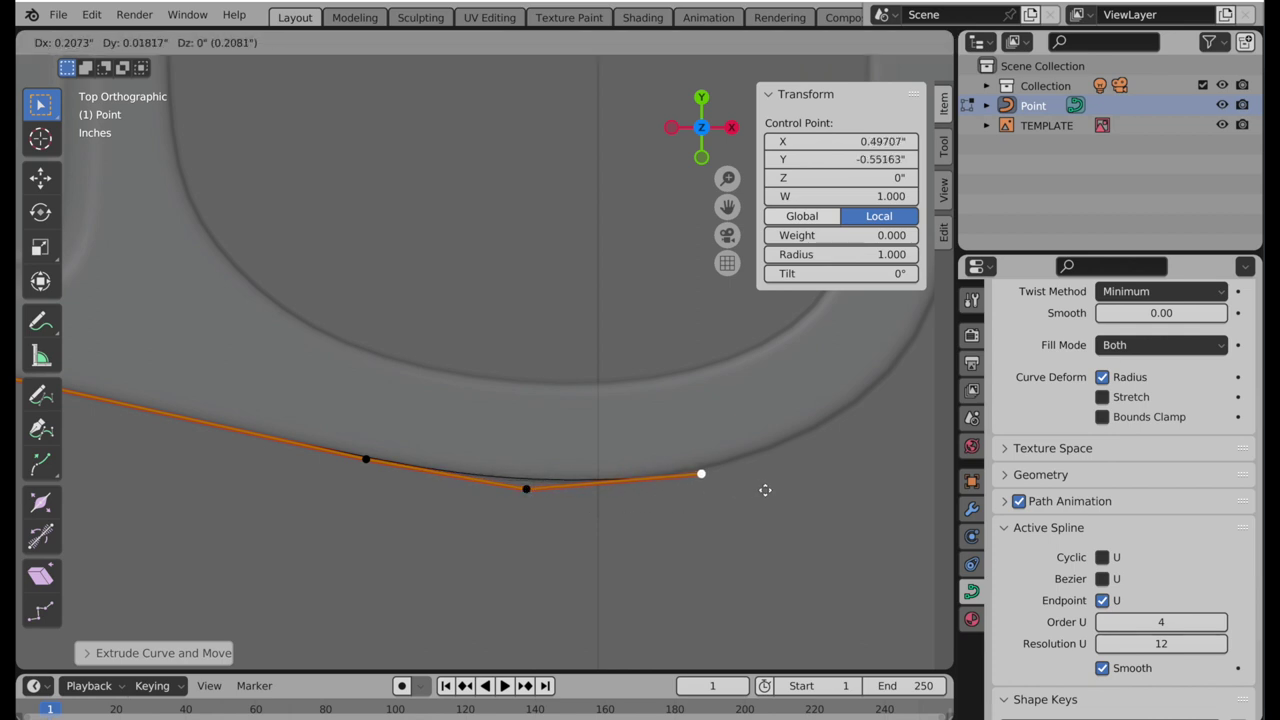
click(765, 490)
key(e)
click(924, 421)
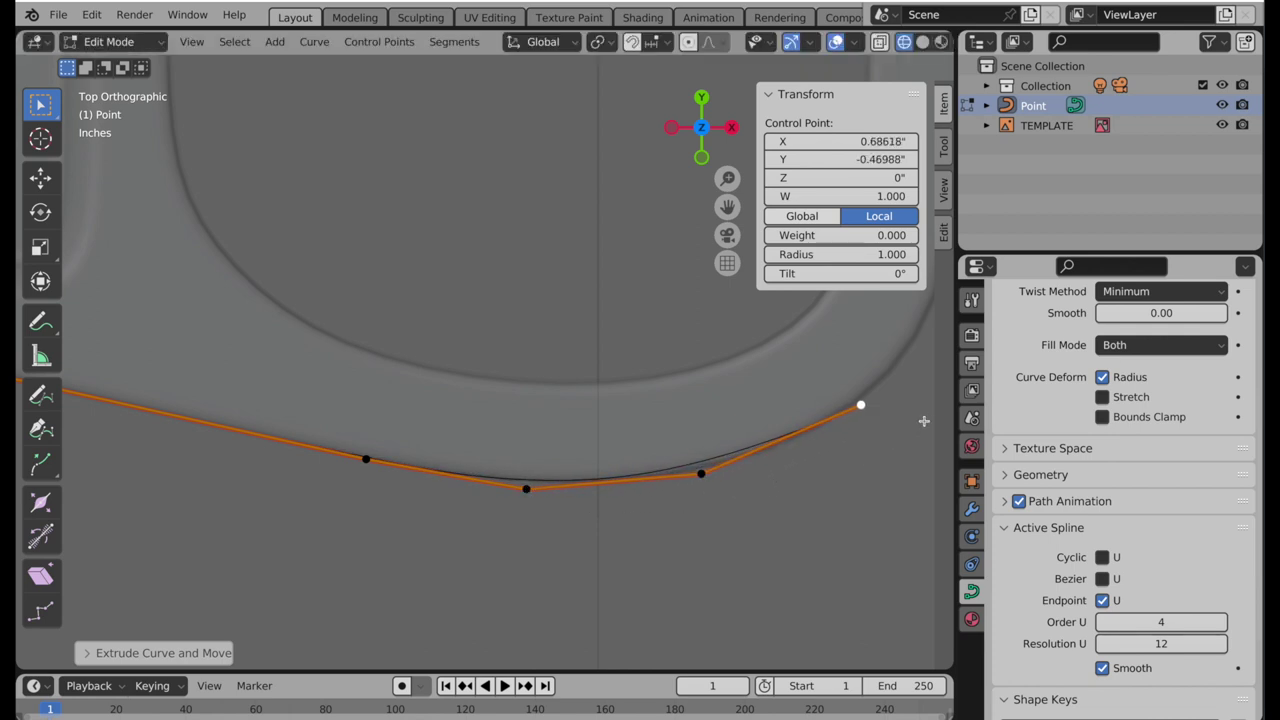
- Extrude two control points up the template's right outer edge, ending on the X axis at about X 0.81", Y 0"
shift+middle_drag(846, 434, 520, 601)
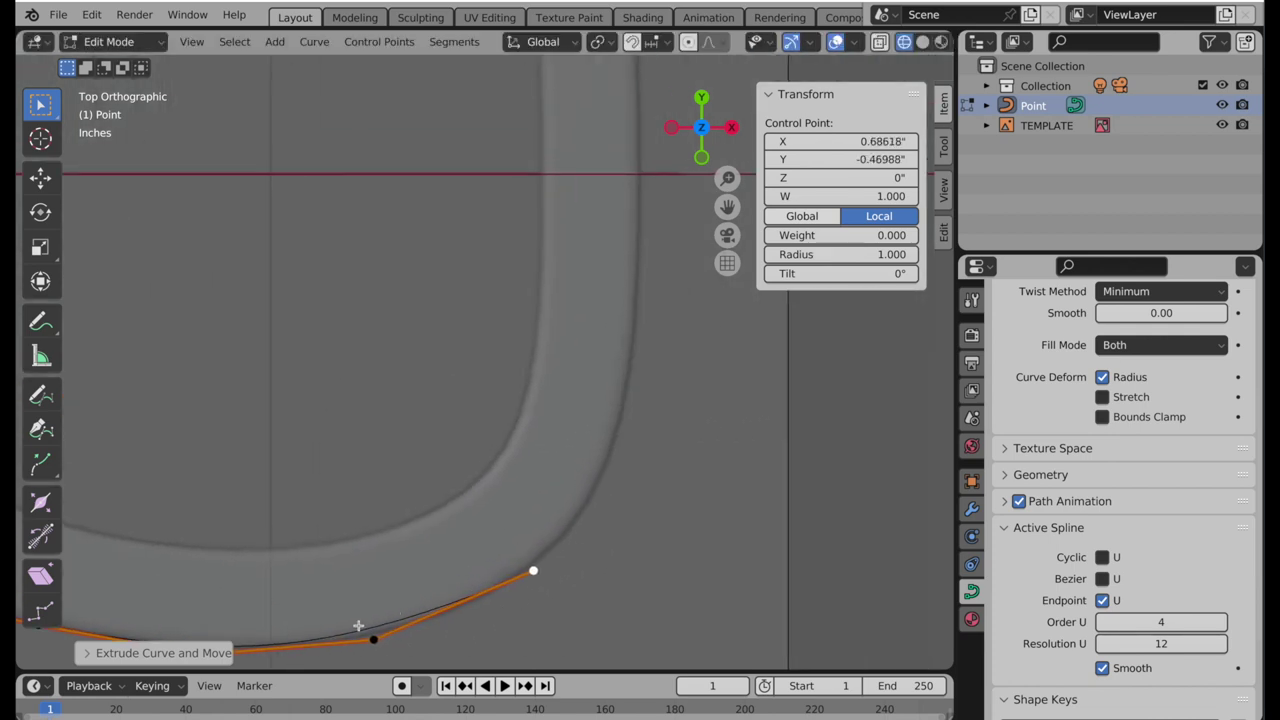
shift+middle_drag(433, 598, 453, 527)
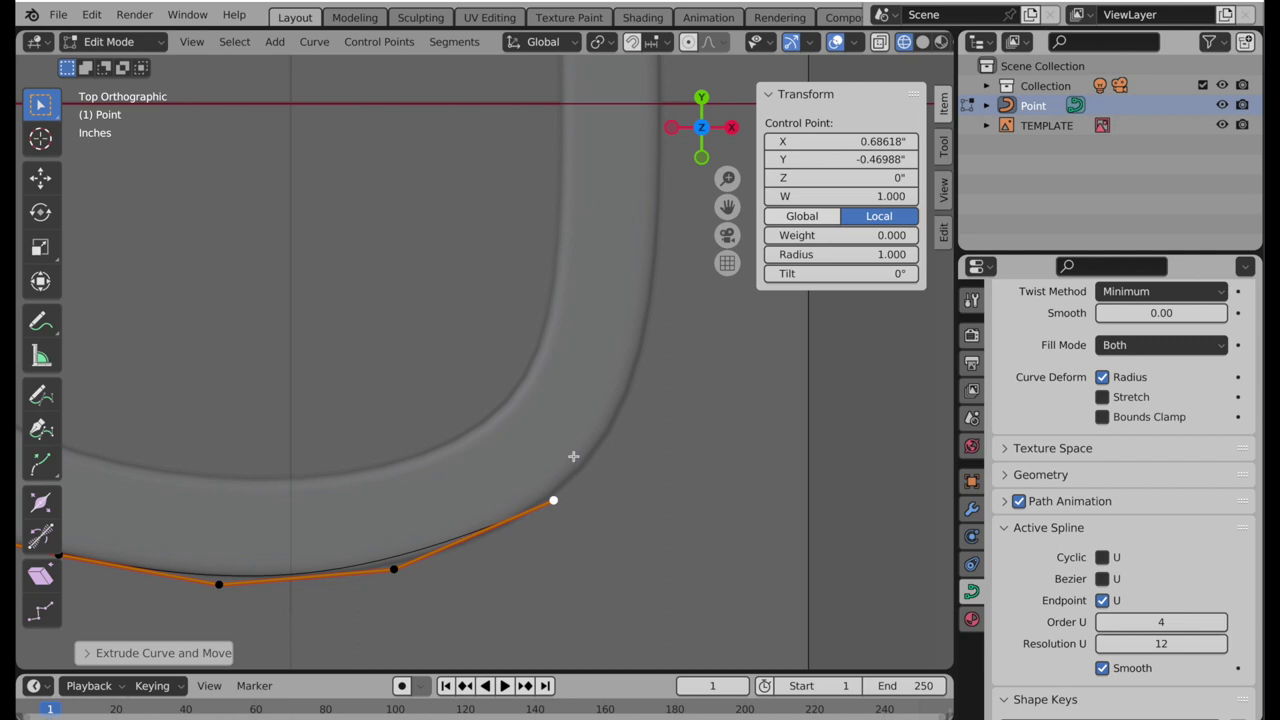
shift+middle_drag(649, 386, 599, 454)
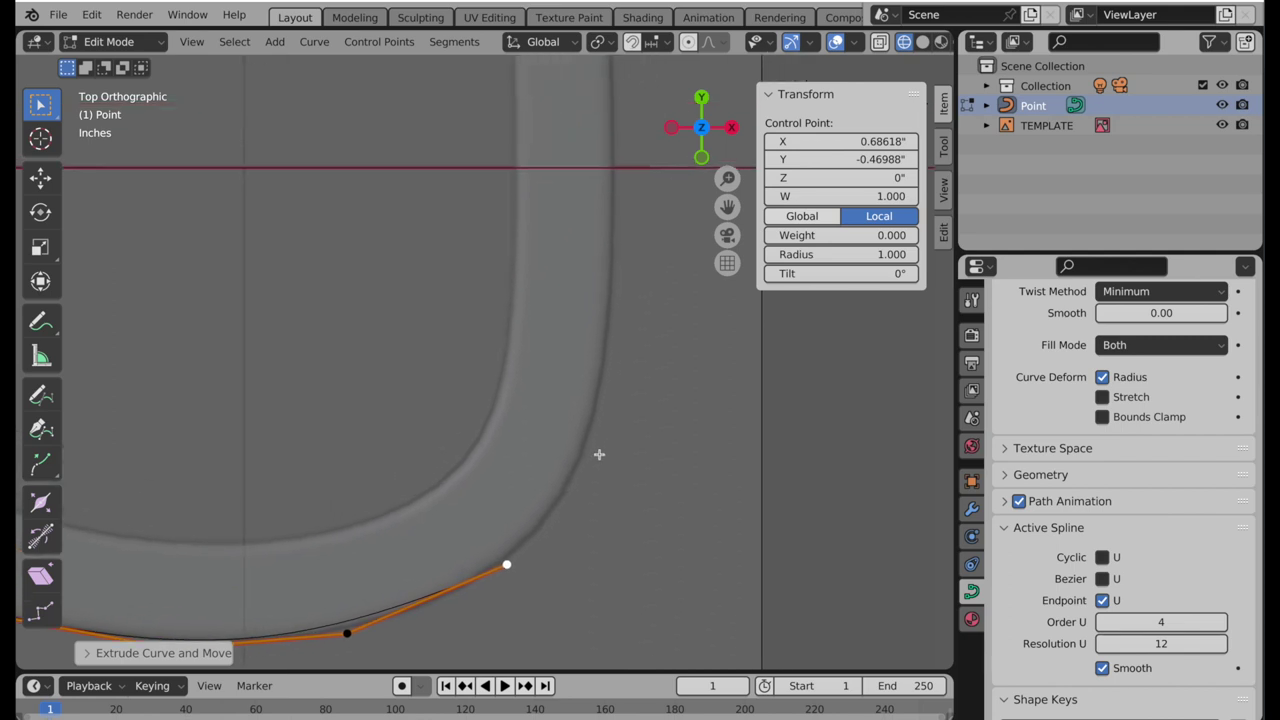
key(e)
click(698, 260)
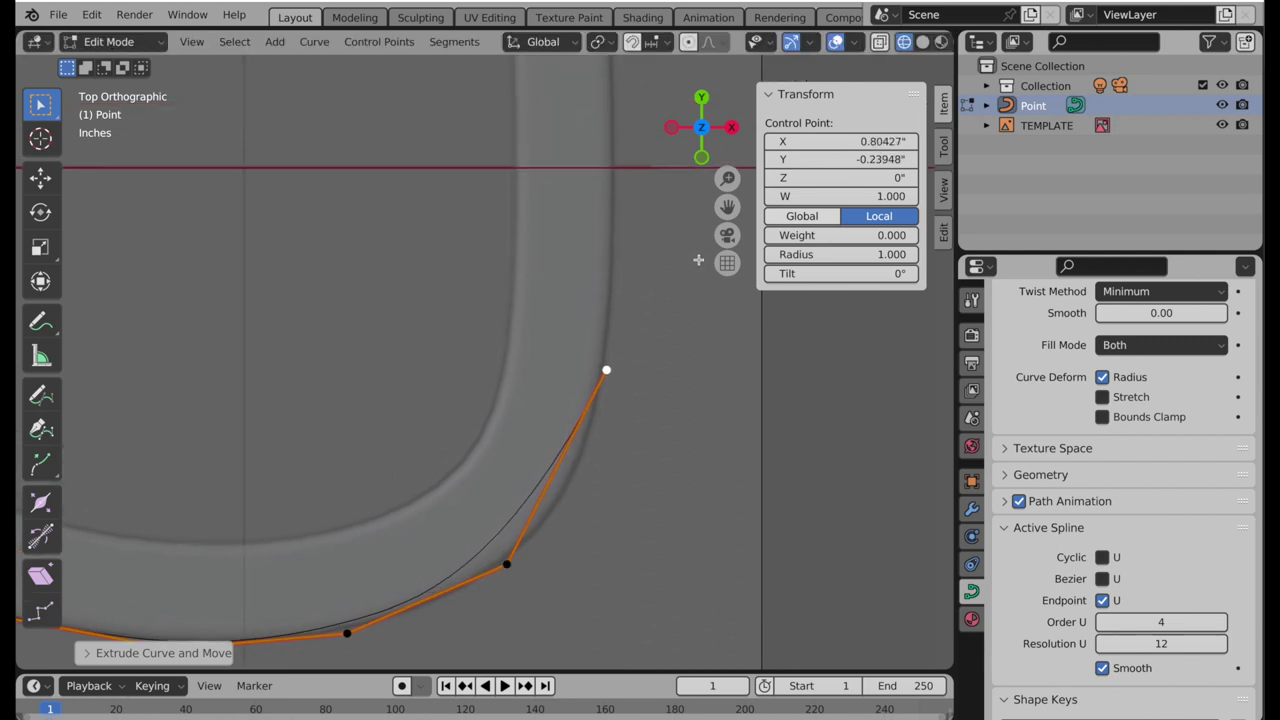
key(e)
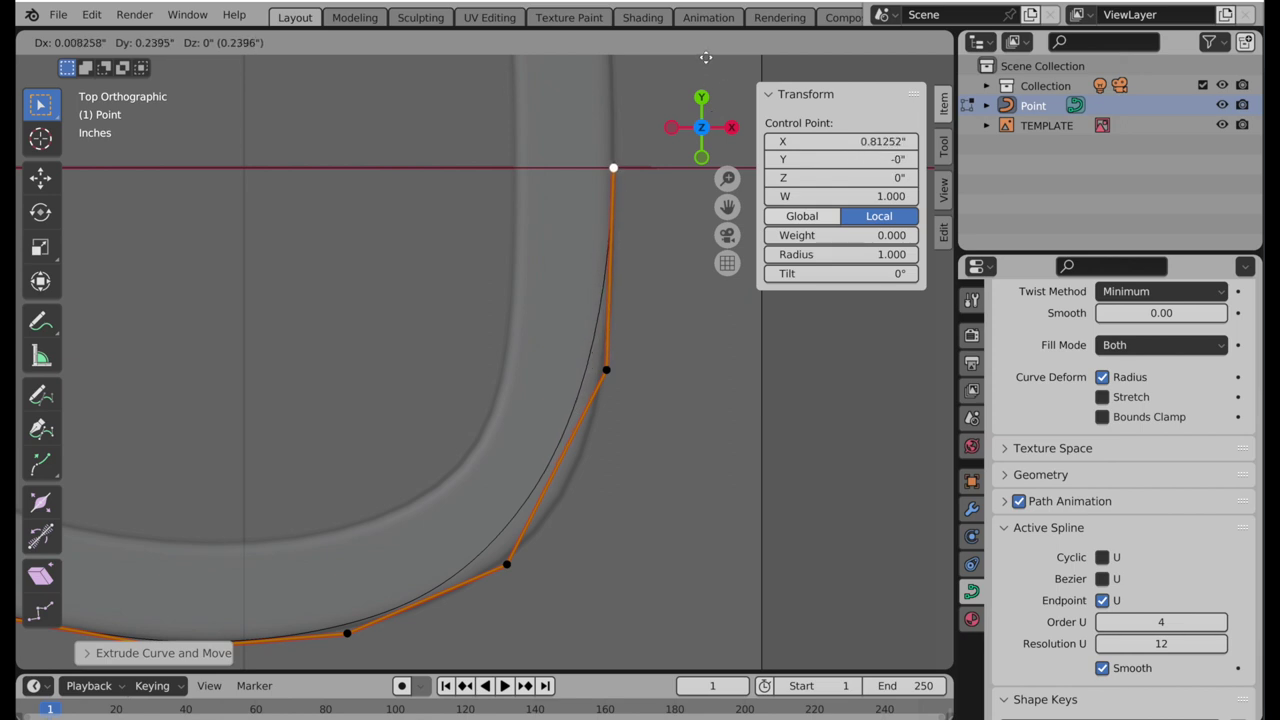
click(705, 57)
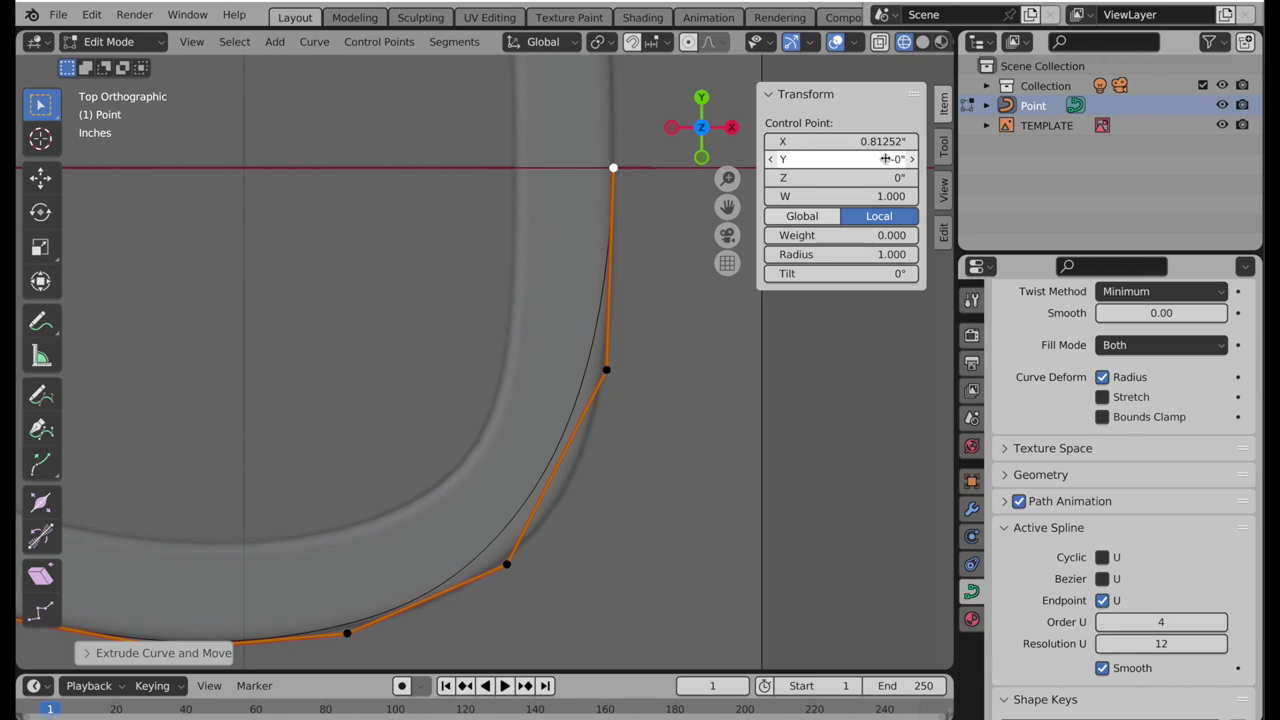
- Activate the Move tool and set its drag action to Tweak
scroll(565, 479, down, 3)
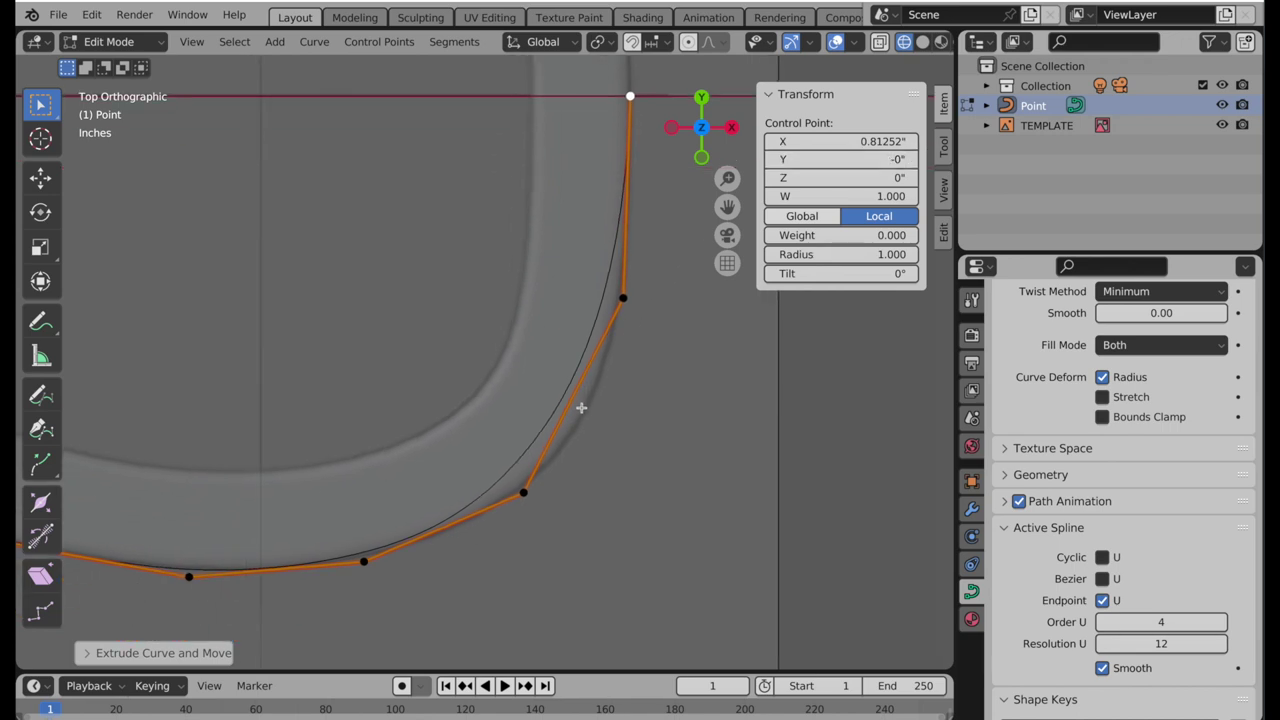
scroll(623, 300, up, 3)
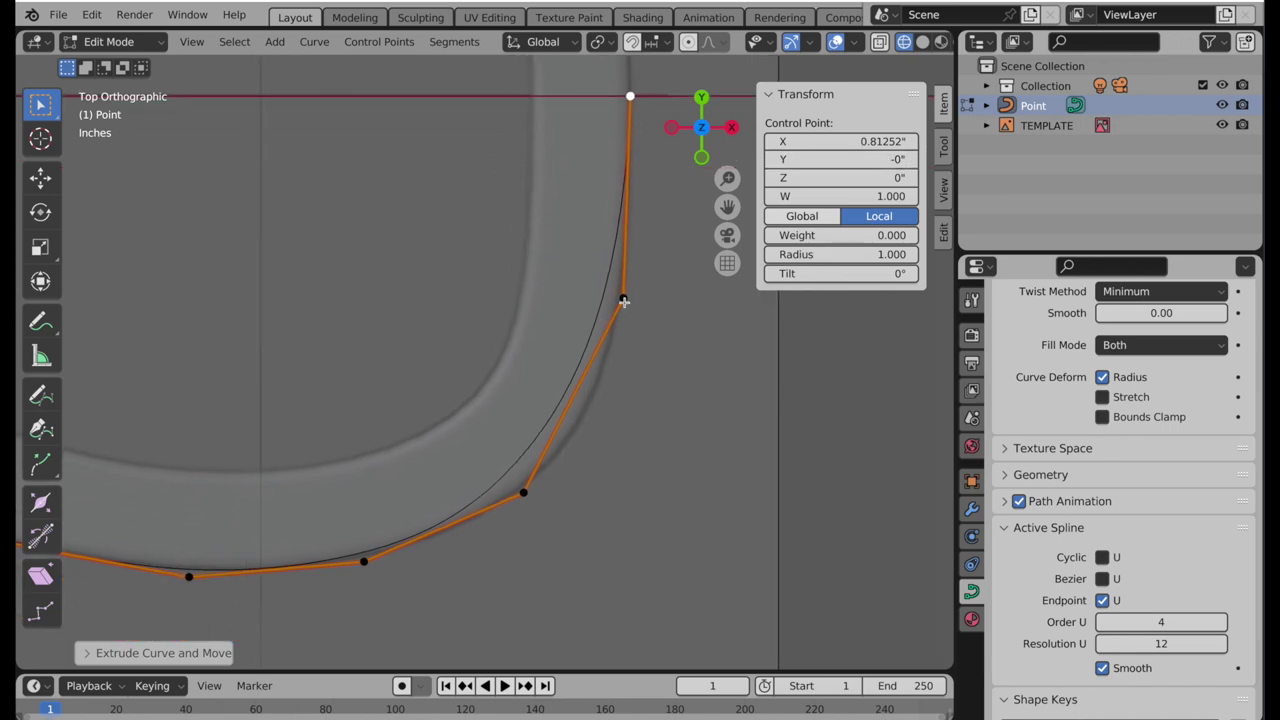
click(37, 185)
click(290, 68)
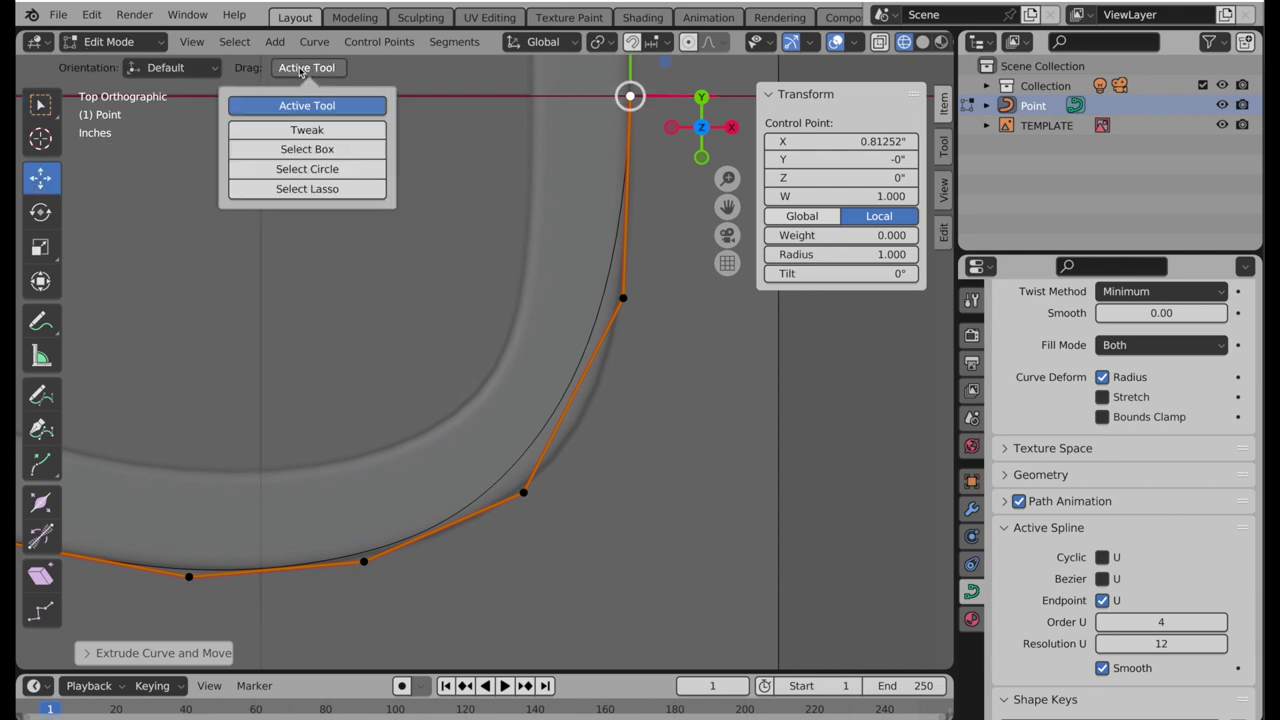
click(298, 131)
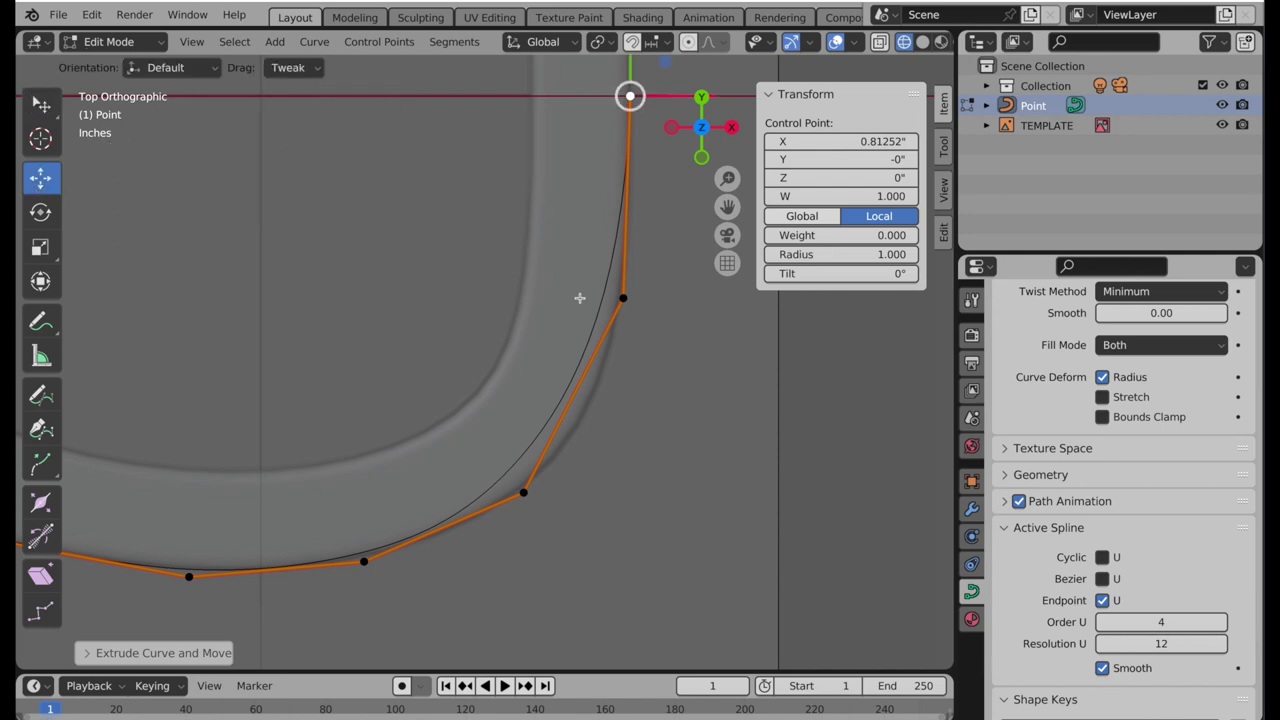
- Fit the curve to the lower-right corner by shifting the corner point outward and the point above it to about X 0.817", Y -0.283"
drag(624, 299, 629, 338)
drag(526, 491, 543, 506)
drag(630, 338, 634, 335)
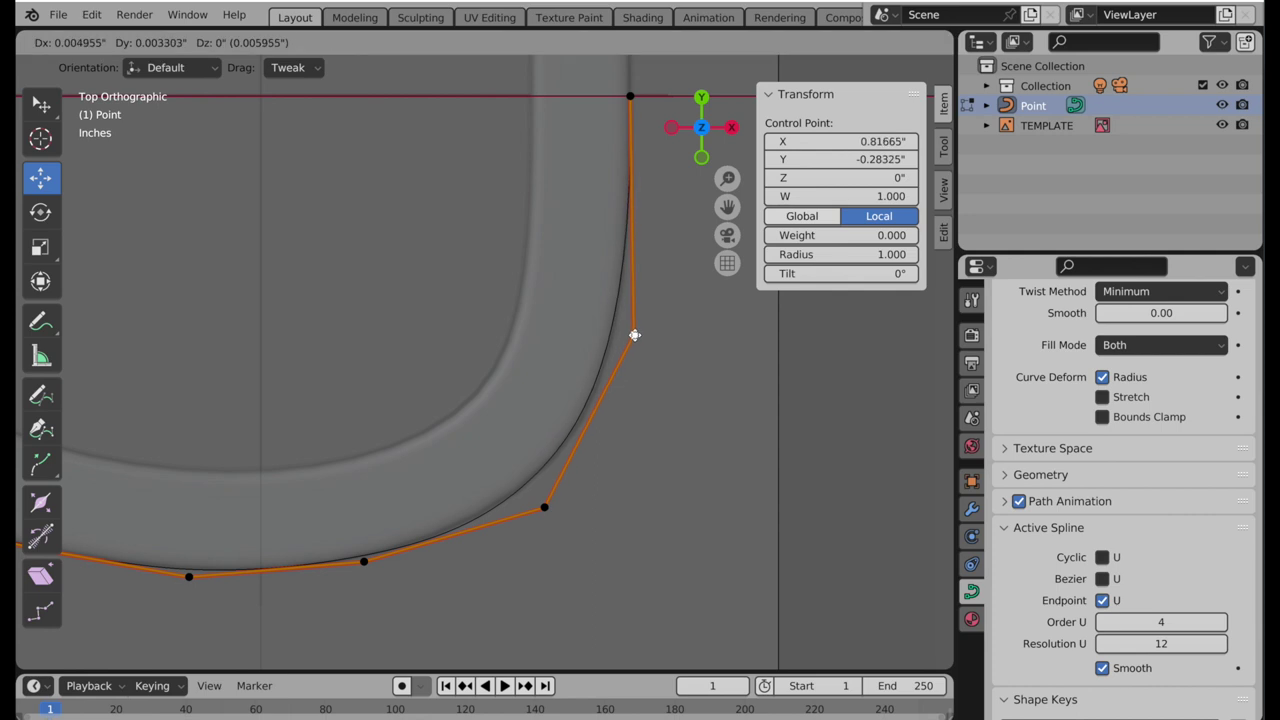
drag(634, 335, 634, 335)
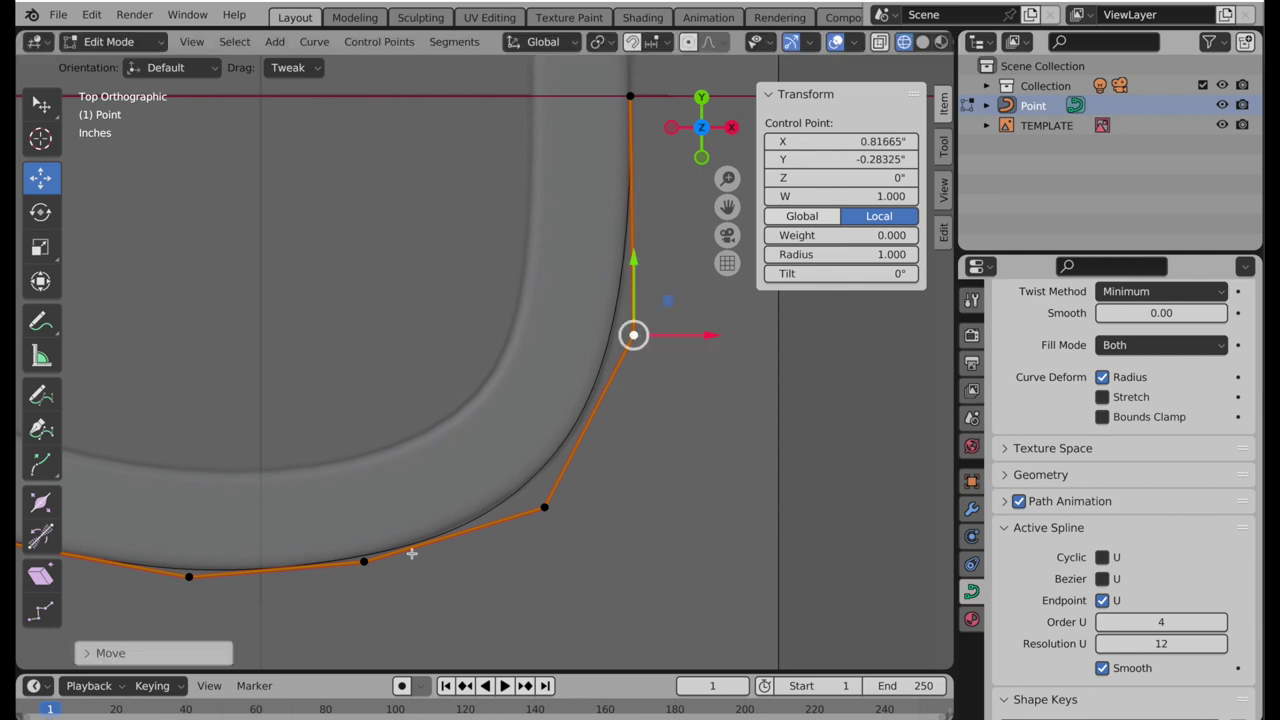
- Subdivide the curve segment between the right end point on the X axis and the control point below it
click(629, 96)
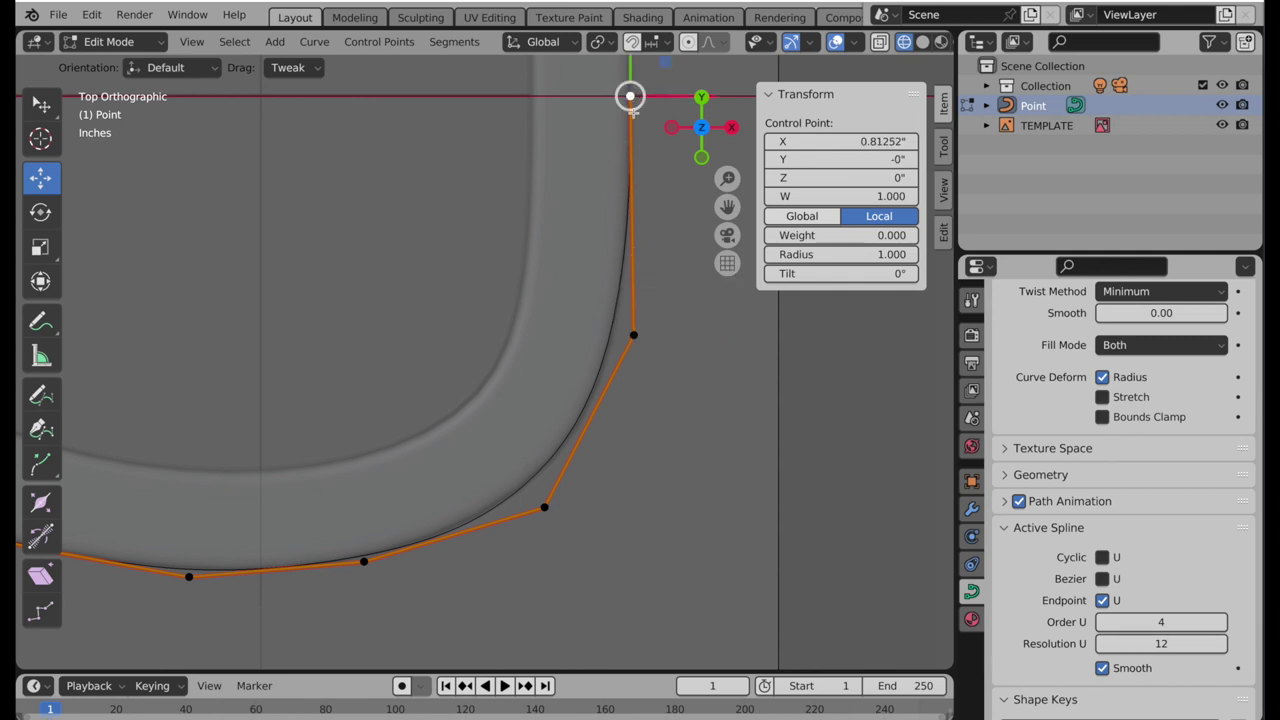
shift+click(634, 337)
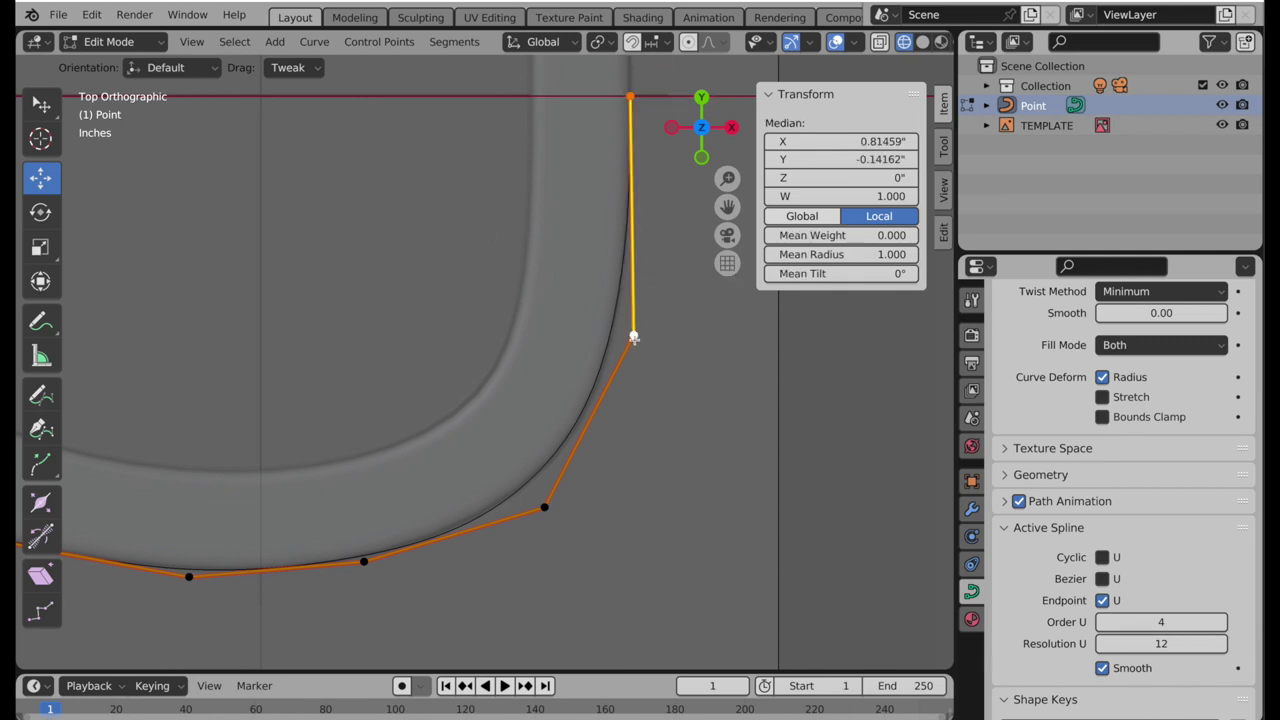
right_click(328, 166)
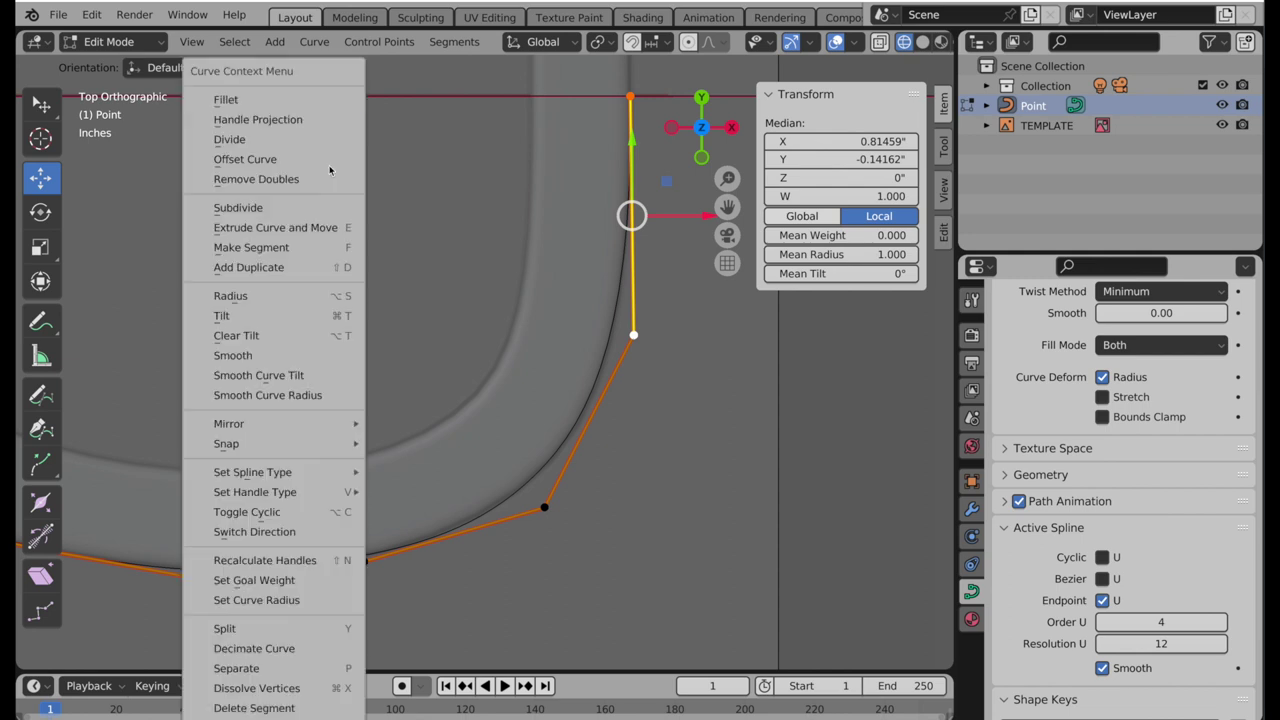
click(324, 206)
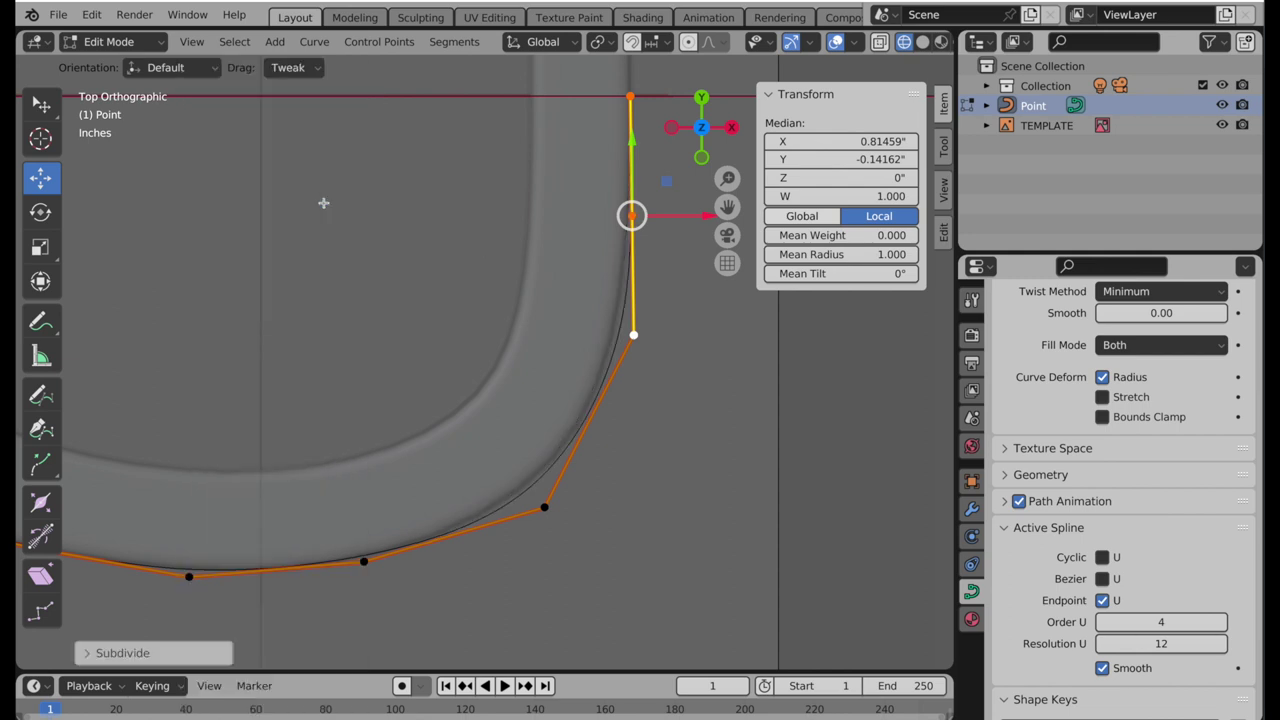
- Move the lower-right control points onto the rounded corner, placing the corner point at about X 0.663", Y -0.503", and lower the new point slightly
drag(632, 337, 609, 390)
drag(552, 510, 503, 520)
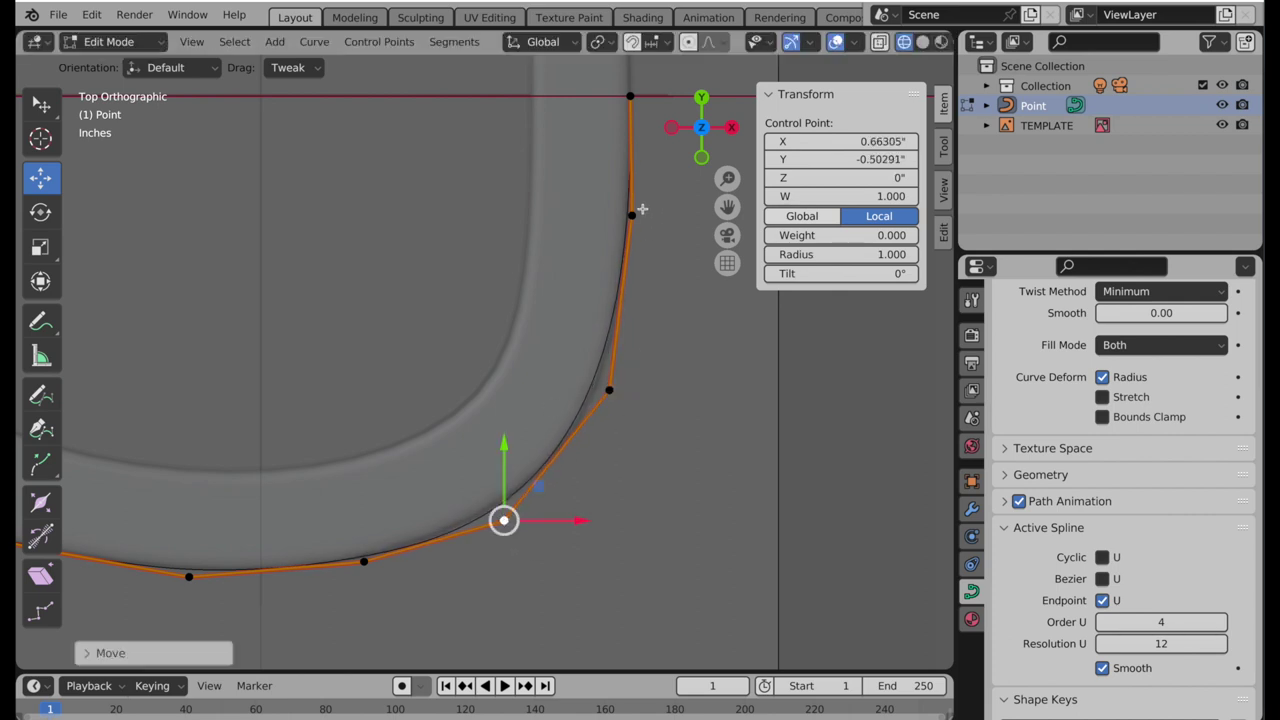
drag(632, 214, 632, 256)
click(609, 390)
- Nudge the control point where the straight lower edge meets the curve to about X 0.098", Y -0.536"
shift+middle_drag(609, 394, 909, 337)
scroll(465, 488, up, 1)
drag(461, 491, 459, 492)
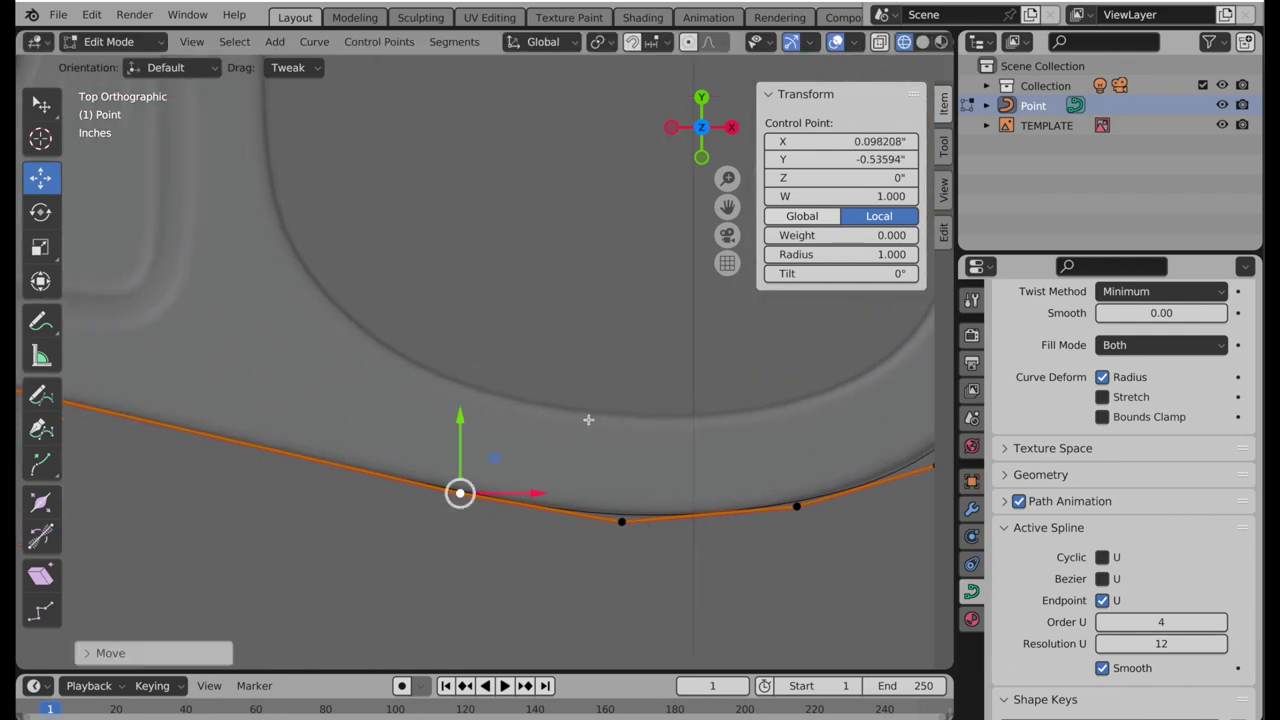
- Compare the curve with the template's lower-right edge by repeatedly hiding and showing curve objects, leaving them shown
shift+middle_drag(683, 459, 505, 447)
shift+scroll(690, 465, up, 3)
click(772, 42)
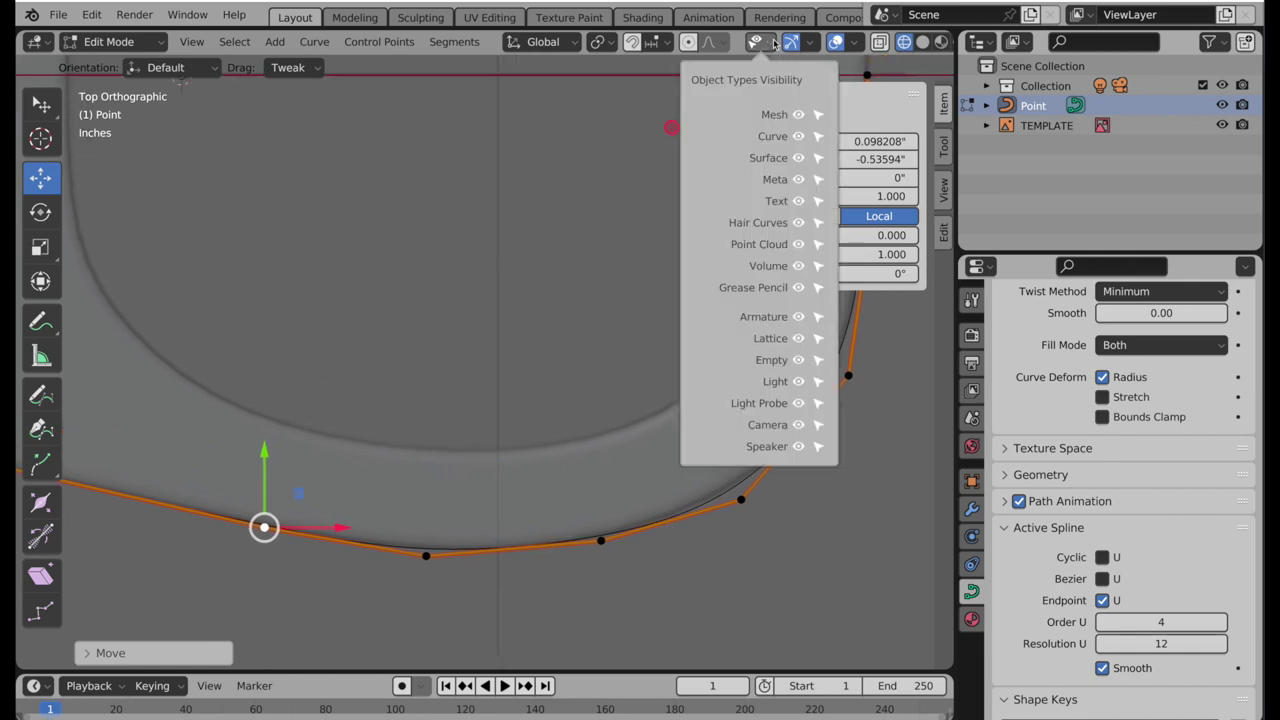
click(798, 136)
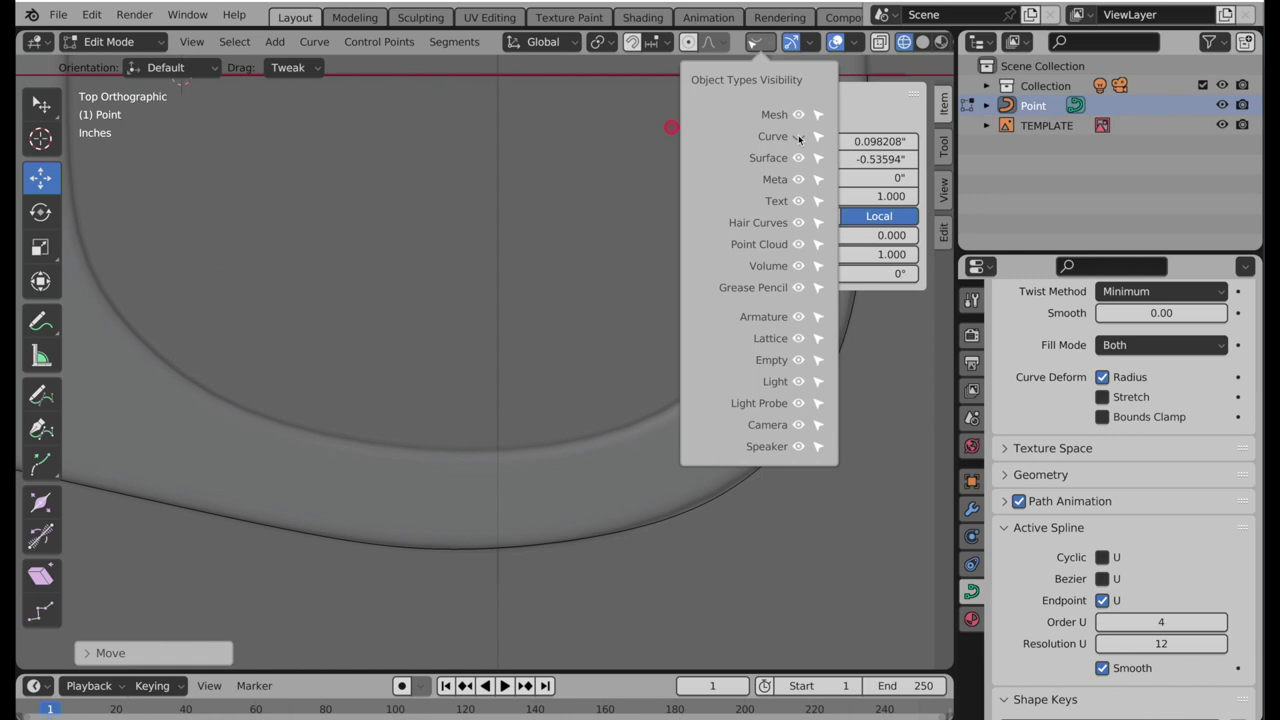
click(798, 136)
click(798, 136)
click(798, 136)
click(798, 136)
click(798, 136)
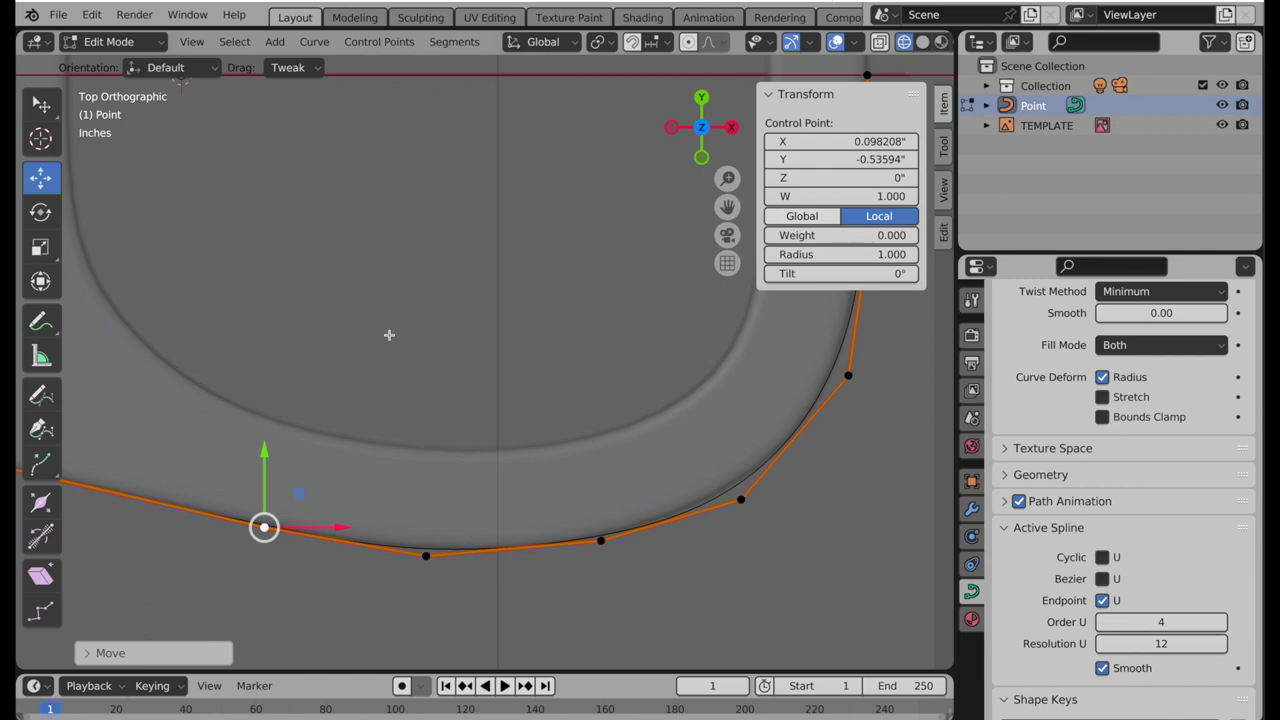
- Refine the lower-left corner by shifting its lowest point and placing the point at the straight edge's start at about X -0.542", Y -0.391"
scroll(389, 335, left, 10)
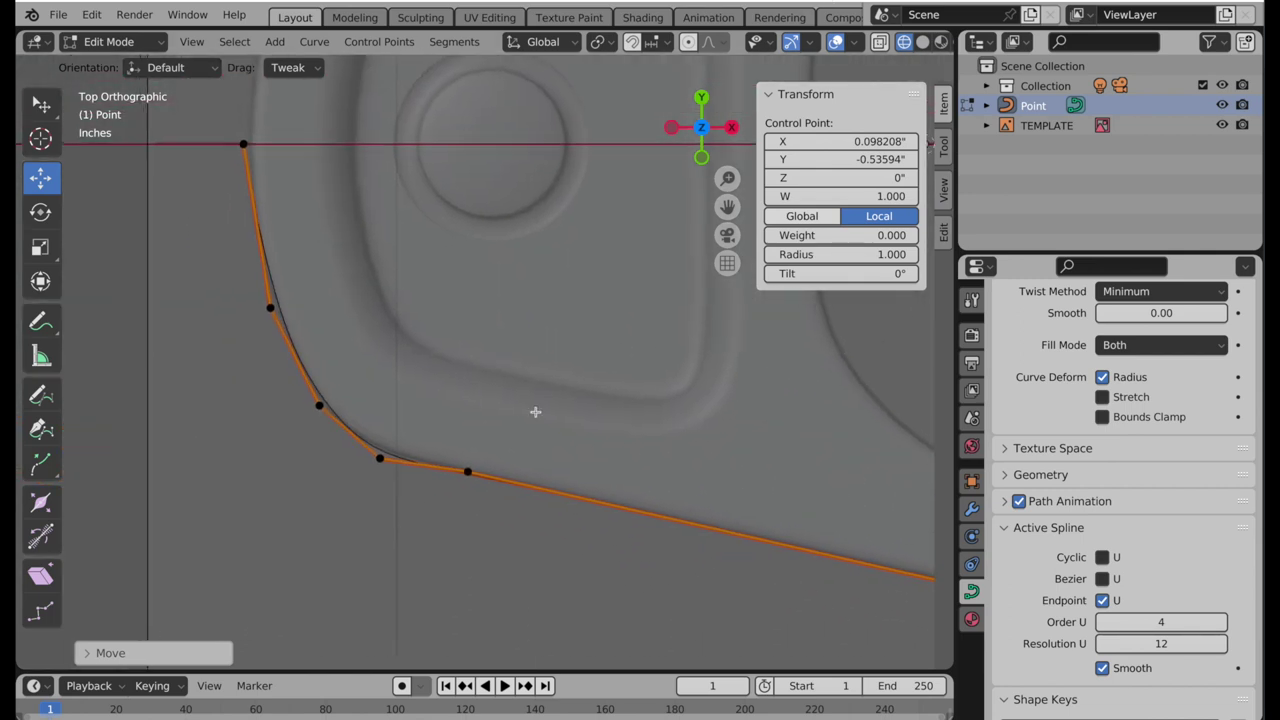
scroll(395, 413, up, 2)
drag(354, 446, 349, 441)
click(472, 468)
drag(472, 468, 471, 469)
shift+middle_drag(540, 457, 625, 506)
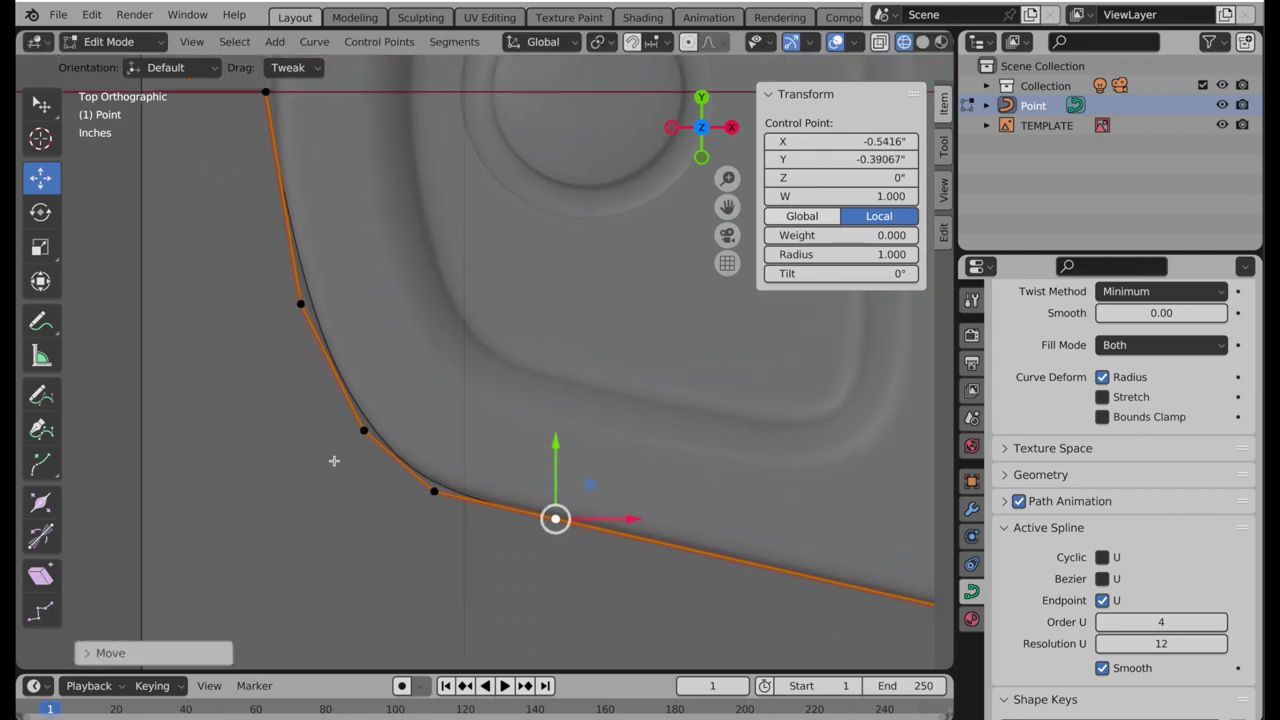
- Nudge the middle lower-left corner point and slide the curve's left end point along X to about X -0.797"
drag(363, 432, 354, 429)
shift+middle_drag(369, 340, 343, 448)
scroll(343, 448, down, 1)
click(252, 217)
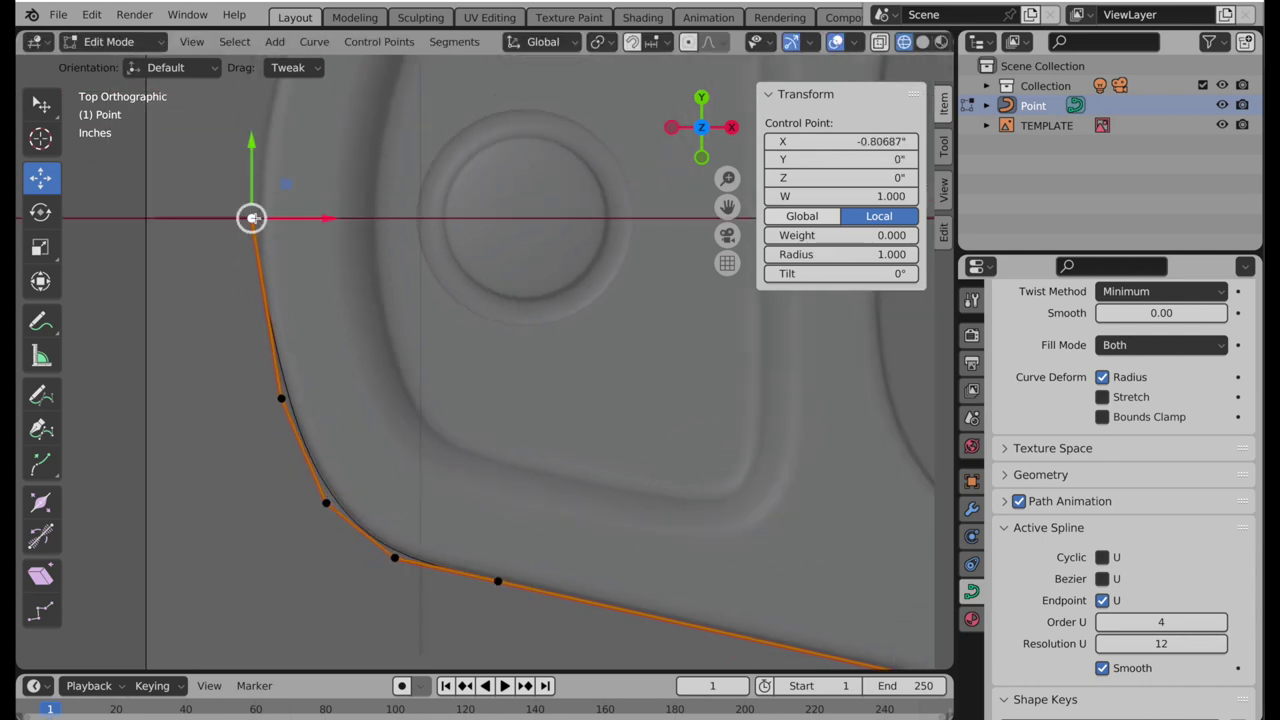
key(g)
key(x)
click(336, 218)
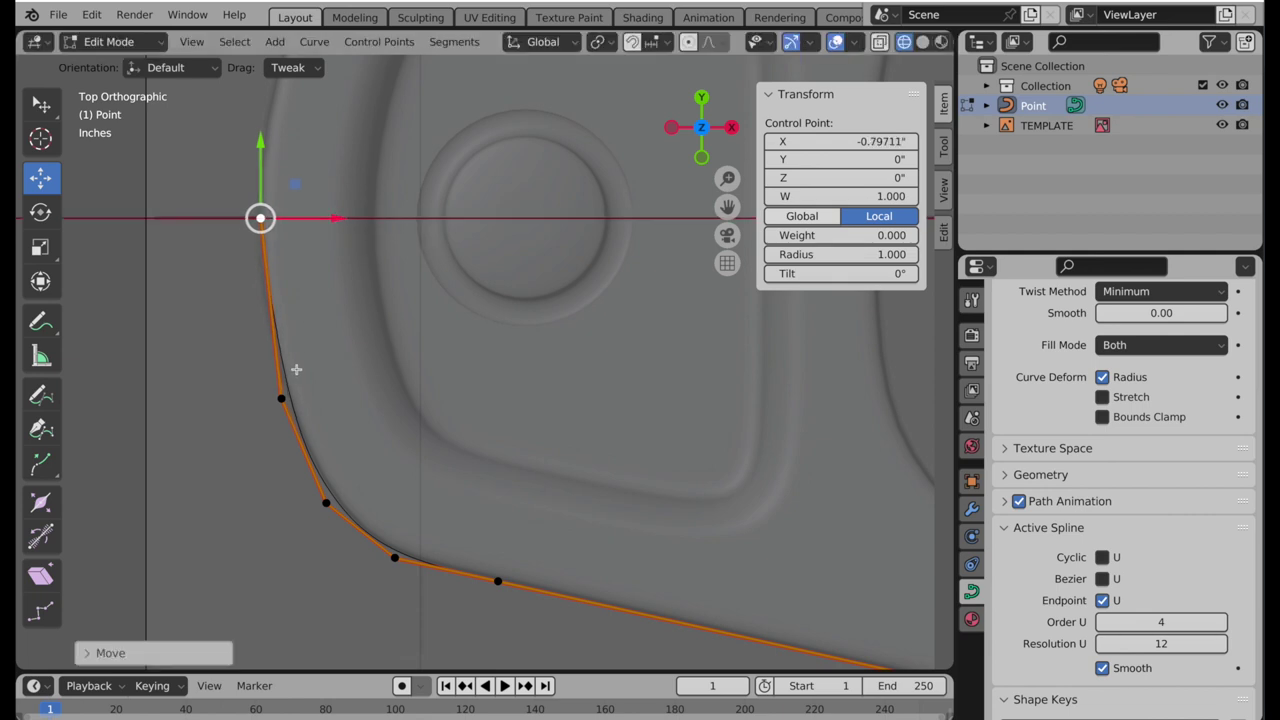
- Shift the two upper lower-left corner points outward, the lower one to about X -0.725", Y -0.309", and check the fit with curves hidden
drag(281, 397, 272, 396)
drag(324, 506, 314, 499)
scroll(350, 460, up, 1)
shift+middle_drag(380, 428, 420, 389)
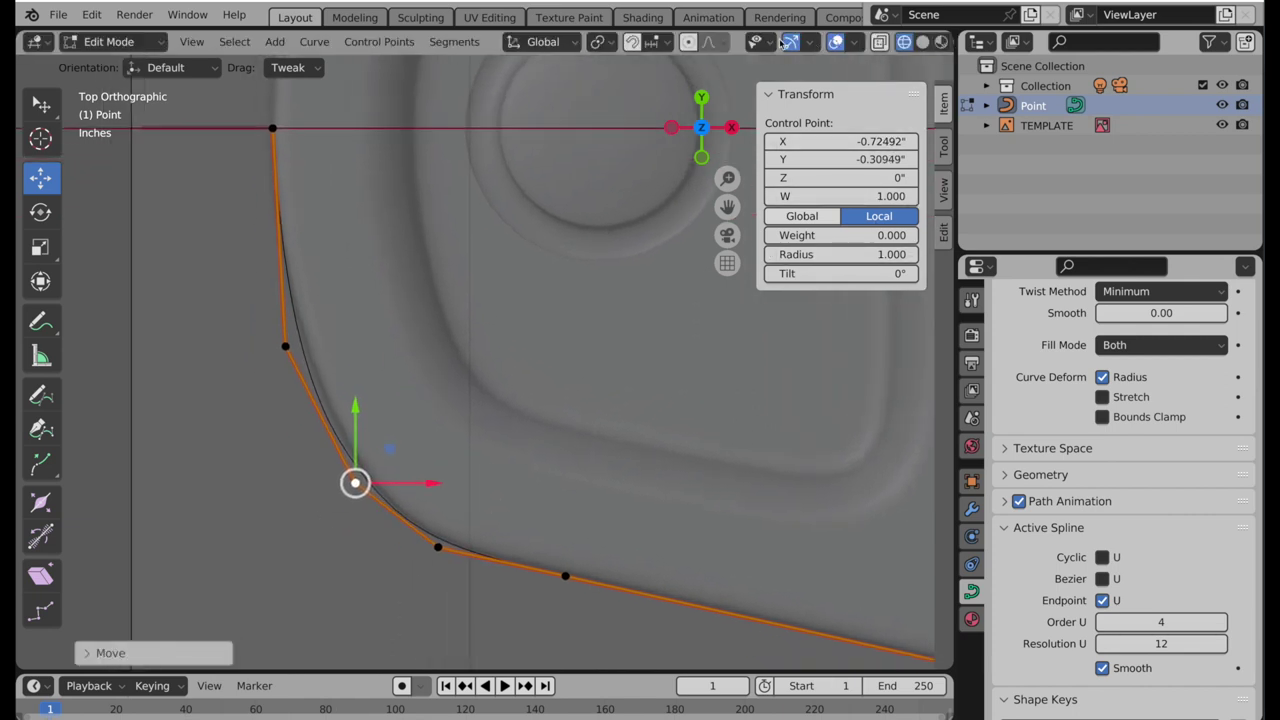
click(776, 43)
click(798, 136)
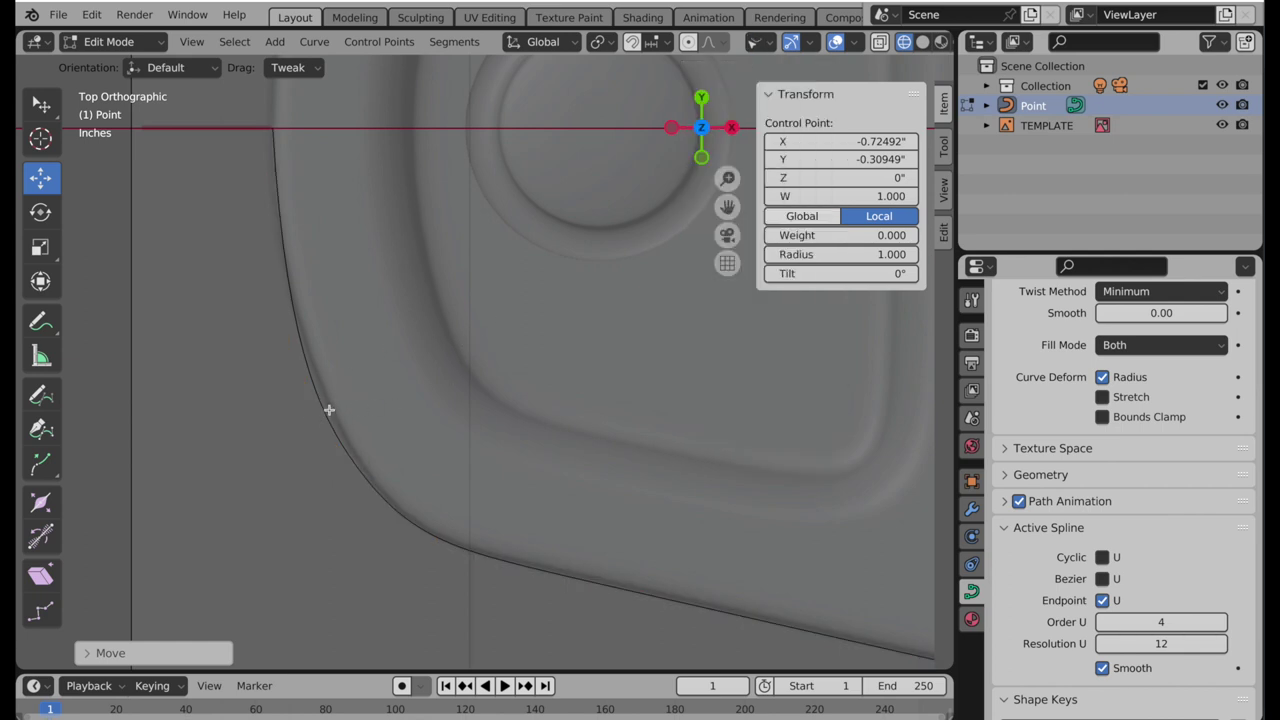
click(757, 42)
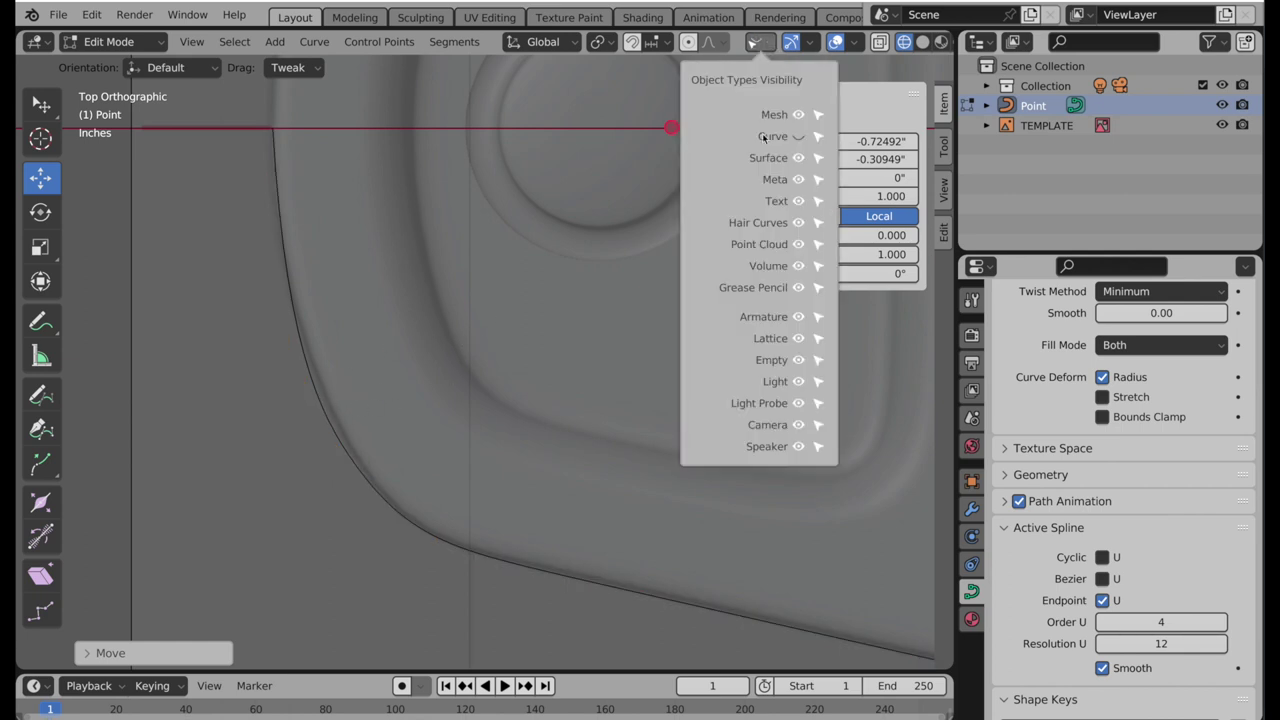
click(798, 136)
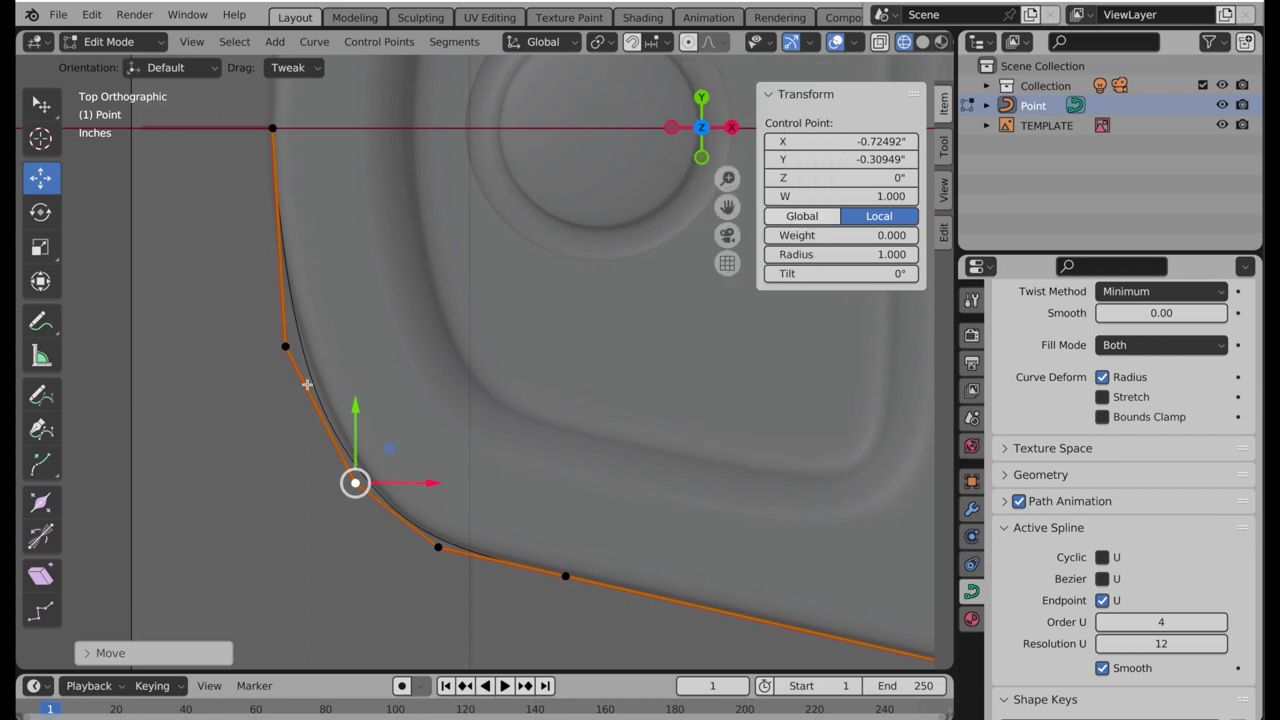
- Subdivide the segment between the two control points on the lower-left side of the outline
click(285, 346)
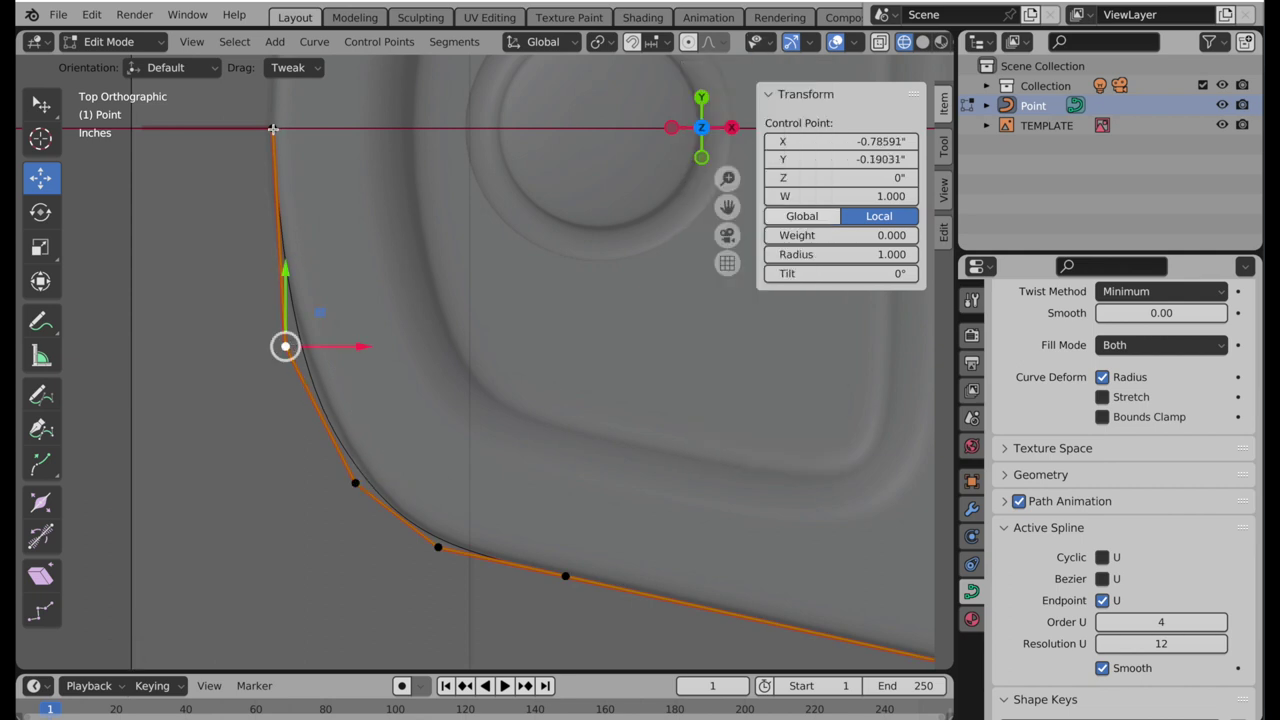
shift+click(355, 483)
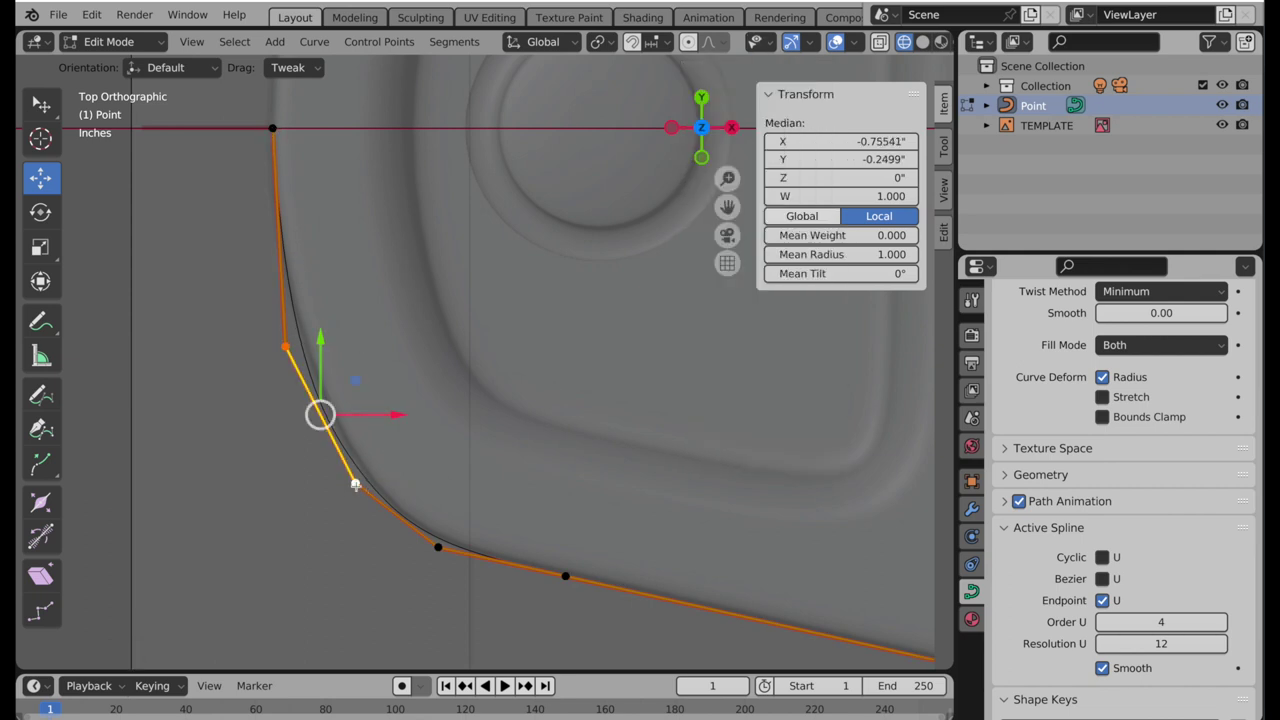
right_click(488, 333)
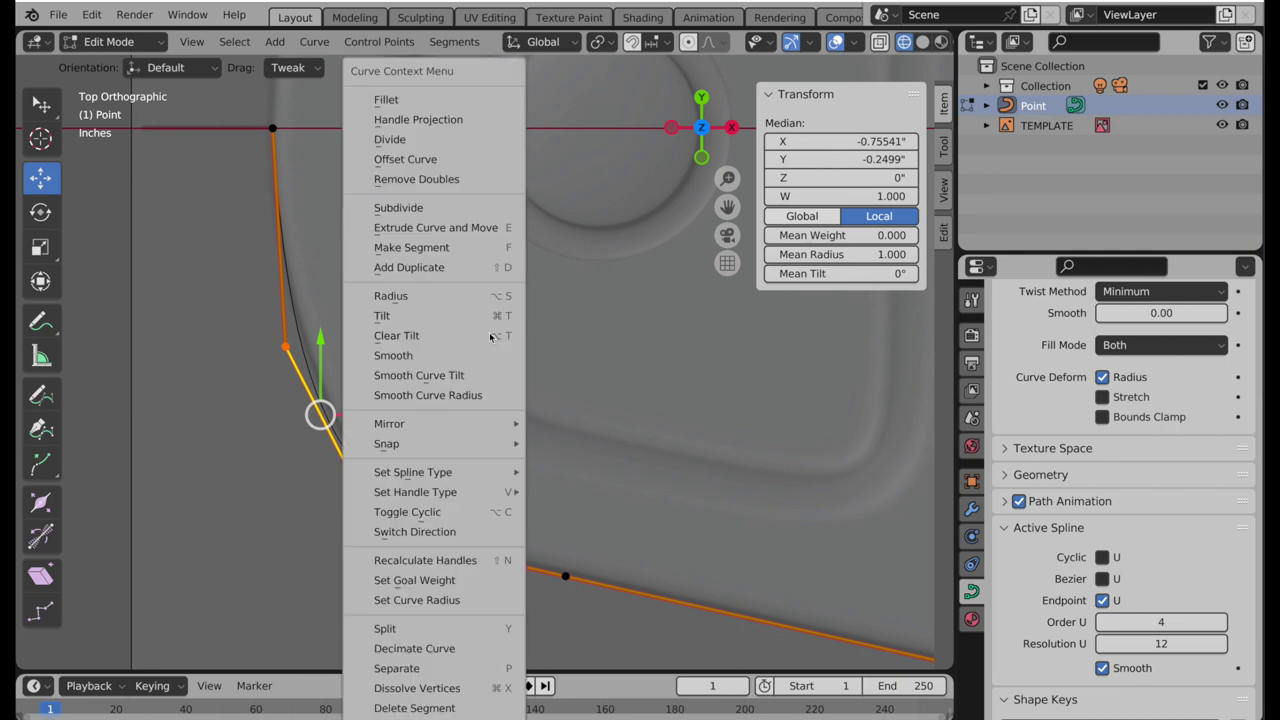
click(473, 208)
- Spread the three left-side points along the edge, the lowest to about X -0.705", Y -0.320" and the highest to X -0.794", Y -0.129", and check the fit
click(355, 483)
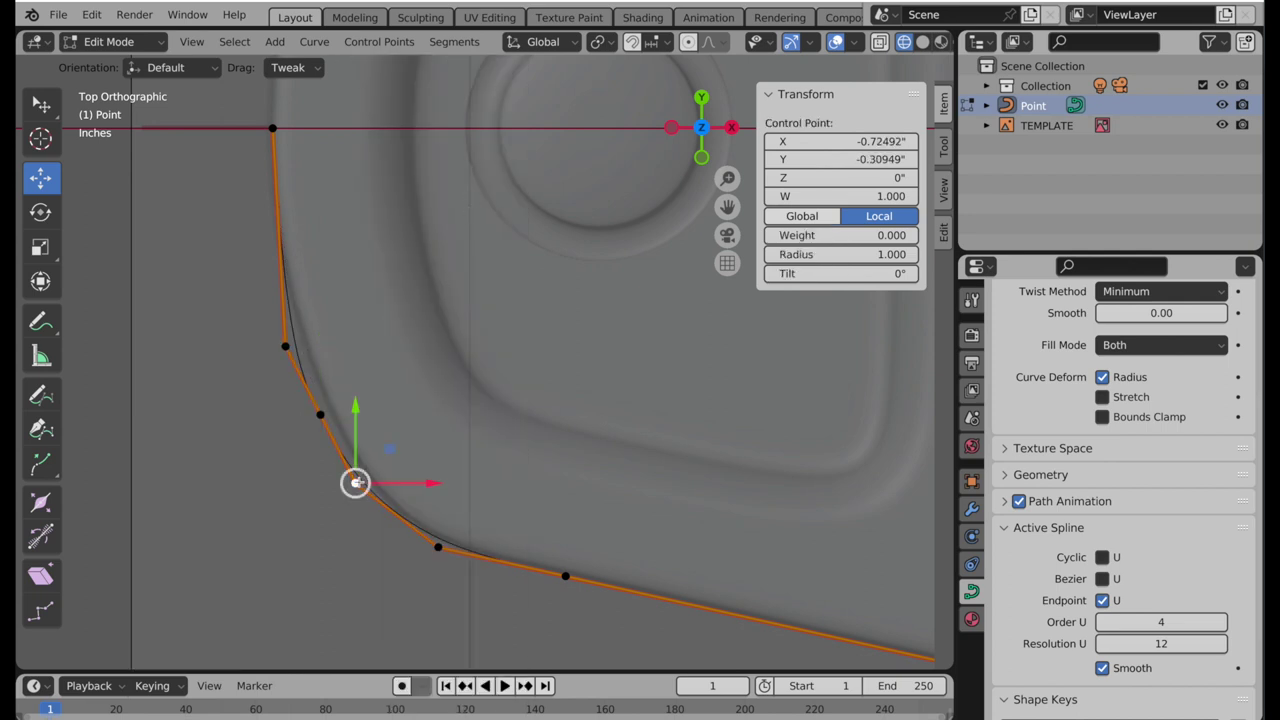
key(g)
click(415, 465)
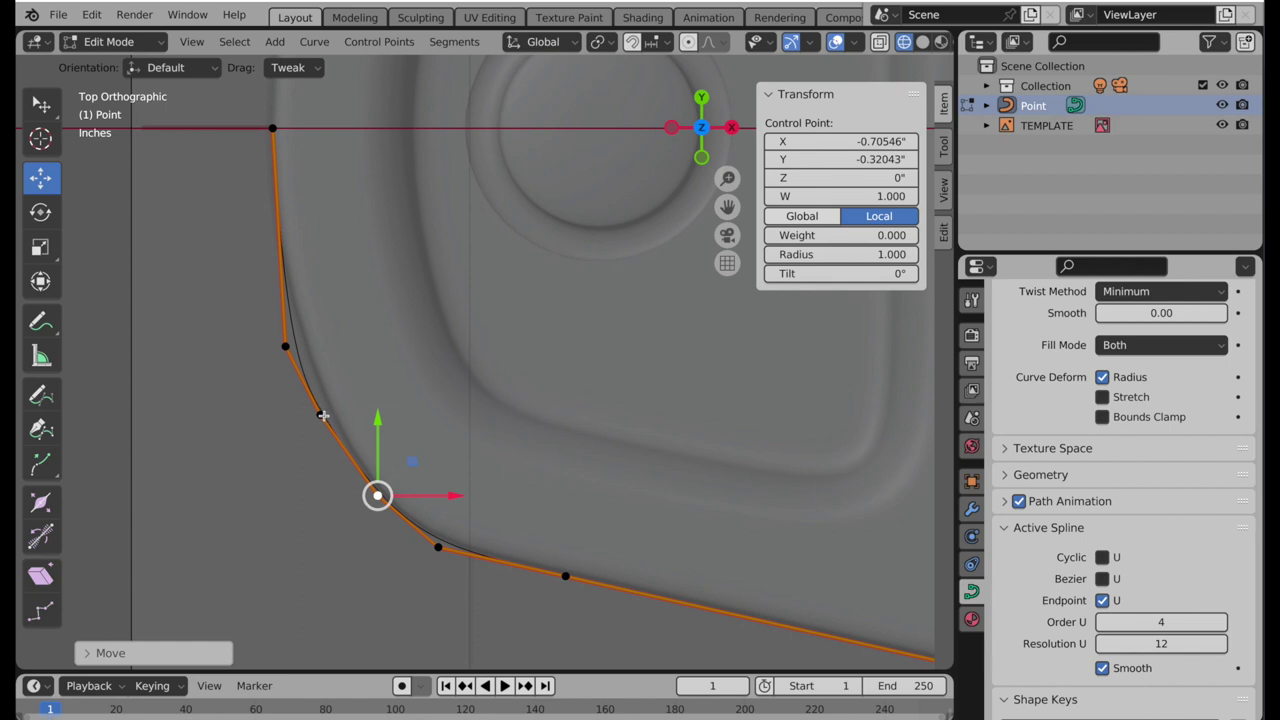
drag(373, 495, 327, 414)
drag(287, 347, 277, 275)
click(760, 42)
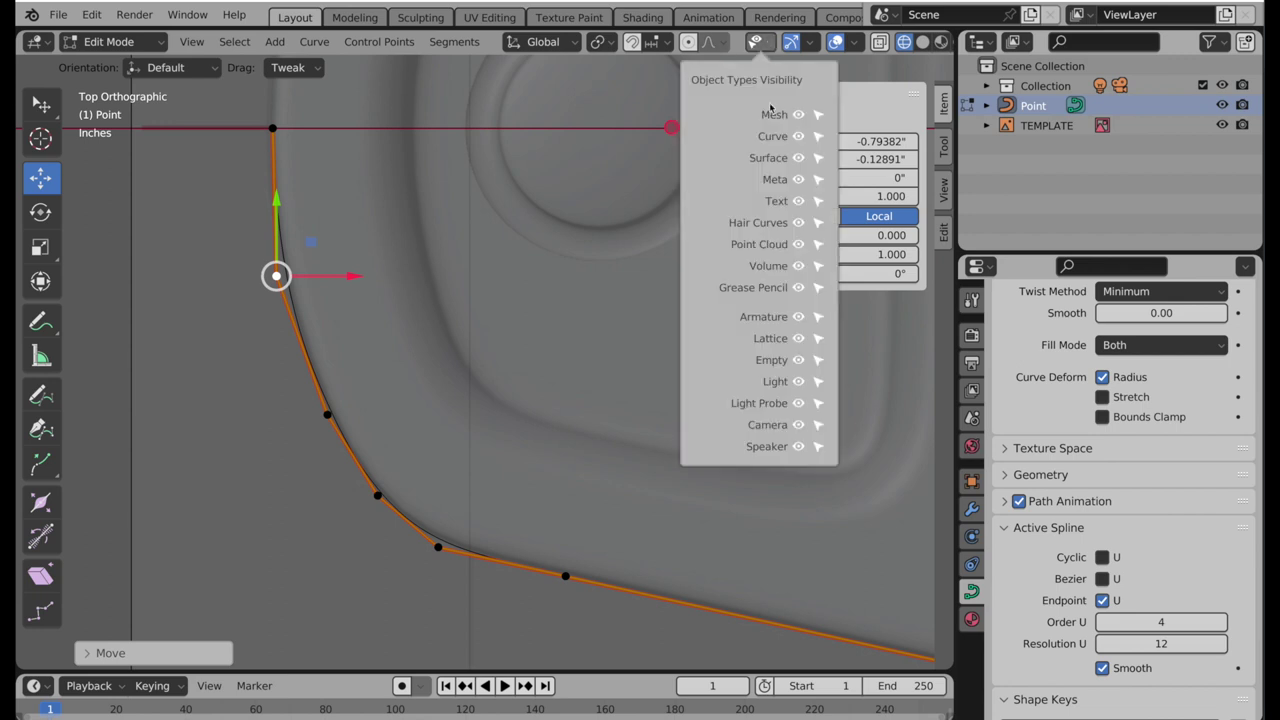
click(799, 140)
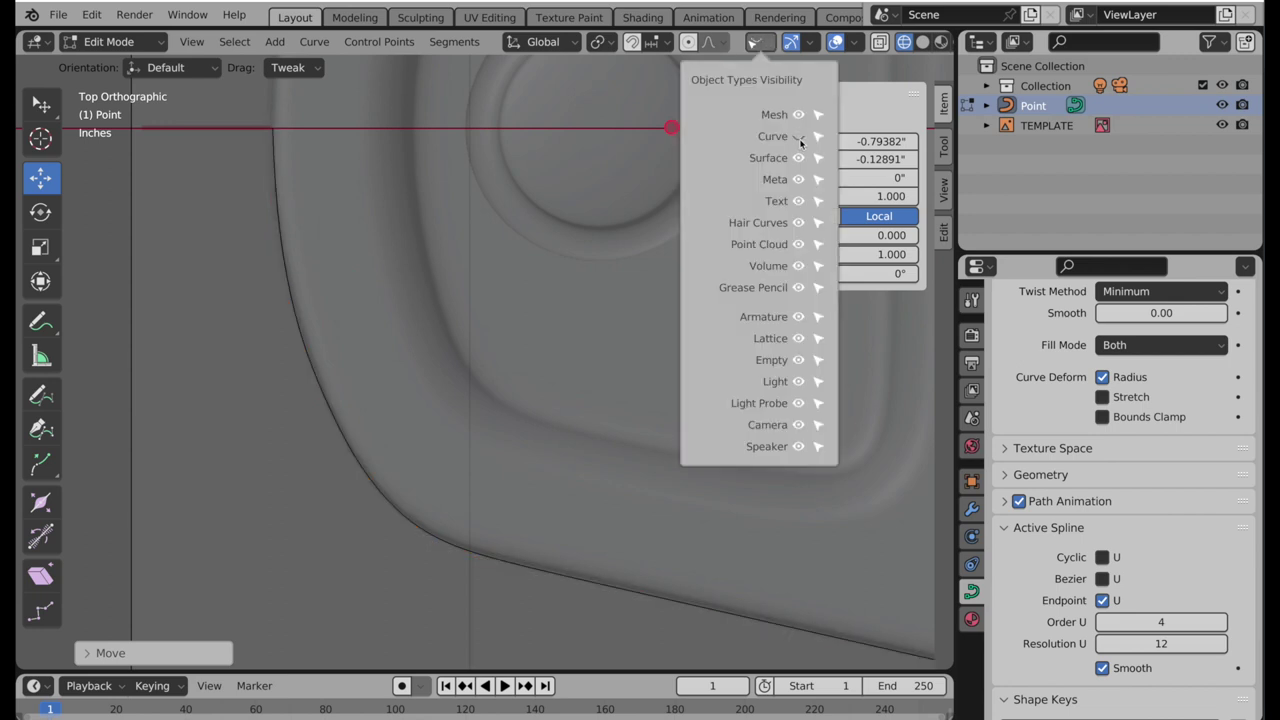
click(799, 140)
click(474, 332)
- Select all control points of the lower outline and duplicate them in place
scroll(537, 309, down, 2)
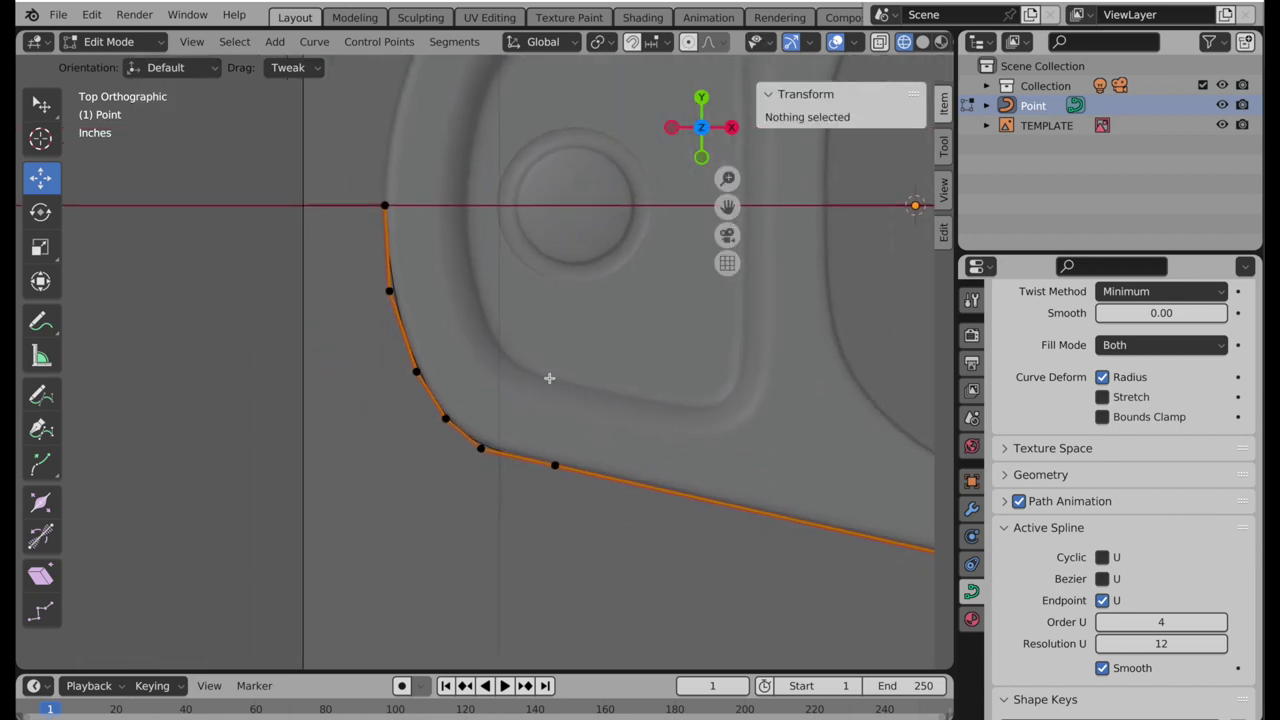
shift+middle_drag(543, 403, 306, 366)
scroll(423, 320, down, 2)
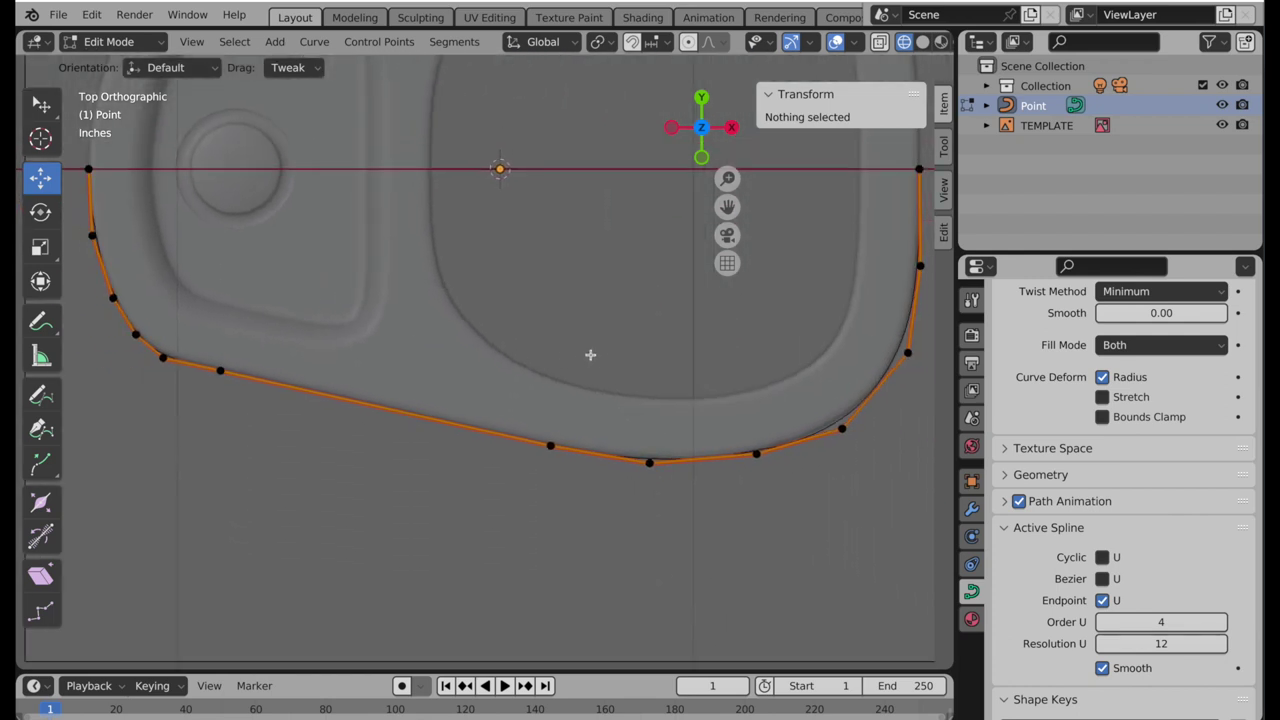
shift+middle_drag(600, 357, 565, 438)
scroll(565, 438, down, 1)
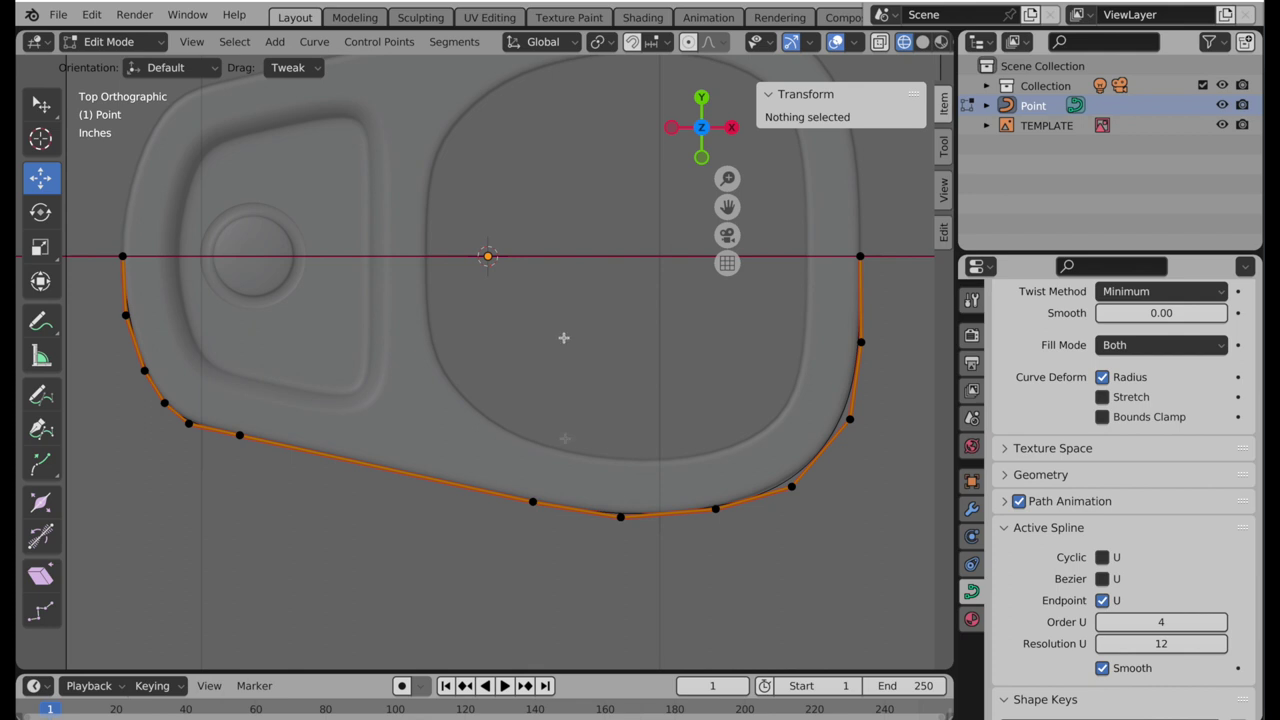
shift+middle_drag(563, 337, 570, 407)
key(a)
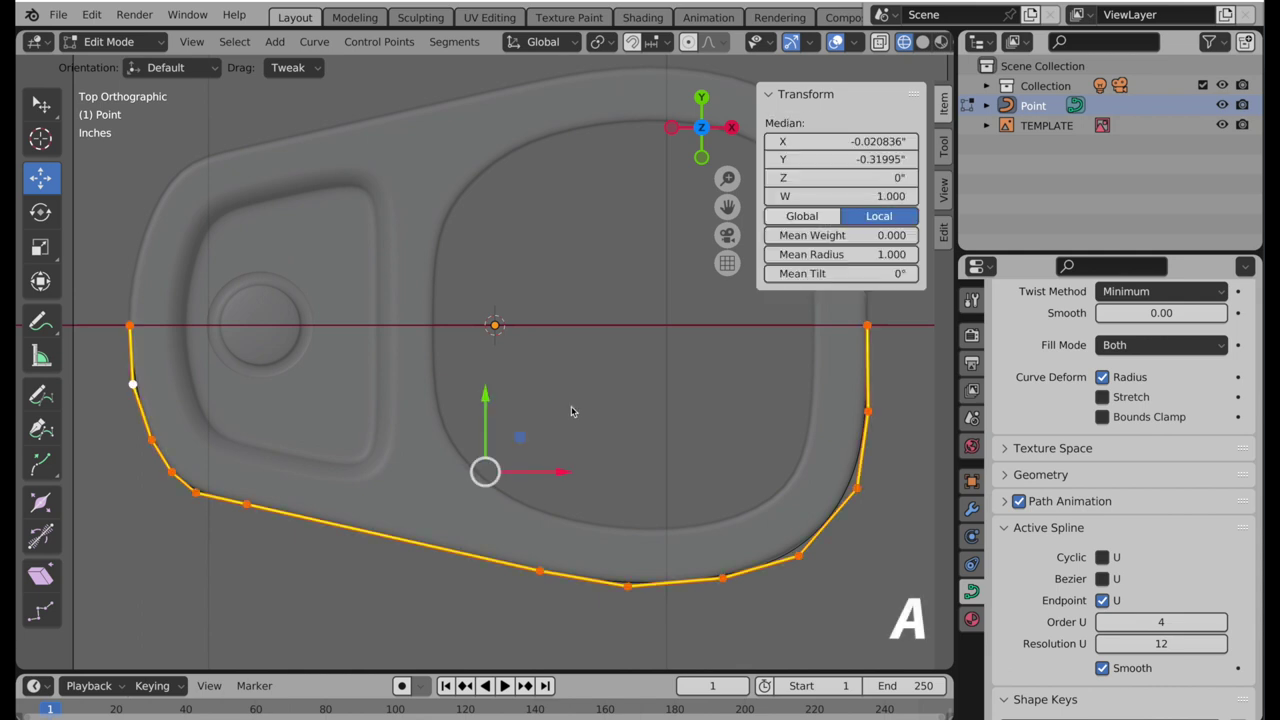
key(shift+d)
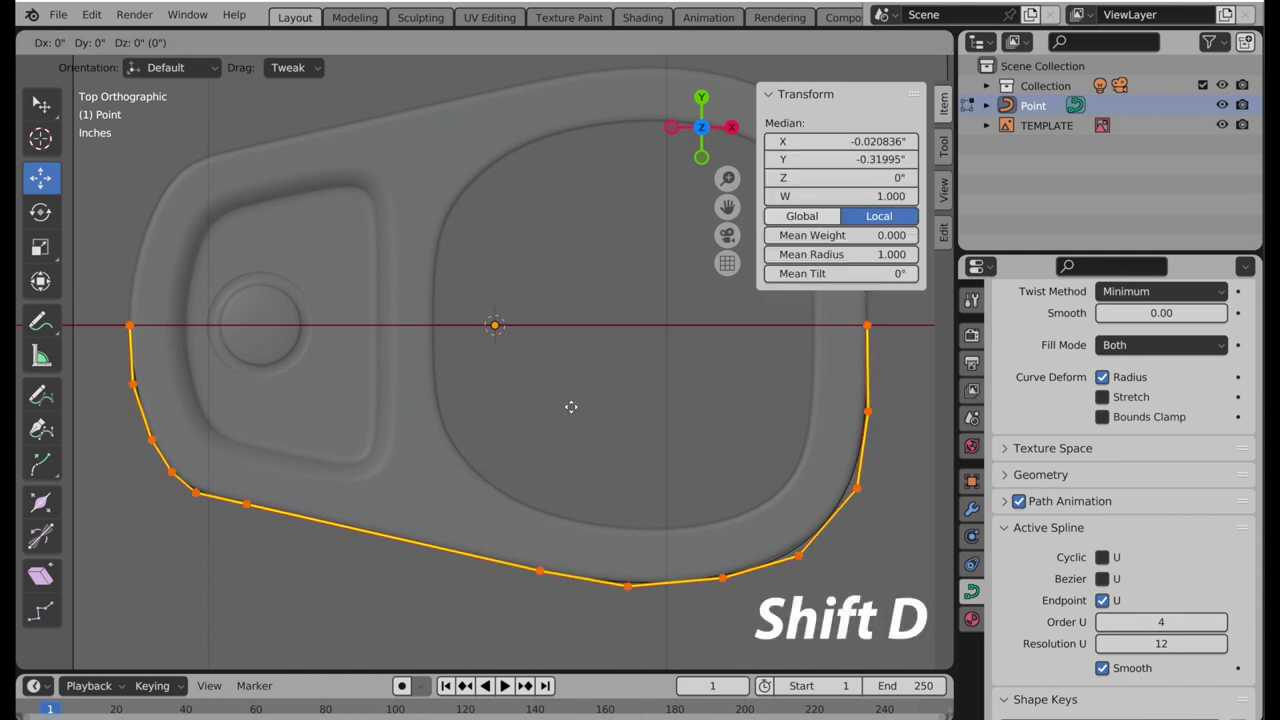
key(Escape)
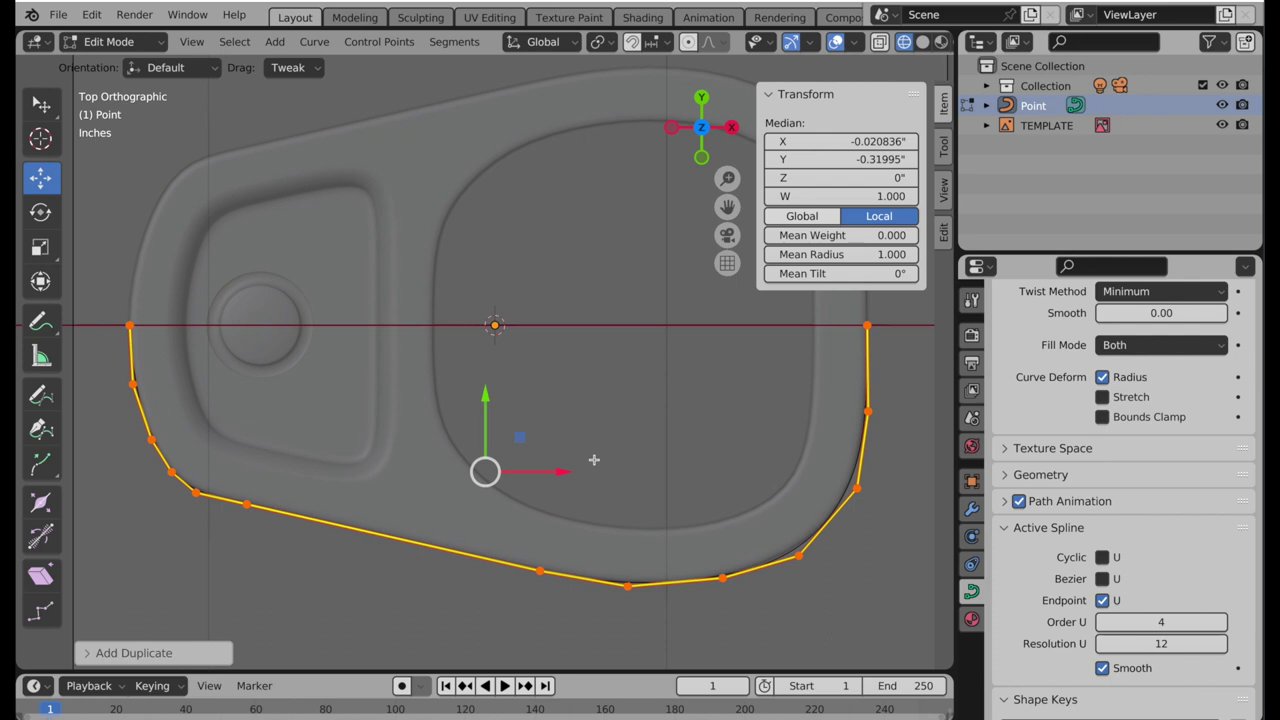
- Set the pivot point to the 3D Cursor and mirror the duplicated half upward by scaling it -1 along Y
key(period)
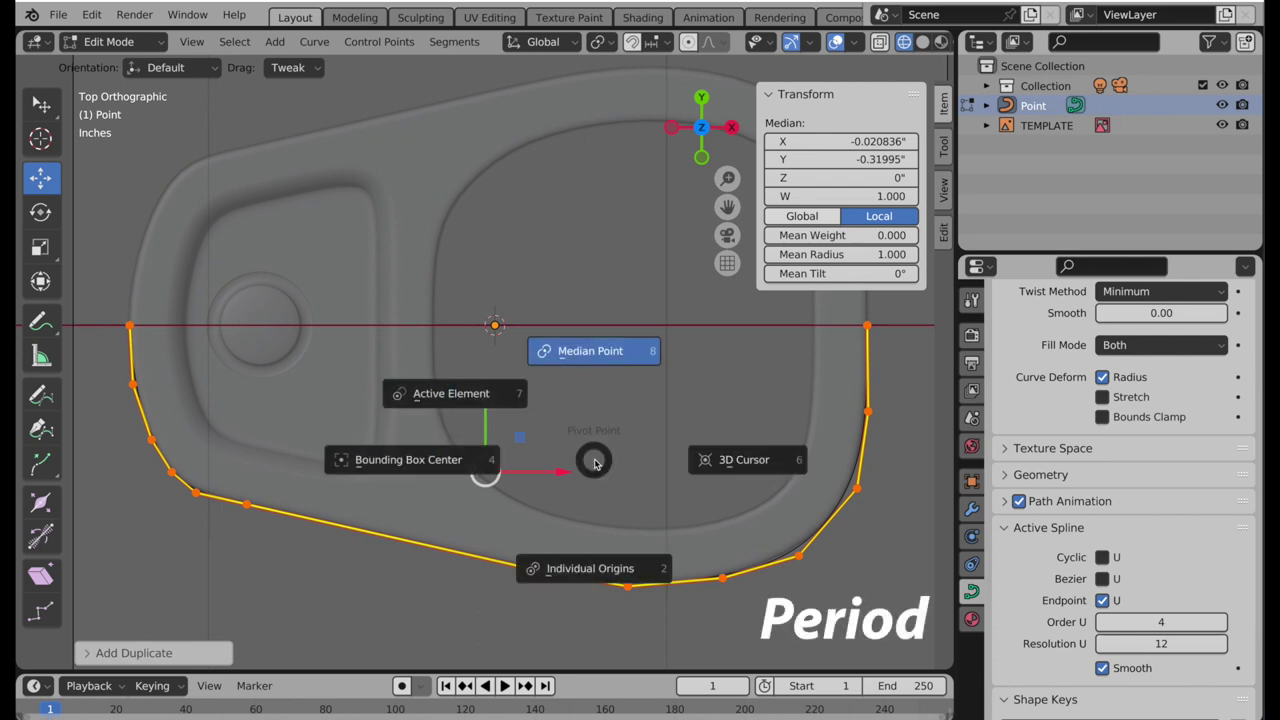
click(728, 471)
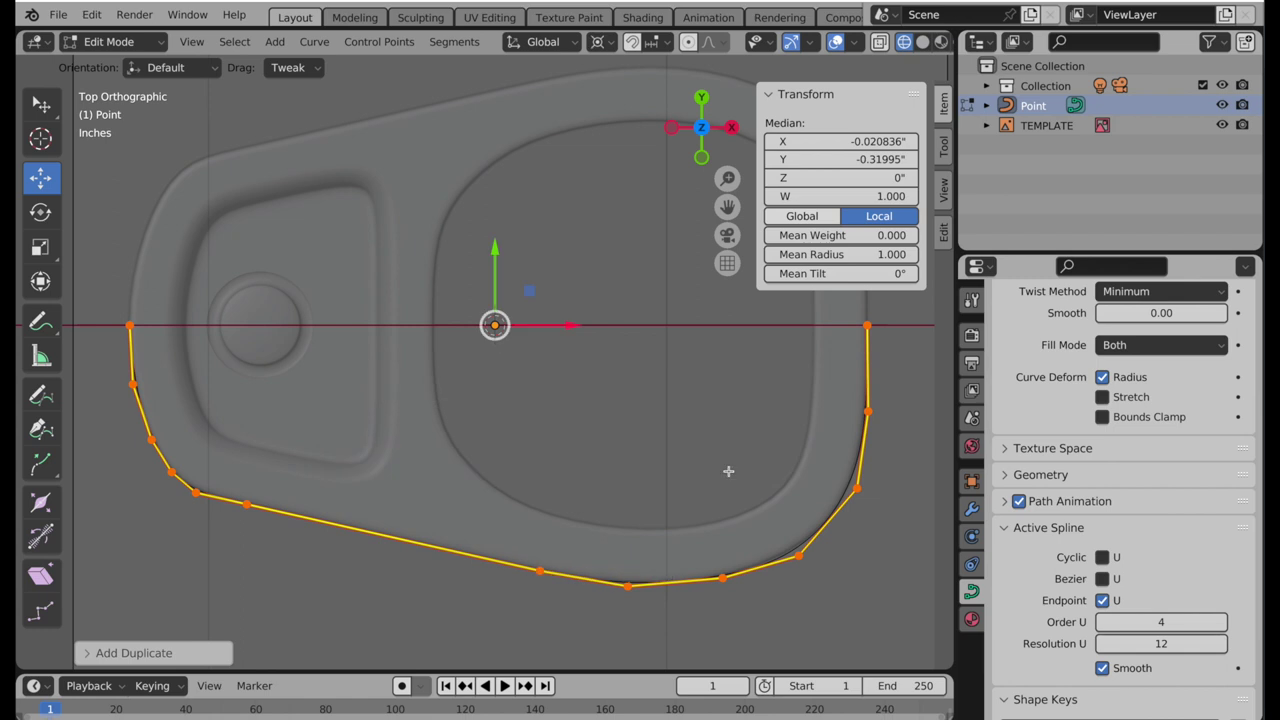
key(s)
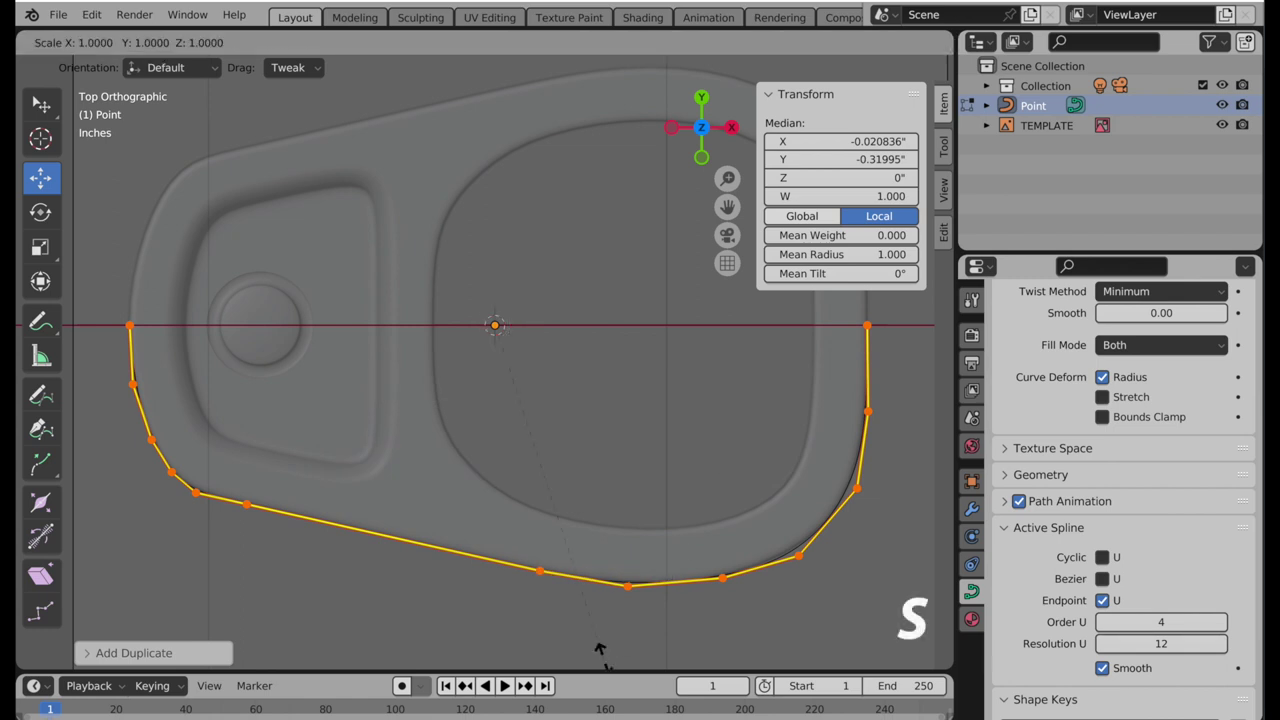
text(y)
text(-1)
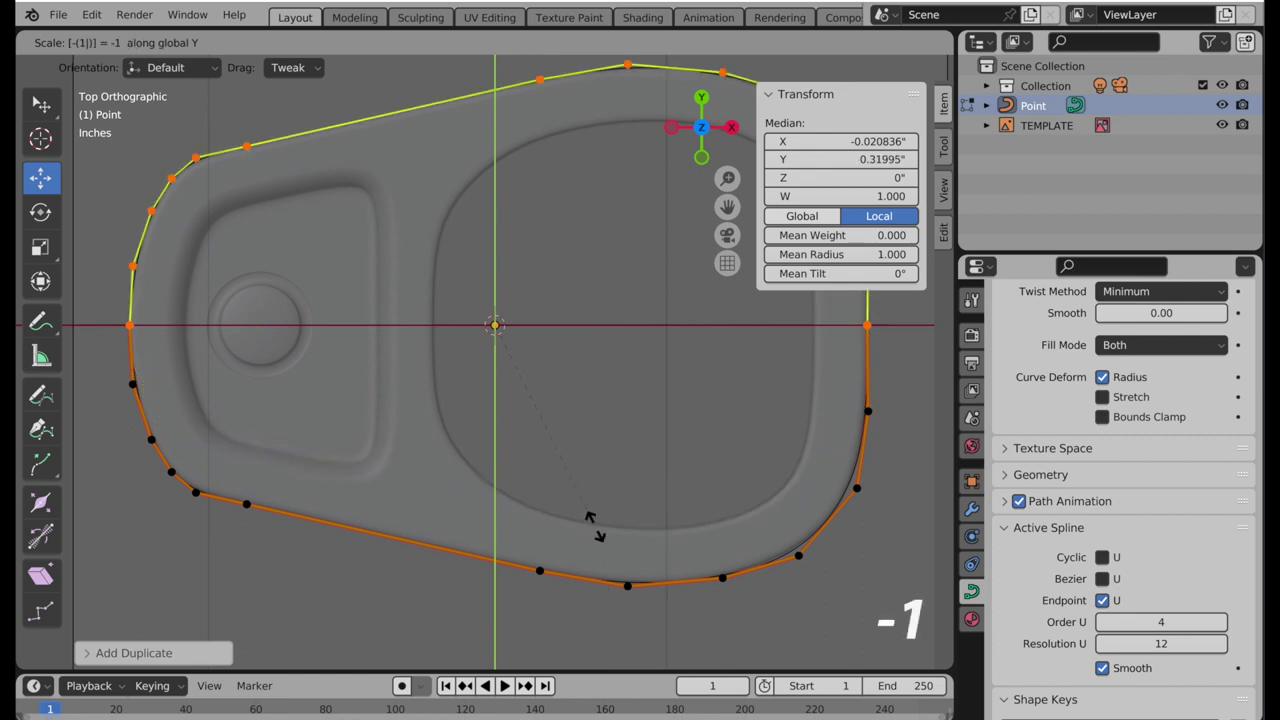
click(592, 522)
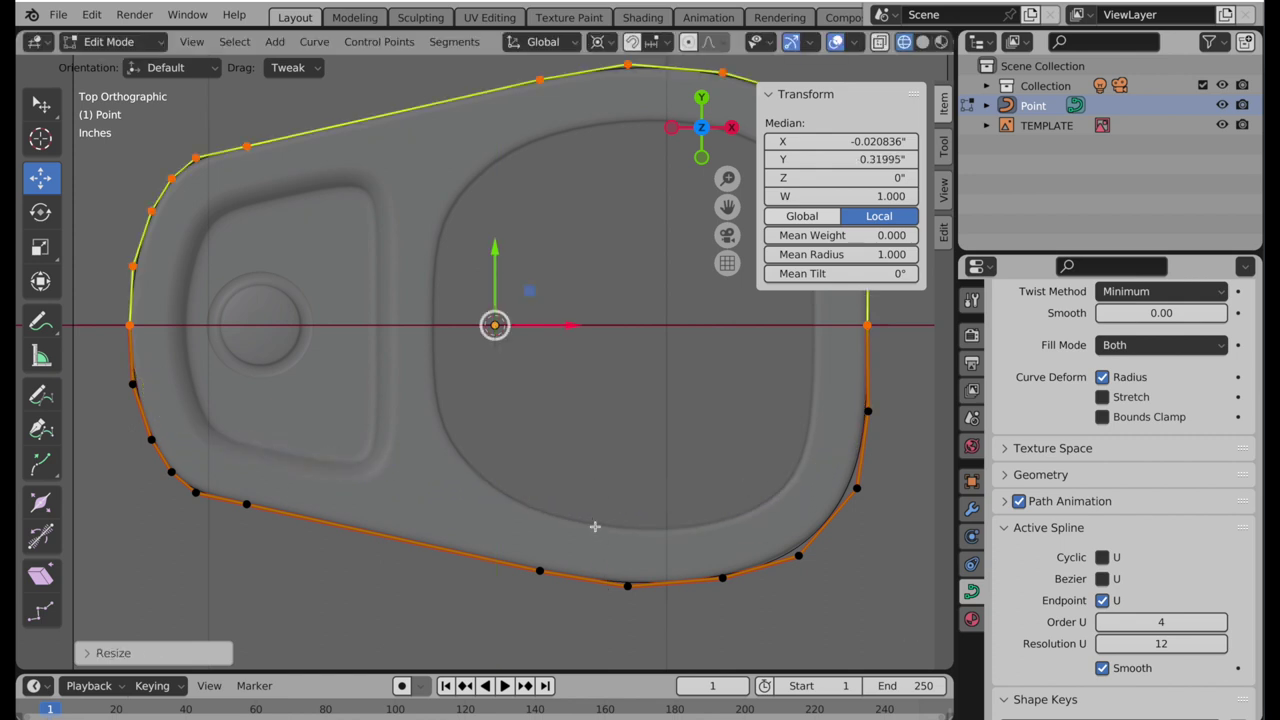
- Delete the duplicated control point where the two halves meet on the X axis at the outline's right end
shift+middle_drag(594, 526, 379, 596)
scroll(665, 450, up, 2)
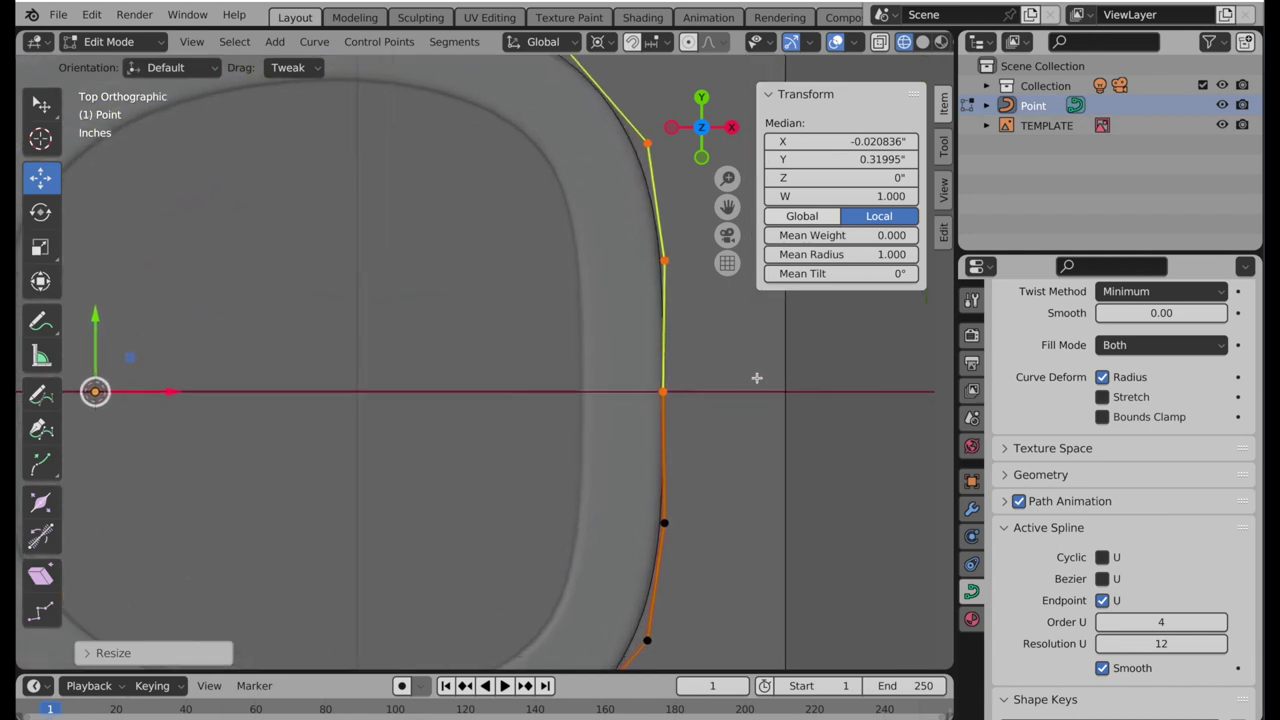
click(665, 387)
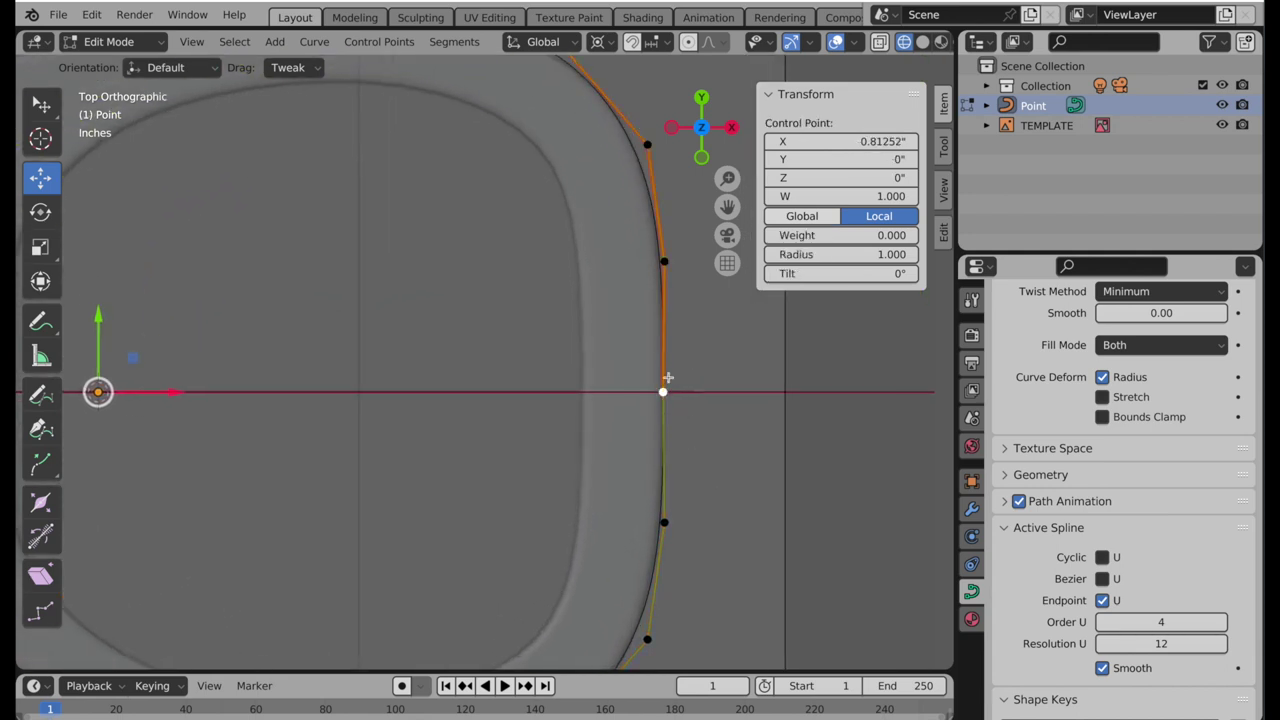
key(x)
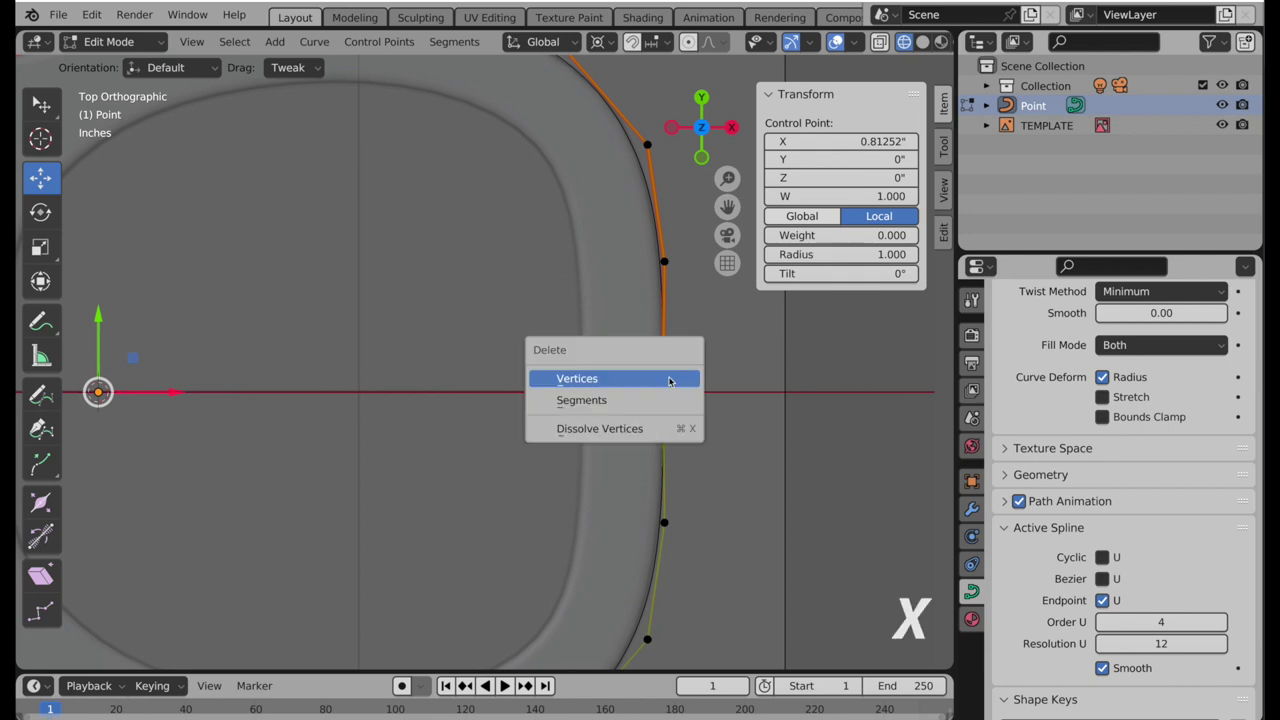
click(671, 370)
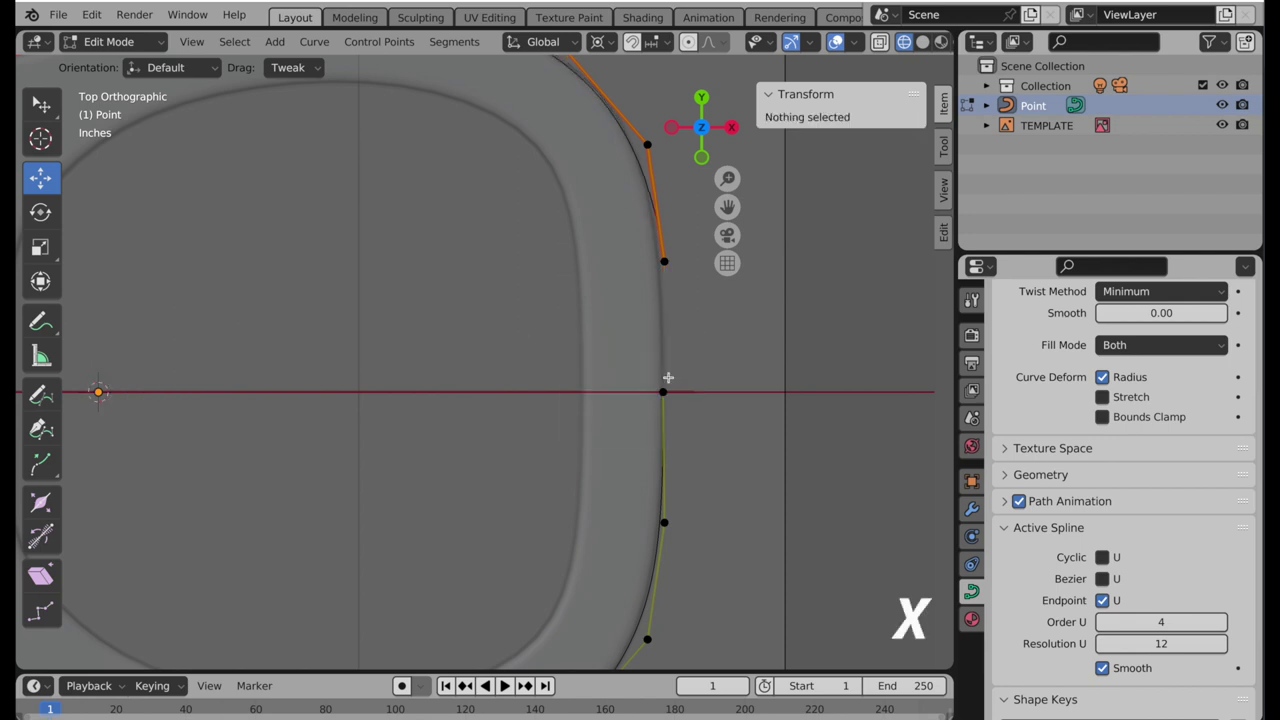
- Join the upper and lower halves at the right end by making a segment between their two nearest end points
click(663, 261)
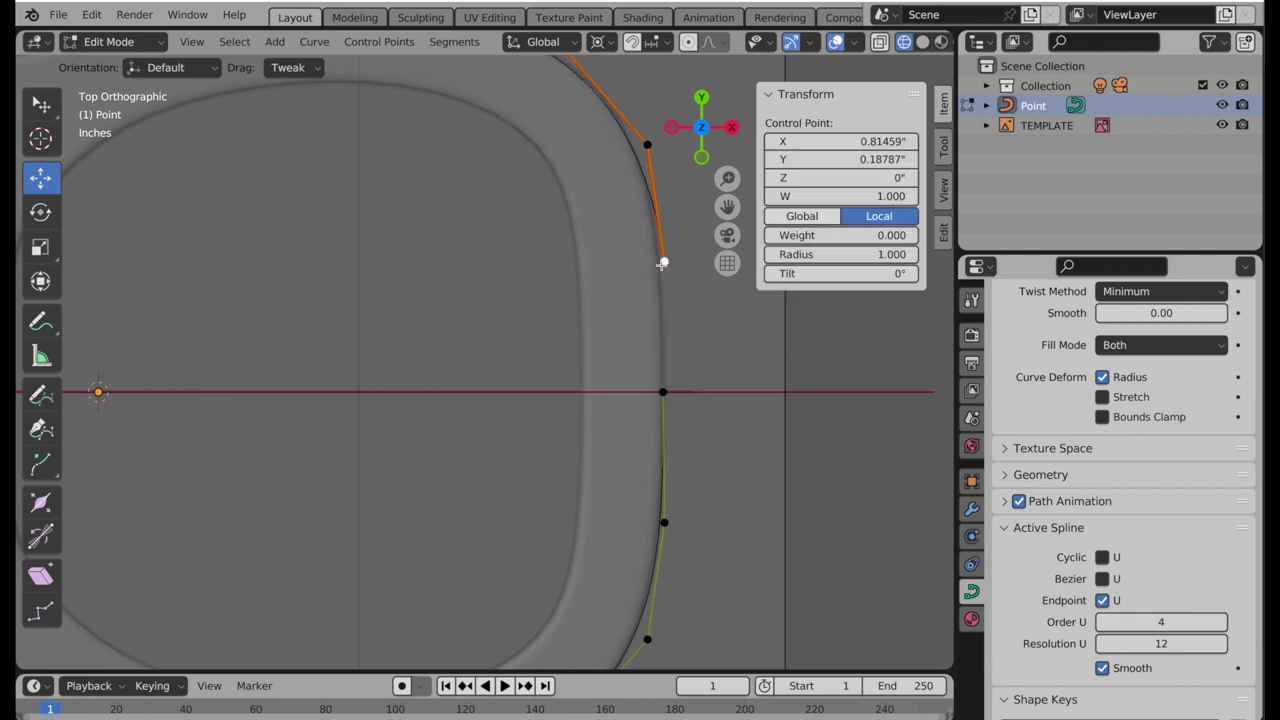
shift+click(663, 391)
right_click(742, 424)
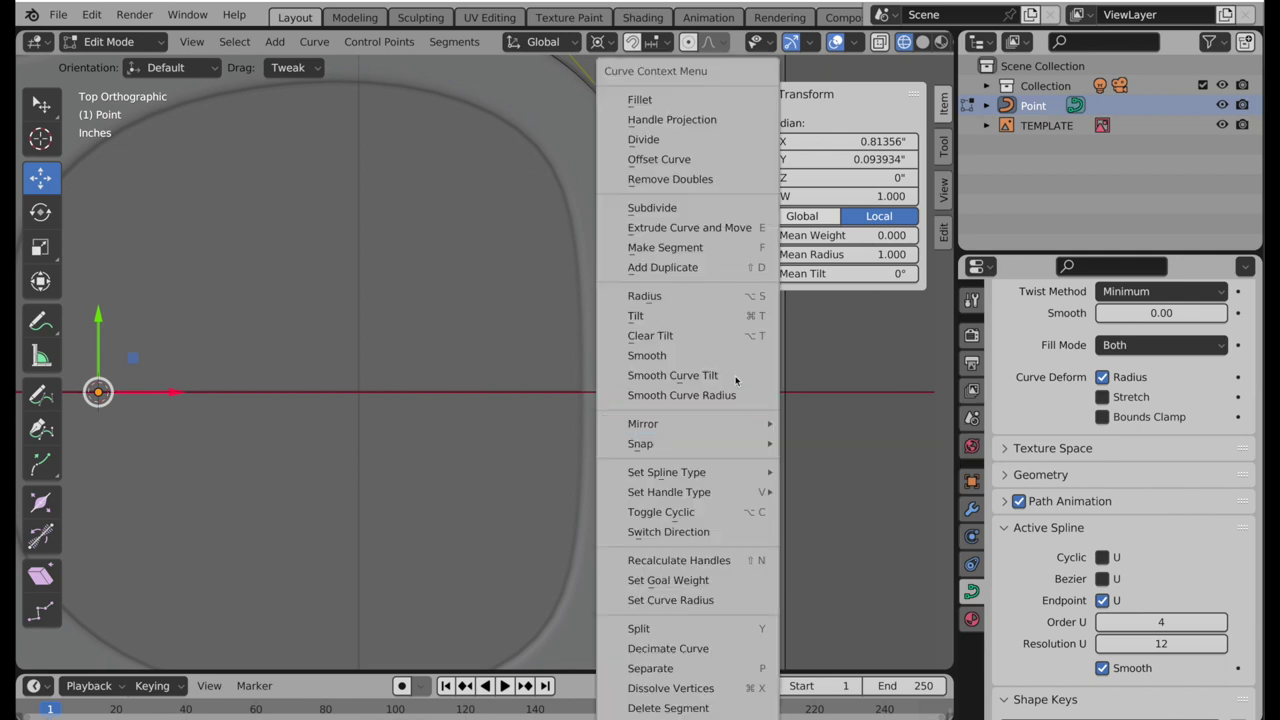
click(731, 248)
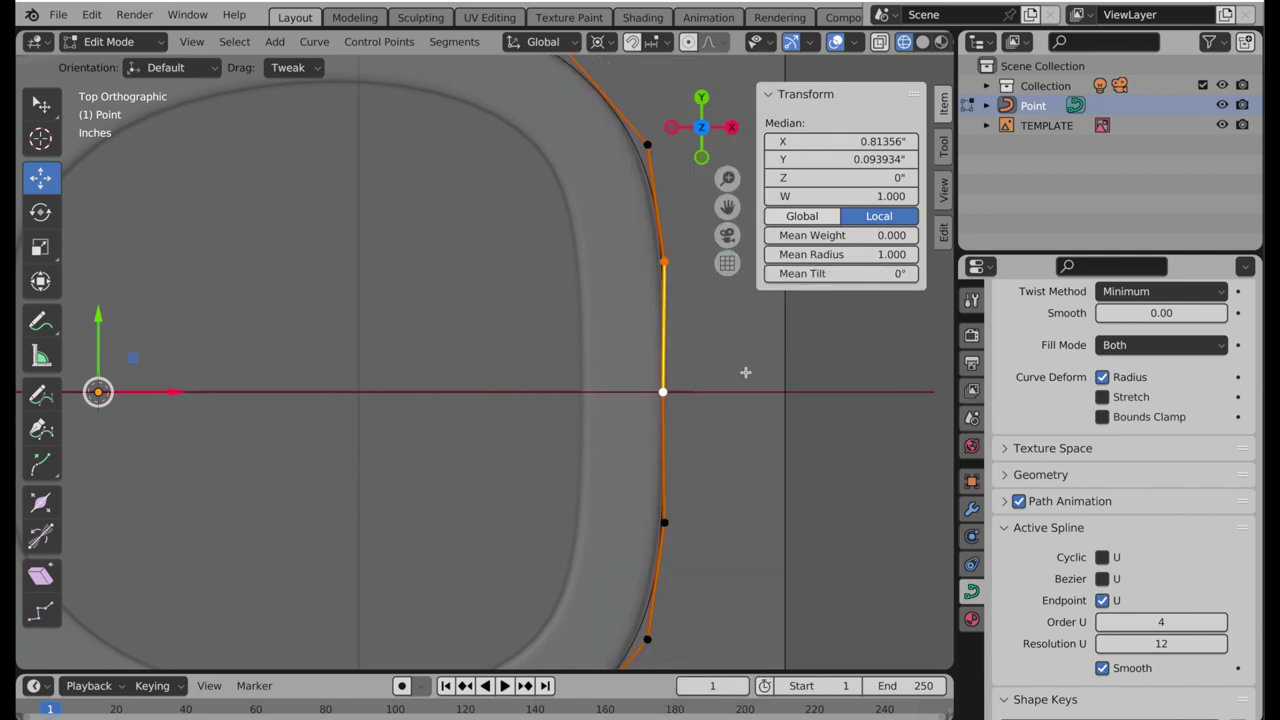
- Move the rightmost control point on the centerline outward along X to about 0.8175"
click(663, 392)
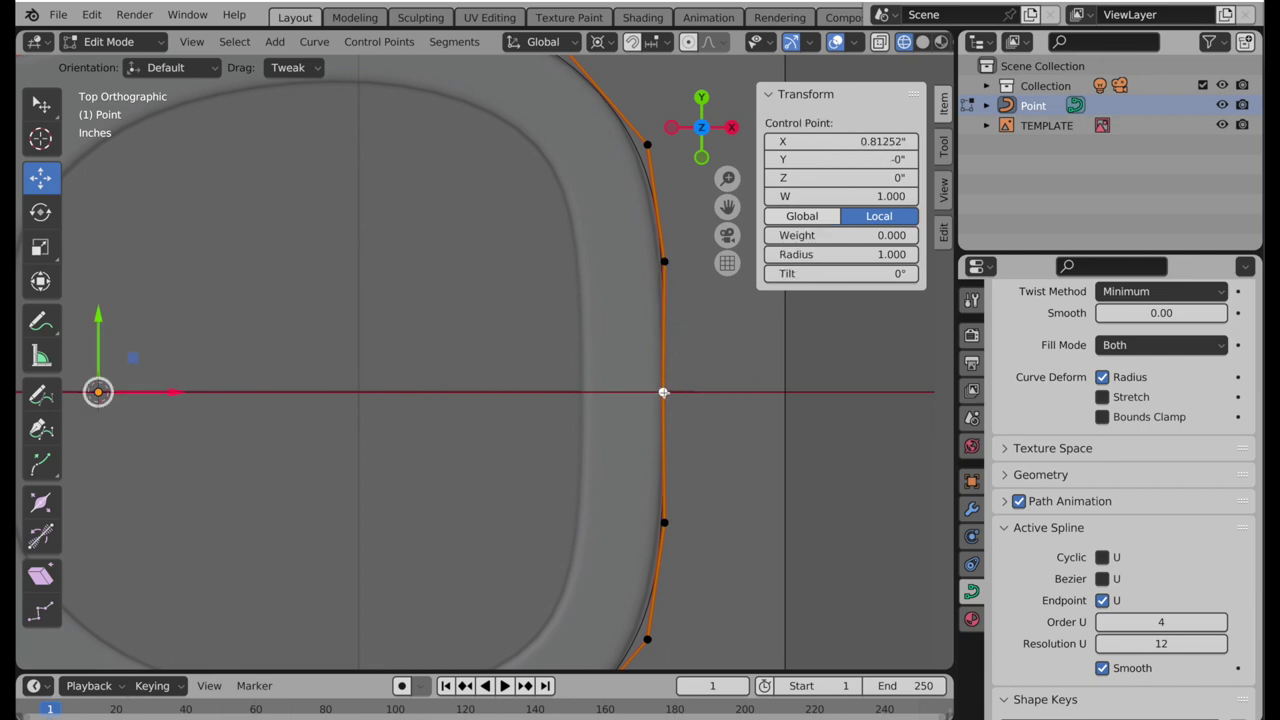
key(g)
key(x)
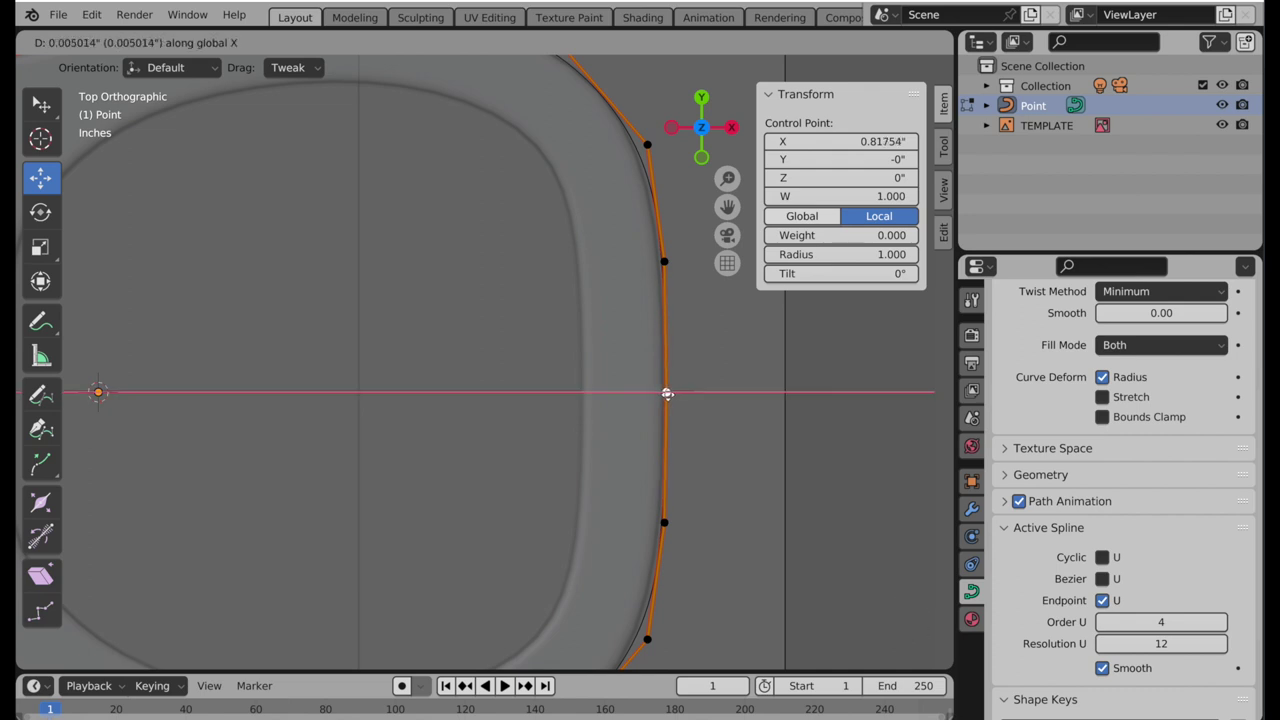
click(667, 393)
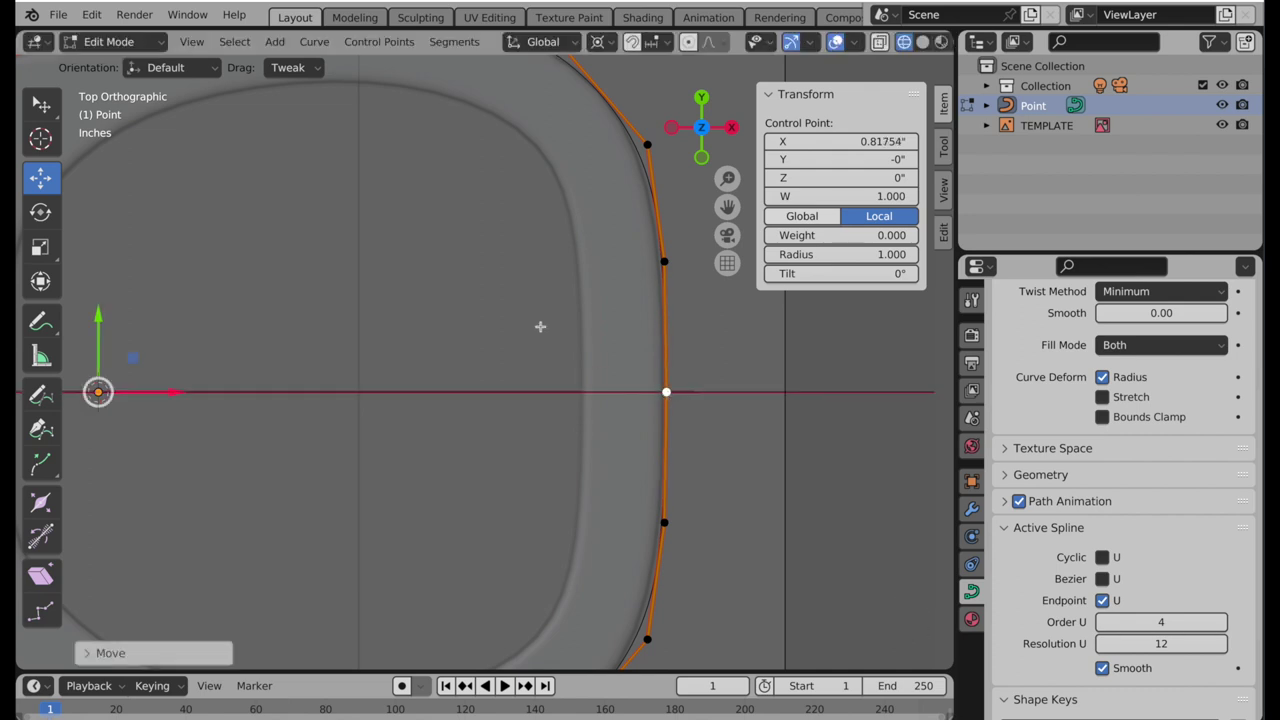
- Delete the duplicated control point where the halves meet on the X axis at the outline's left end
shift+middle_drag(280, 243, 626, 309)
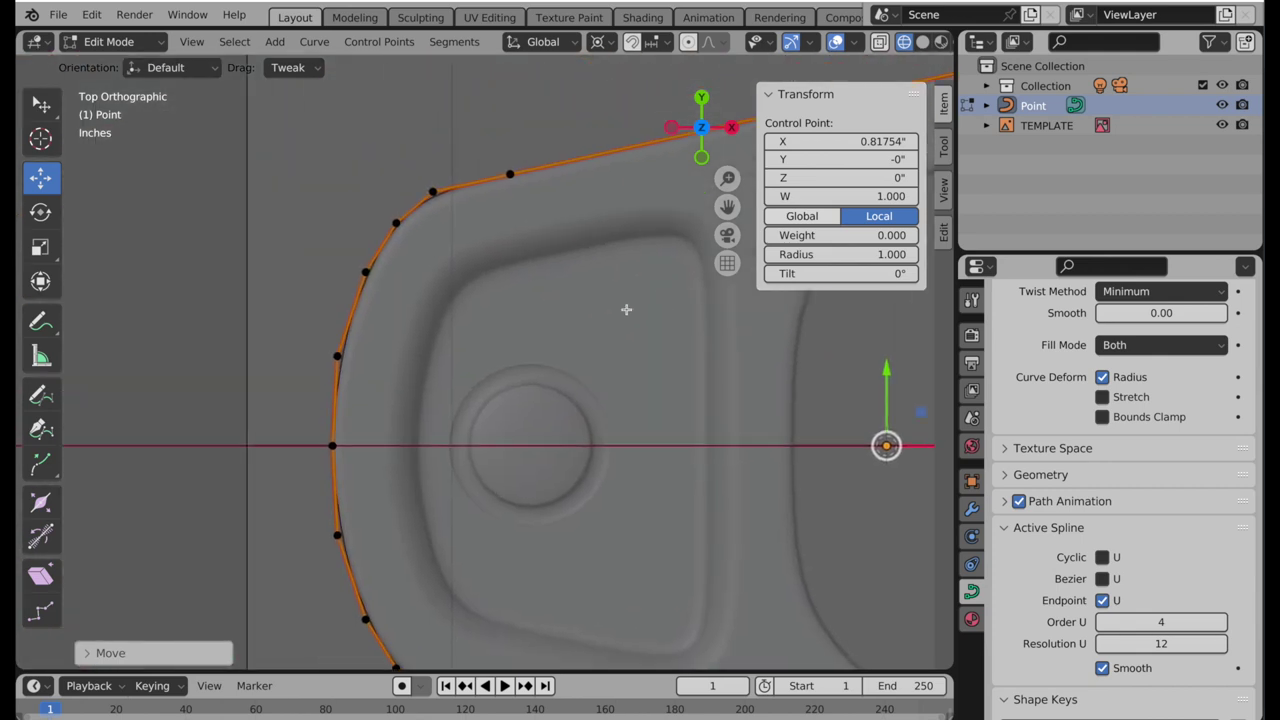
click(347, 448)
key(x)
click(394, 451)
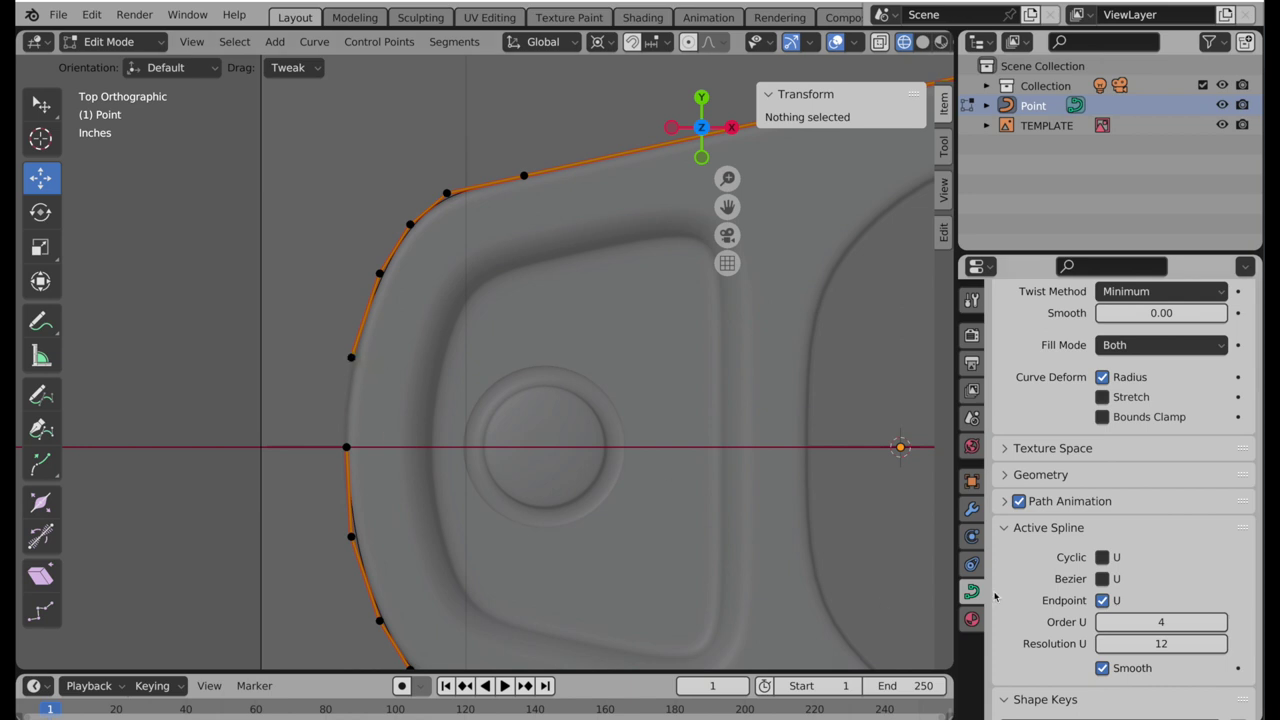
- Close the spline by making it cyclic in U, turn off Endpoint U, and set the curve's fill mode to None
click(1102, 557)
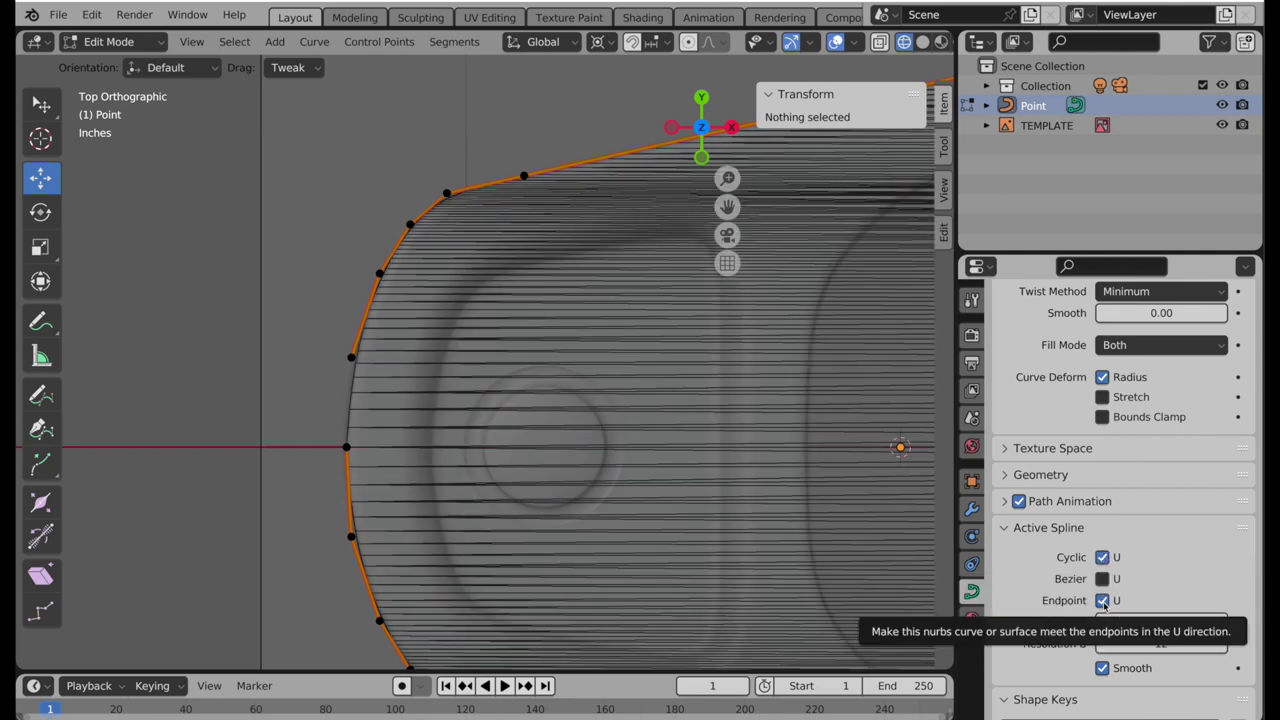
click(1102, 600)
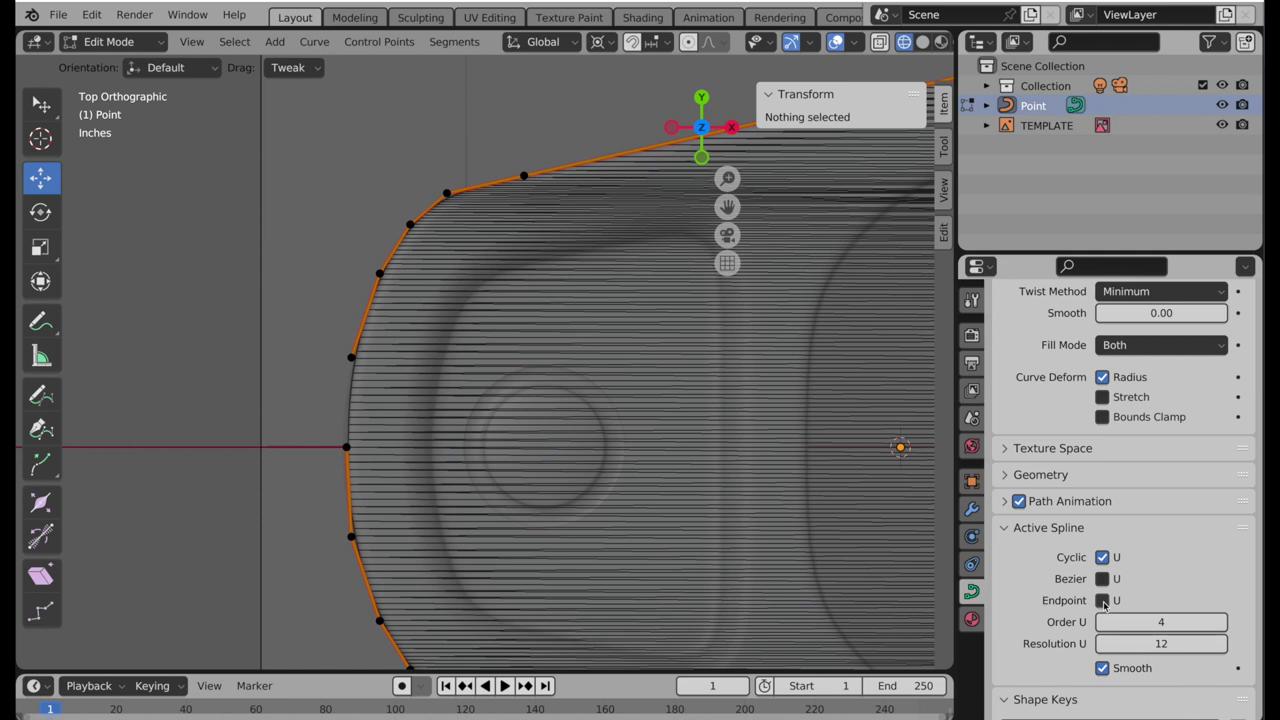
click(1124, 345)
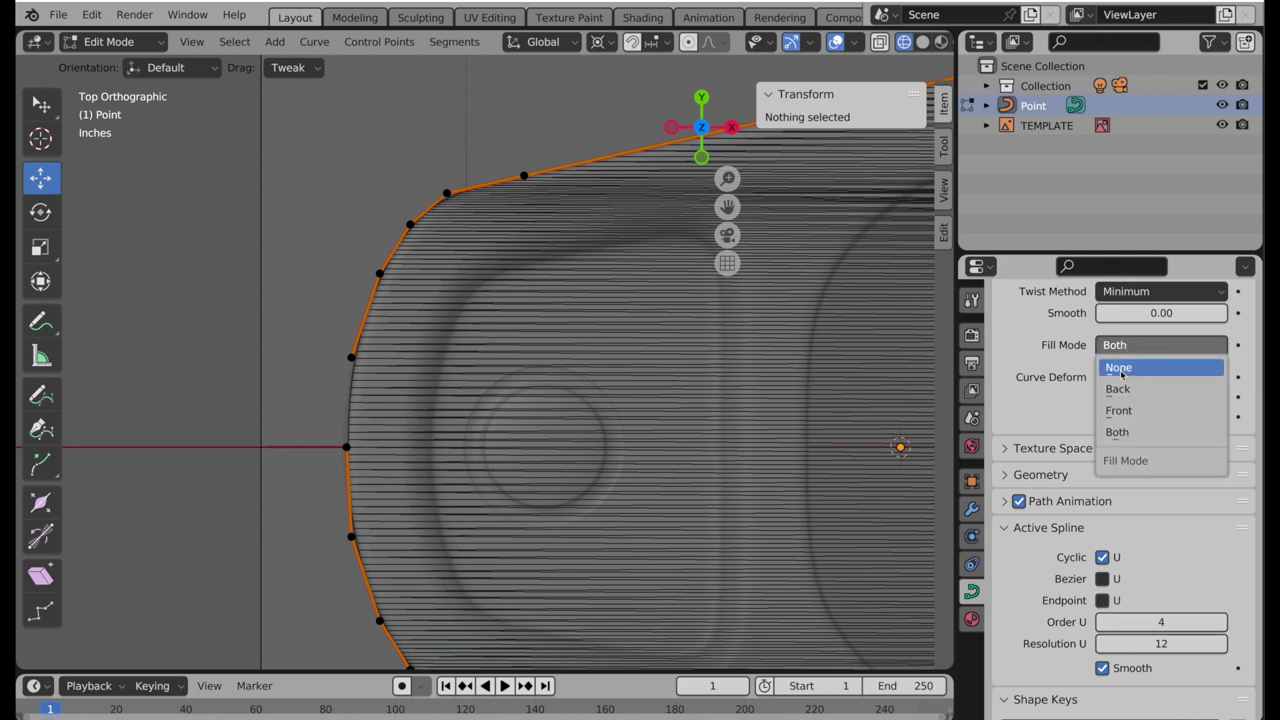
click(1121, 368)
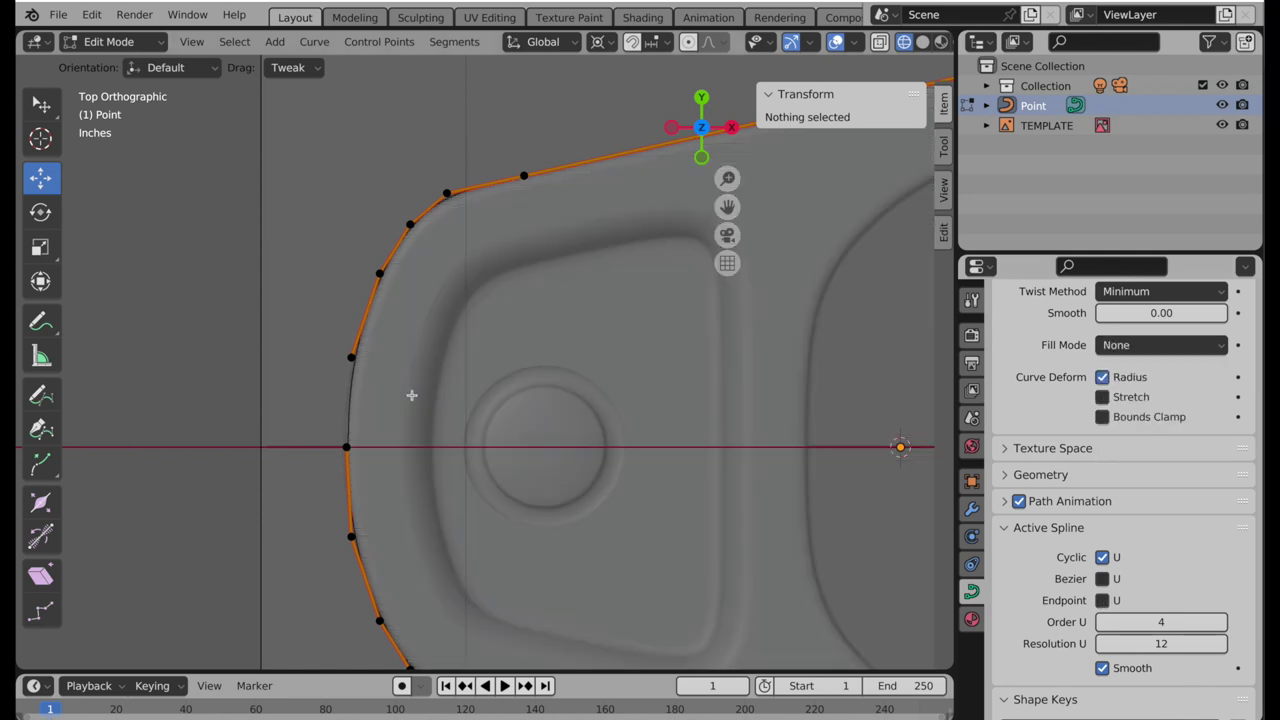
- Select all control points of the closed outline and set the spline type to Poly
shift+middle_drag(607, 410, 401, 370)
scroll(401, 370, down, 3)
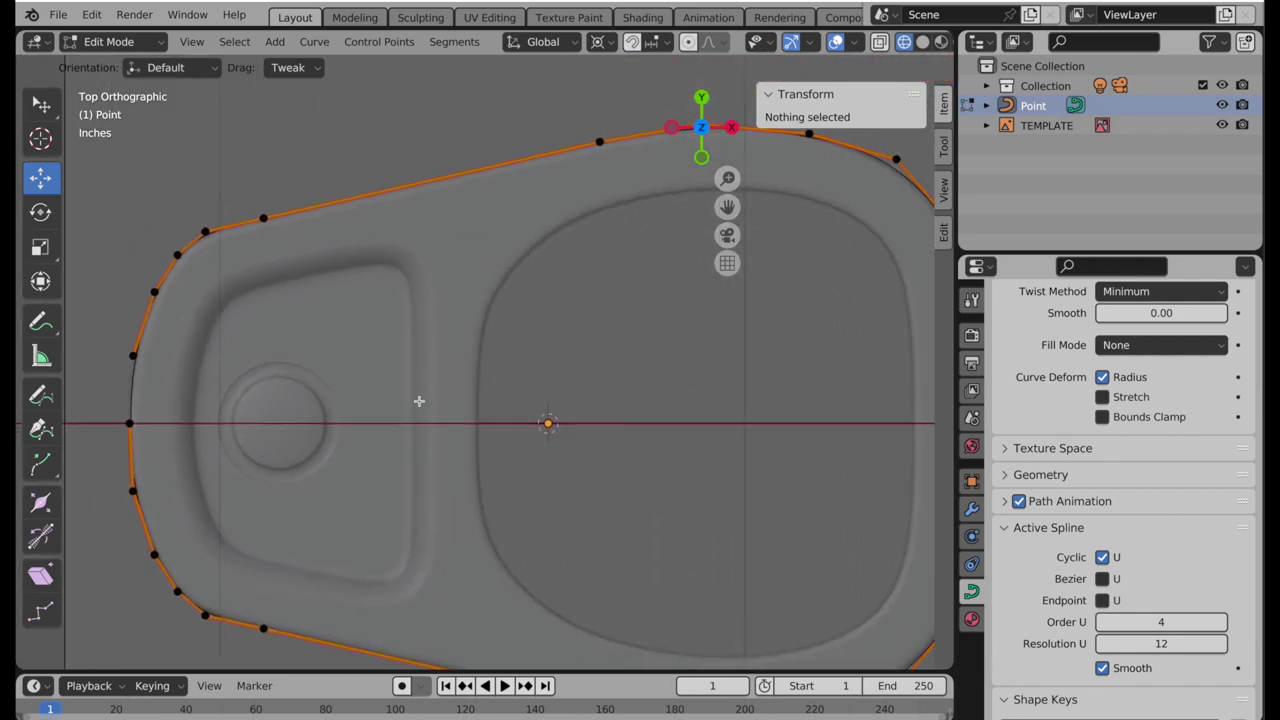
key(Tab)
key(Tab)
key(a)
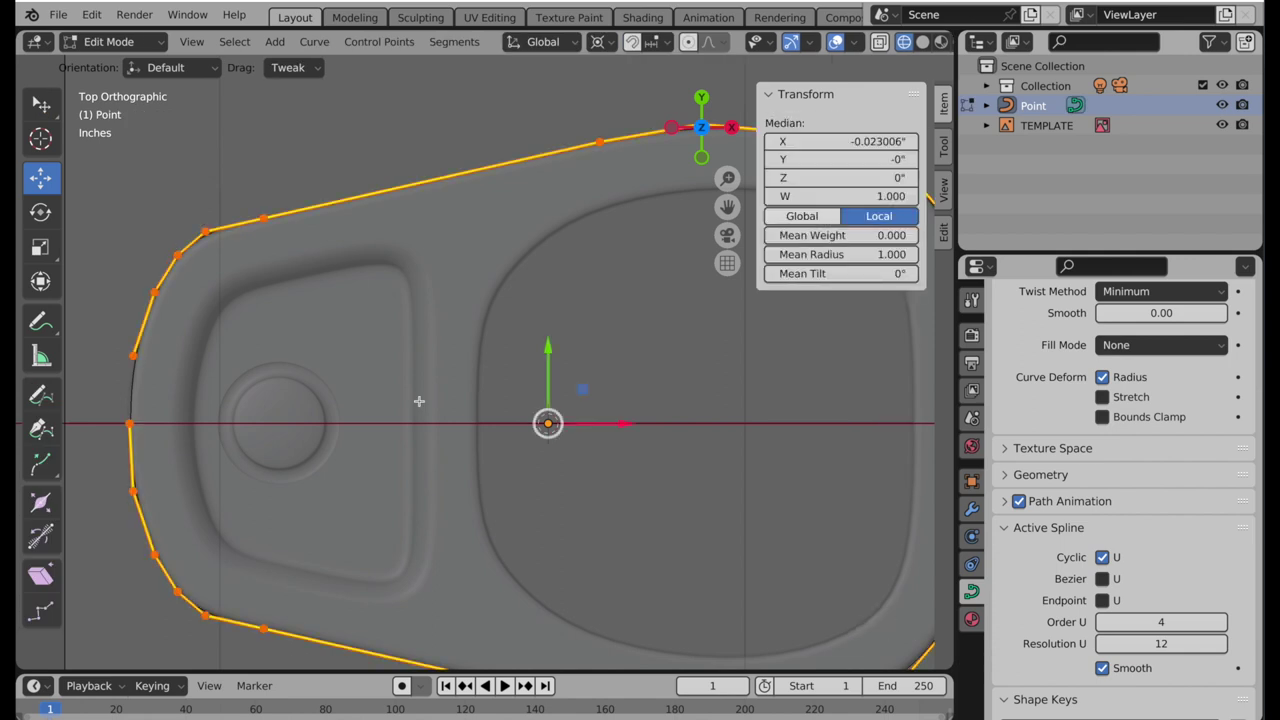
right_click(420, 403)
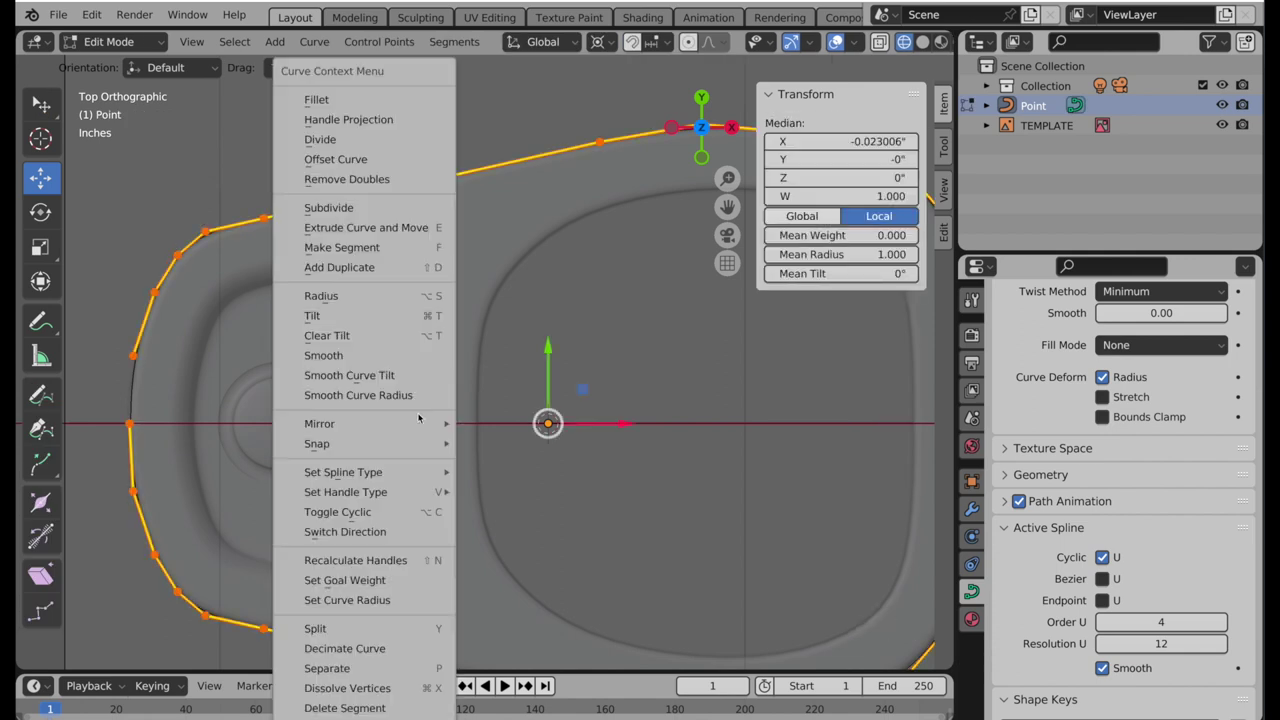
mouse_move(411, 472)
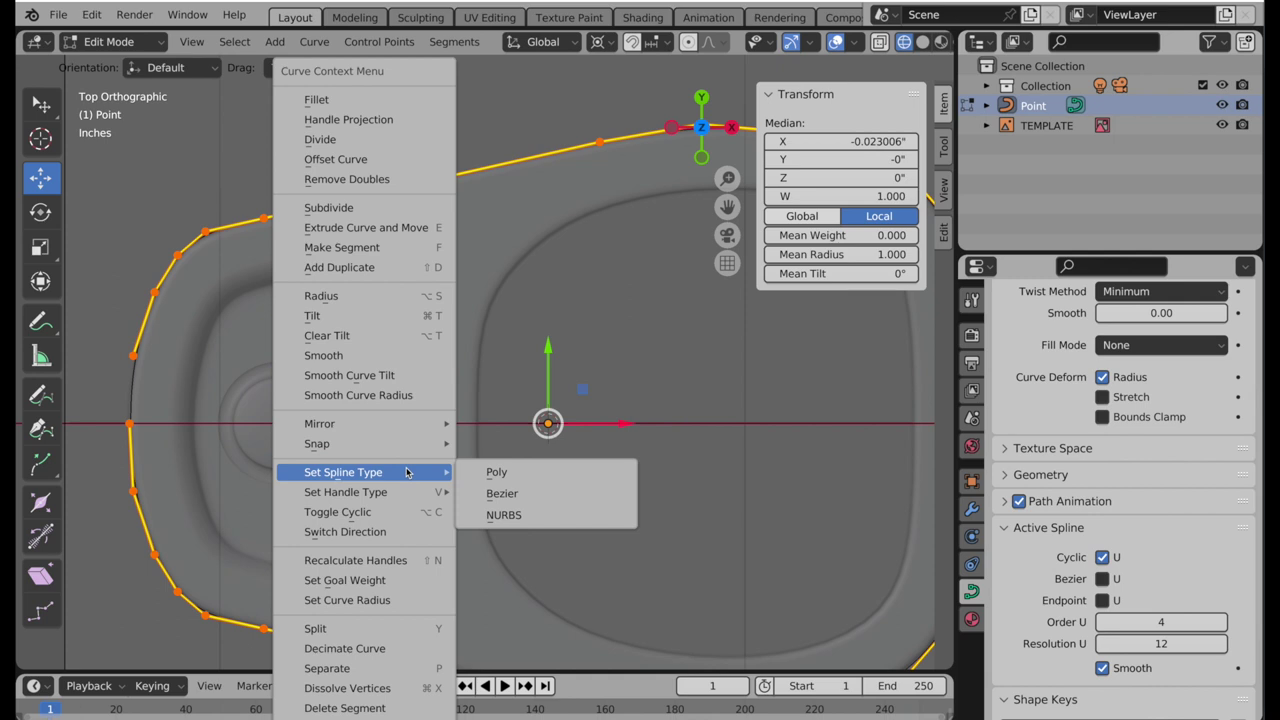
click(490, 471)
- Return to Object Mode and convert the outline curve to a mesh
key(Tab)
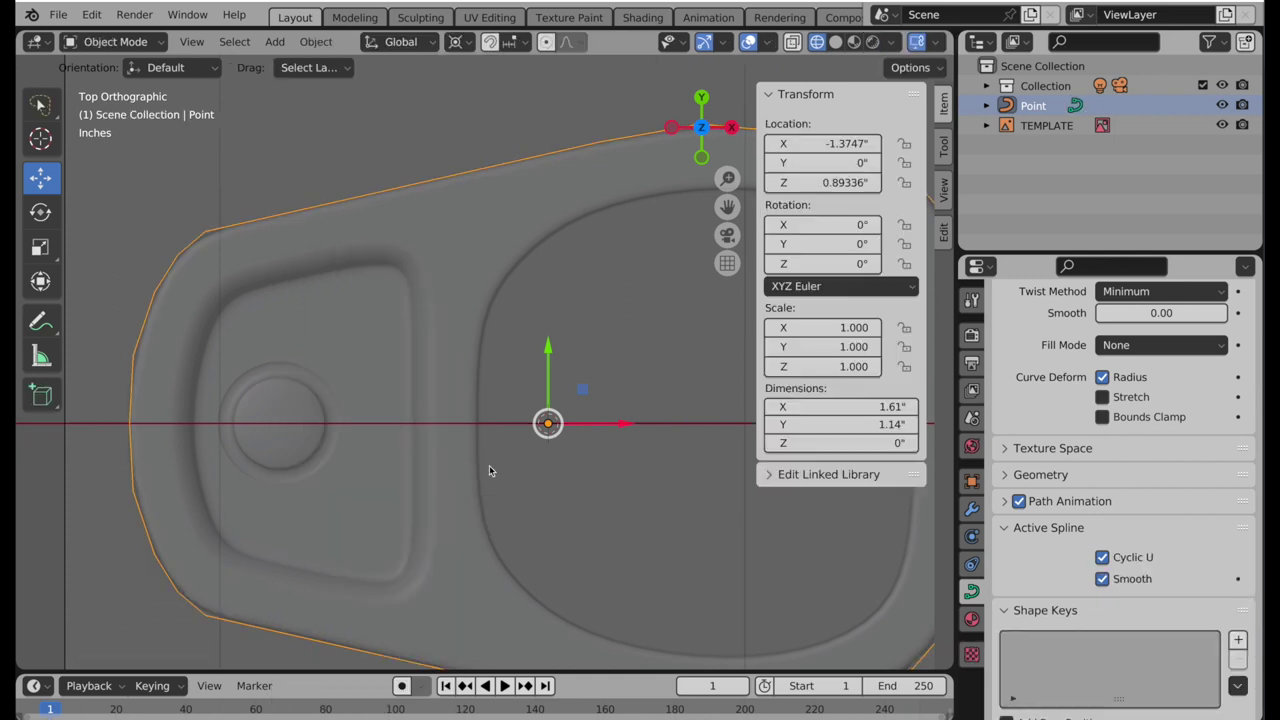
right_click(489, 466)
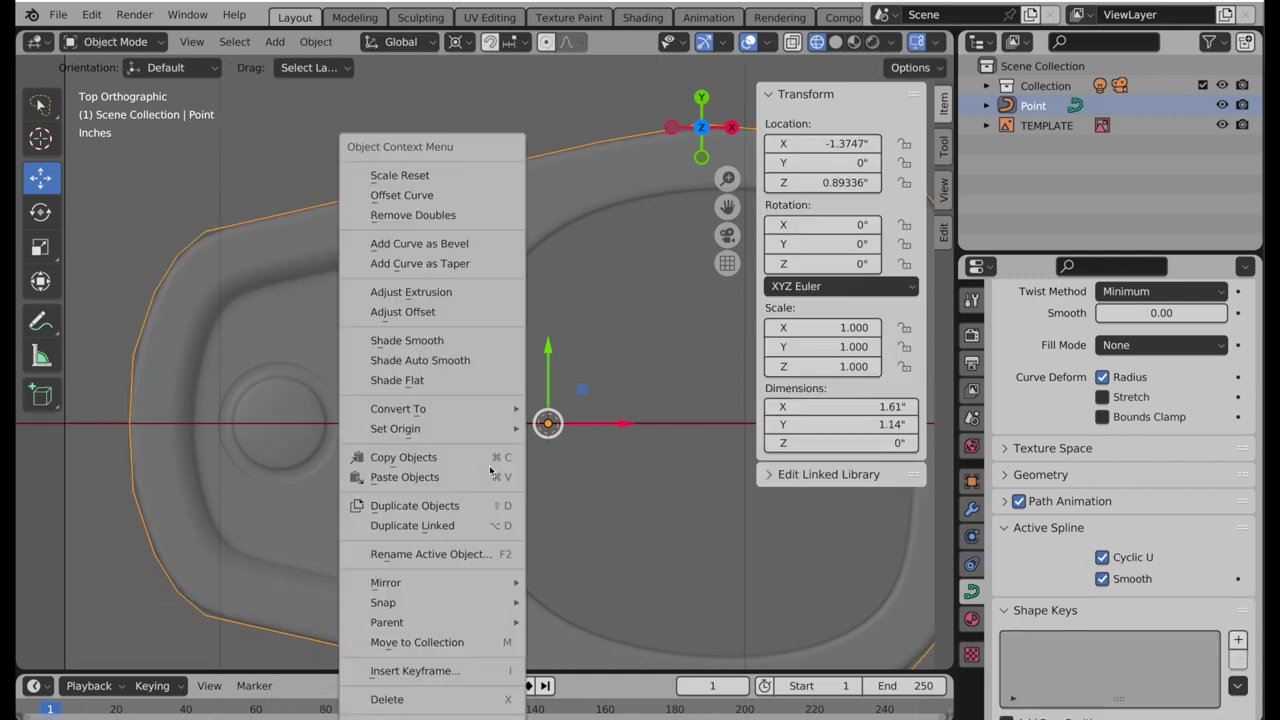
mouse_move(483, 411)
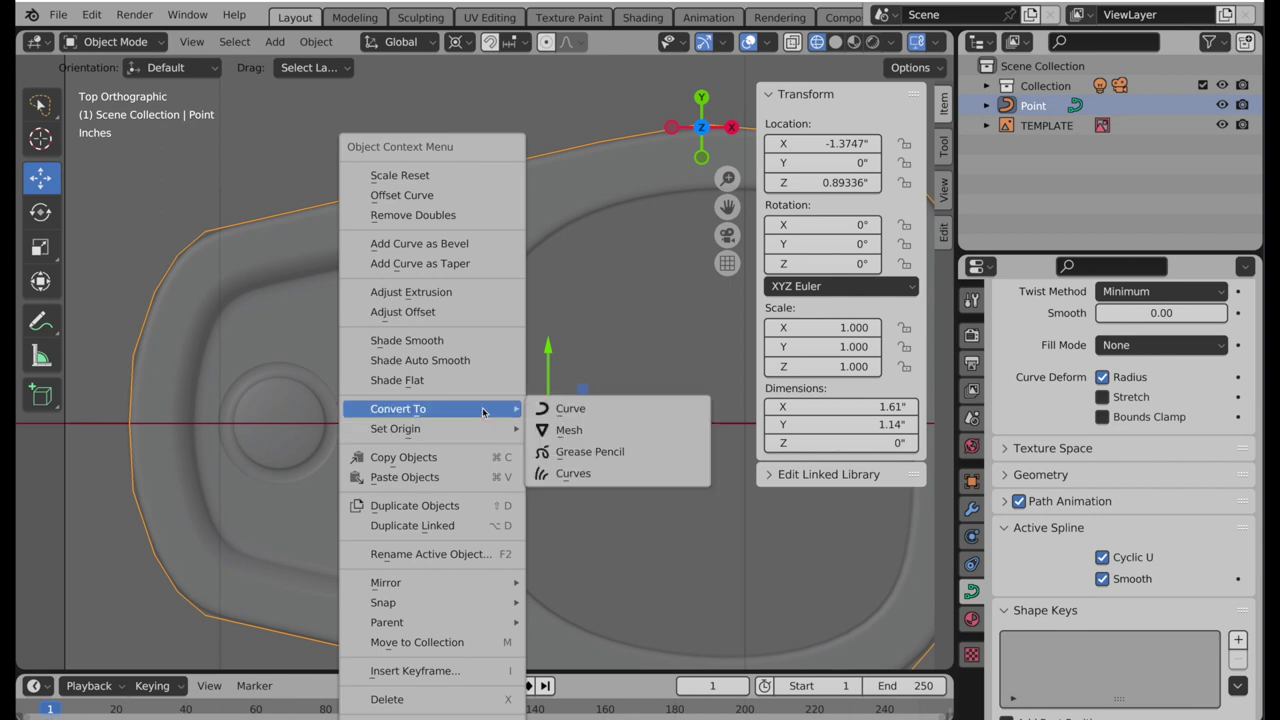
click(566, 432)
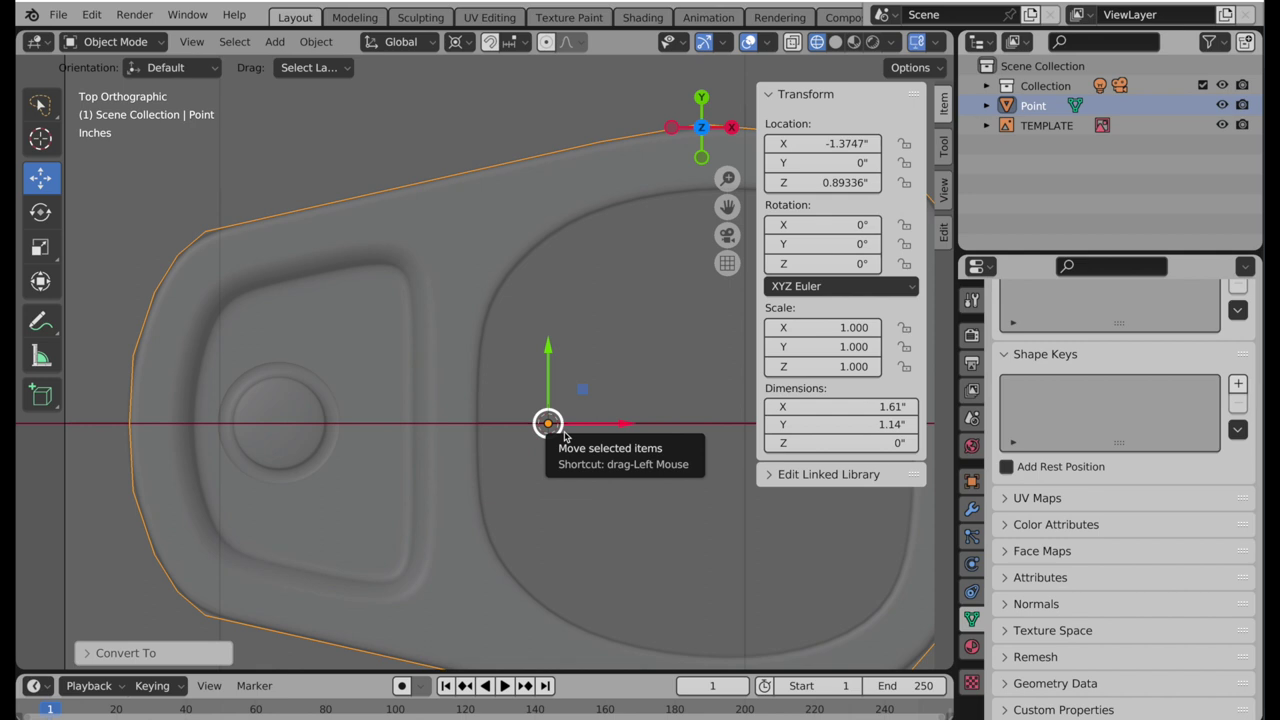
- Add a Subdivision Surface modifier to the outline mesh with viewport and render levels set to 3
click(971, 509)
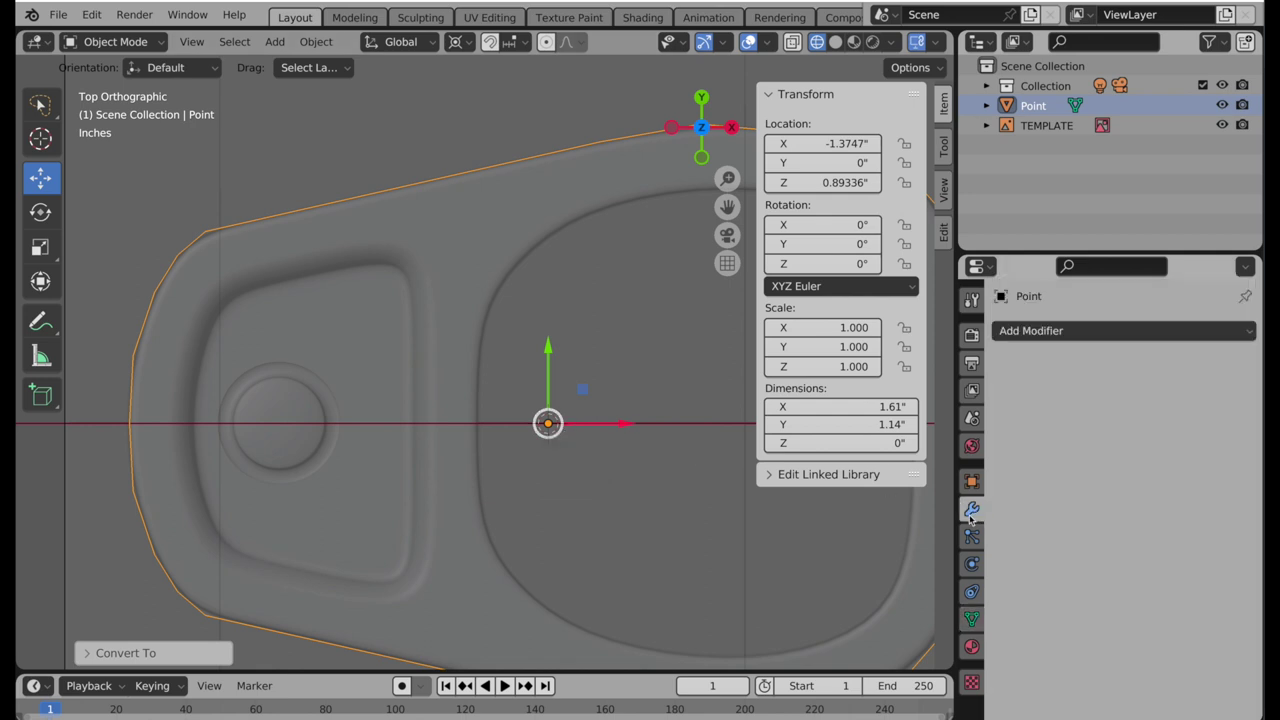
click(1040, 335)
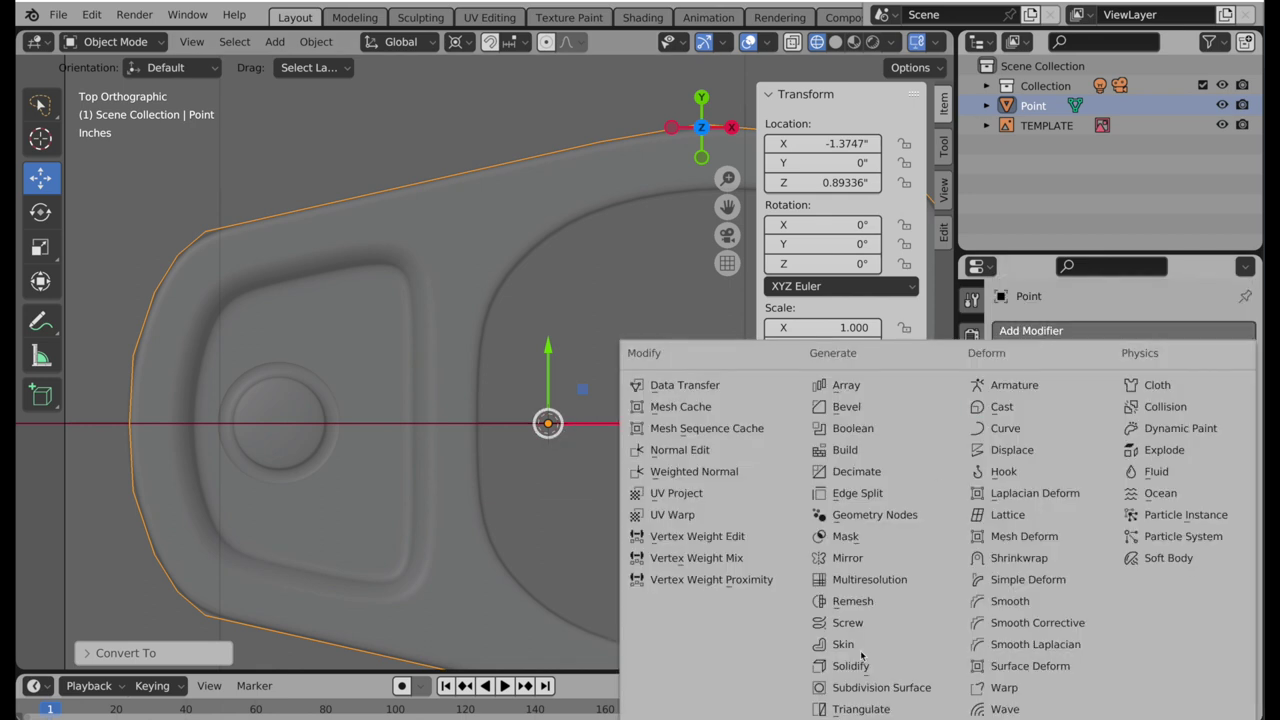
click(845, 688)
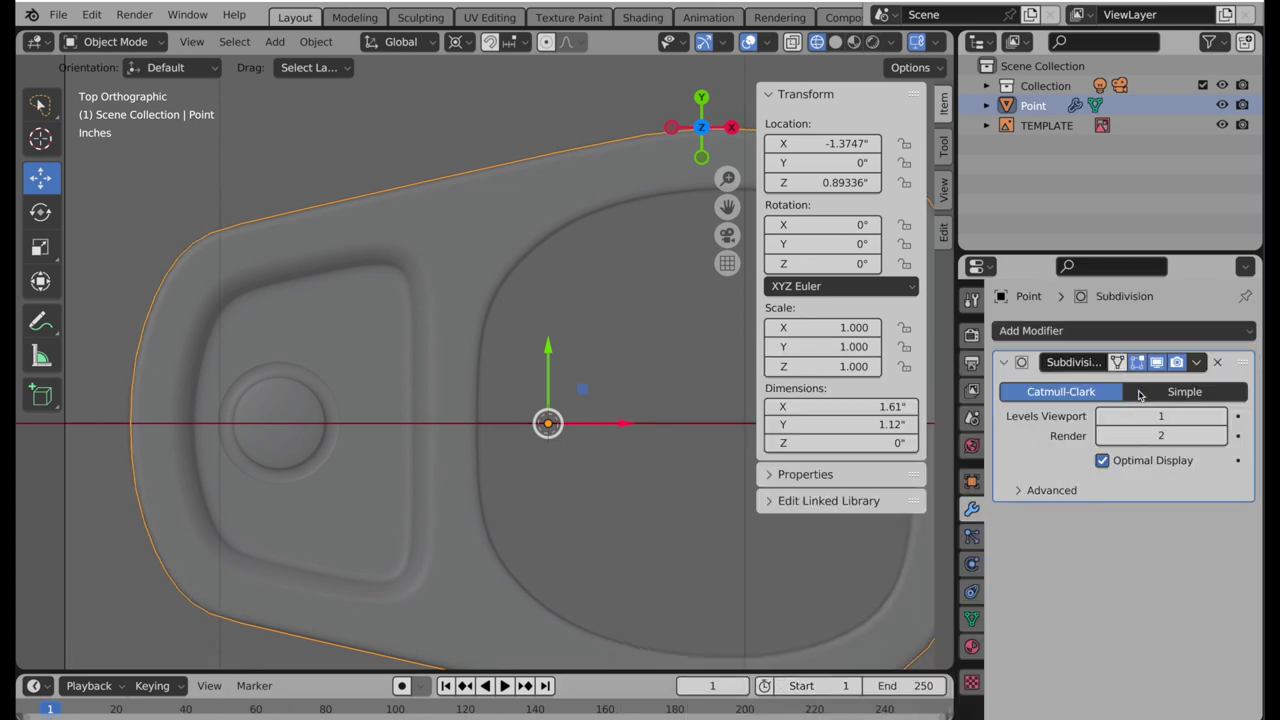
text(3)
key(Return)
- Hide the Subdivision modifier in the viewport, then fill the entire outline with a single face in Edit Mode
shift+middle_drag(409, 457, 395, 389)
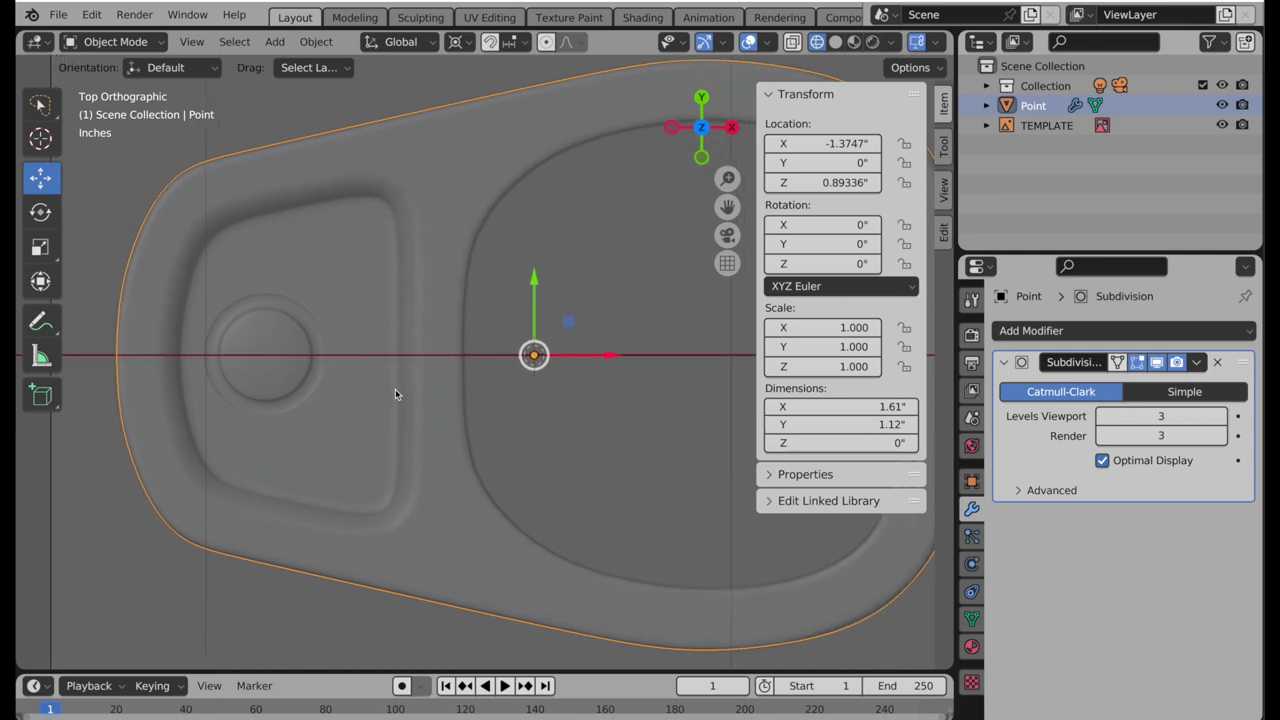
click(1157, 362)
key(Tab)
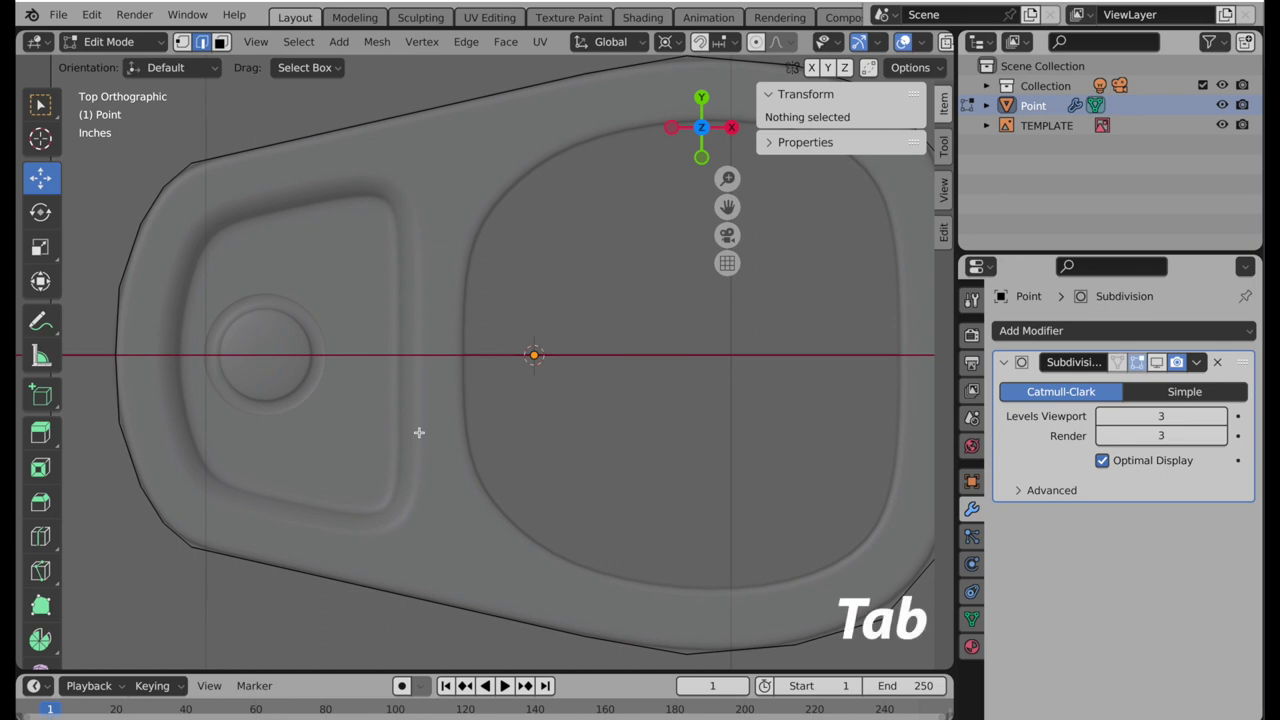
key(a)
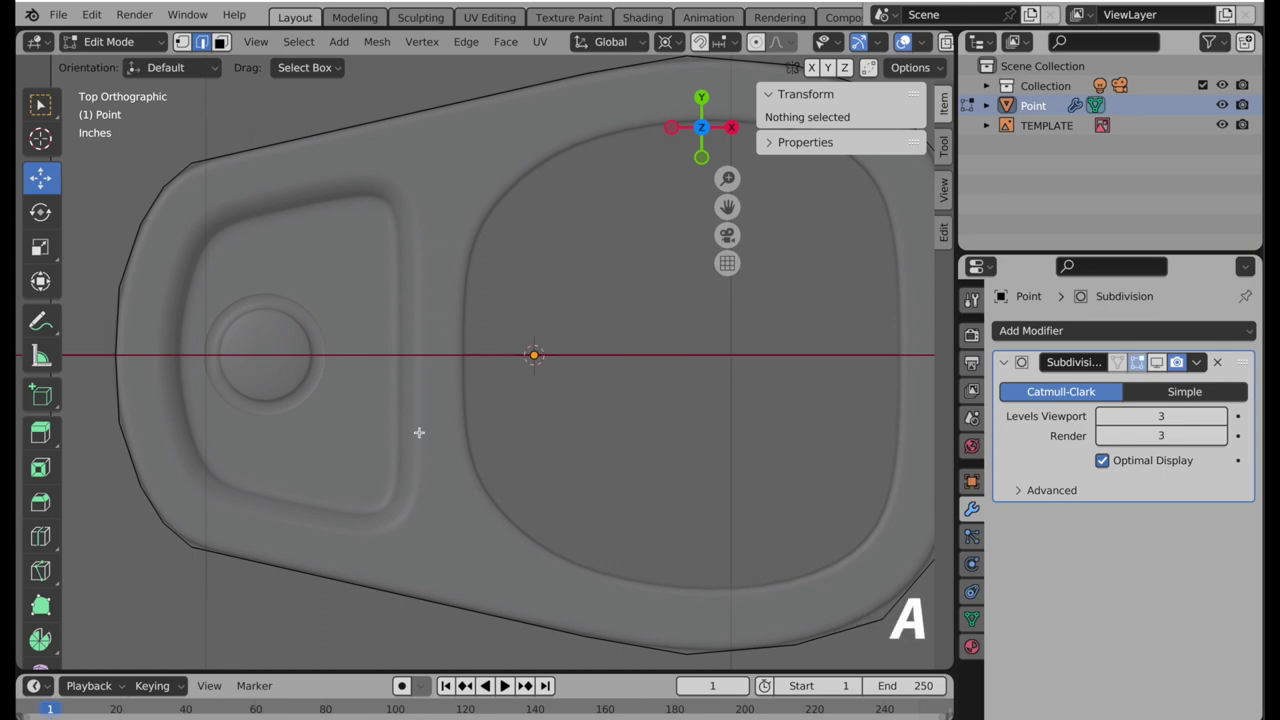
key(f)
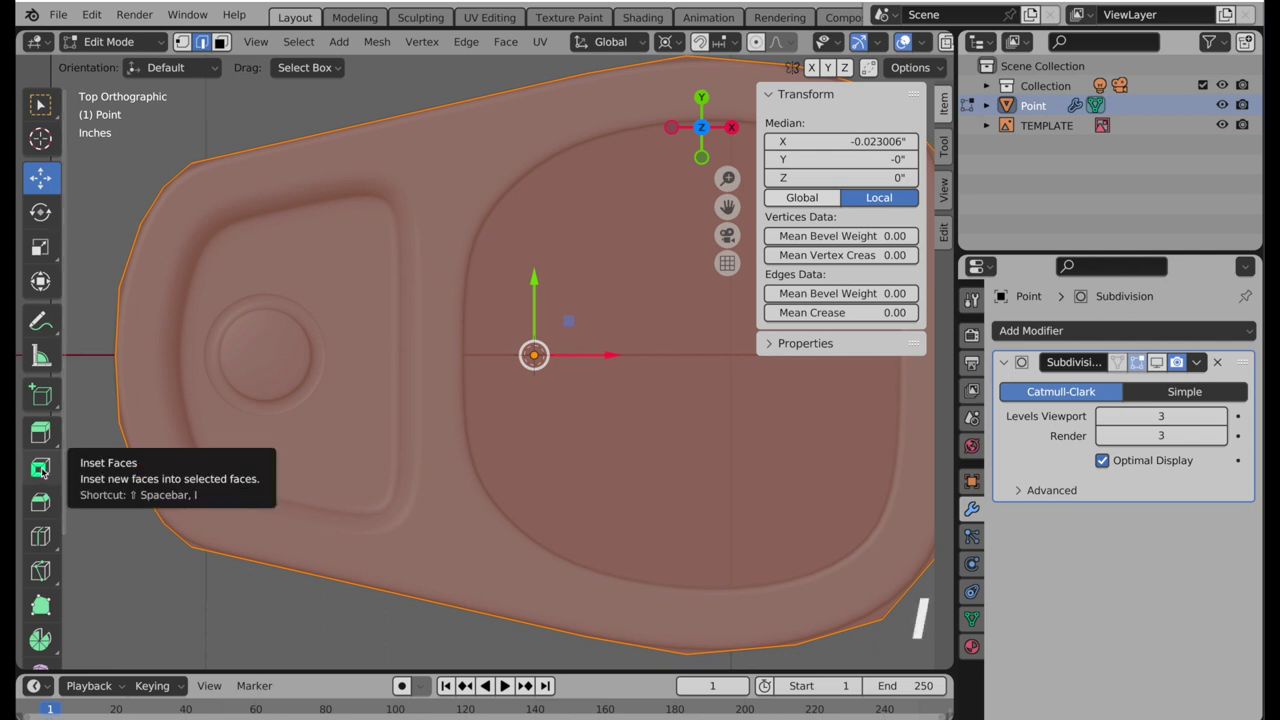
- Inset the outline face by about 0.1164" and delete the inner face to leave a ring of quads
key(i)
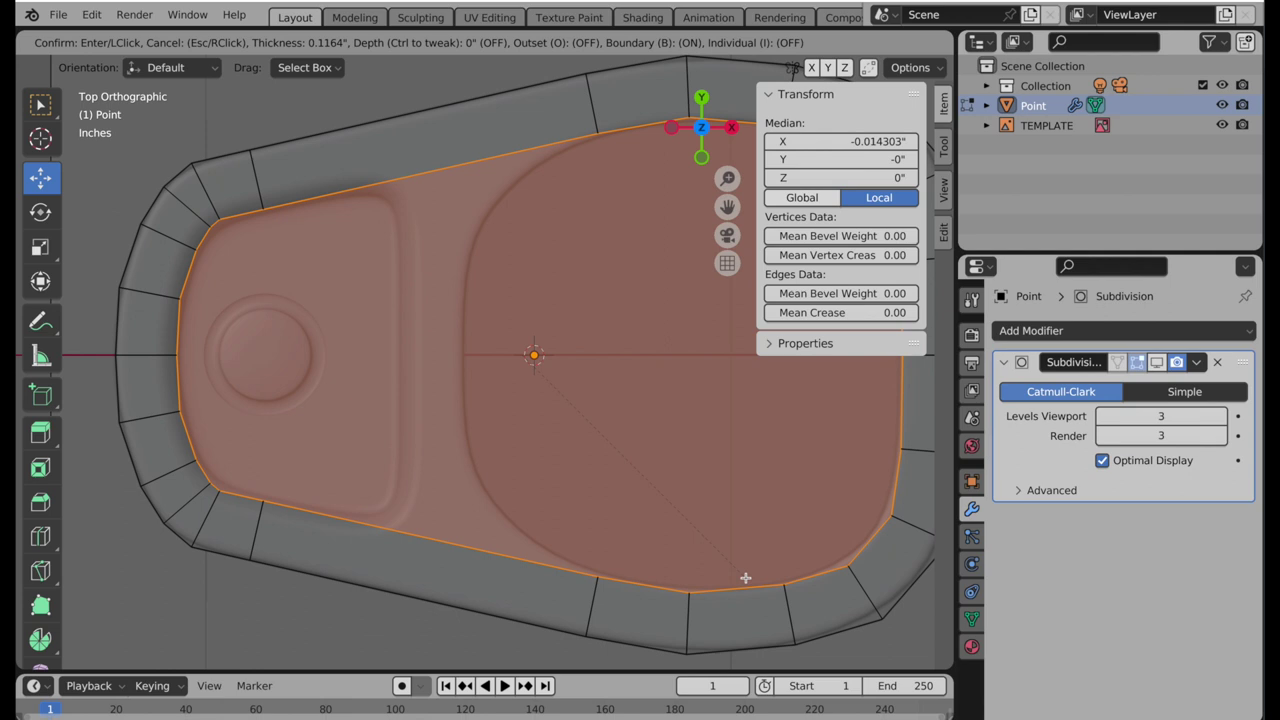
click(745, 578)
key(x)
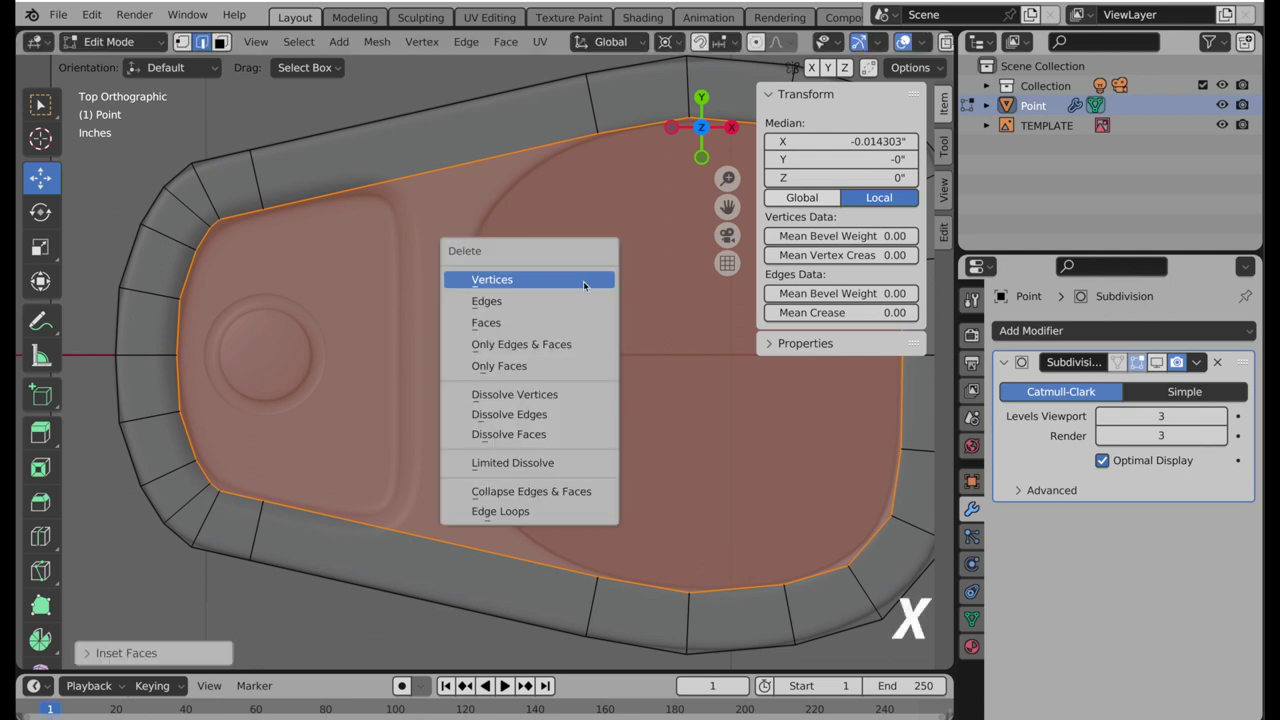
click(578, 321)
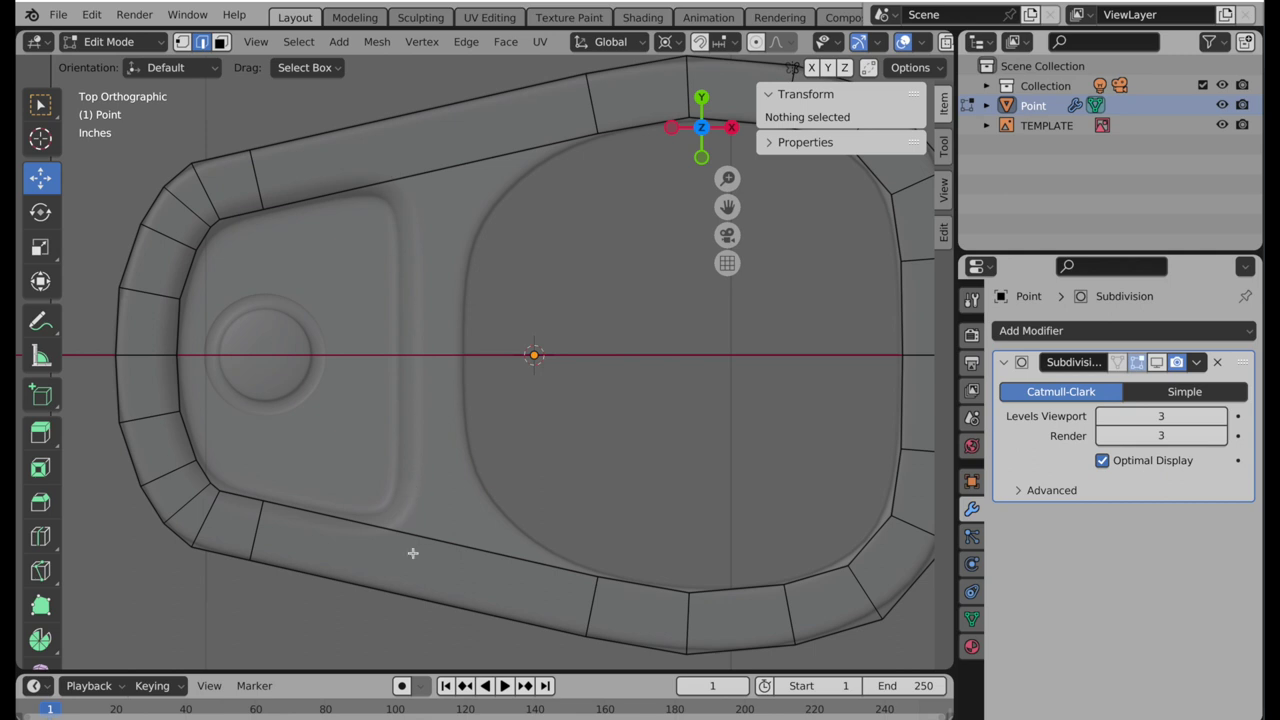
- Knife two straight cuts parallel to Y across both long arms of the ring, at the left and right edges of the template's crossbar
key(k)
click(398, 98)
key(y)
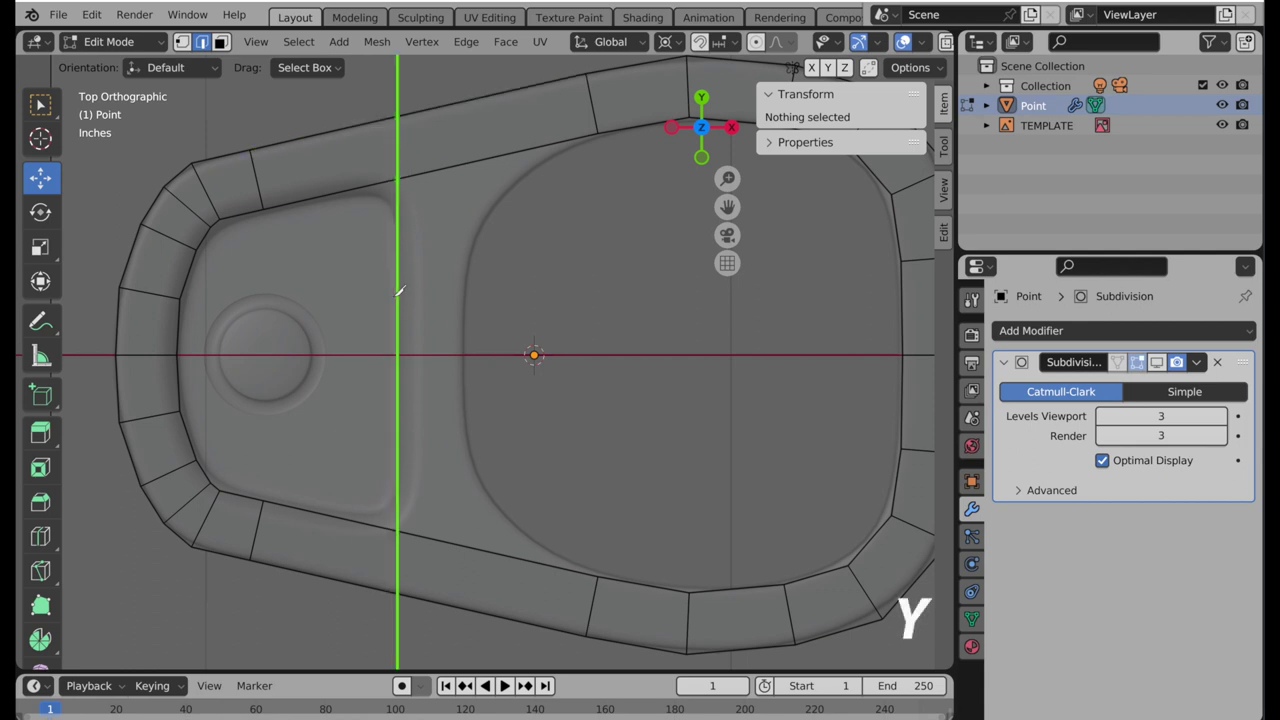
click(403, 628)
right_click(403, 628)
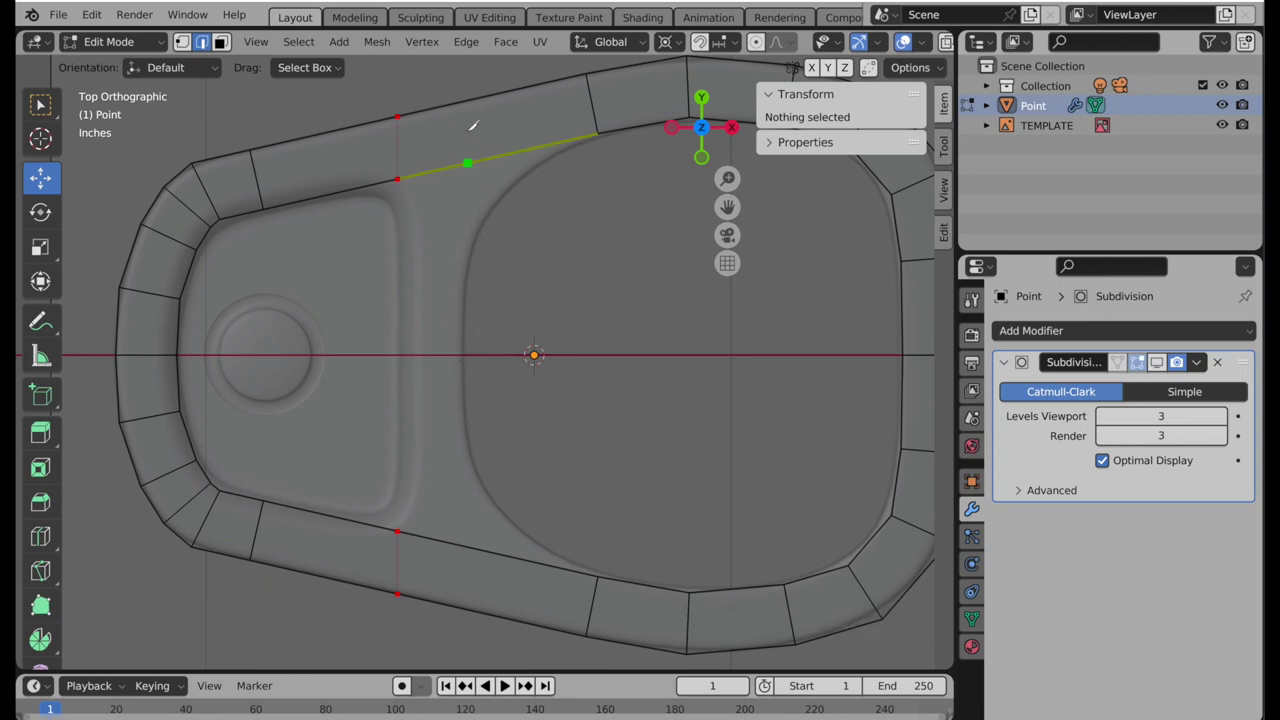
click(467, 80)
key(y)
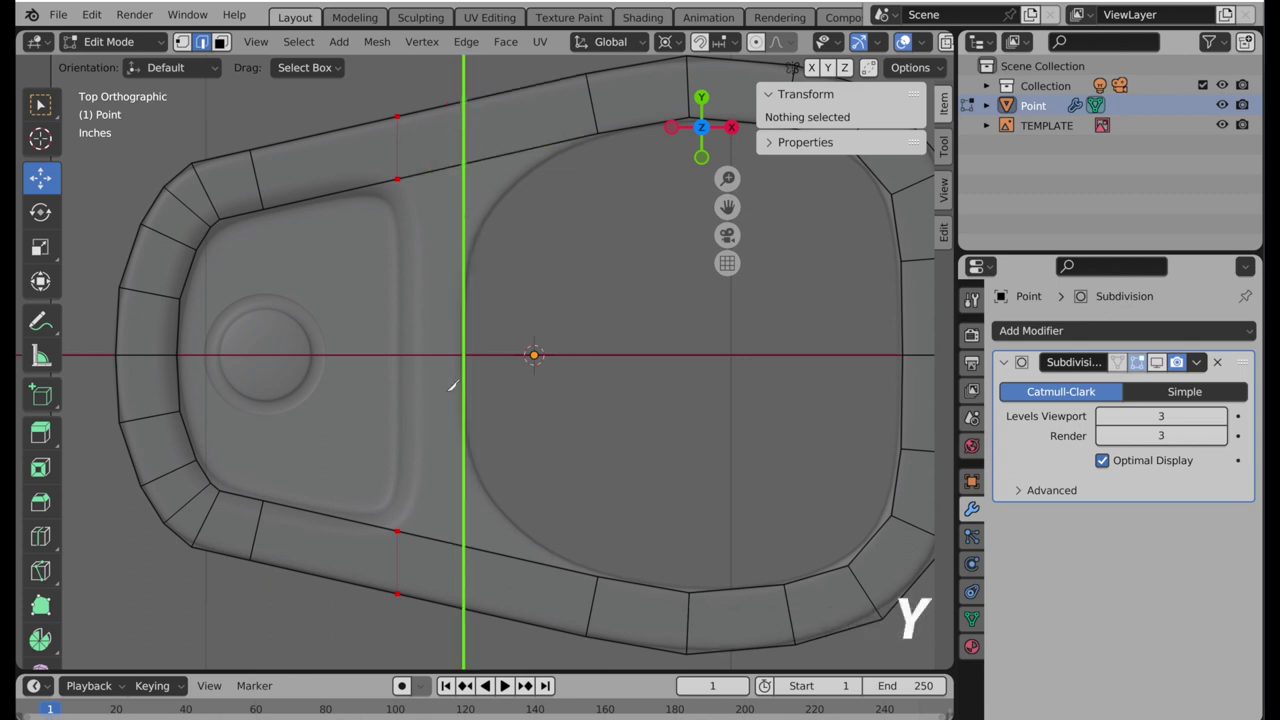
click(475, 637)
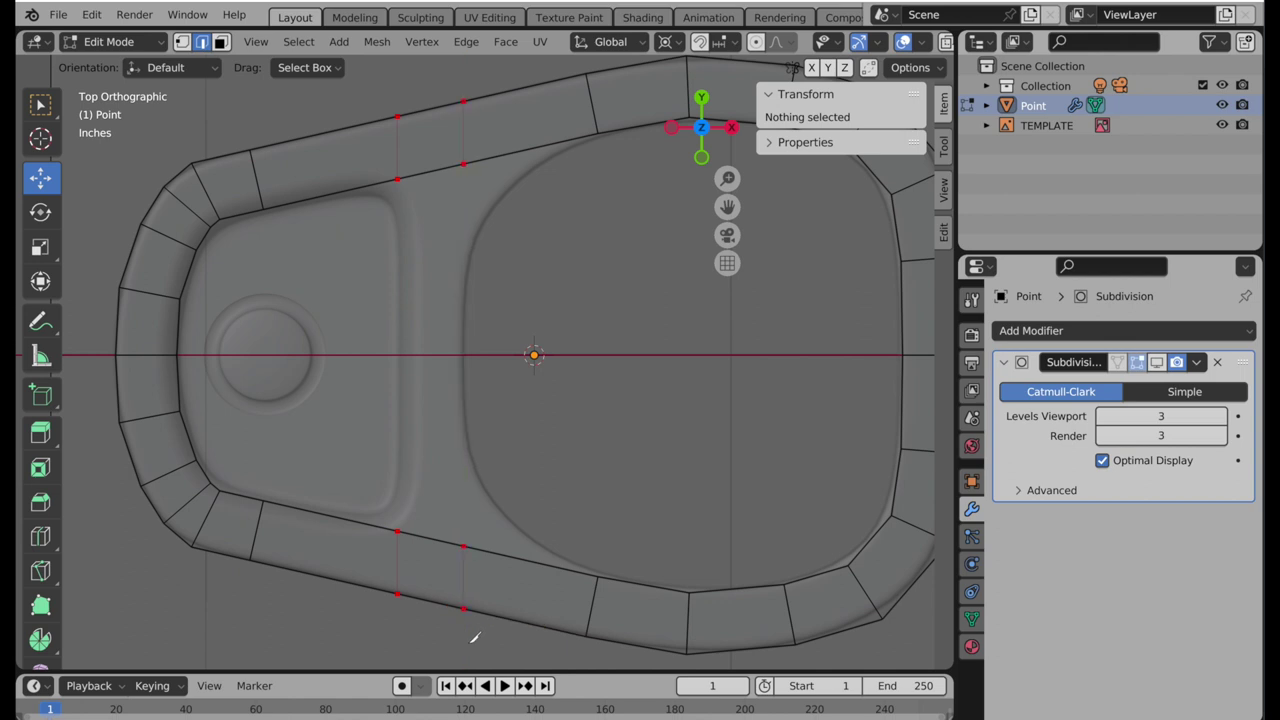
key(Return)
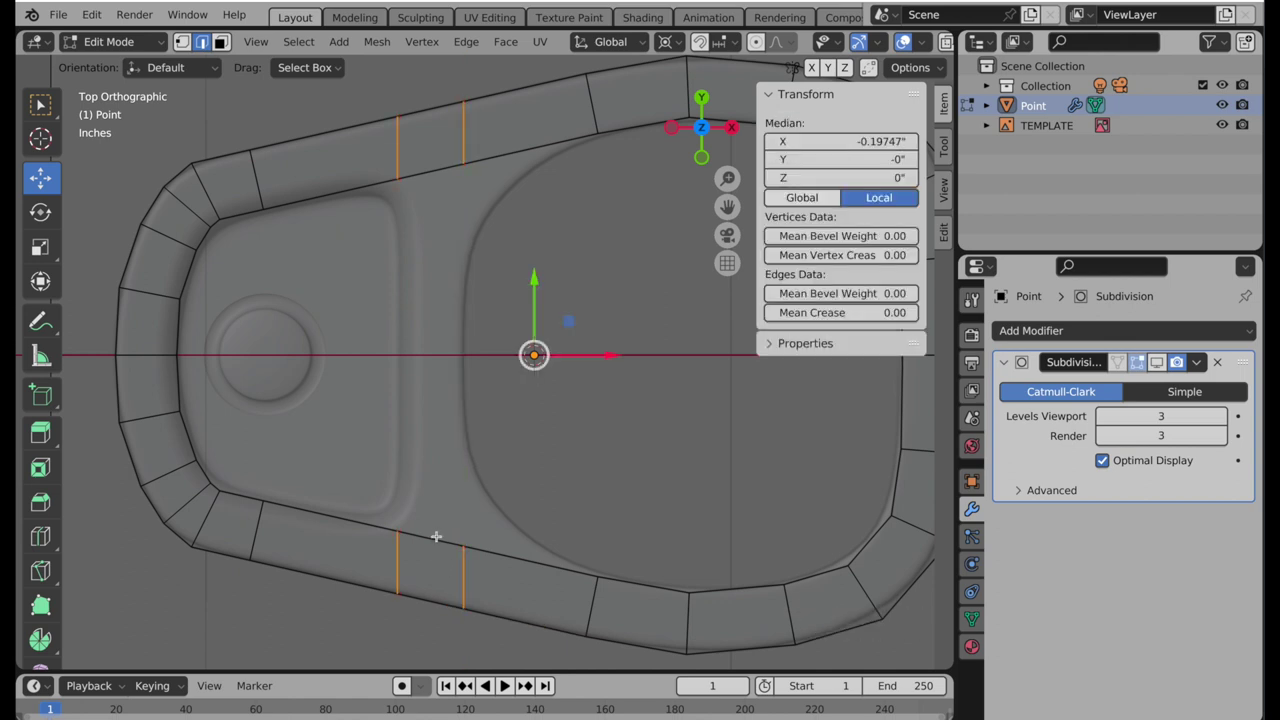
- Bridge the two inner edges between the new cuts to form the crossbar face
click(436, 537)
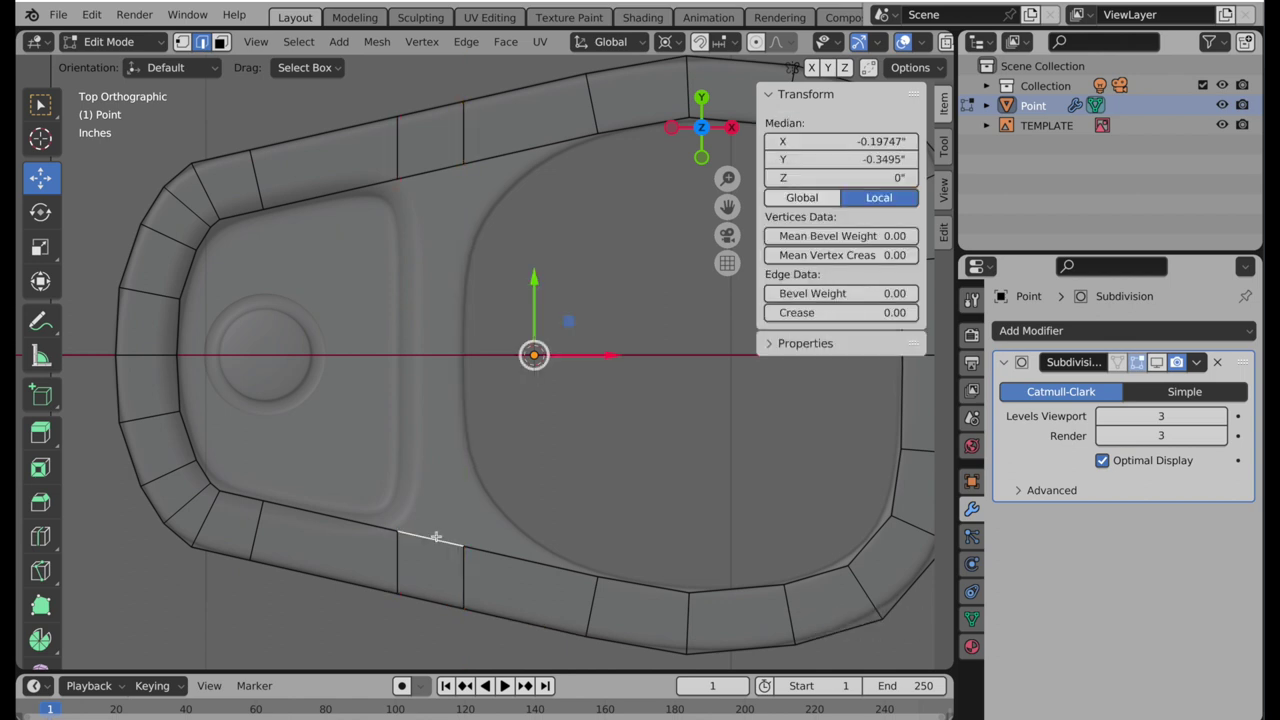
shift+click(439, 167)
right_click(561, 214)
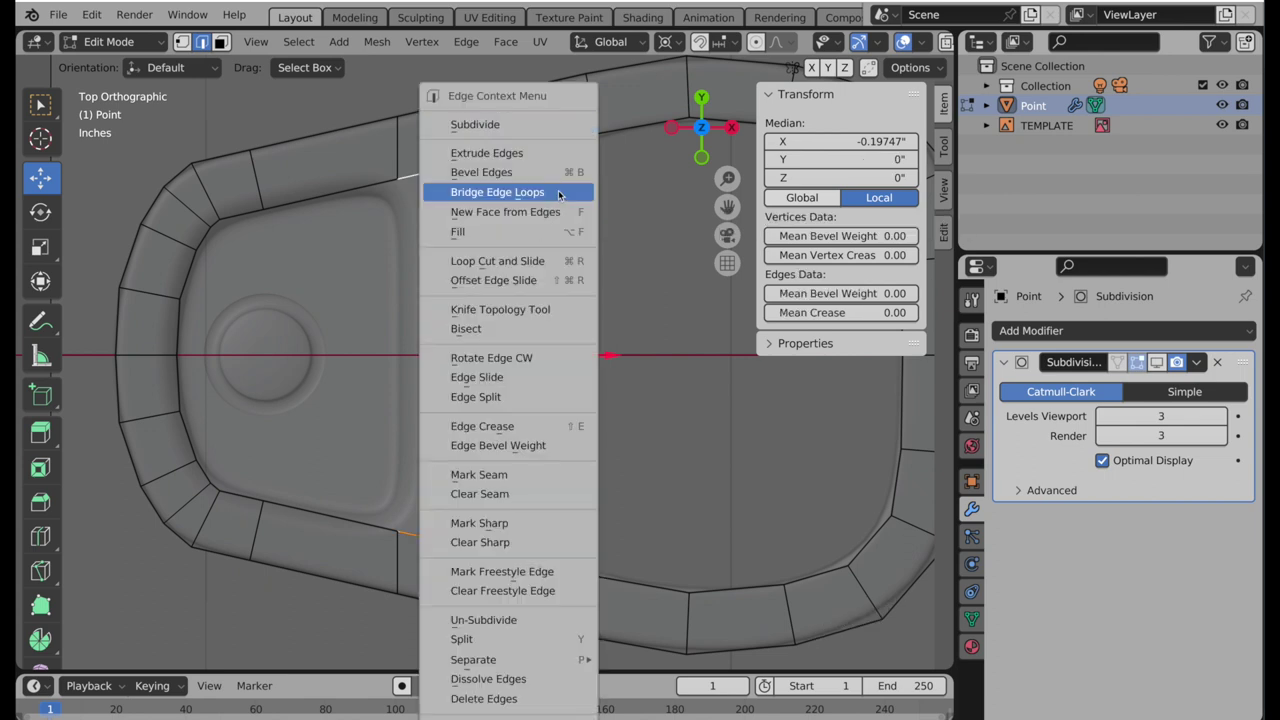
click(558, 194)
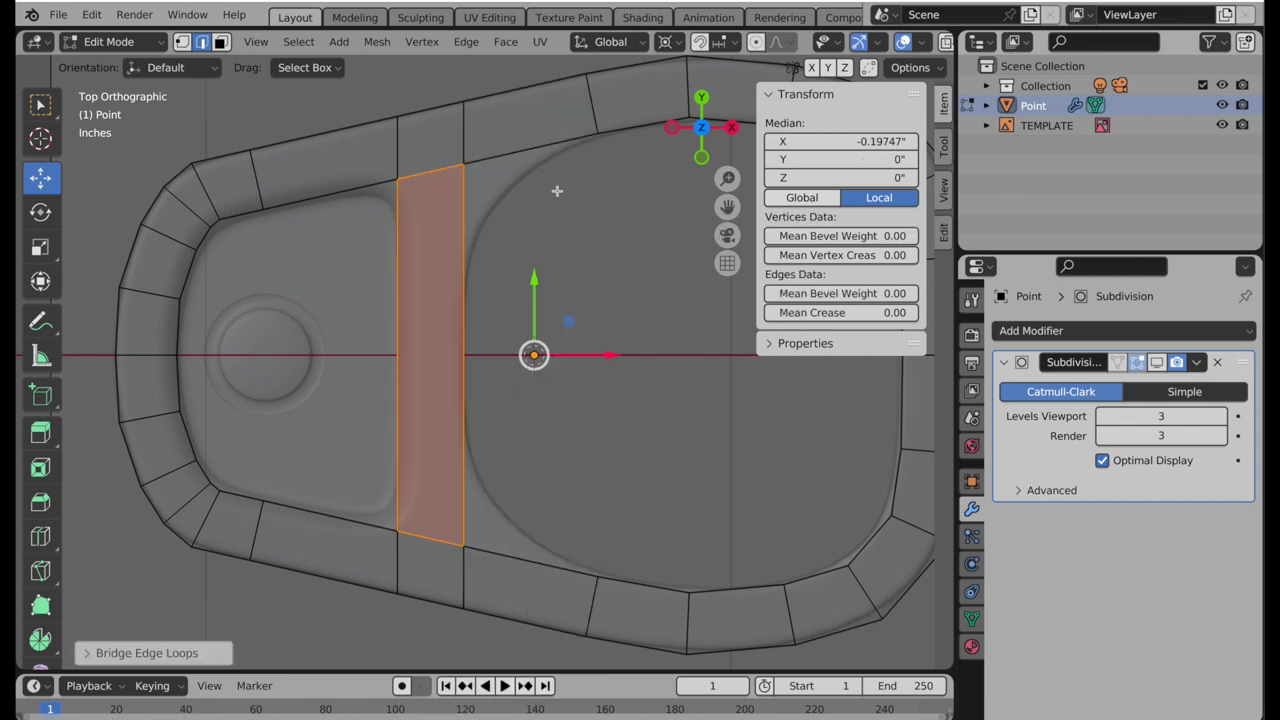
- Loop cut the crossbar into four segments and add one loop cut to each long arm just left of it
click(41, 539)
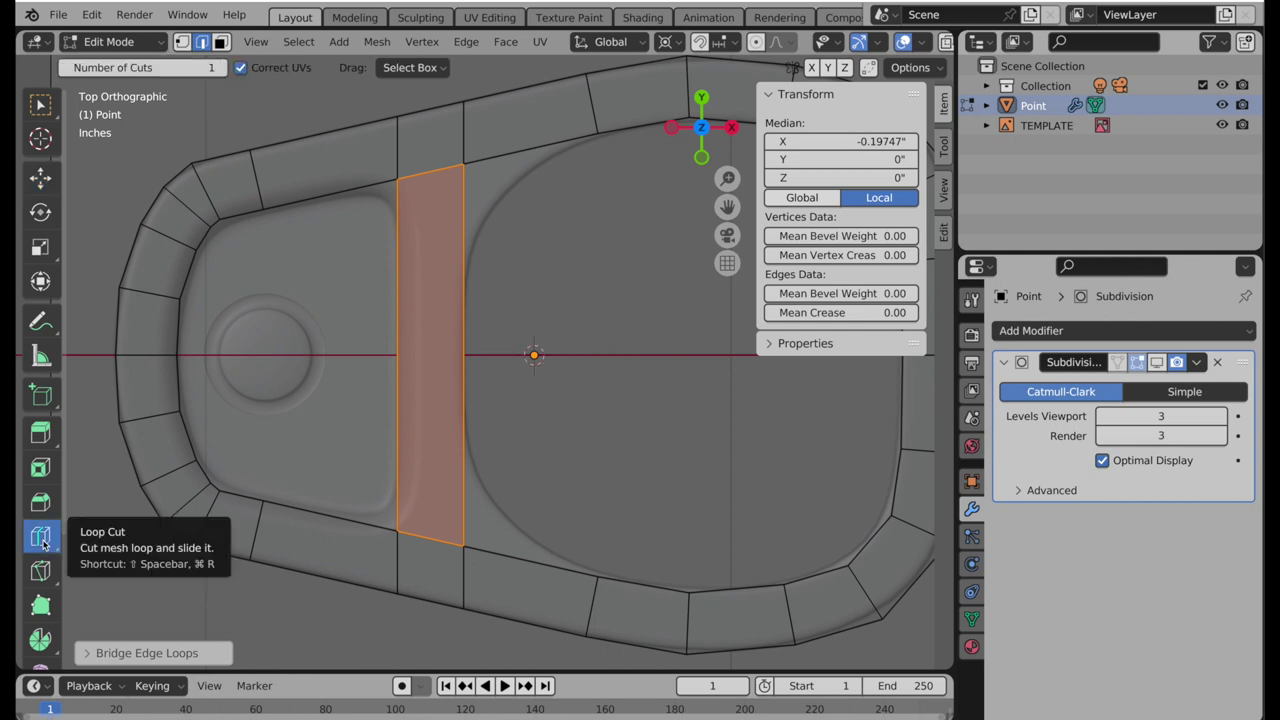
click(423, 358)
click(430, 270)
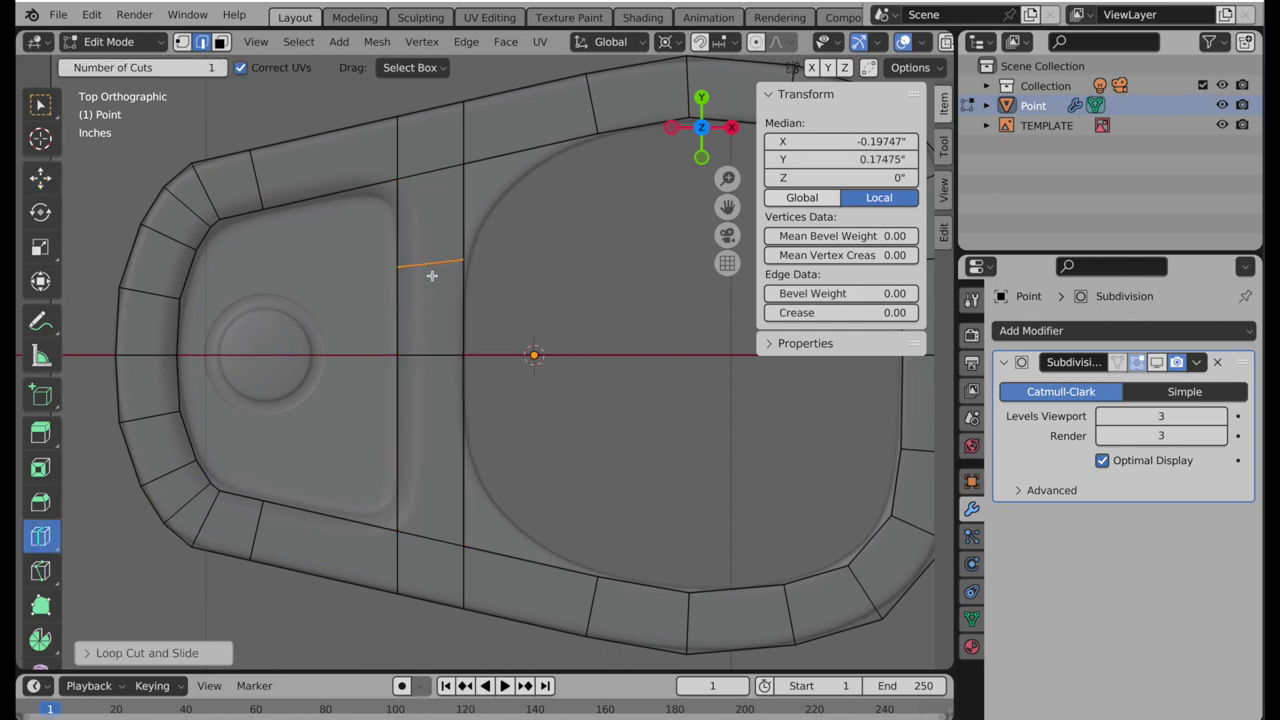
click(430, 421)
click(338, 522)
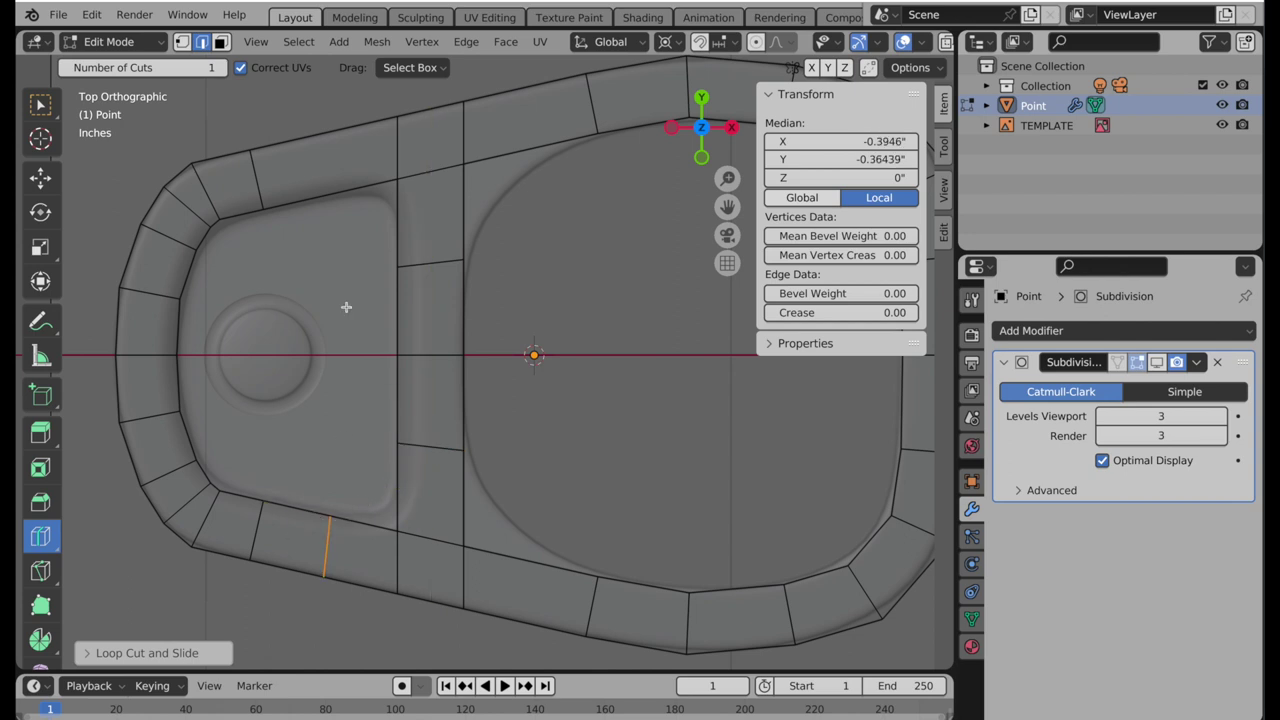
click(334, 174)
- Switch to the Move tool with Tweak selection and enable mesh mirroring on X, Y and Z
key(shift+space)
key(g)
scroll(381, 323, up, 1)
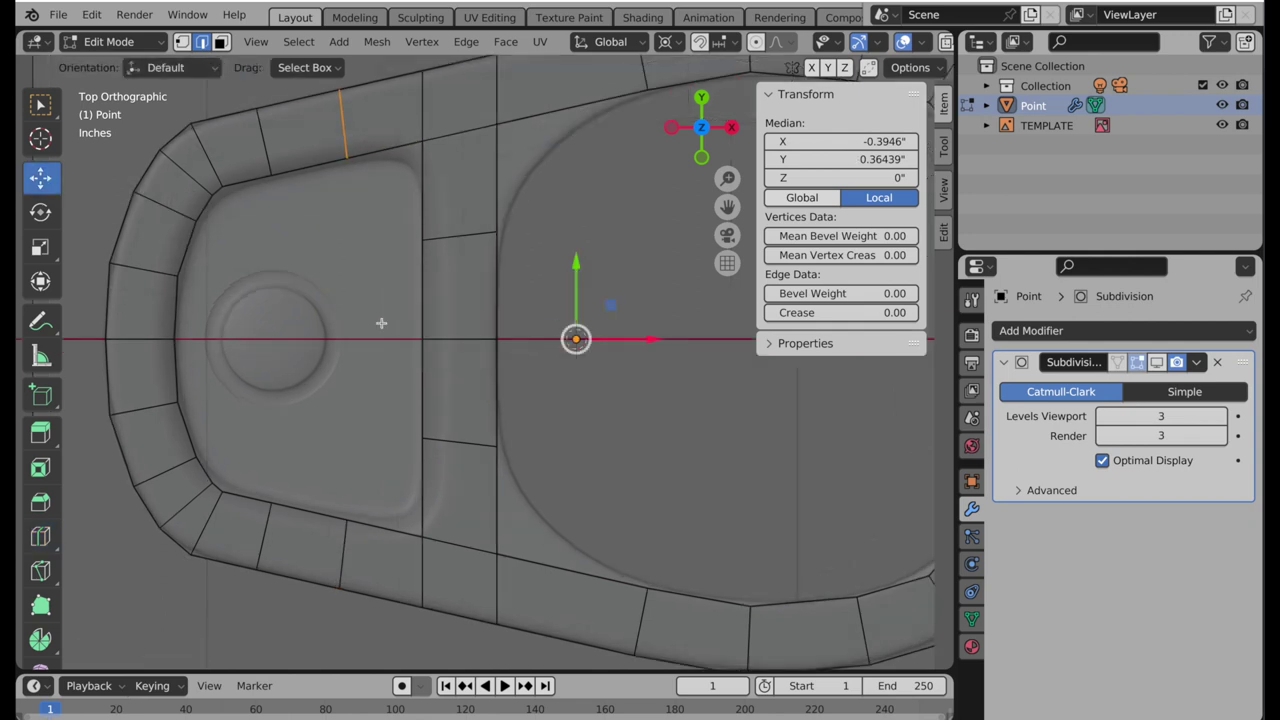
click(812, 67)
click(828, 68)
click(843, 68)
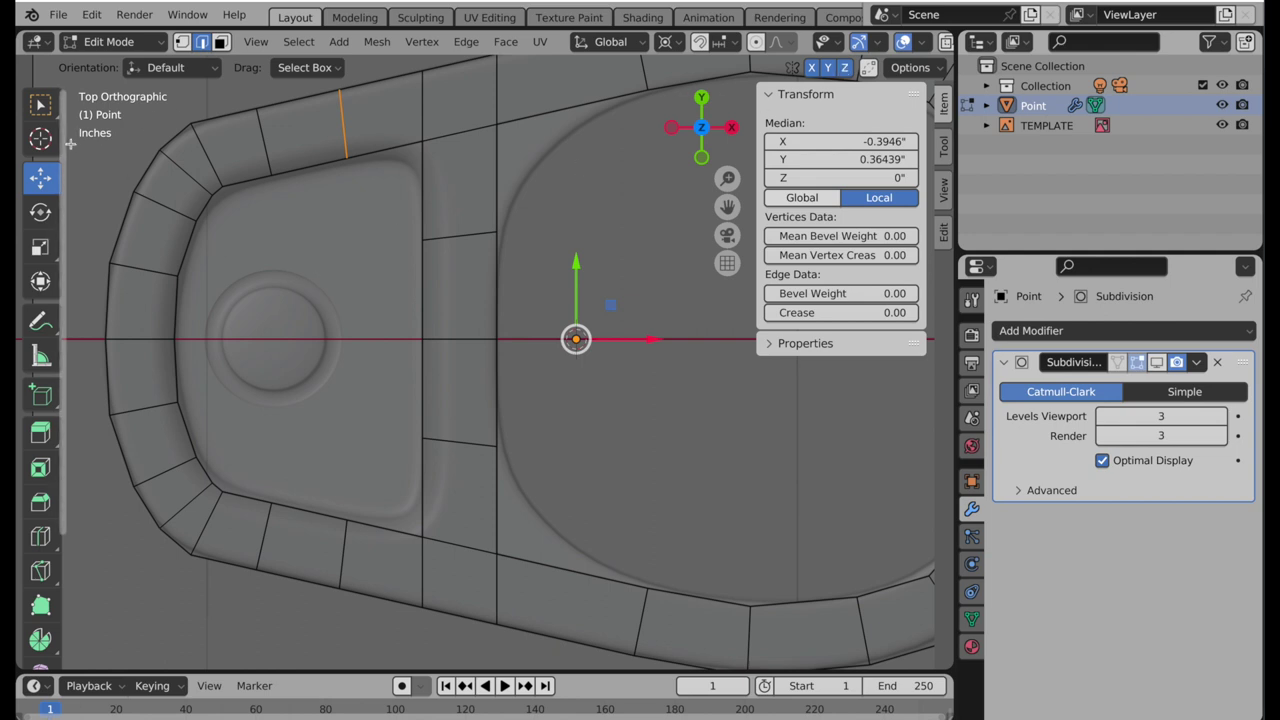
click(290, 68)
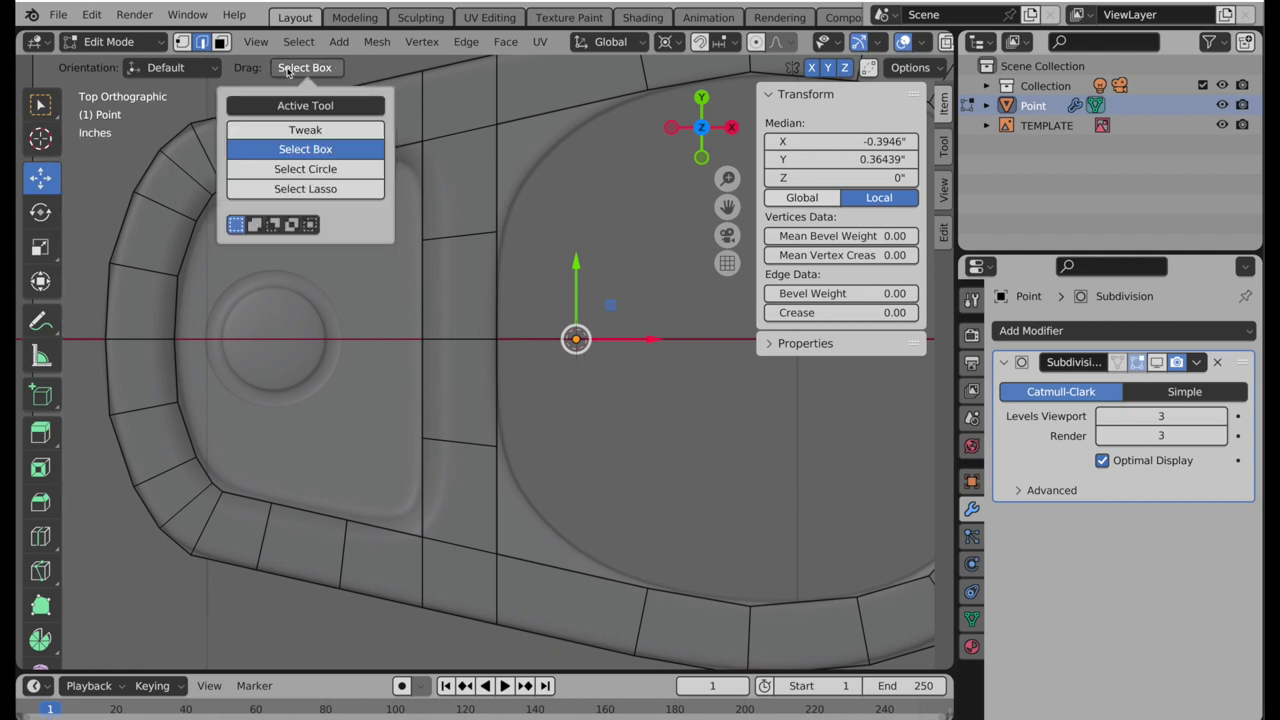
click(289, 131)
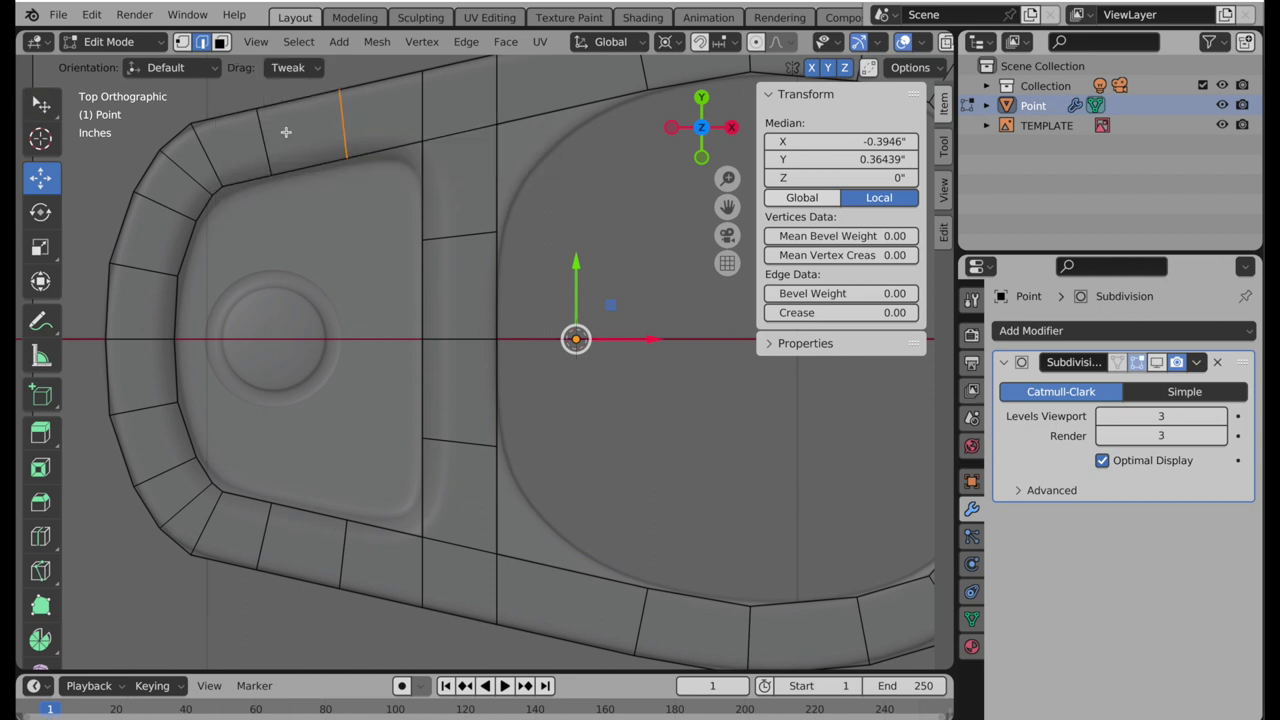
- Show the Subdivision modifier in the viewport and Edit Mode, and move the inner vertices at the narrow end's lower corner to match the template
click(181, 41)
scroll(183, 480, up, 2)
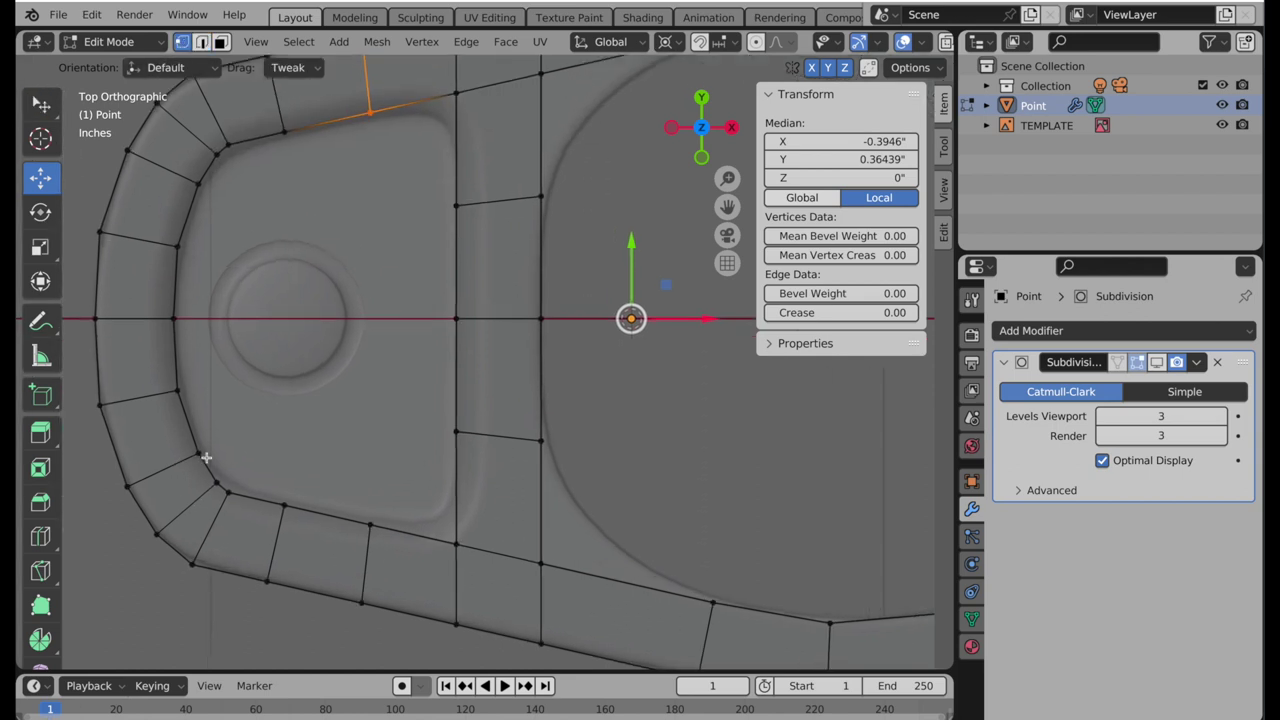
scroll(287, 479, up, 2)
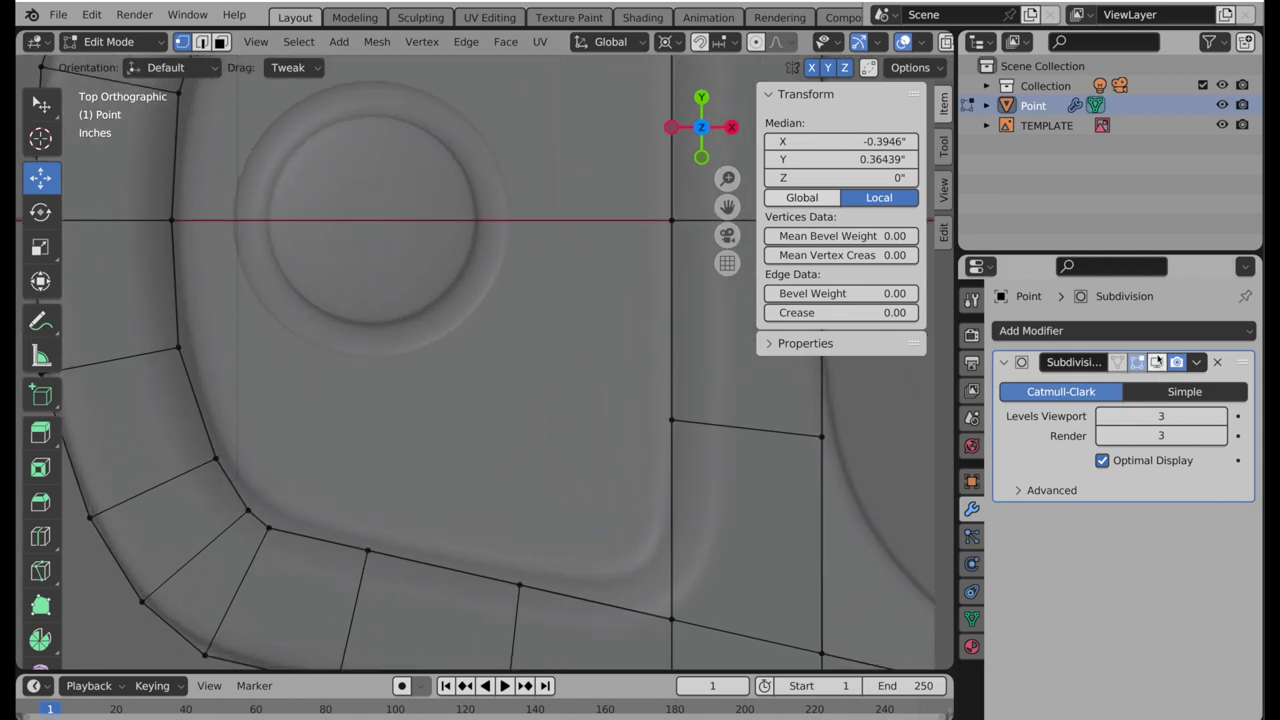
click(1117, 362)
drag(249, 511, 282, 528)
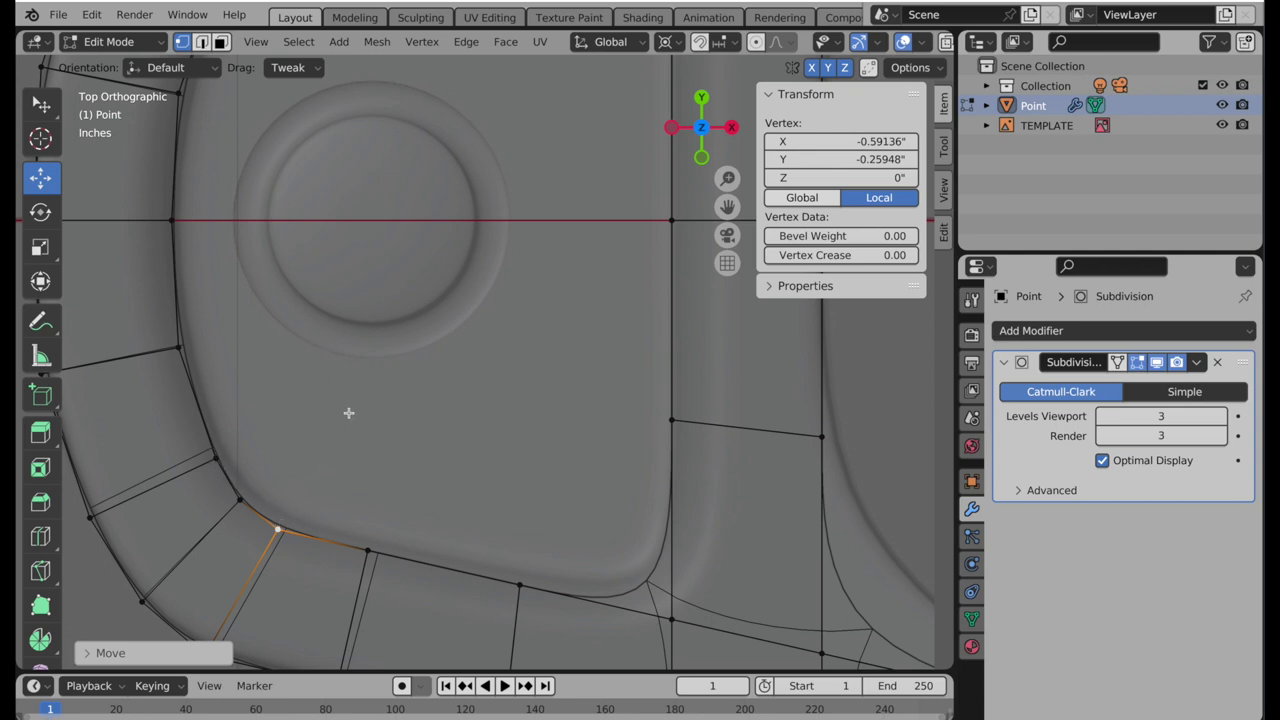
scroll(300, 445, down, 3)
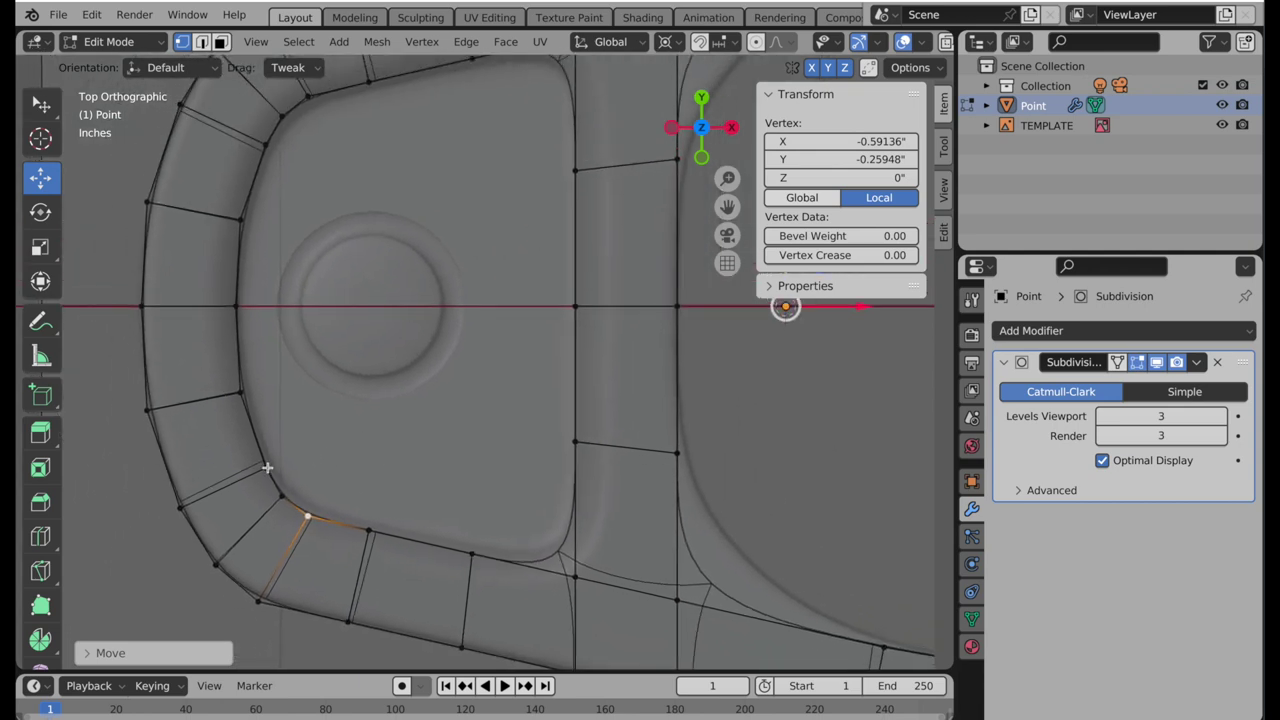
drag(267, 467, 263, 461)
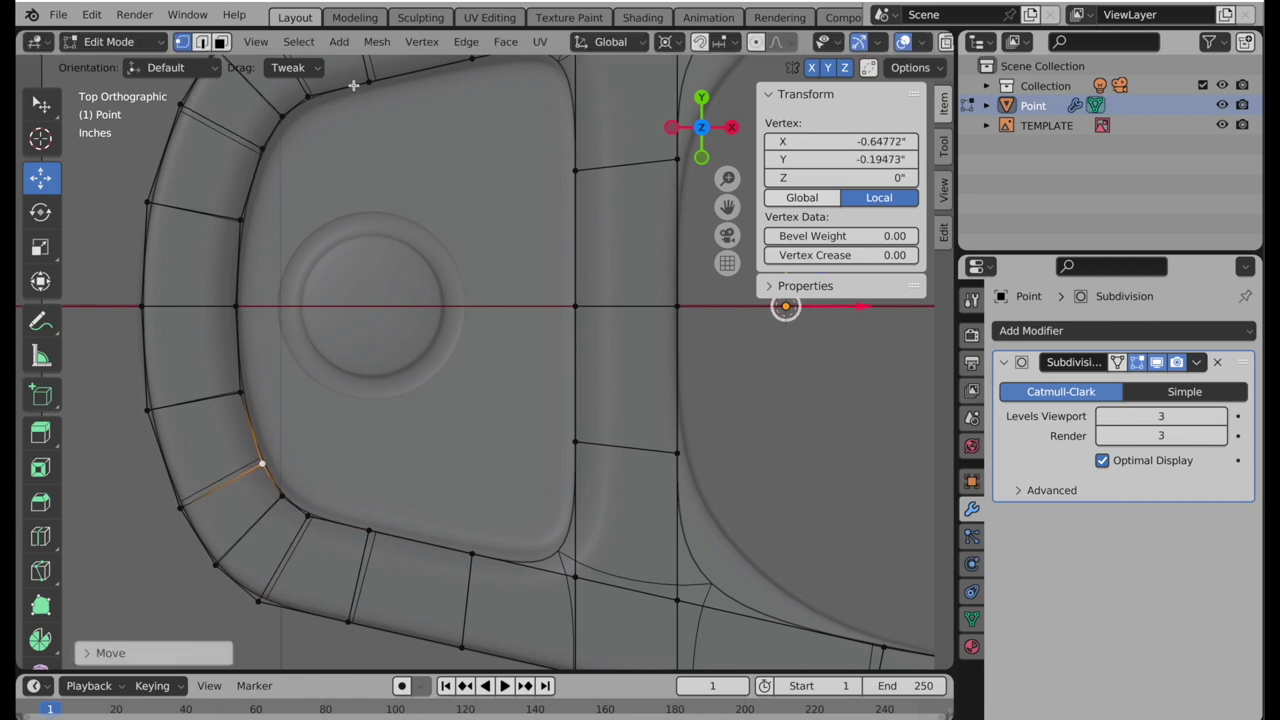
- Create a triangular face from the two inner edges meeting at the crossbar's lower-left corner
shift+middle_drag(524, 425, 366, 366)
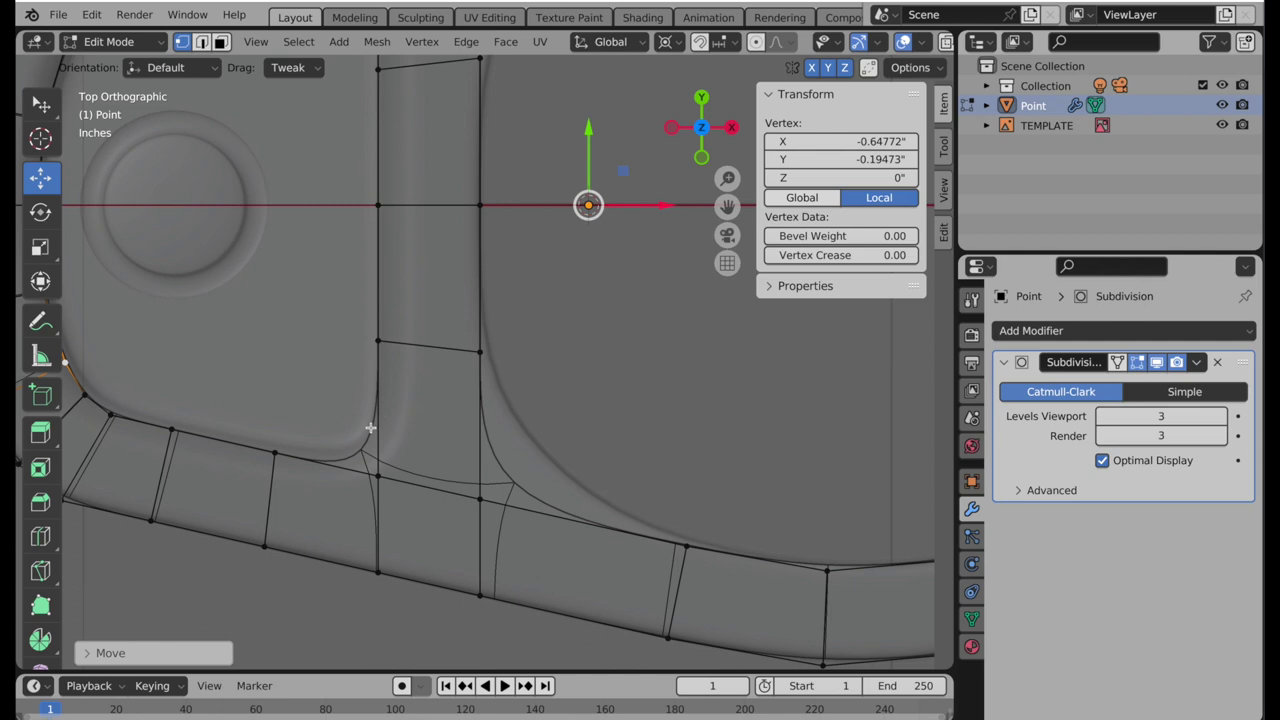
scroll(463, 434, up, 3)
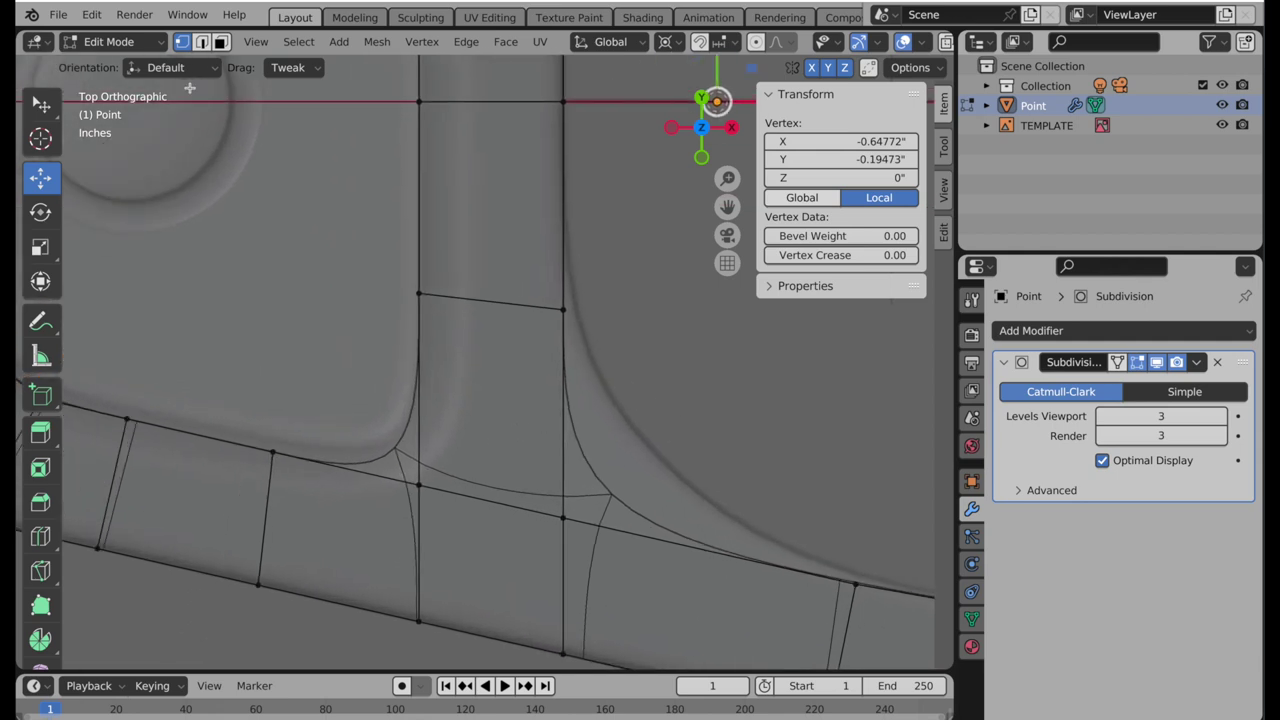
click(201, 41)
click(376, 462)
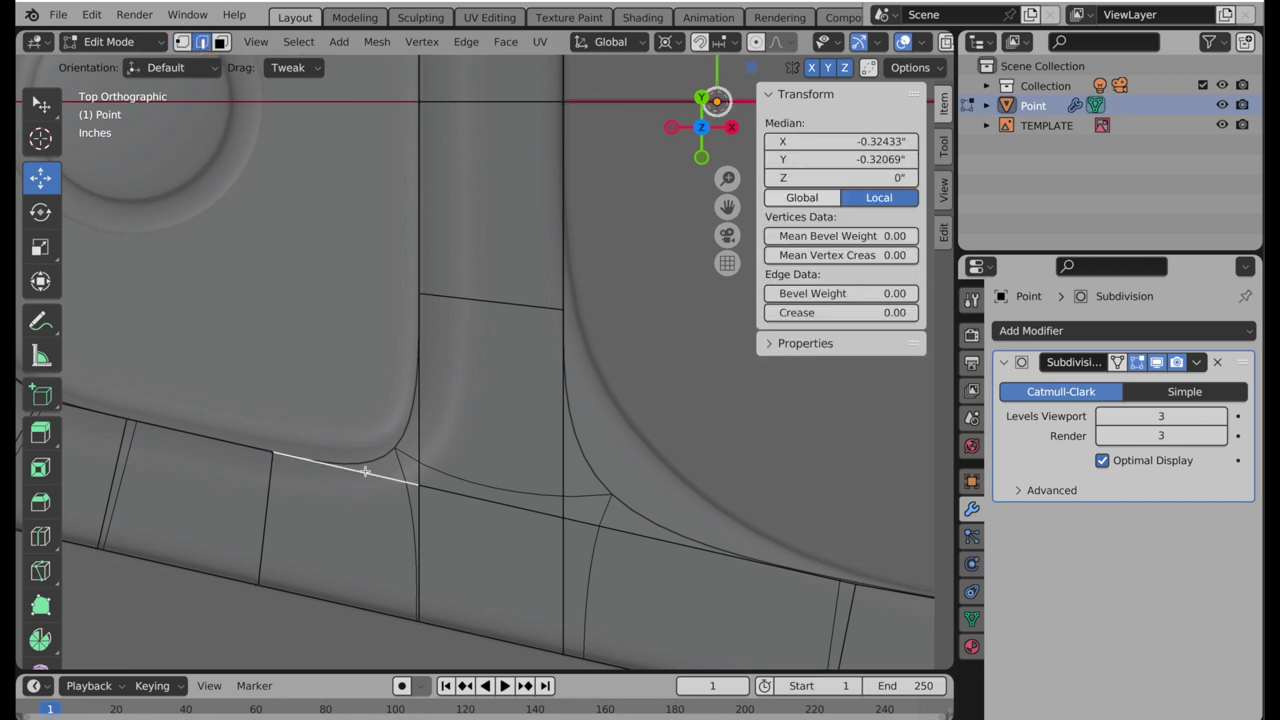
shift+click(416, 410)
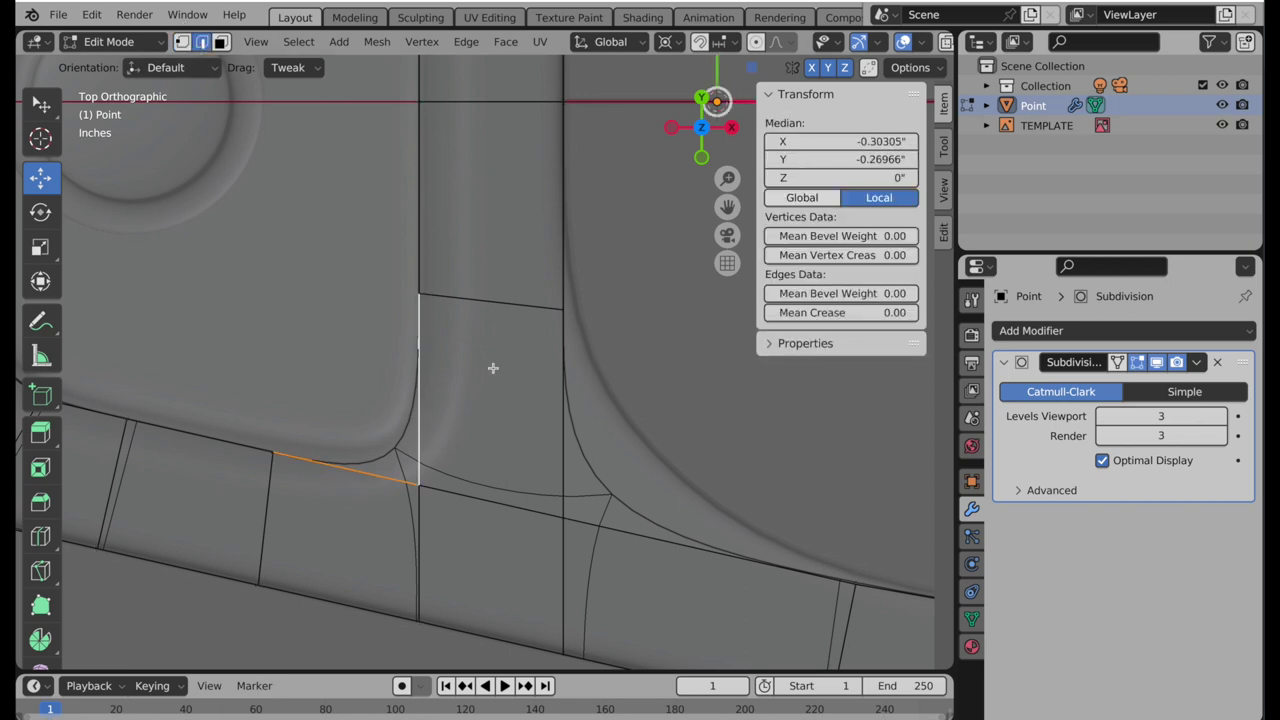
right_click(481, 214)
click(481, 214)
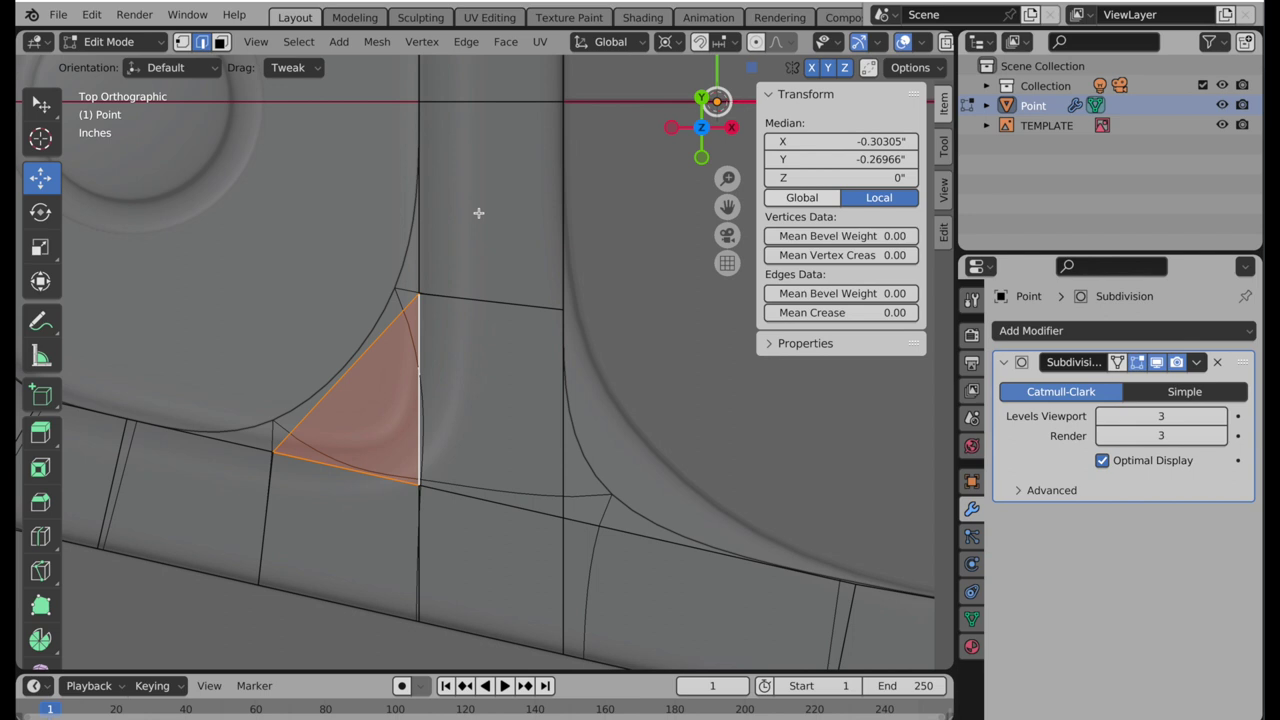
- Repeat the face creation on the two inner edges meeting at the crossbar's lower-right corner
click(565, 400)
shift+click(634, 532)
key(shift+r)
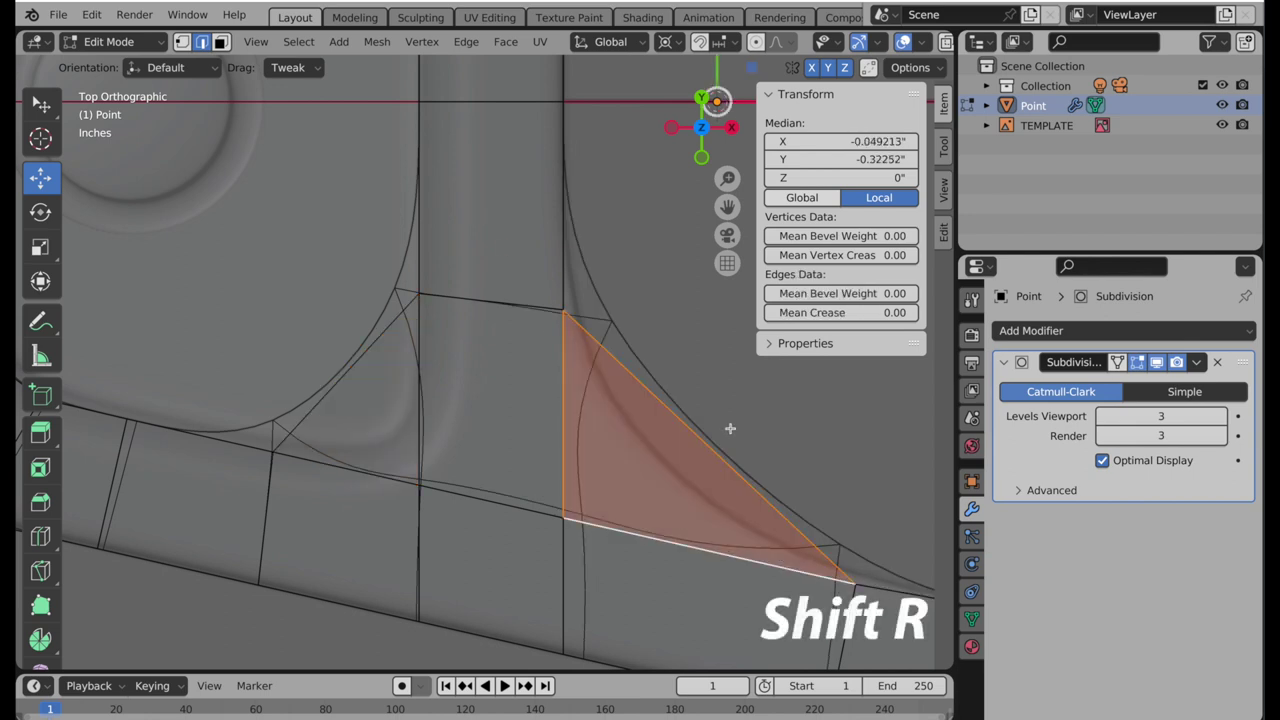
scroll(700, 426, down, 1)
shift+middle_drag(631, 423, 613, 462)
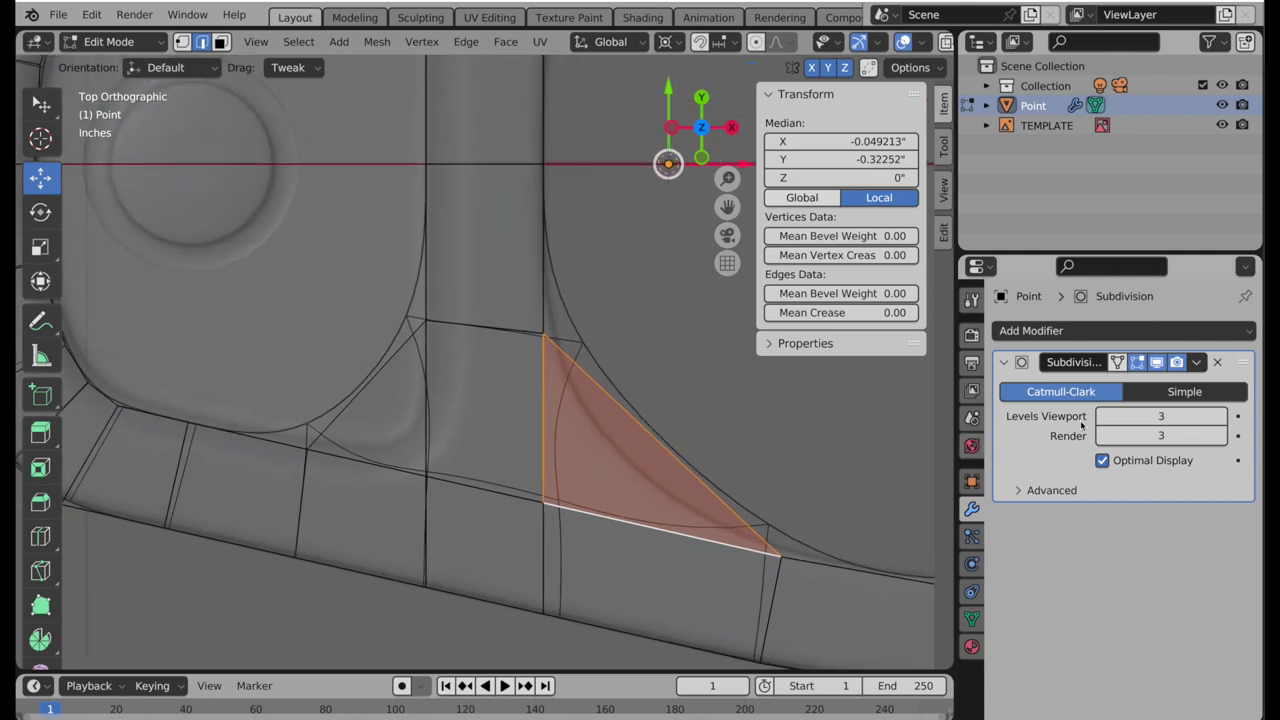
- Hide the Subdivision modifier in the viewport and subdivide the diagonal edges of both lower corner triangles with 2 cuts
click(1156, 363)
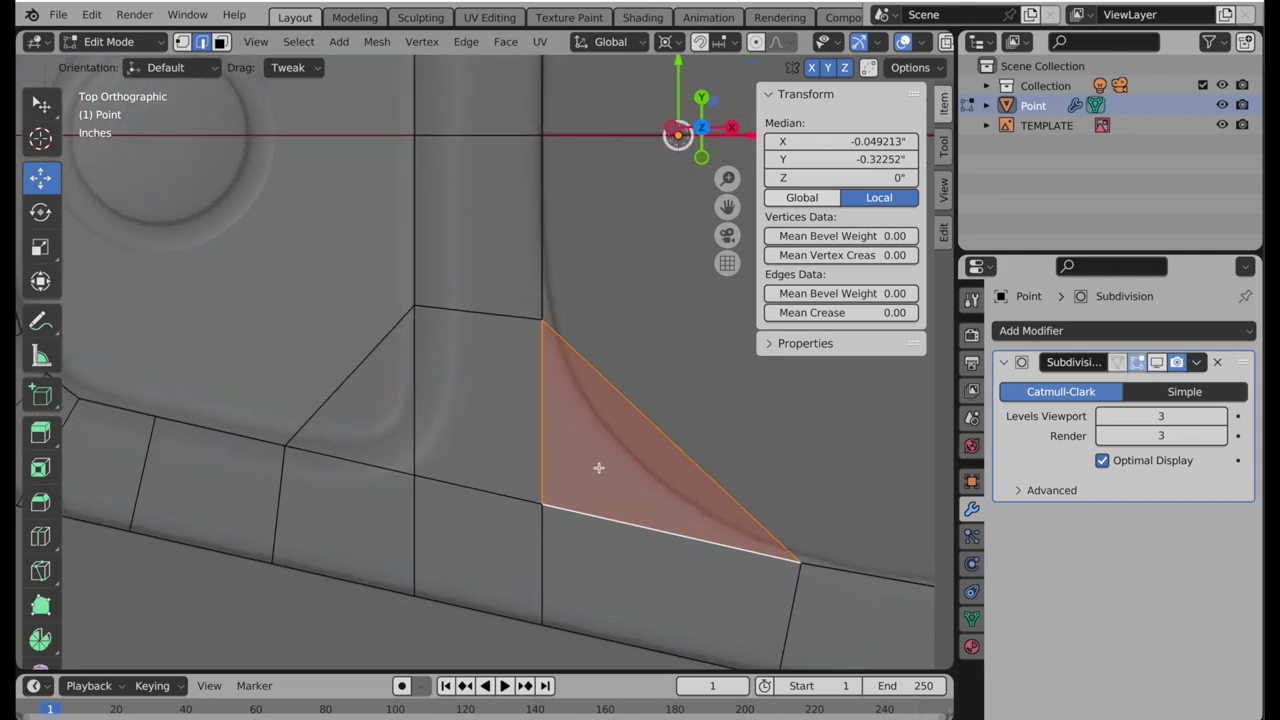
scroll(603, 463, up, 1)
shift+middle_drag(606, 463, 642, 455)
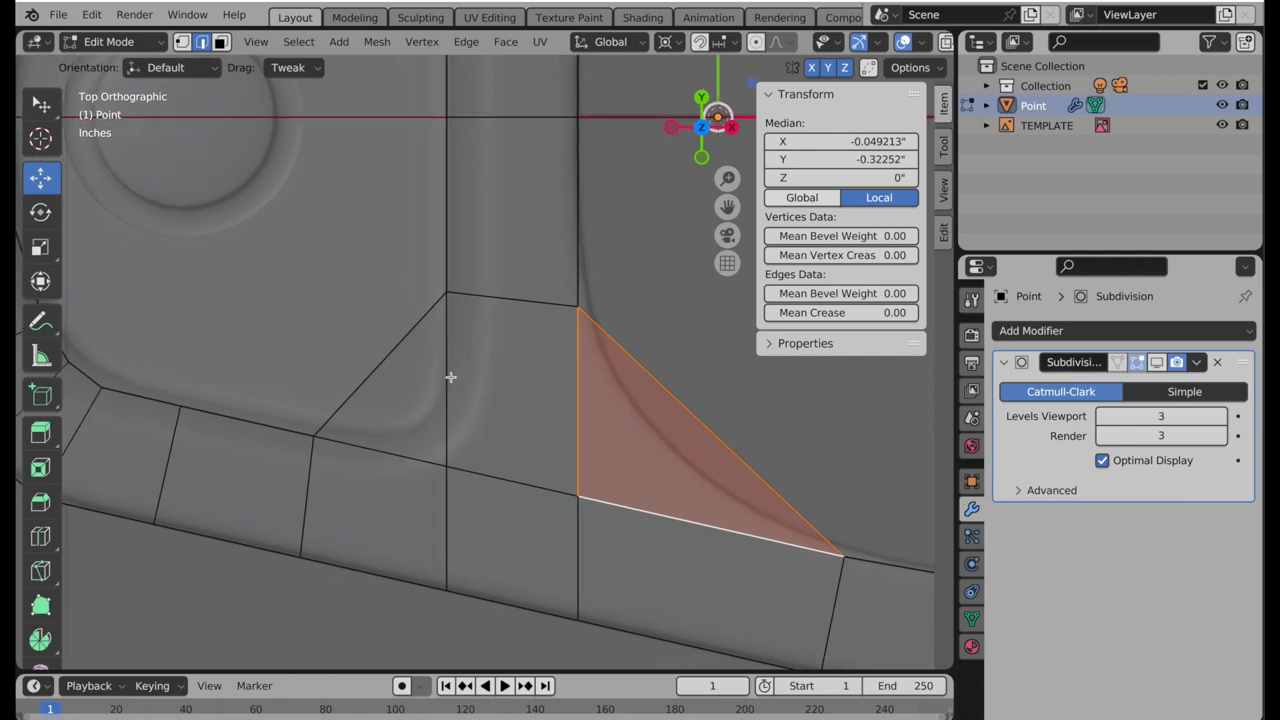
click(389, 358)
shift+click(682, 401)
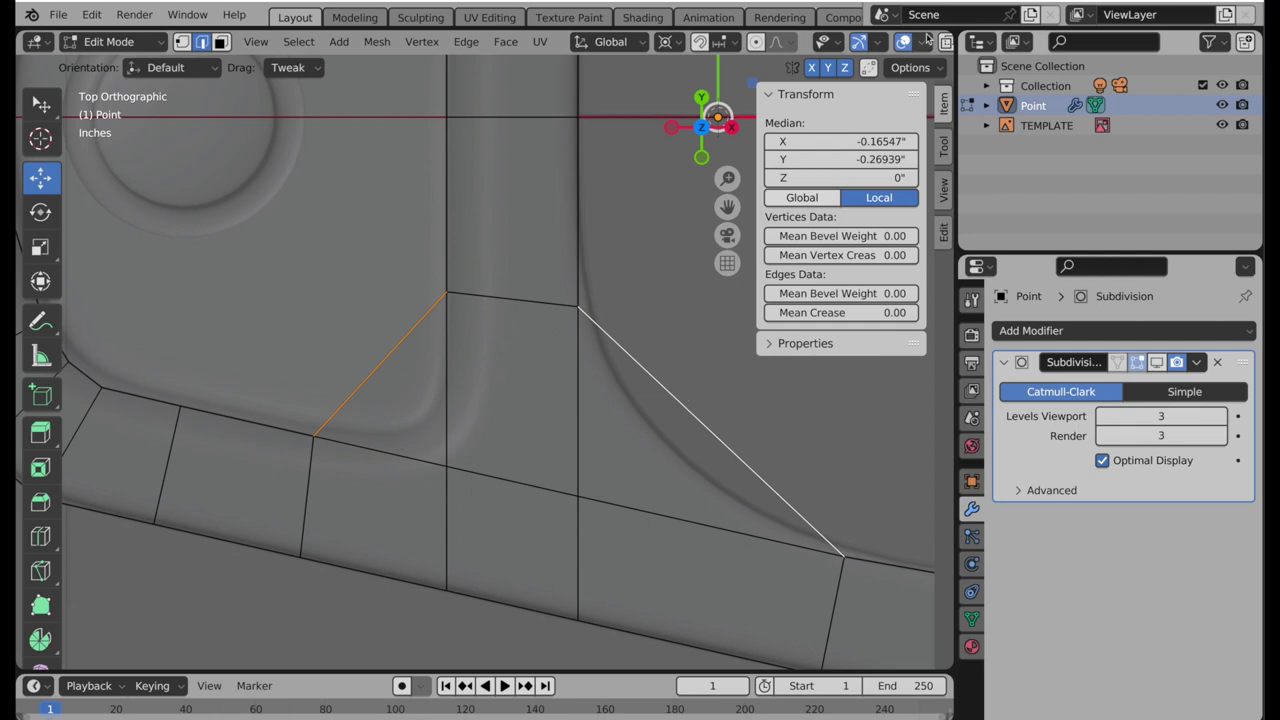
scroll(926, 42, down, 3)
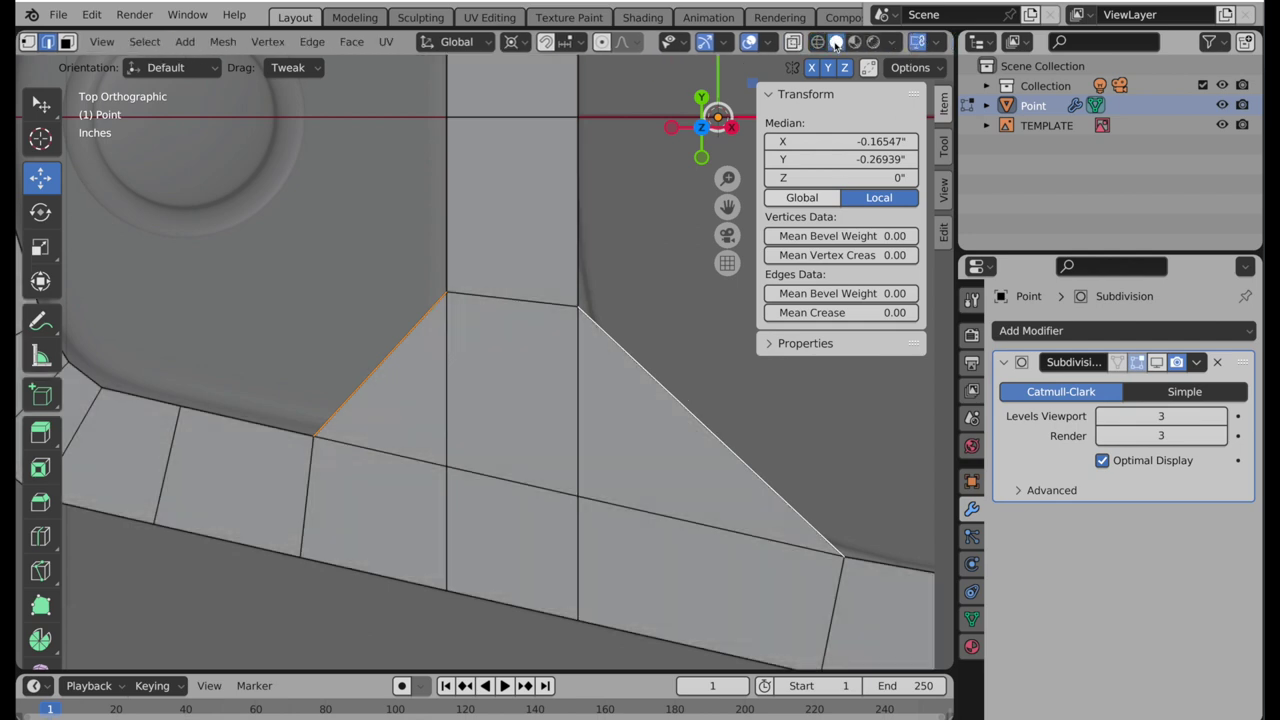
right_click(567, 308)
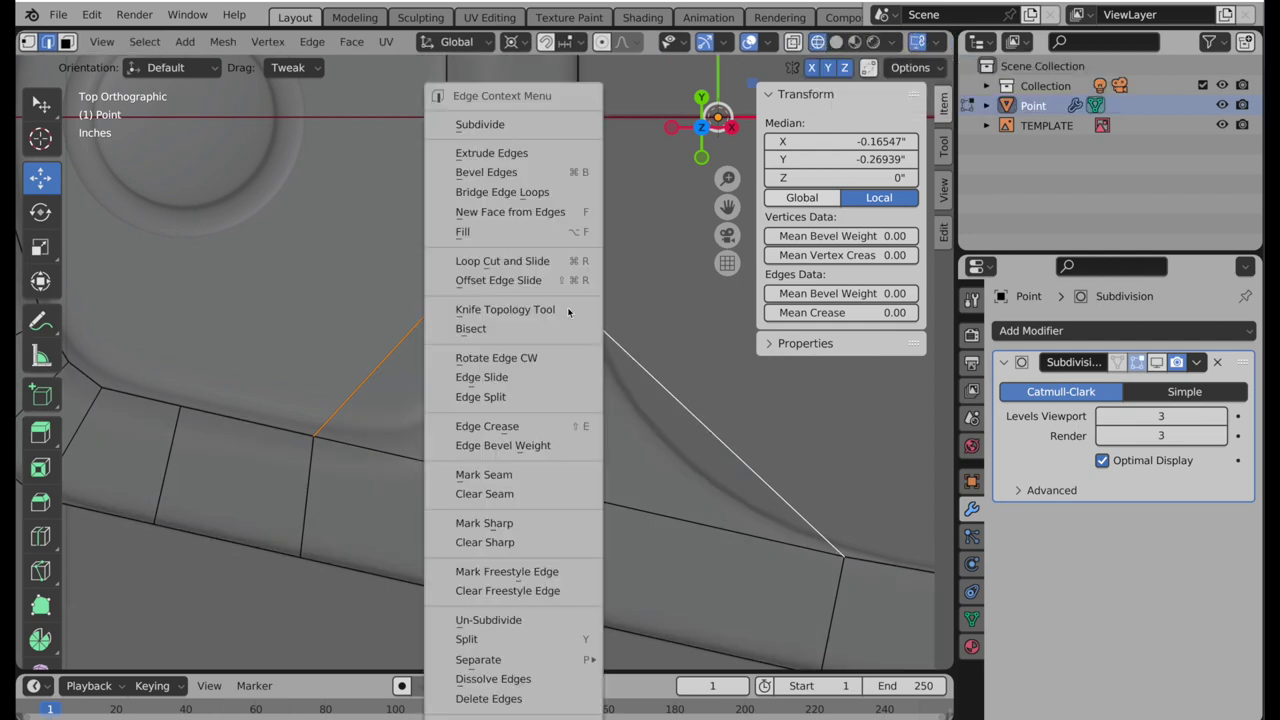
click(535, 126)
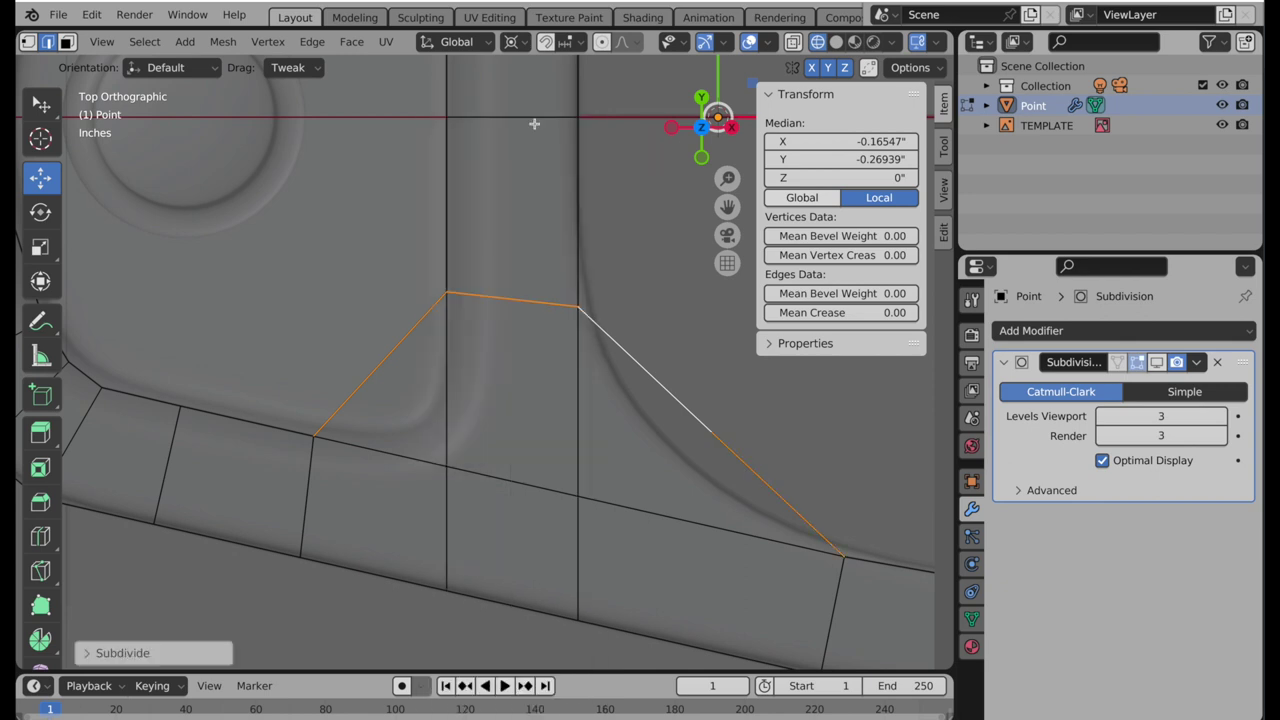
click(88, 655)
click(258, 519)
key(Return)
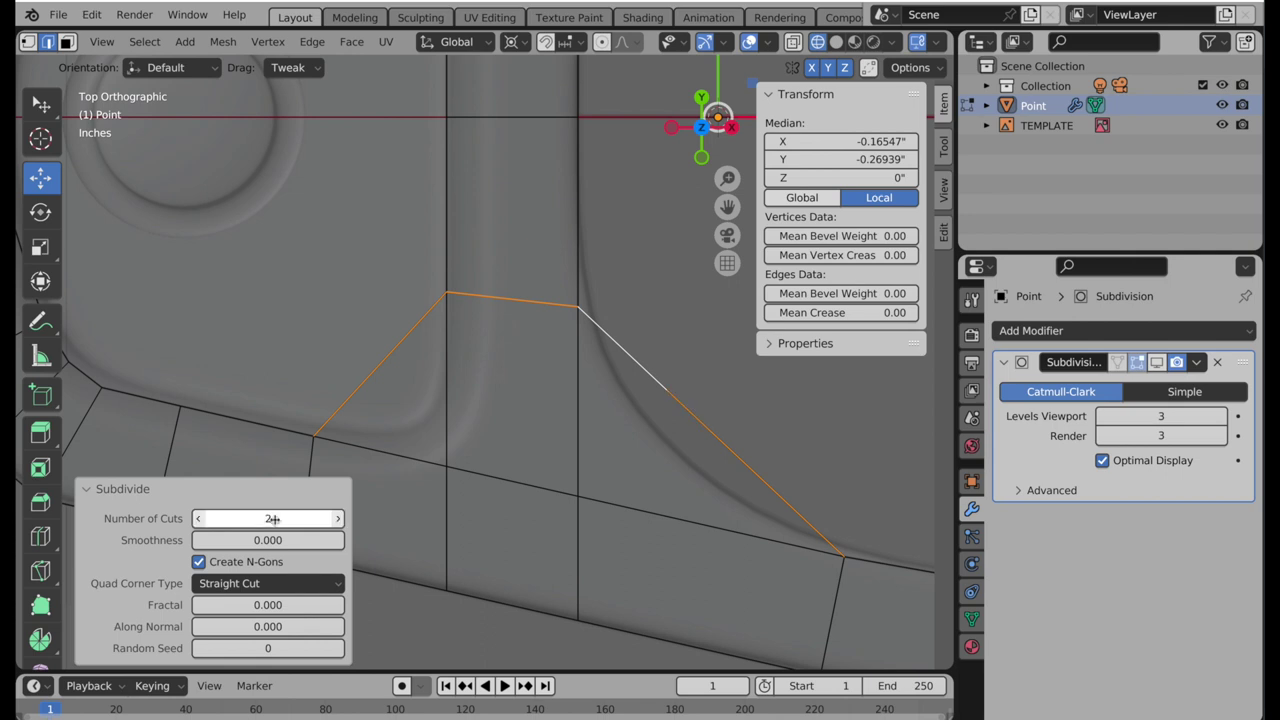
- Move the middle segments of both subdivided diagonals beside the crossbar's lower end onto the template's rounded corners
click(386, 357)
key(g)
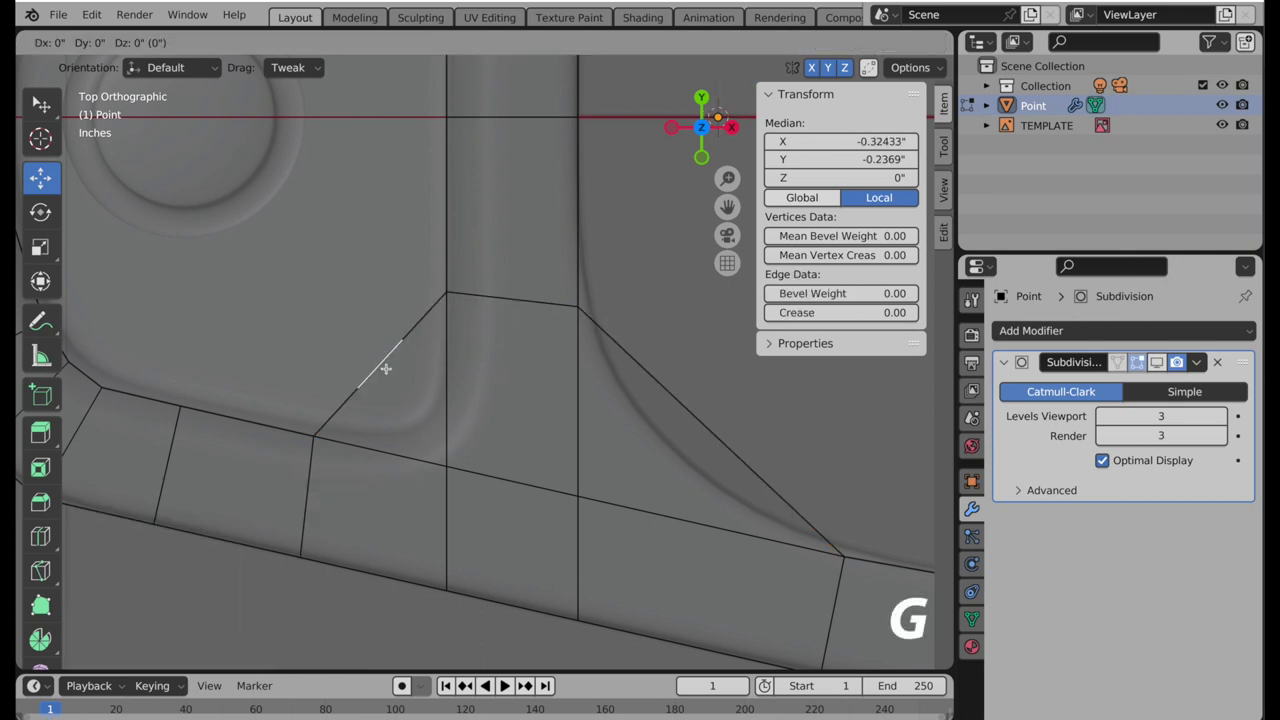
click(385, 369)
drag(390, 375, 423, 425)
click(695, 416)
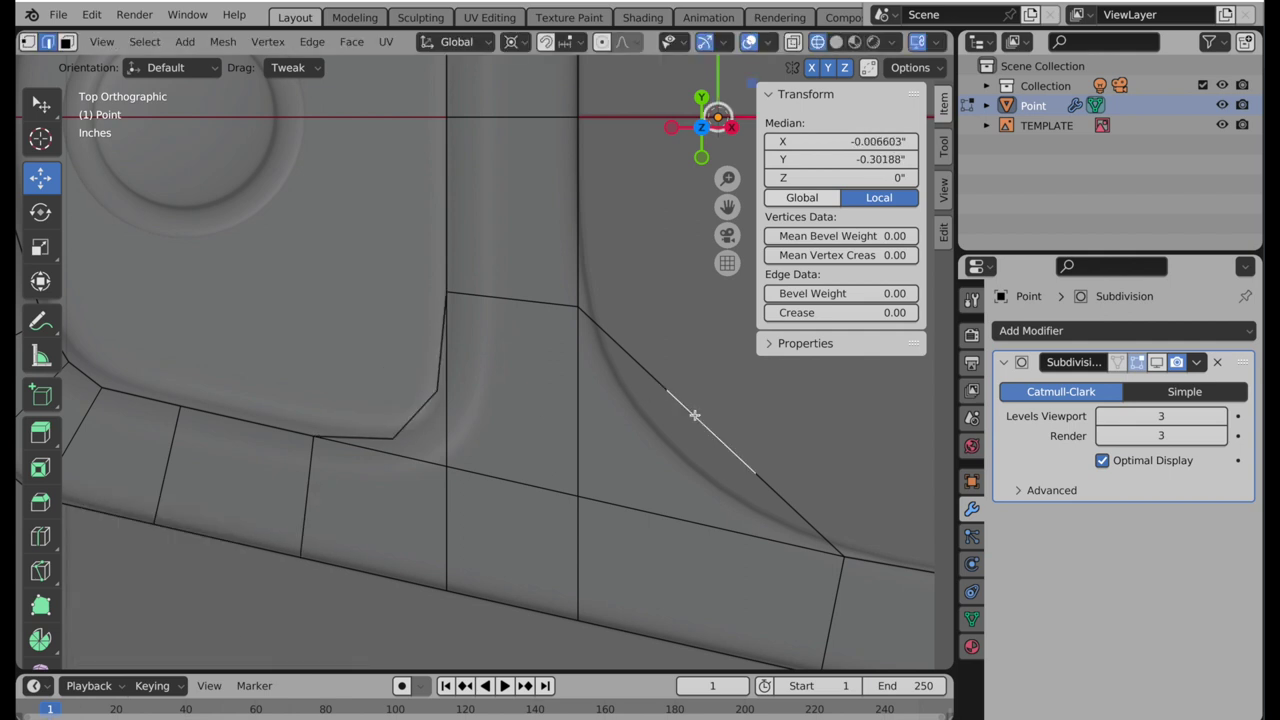
key(g)
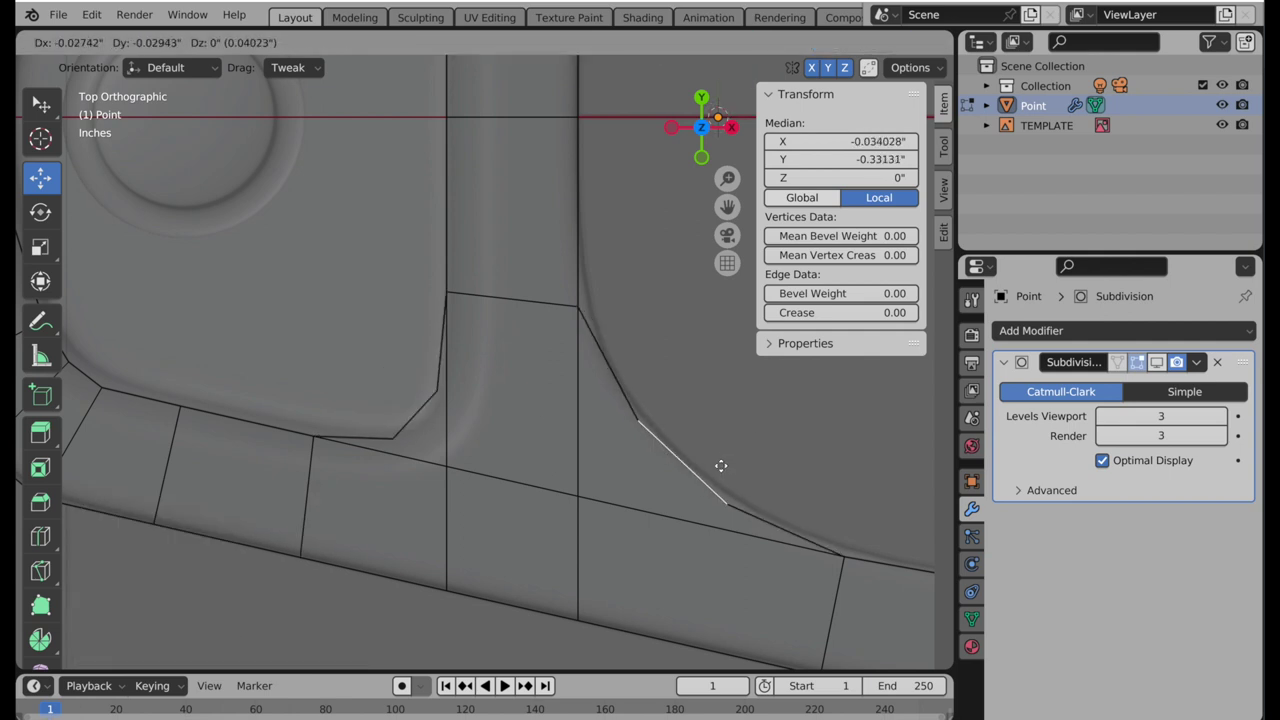
click(712, 468)
- Dissolve the vertical edges and the long rim edge inside the lower crossbar junction, leaving one open face there
shift+middle_drag(574, 481, 604, 460)
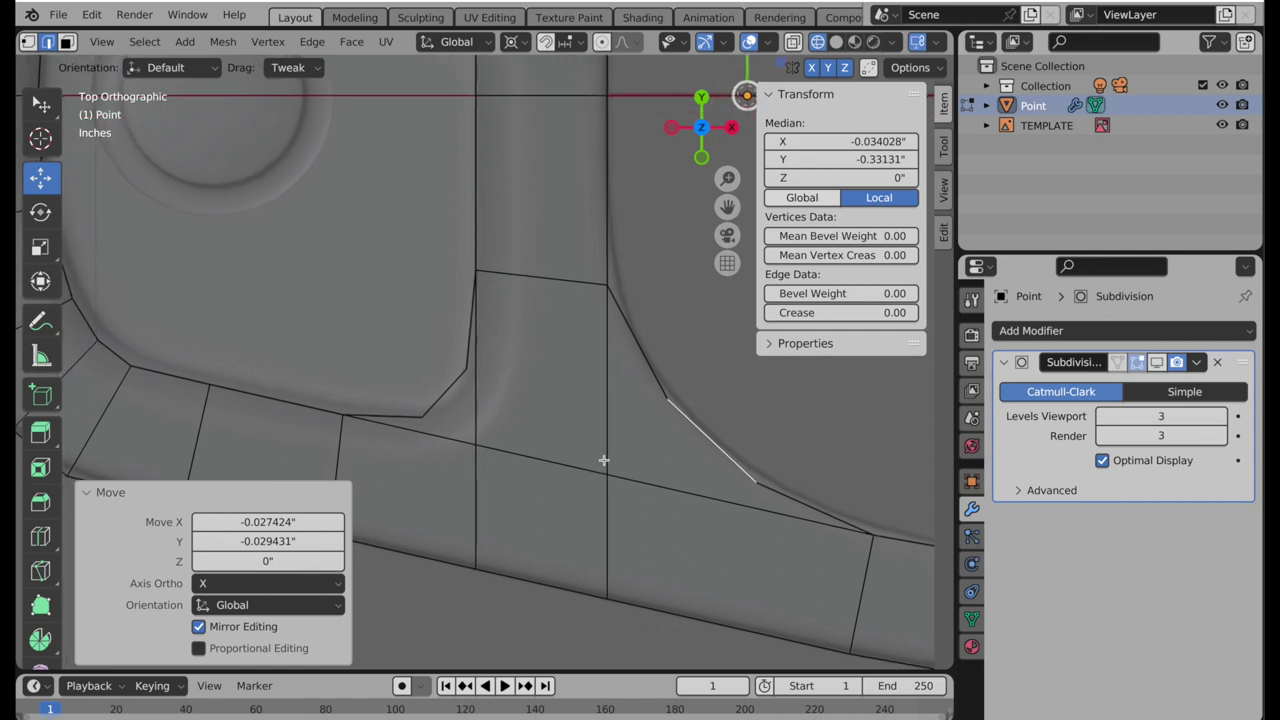
click(476, 417)
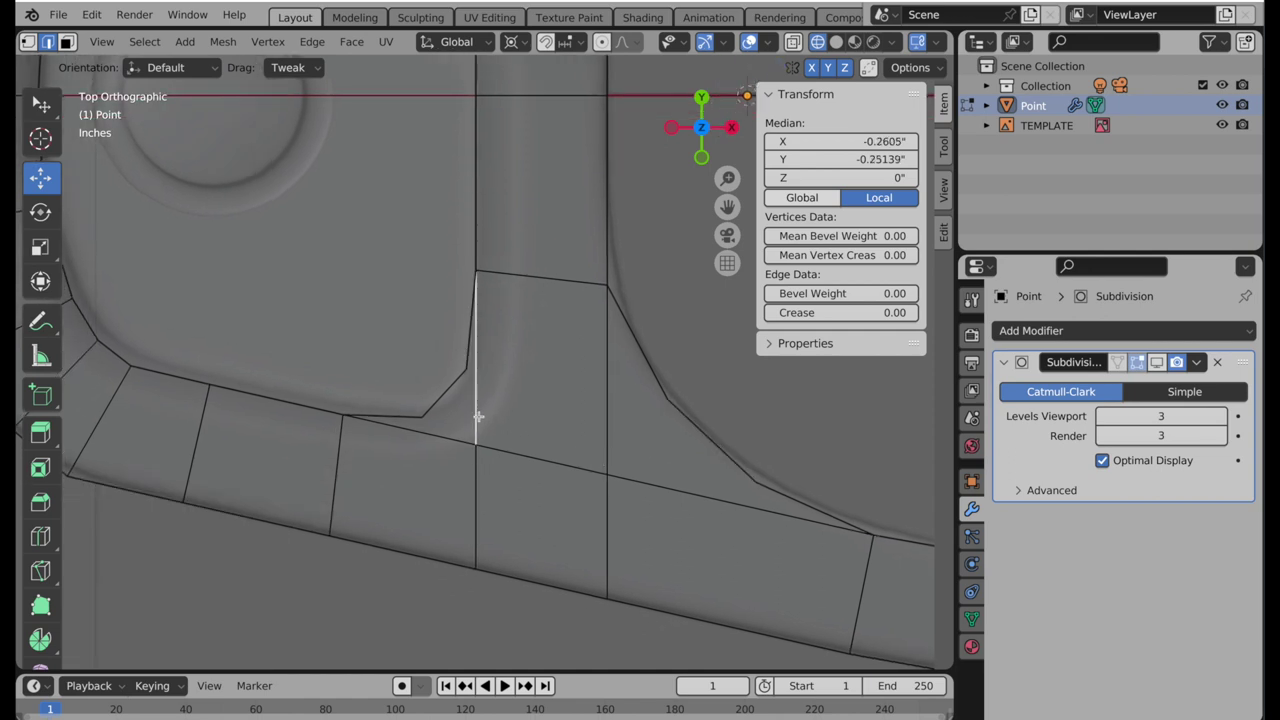
shift+click(477, 476)
shift+click(605, 452)
shift+click(610, 512)
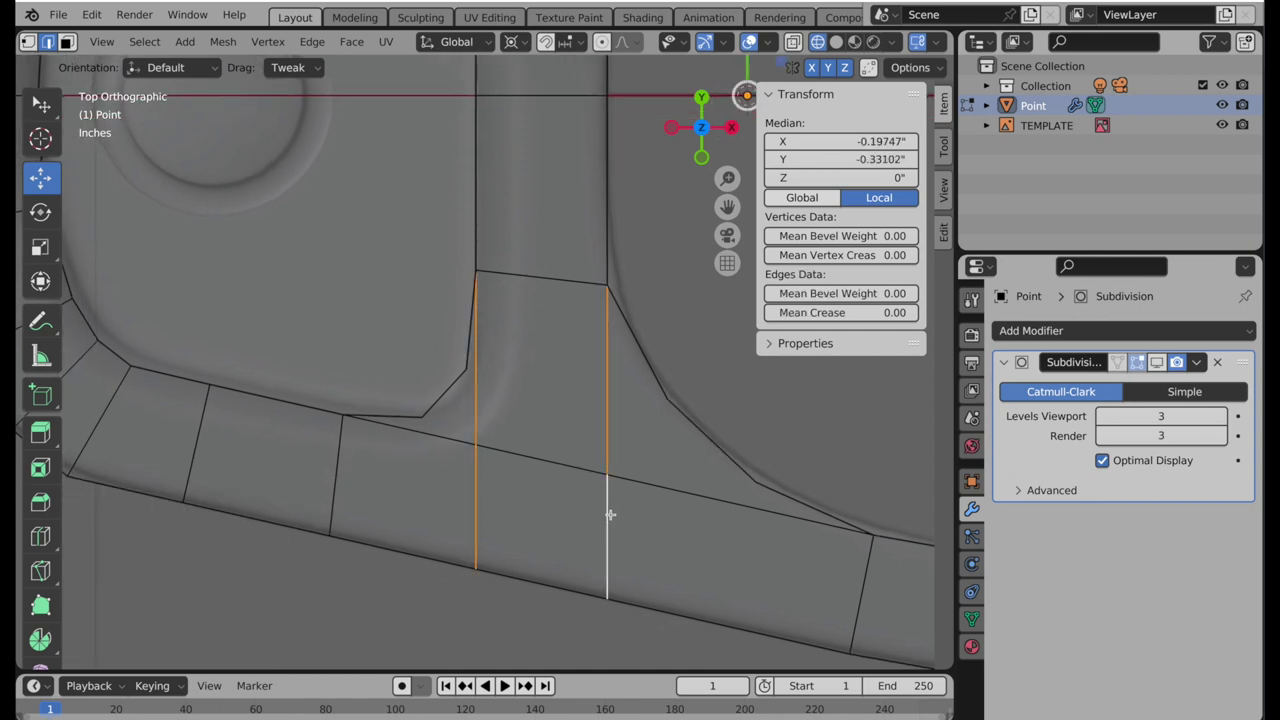
right_click(602, 546)
click(581, 679)
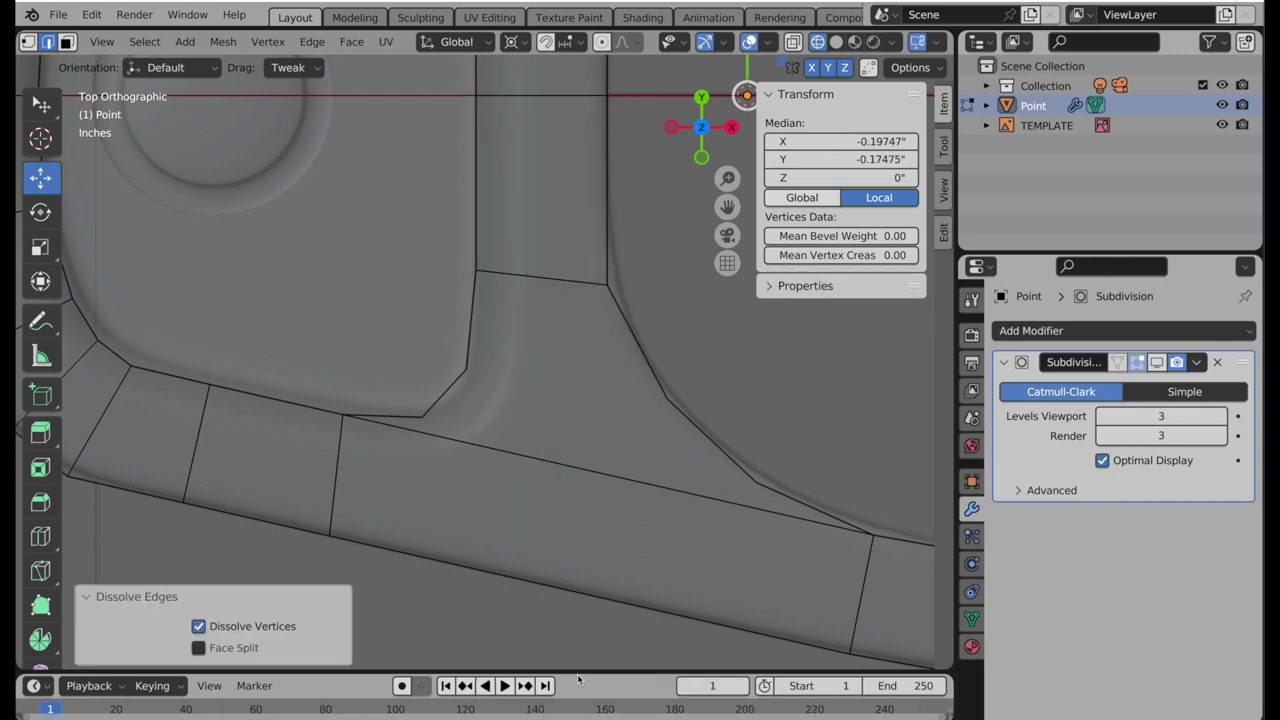
click(556, 464)
key(shift+r)
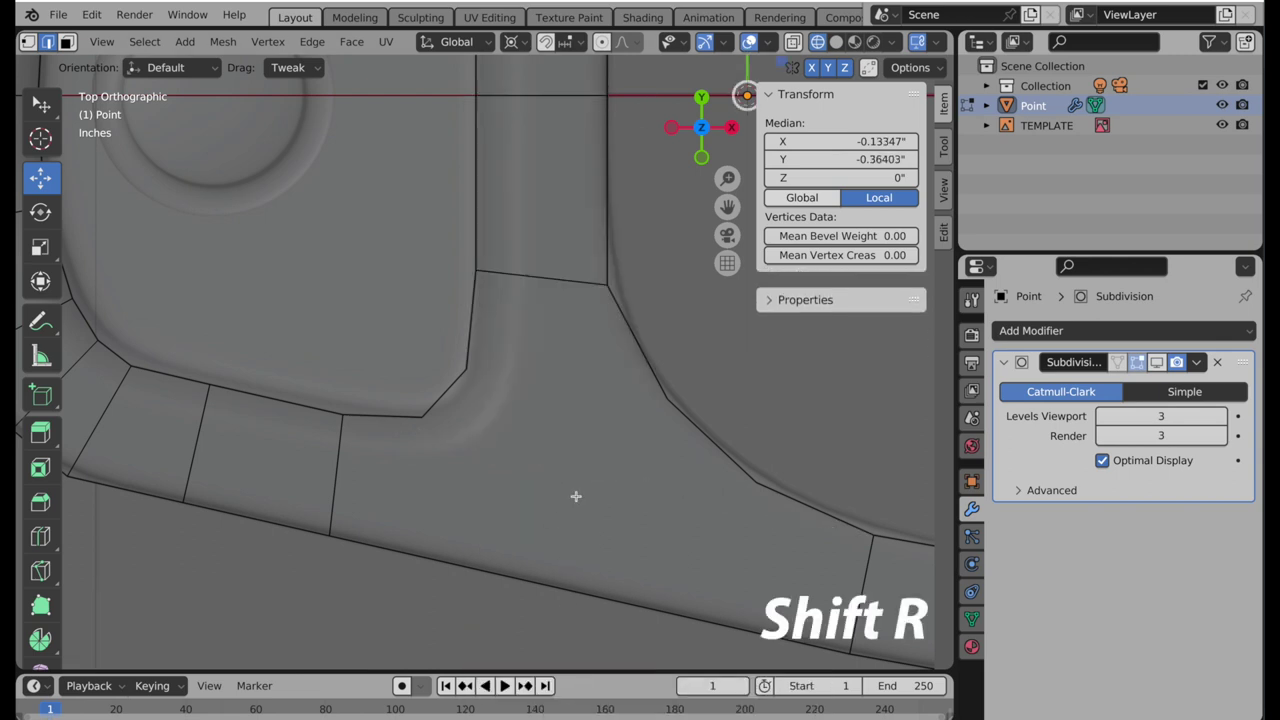
- Nudge the two middle vertices of the junction's left inner corner closer to the template's curve
shift+middle_drag(577, 494, 497, 466)
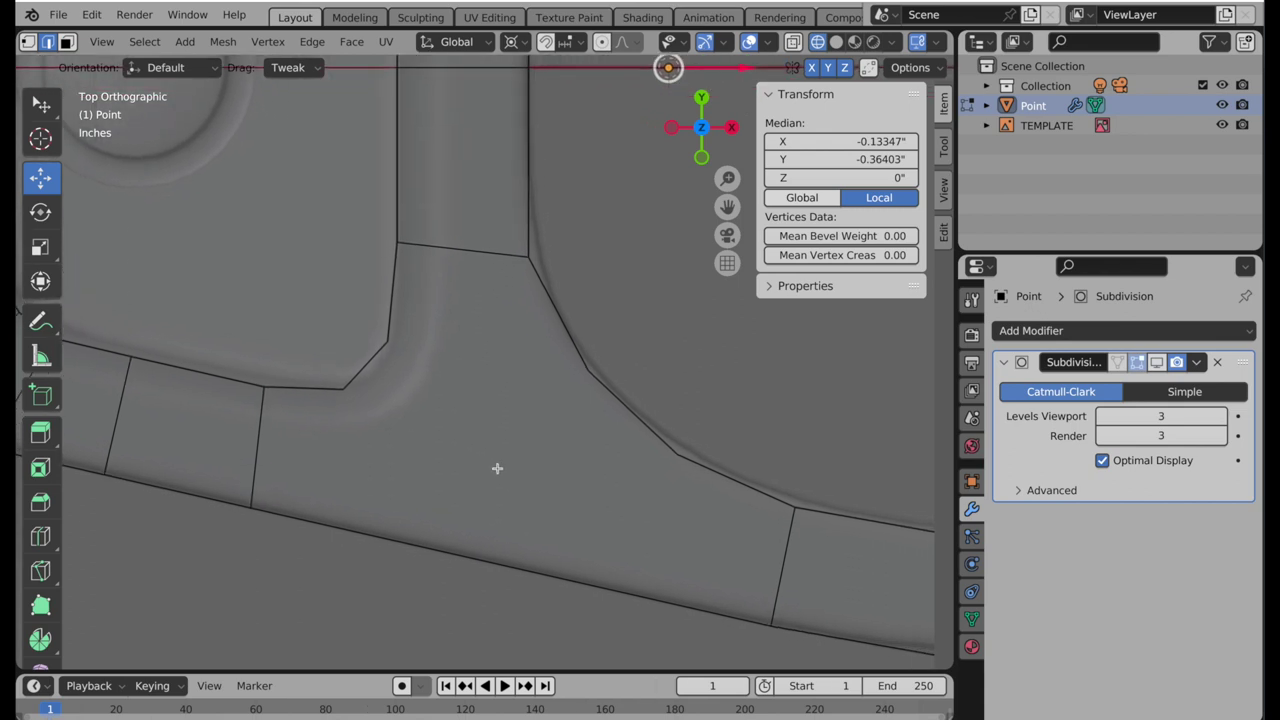
scroll(497, 468, up, 1)
shift+middle_drag(463, 417, 531, 461)
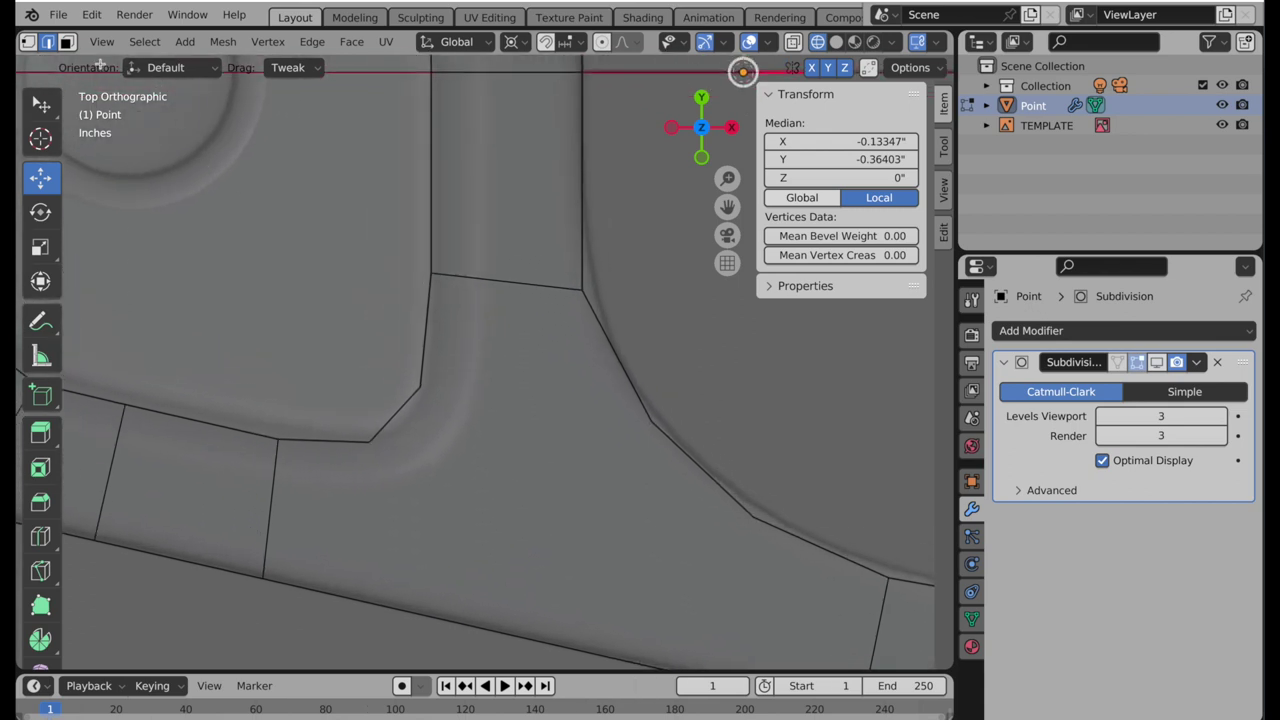
click(28, 42)
click(422, 387)
drag(422, 387, 426, 390)
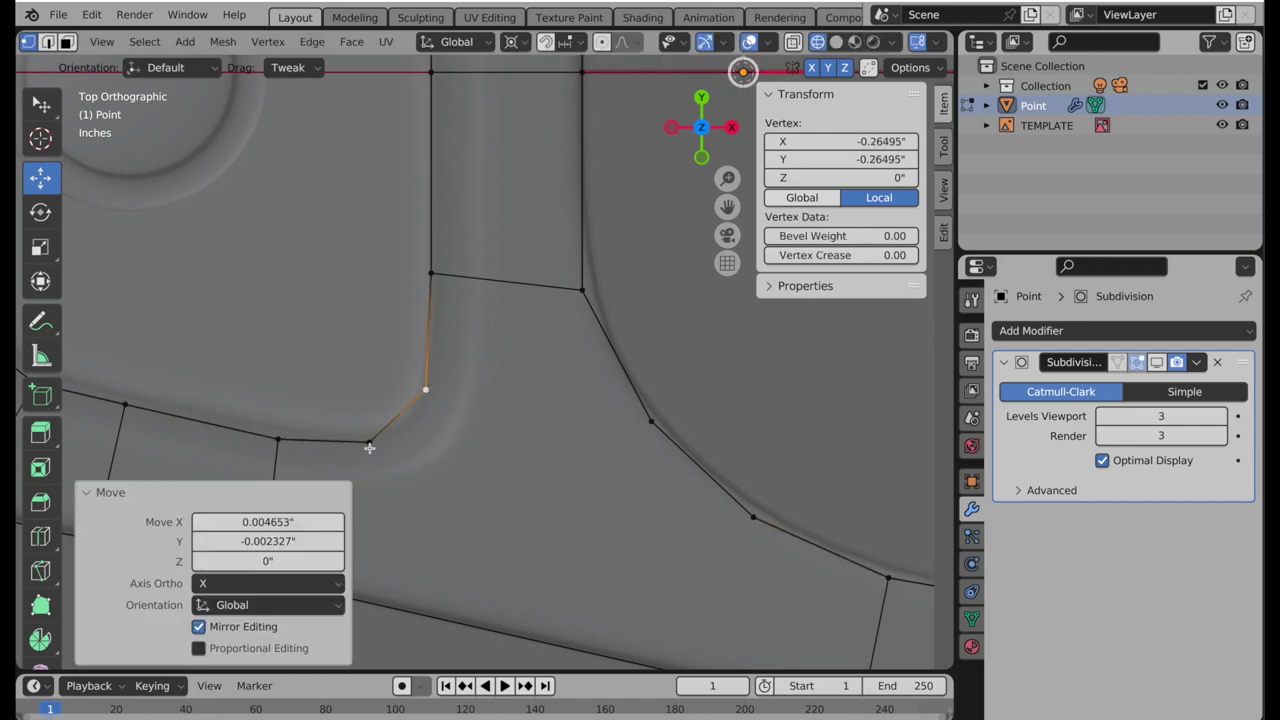
click(369, 441)
drag(371, 441, 377, 445)
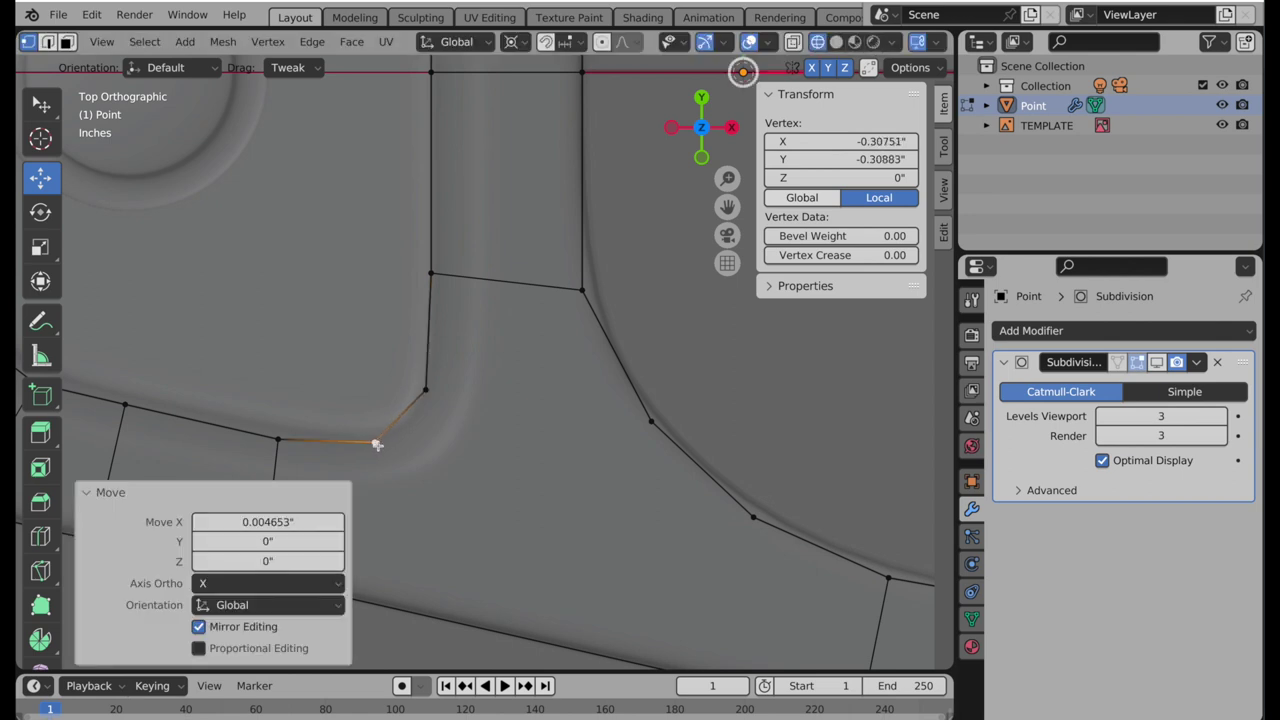
- Connect the upper vertices of the left and right rounded corners with an edge across the crossbar using Connect Vertex Path
shift+middle_drag(566, 443, 505, 334)
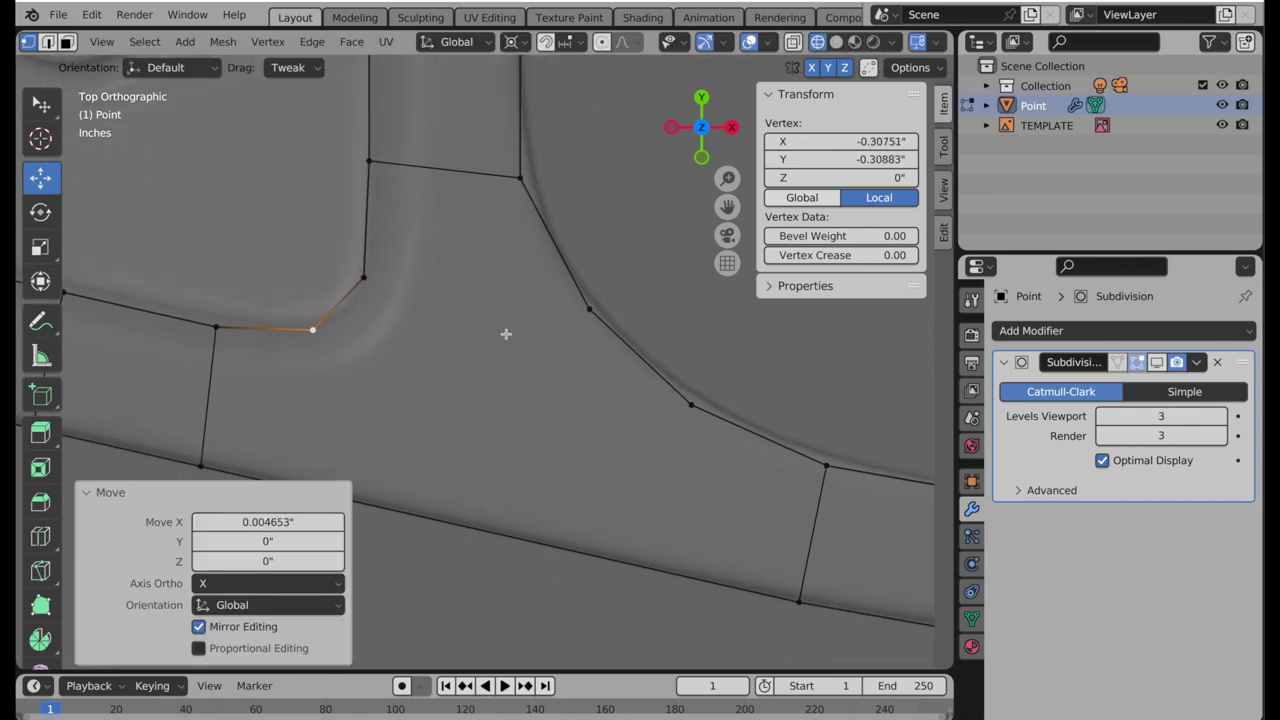
click(364, 278)
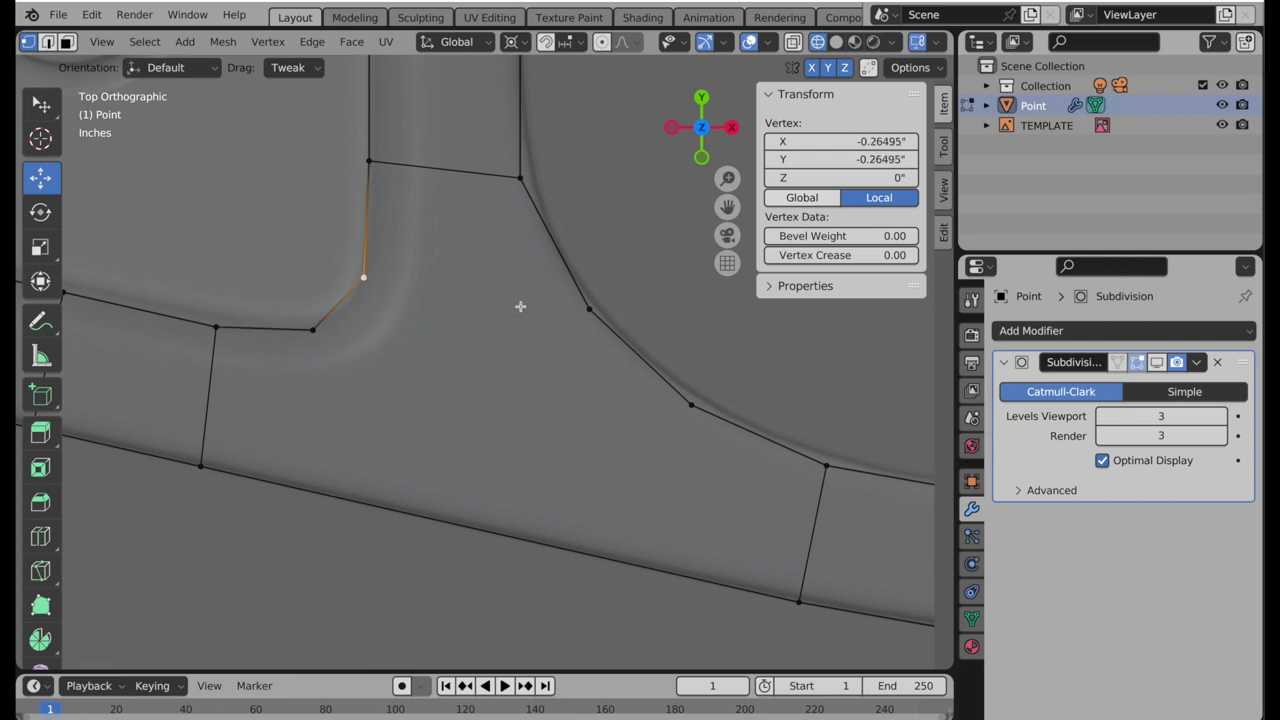
shift+click(590, 312)
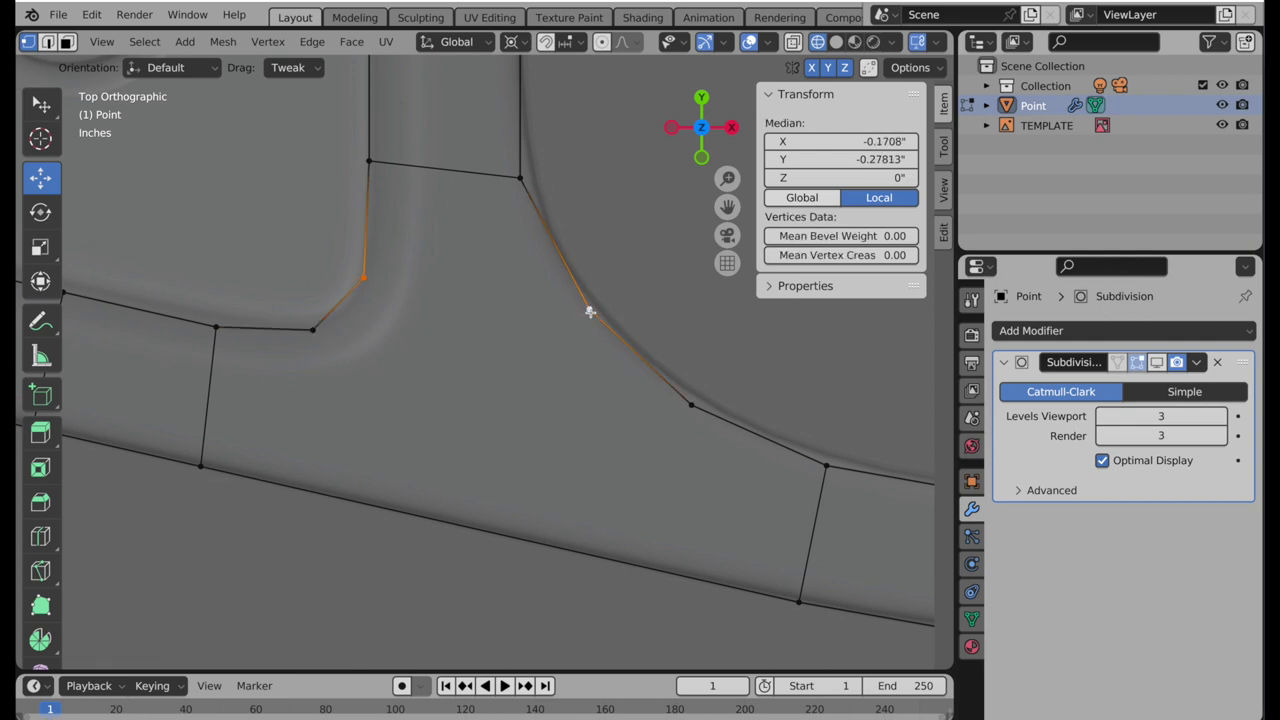
right_click(608, 443)
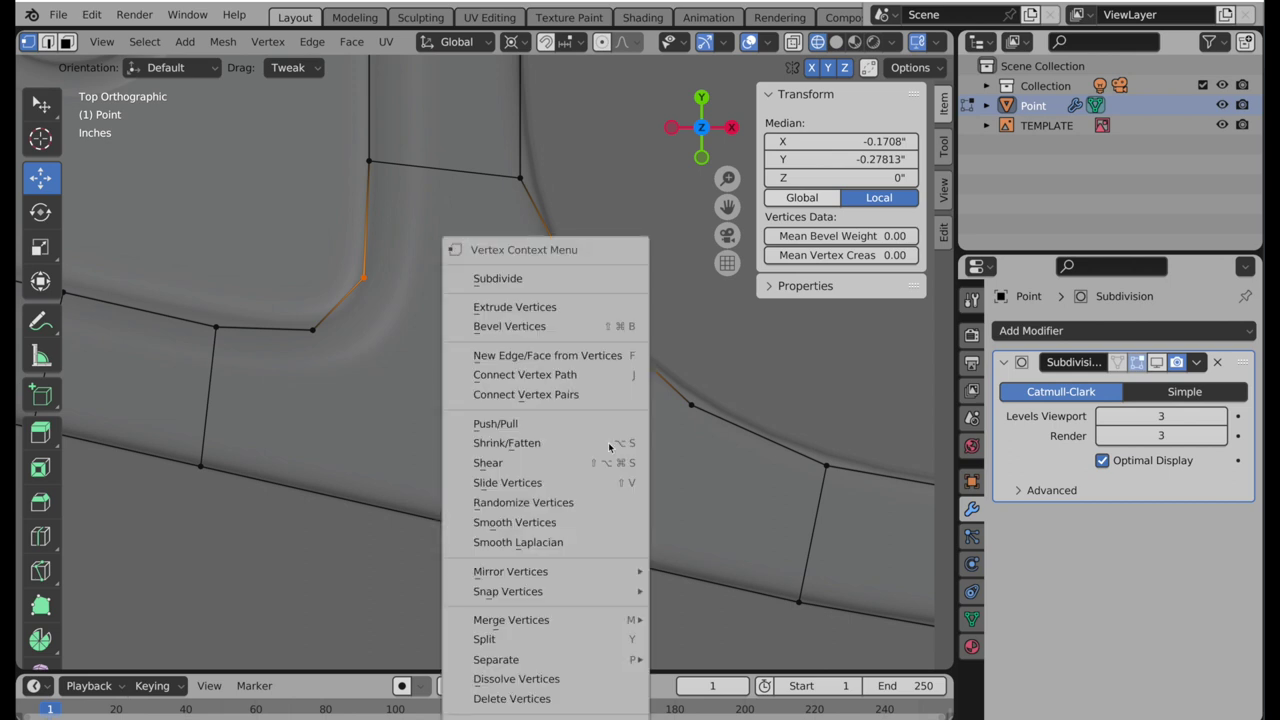
click(587, 377)
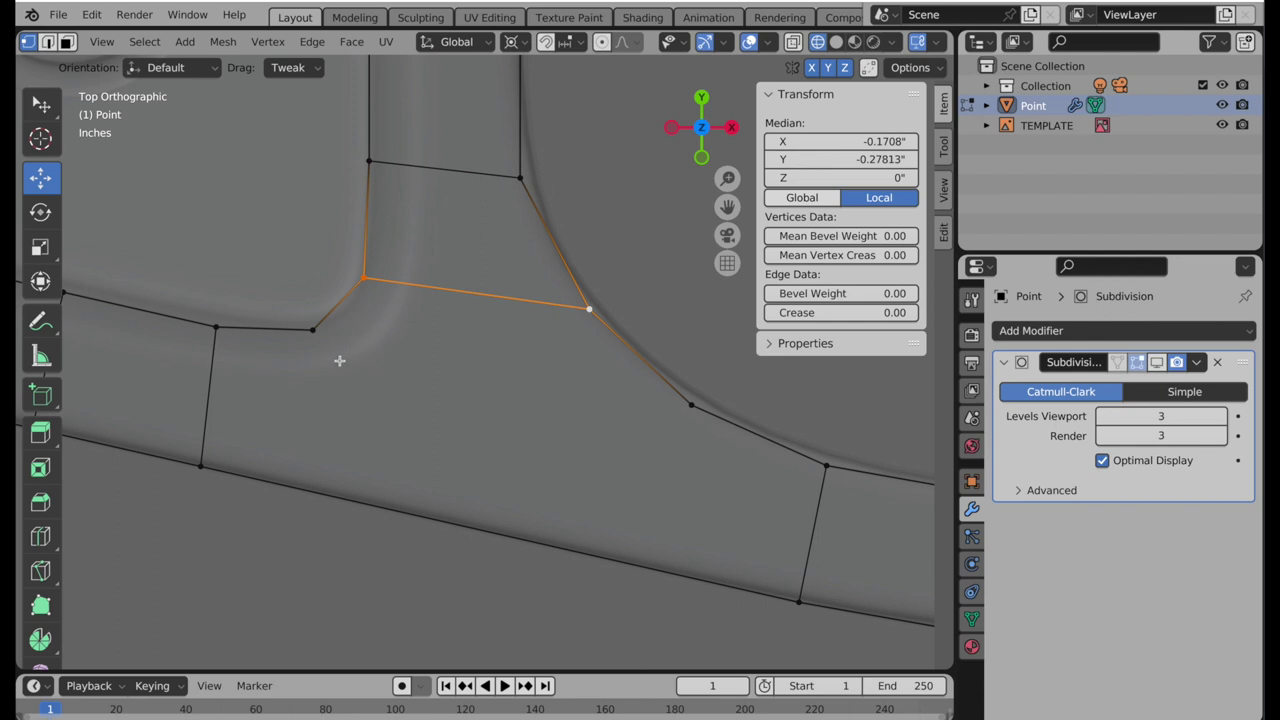
- Knife-cut a V across the junction from the left corner's lower vertex to the outer rim edge and up to the right corner's lower vertex
key(k)
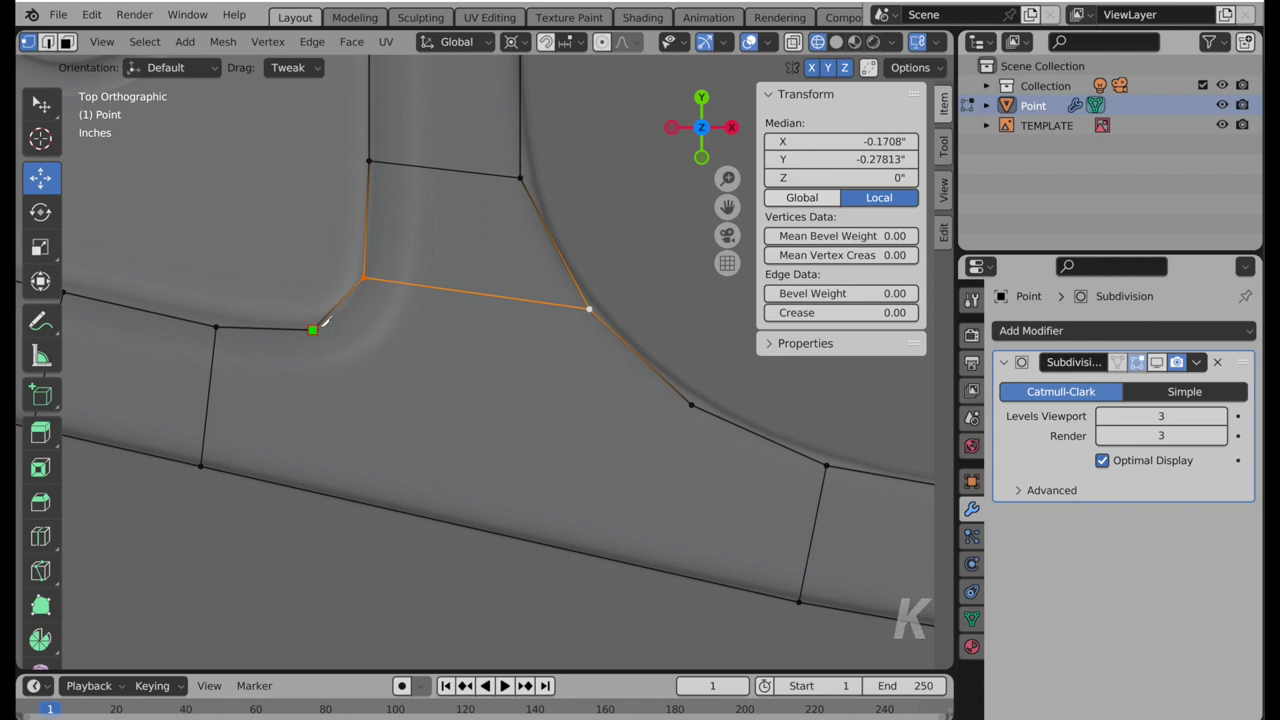
click(314, 330)
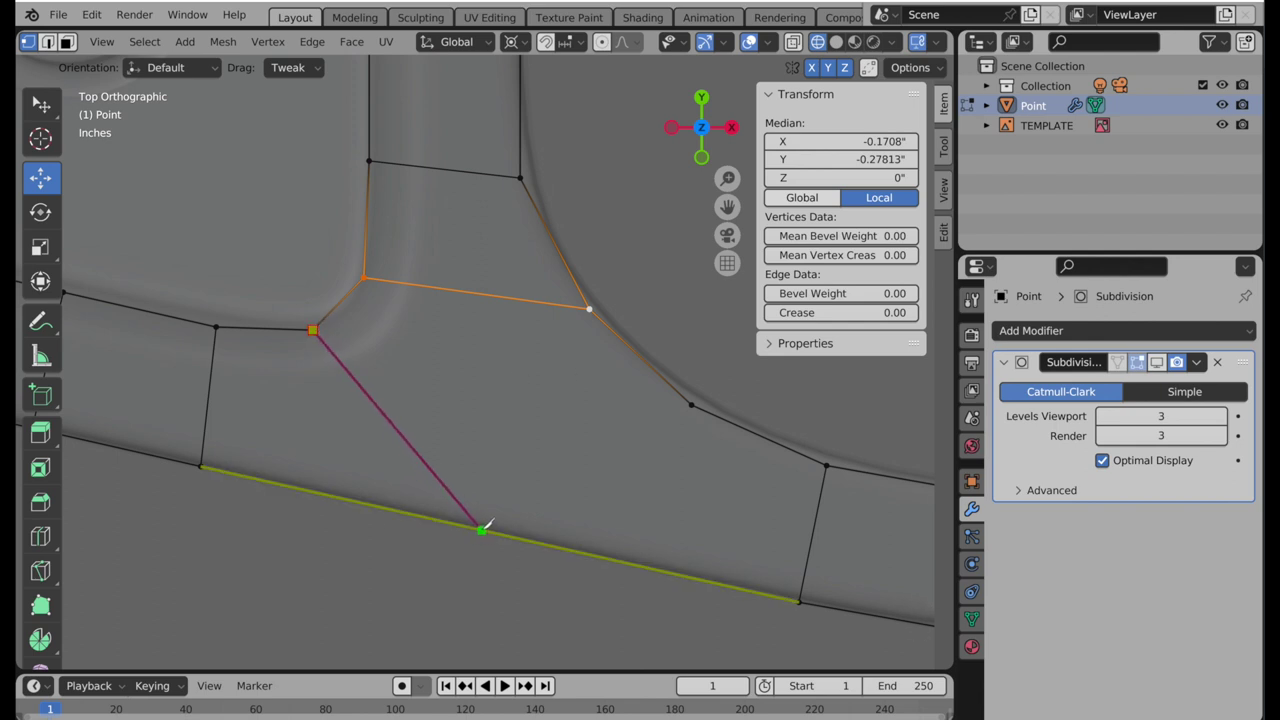
click(483, 528)
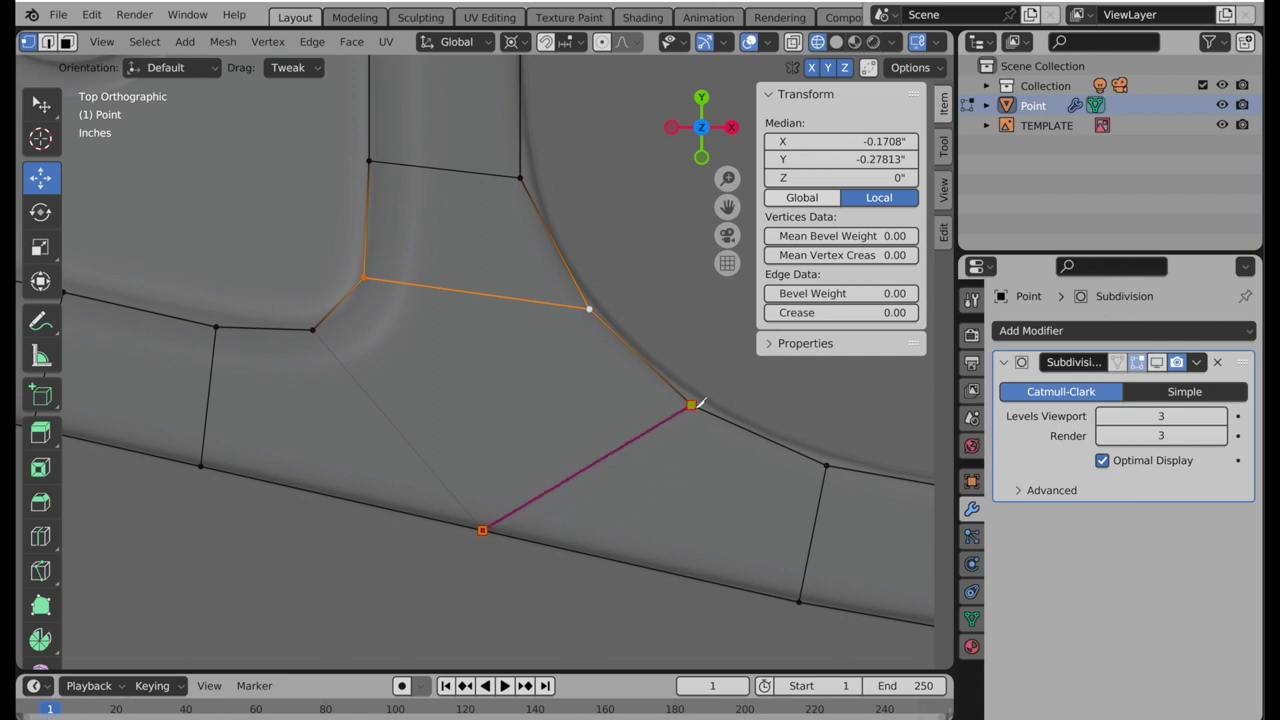
click(692, 405)
key(Return)
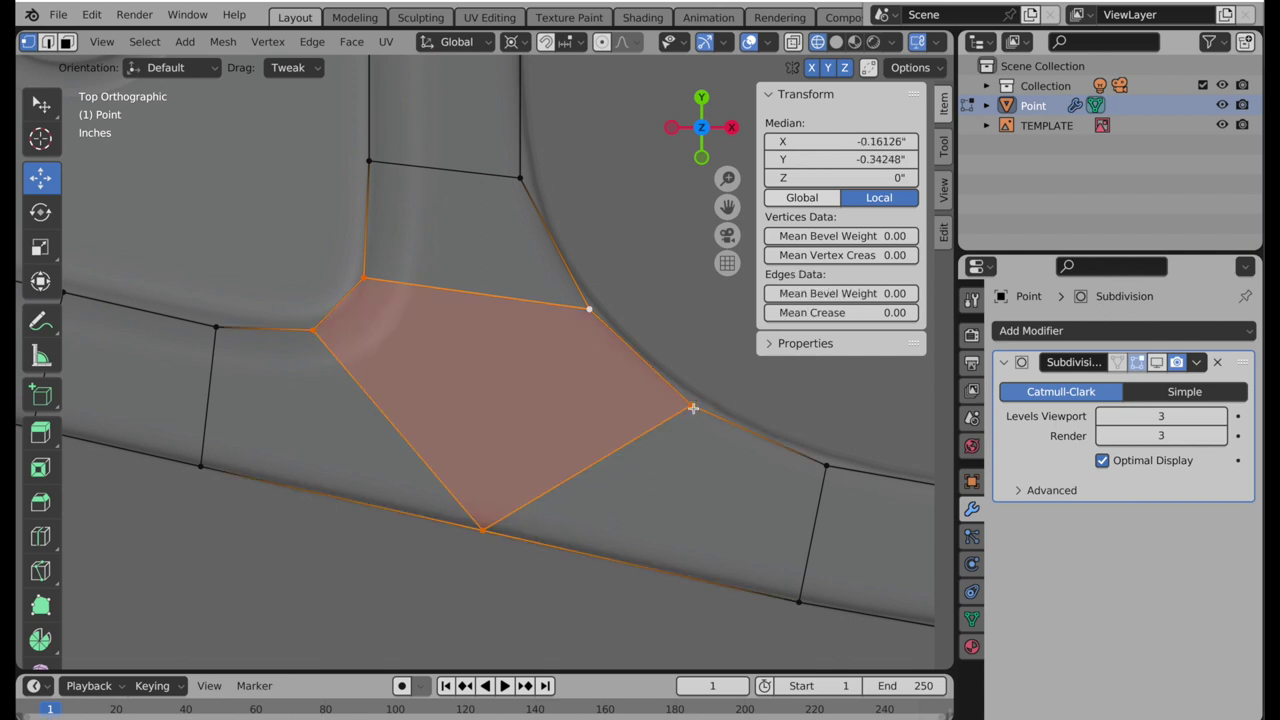
click(480, 600)
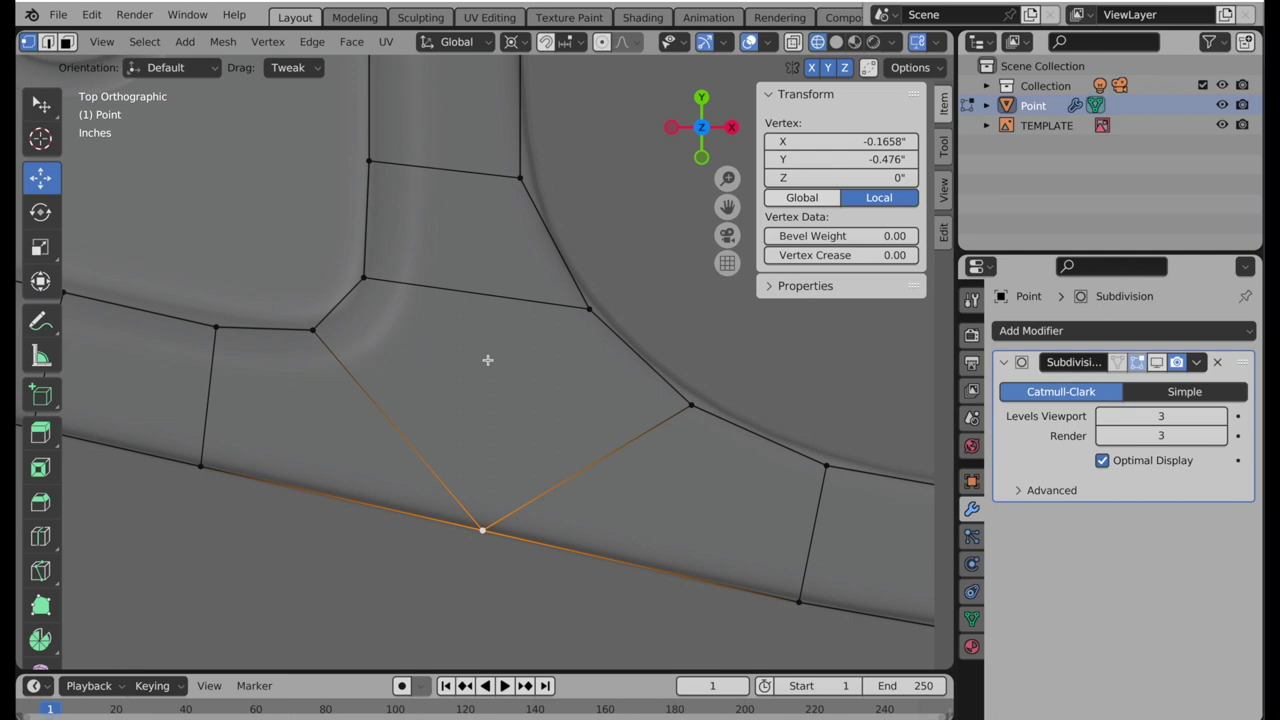
- Show the Subdivision modifier in the viewport and adjust the junction's left corner vertices so the smoothed curve follows the template
click(1157, 363)
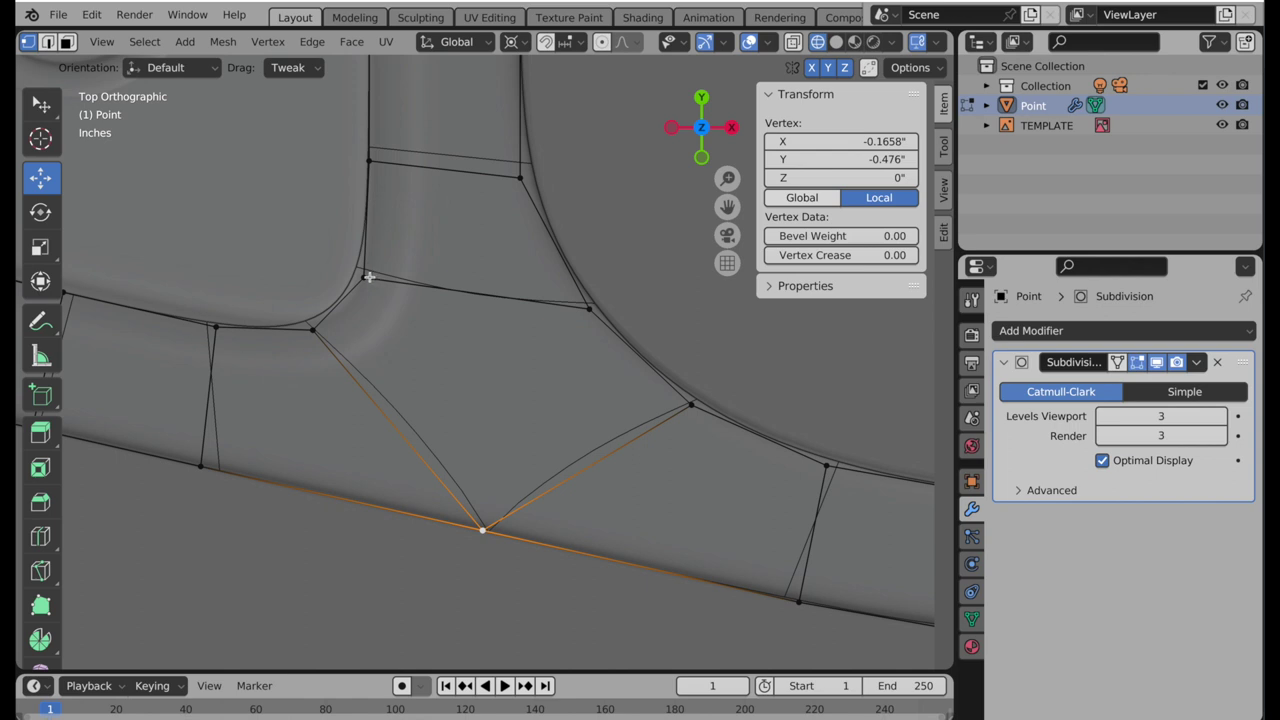
scroll(275, 286, up, 2)
shift+middle_drag(342, 238, 425, 327)
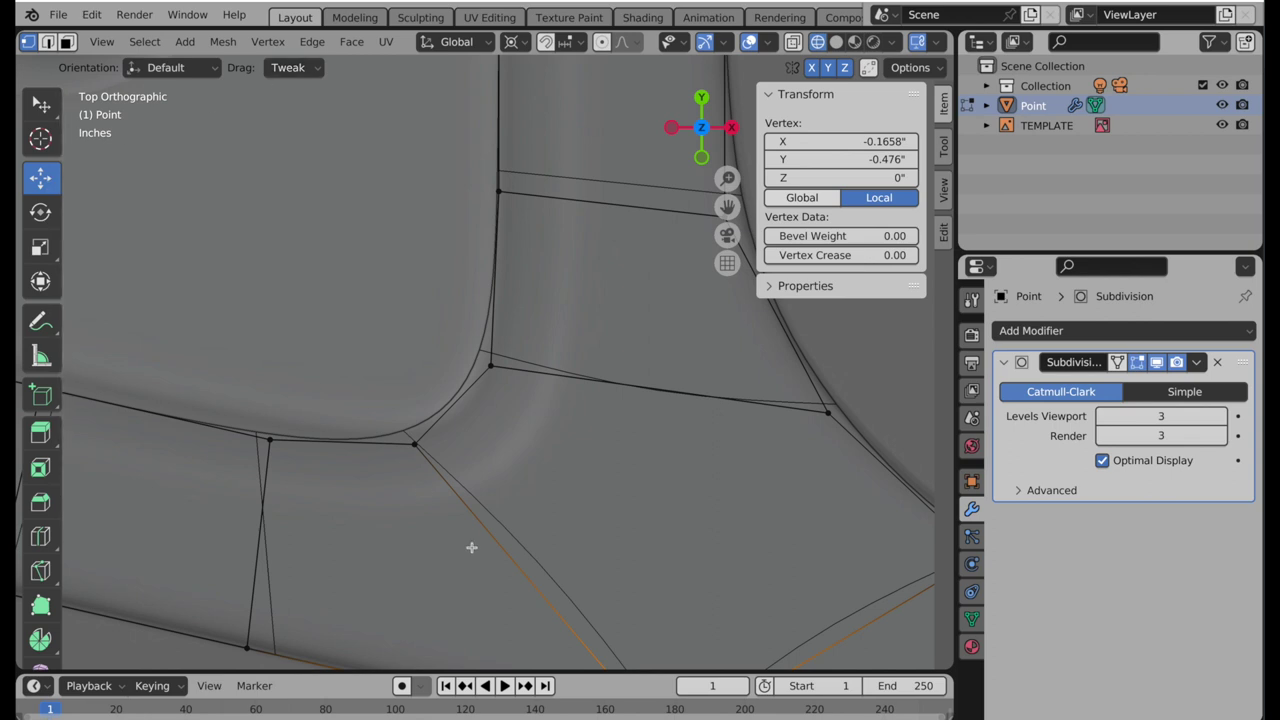
drag(271, 441, 451, 443)
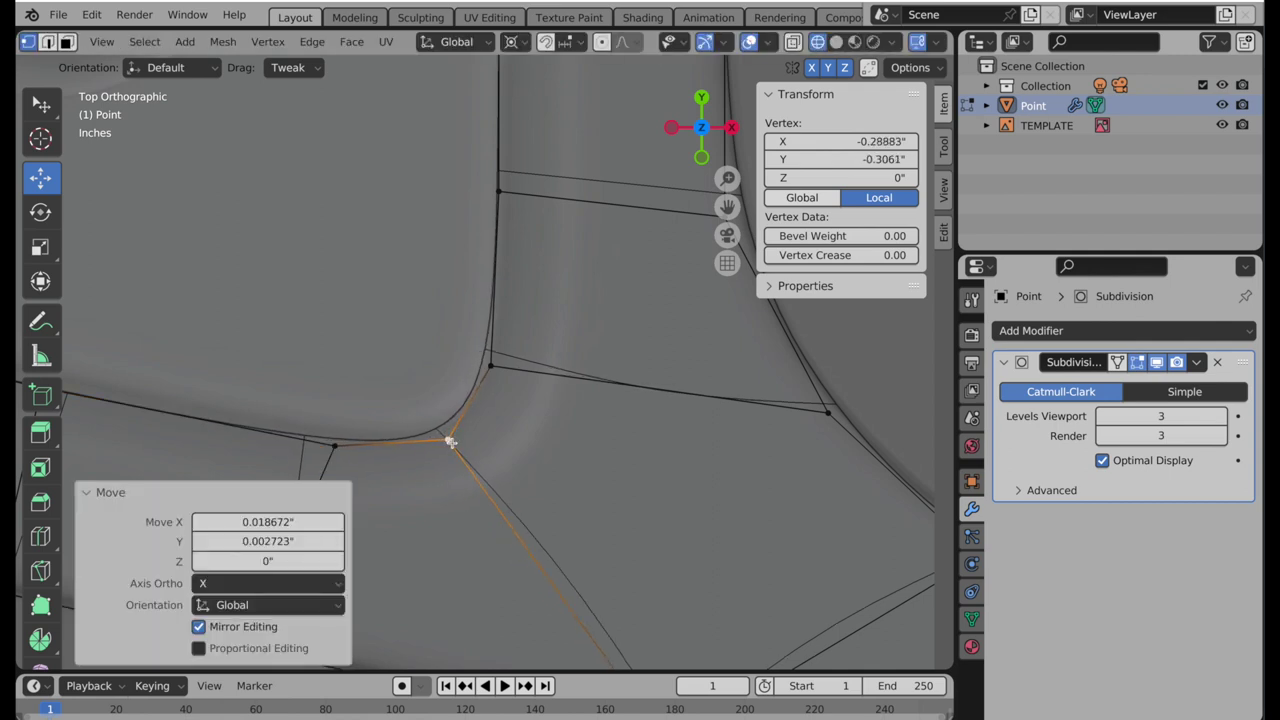
click(491, 366)
drag(491, 366, 493, 379)
drag(448, 439, 457, 436)
- Fine-tune the vertices along the junction's right inner curve to match the template
shift+middle_drag(534, 414, 343, 394)
drag(509, 357, 507, 358)
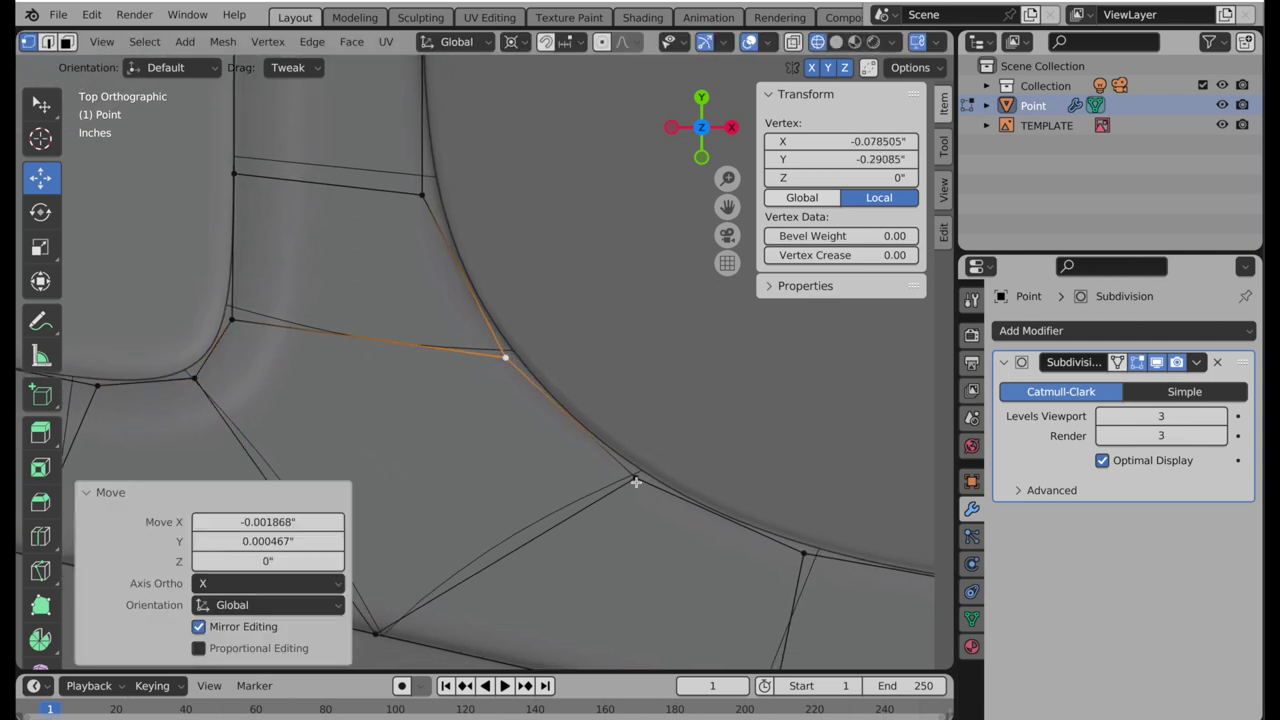
drag(635, 478, 636, 474)
drag(805, 551, 801, 550)
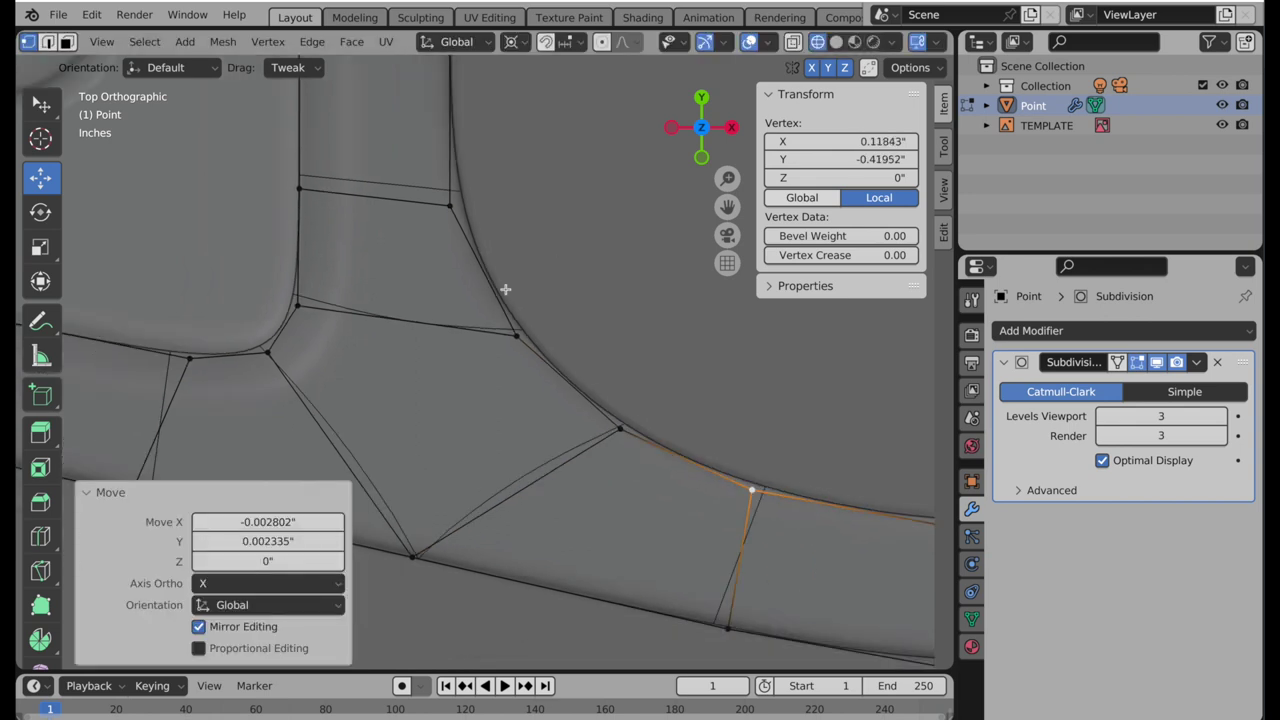
- Examine the reworked lower junction, the upper crossbar junction and the overall mesh against the template
scroll(495, 300, down, 4)
shift+middle_drag(495, 314, 517, 420)
scroll(530, 430, up, 2)
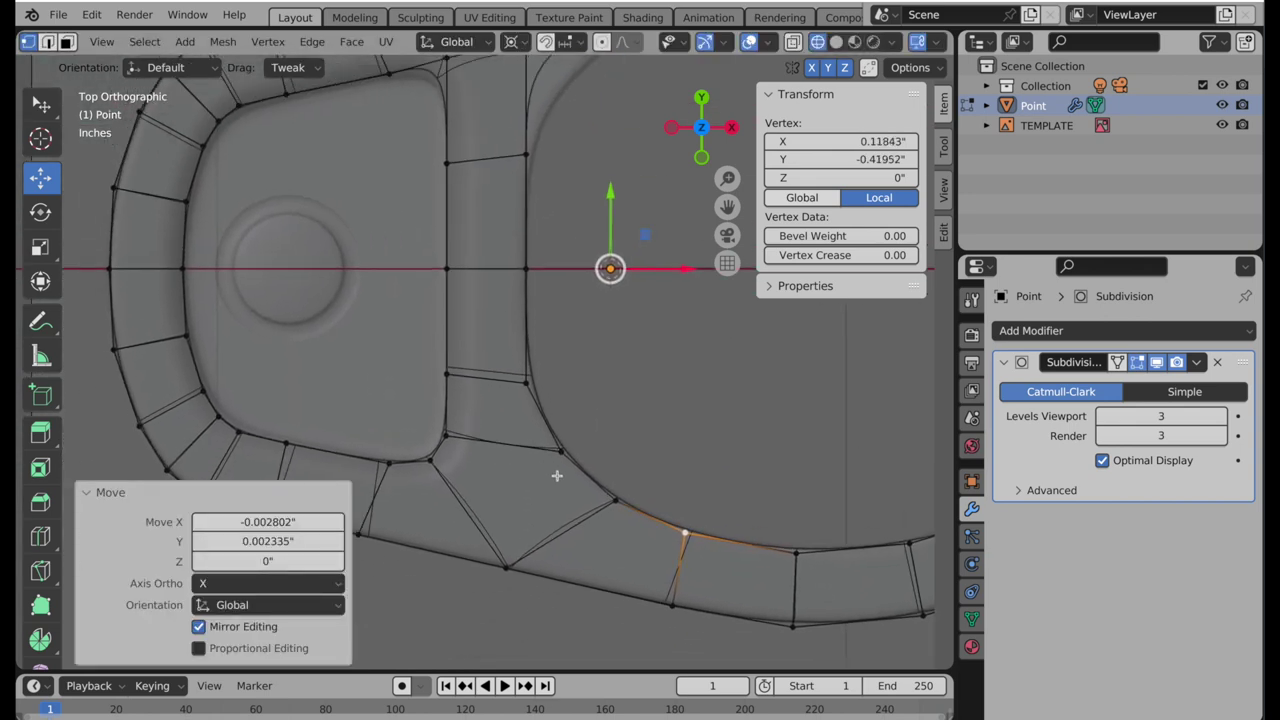
shift+middle_drag(558, 485, 560, 500)
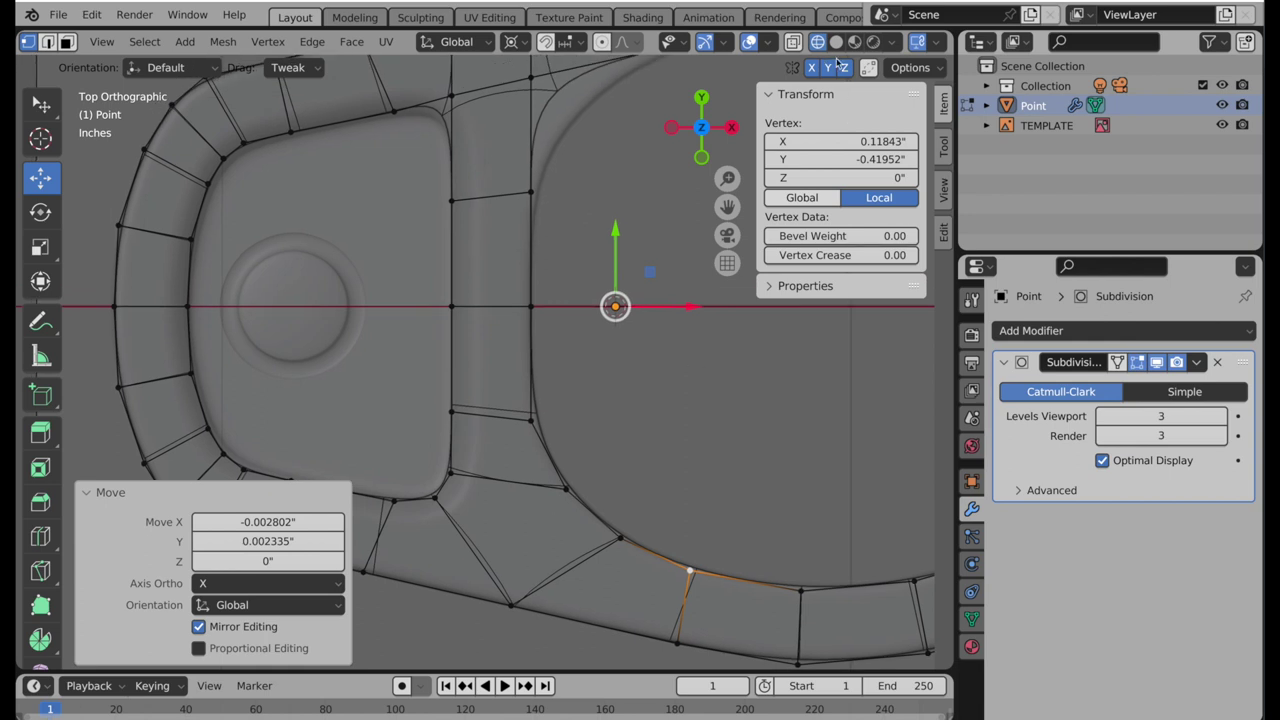
shift+middle_drag(596, 172, 596, 188)
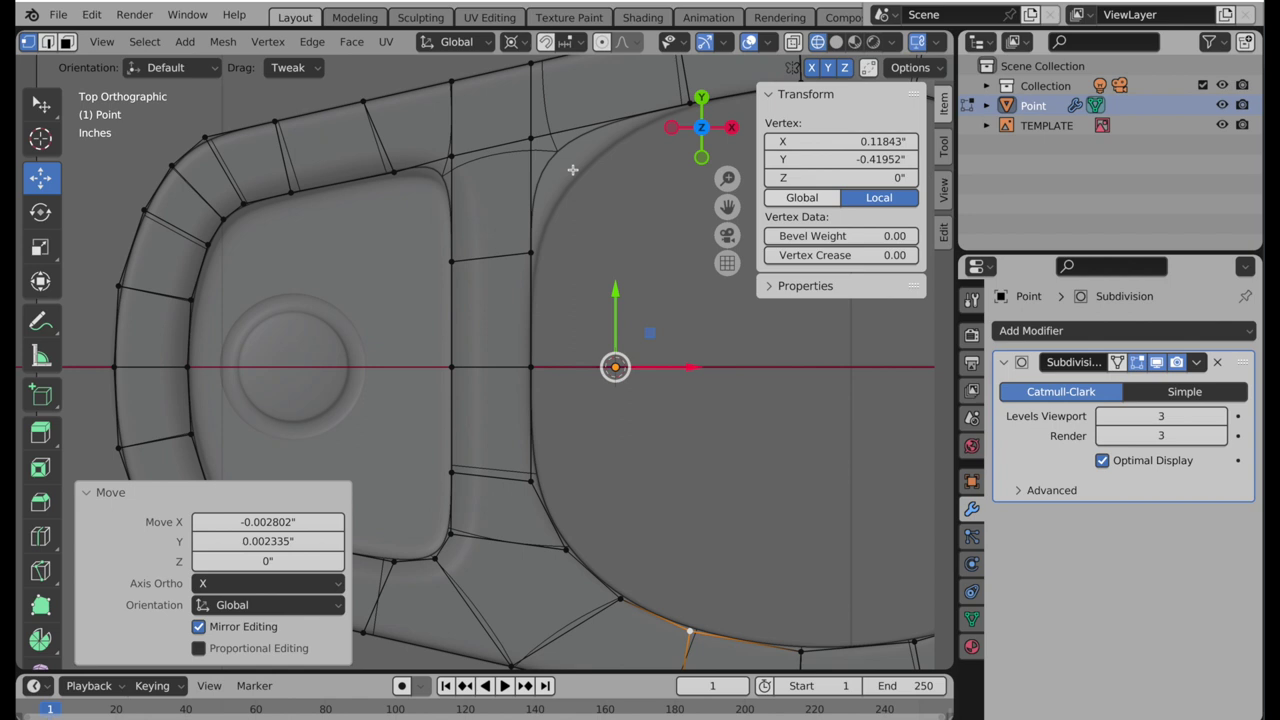
scroll(586, 463, down, 1)
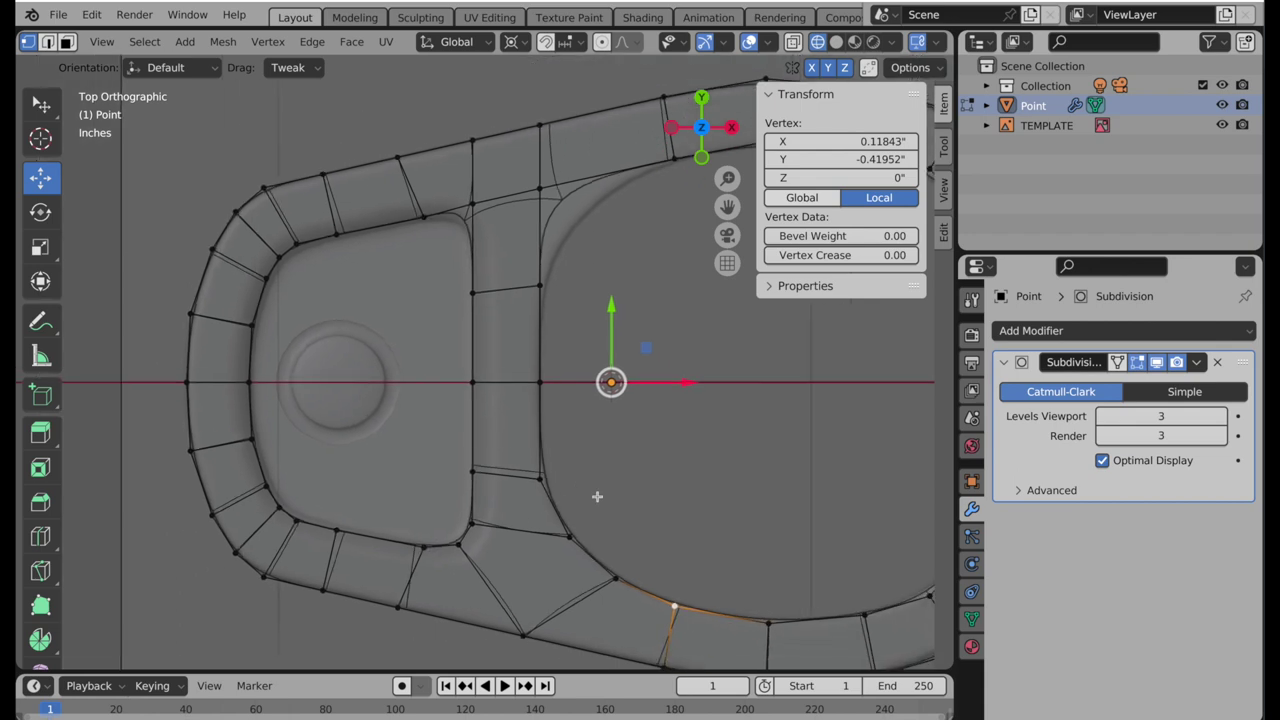
shift+middle_drag(608, 494, 509, 451)
scroll(509, 451, down, 1)
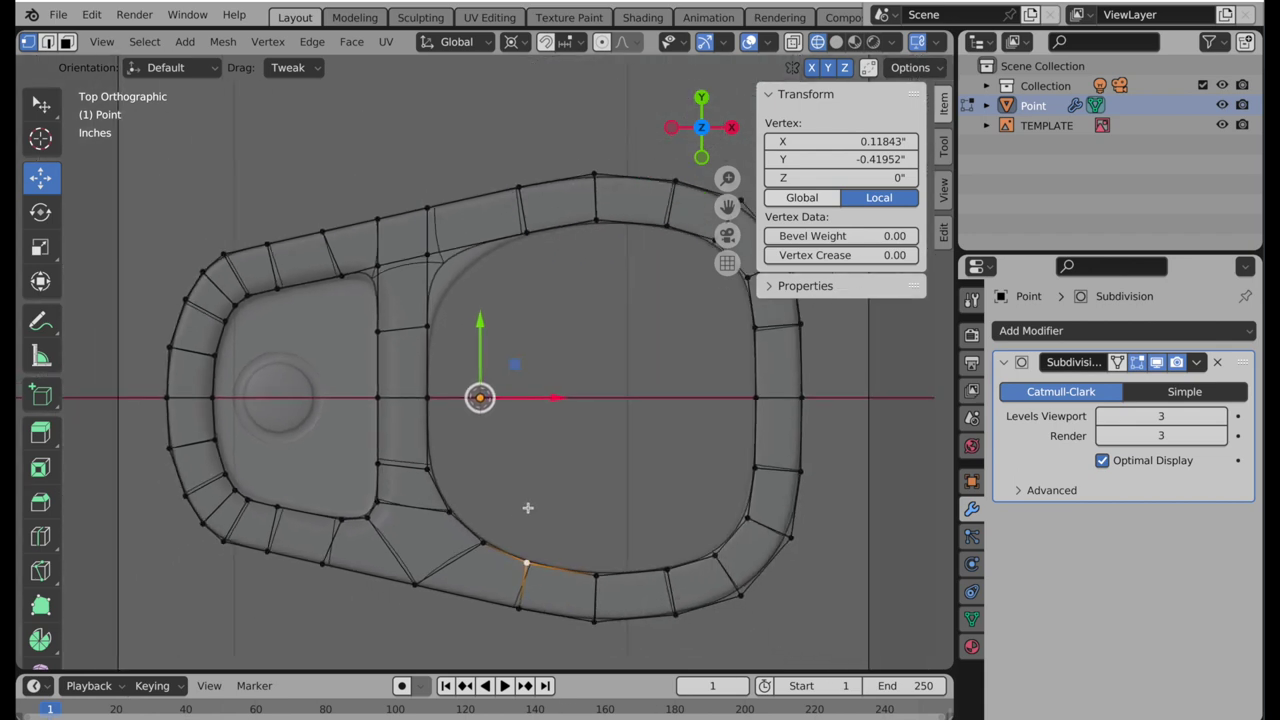
- Set the drag action to Select Box in face selection mode and hide the Subdivision modifier in the viewport
click(290, 67)
click(305, 149)
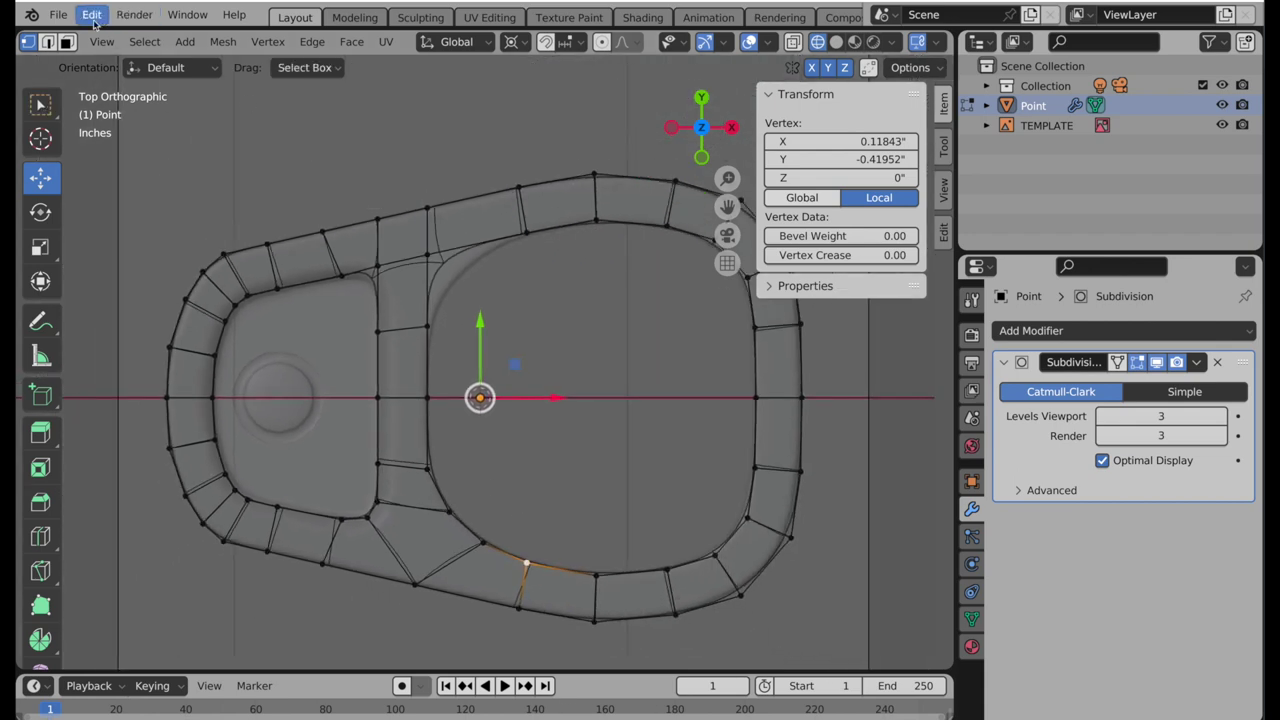
click(67, 41)
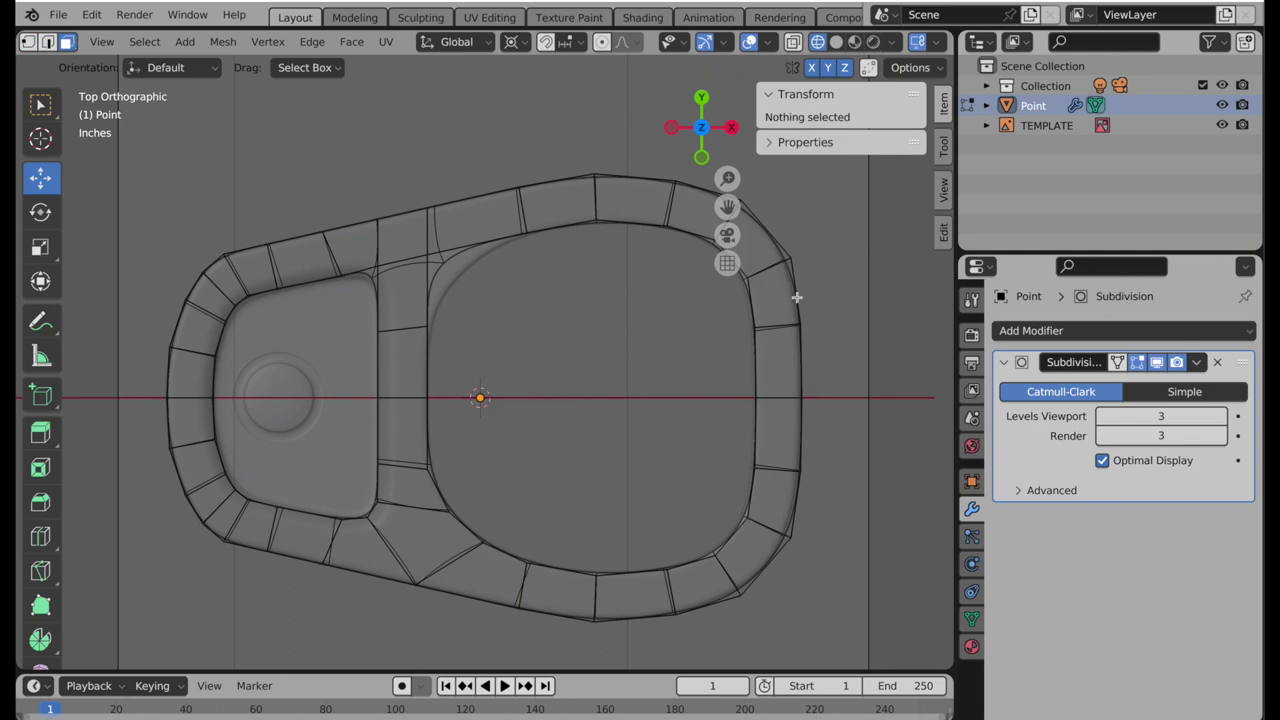
click(1137, 362)
click(1005, 362)
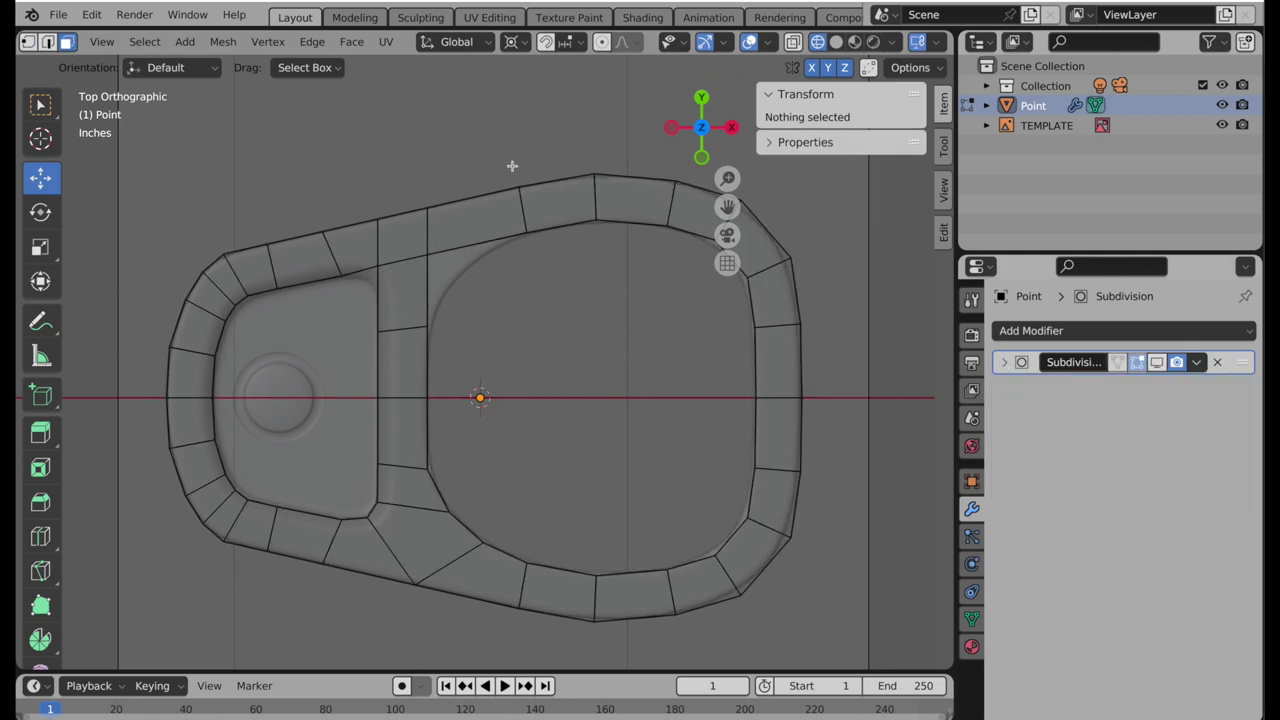
- Delete all the faces in the half of the mesh above the X axis line
drag(129, 108, 916, 397)
key(x)
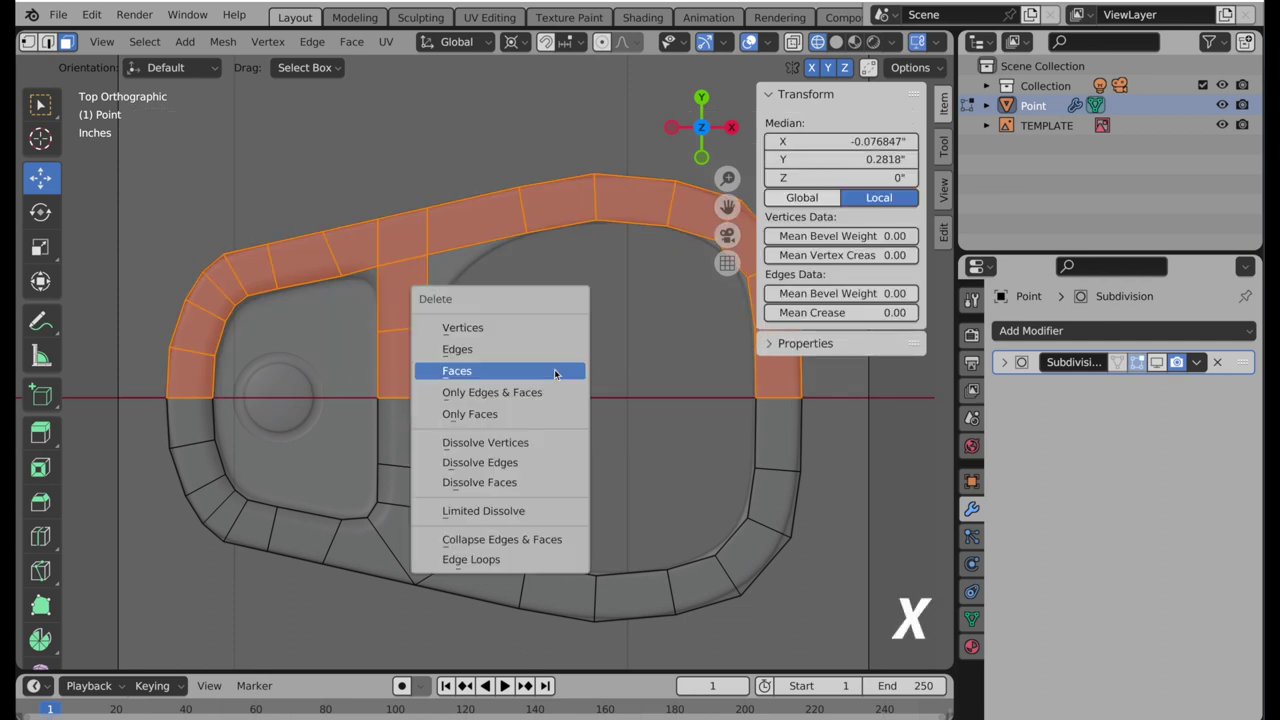
click(555, 373)
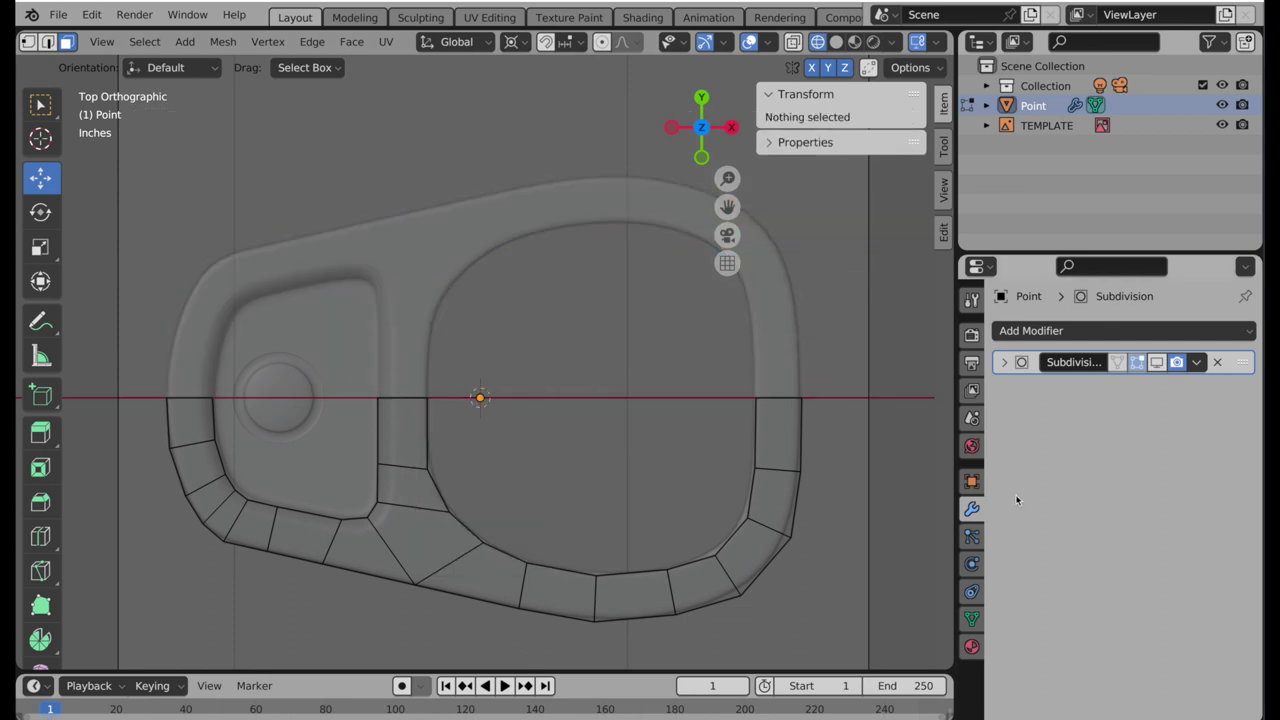
- Add a Mirror modifier and set it to mirror the remaining half across the Y axis only
click(1066, 331)
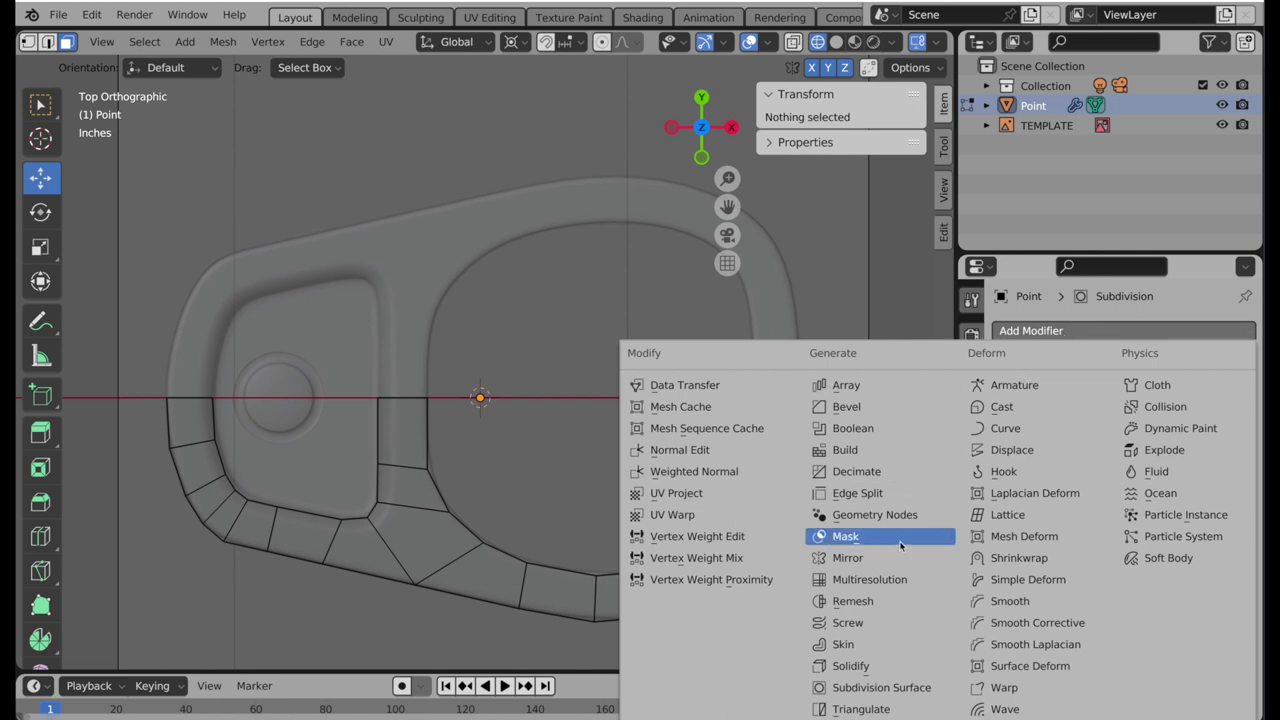
click(874, 561)
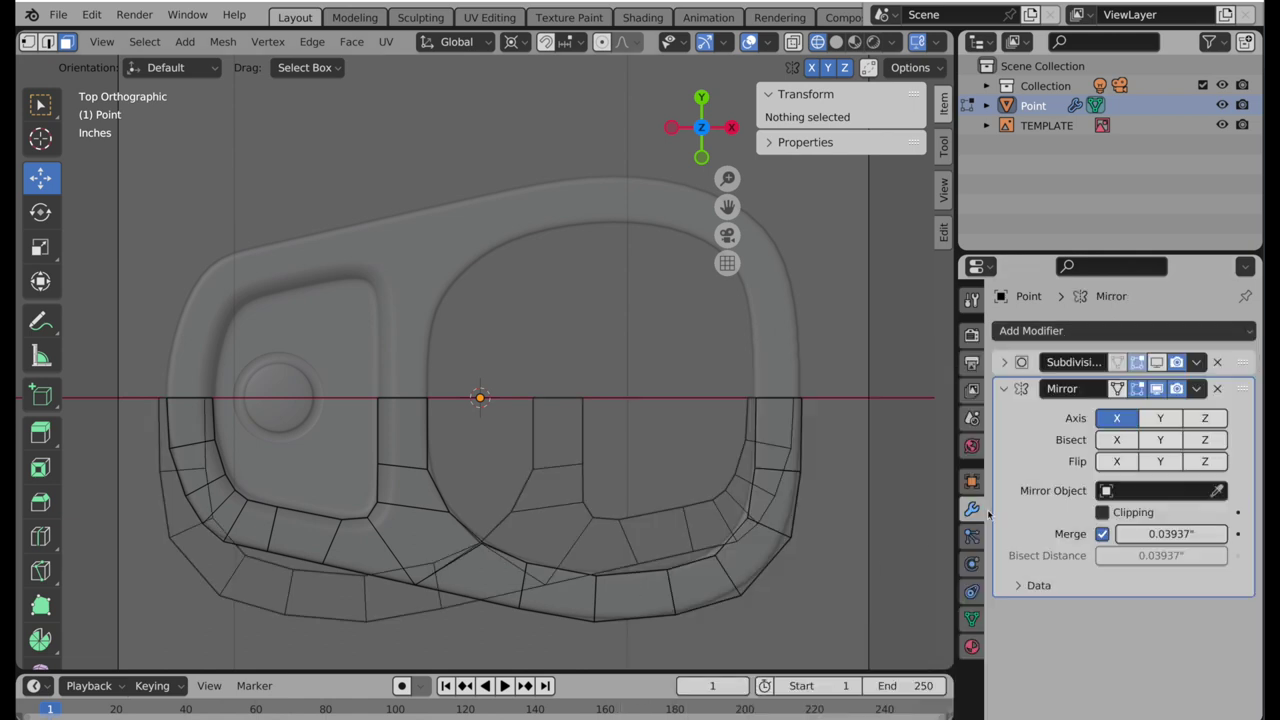
click(1161, 419)
click(1130, 422)
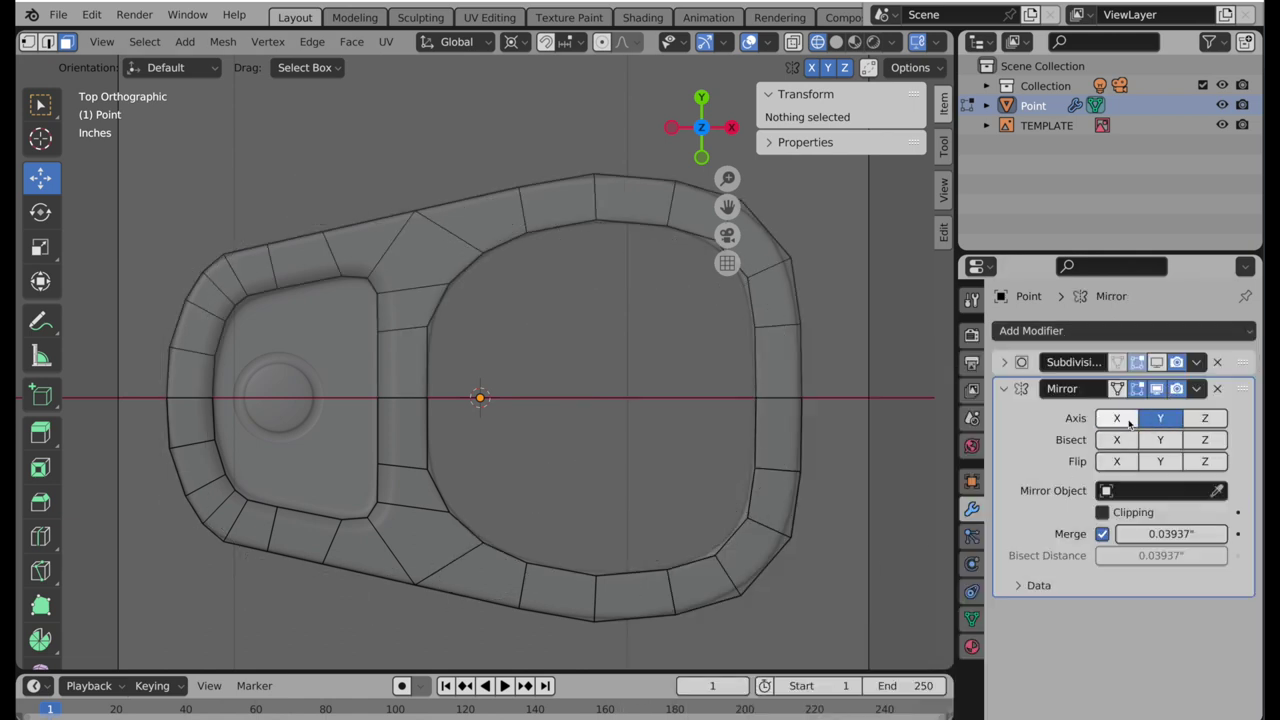
- Apply the Mirror modifier in Object Mode and return to editing the mesh
key(Tab)
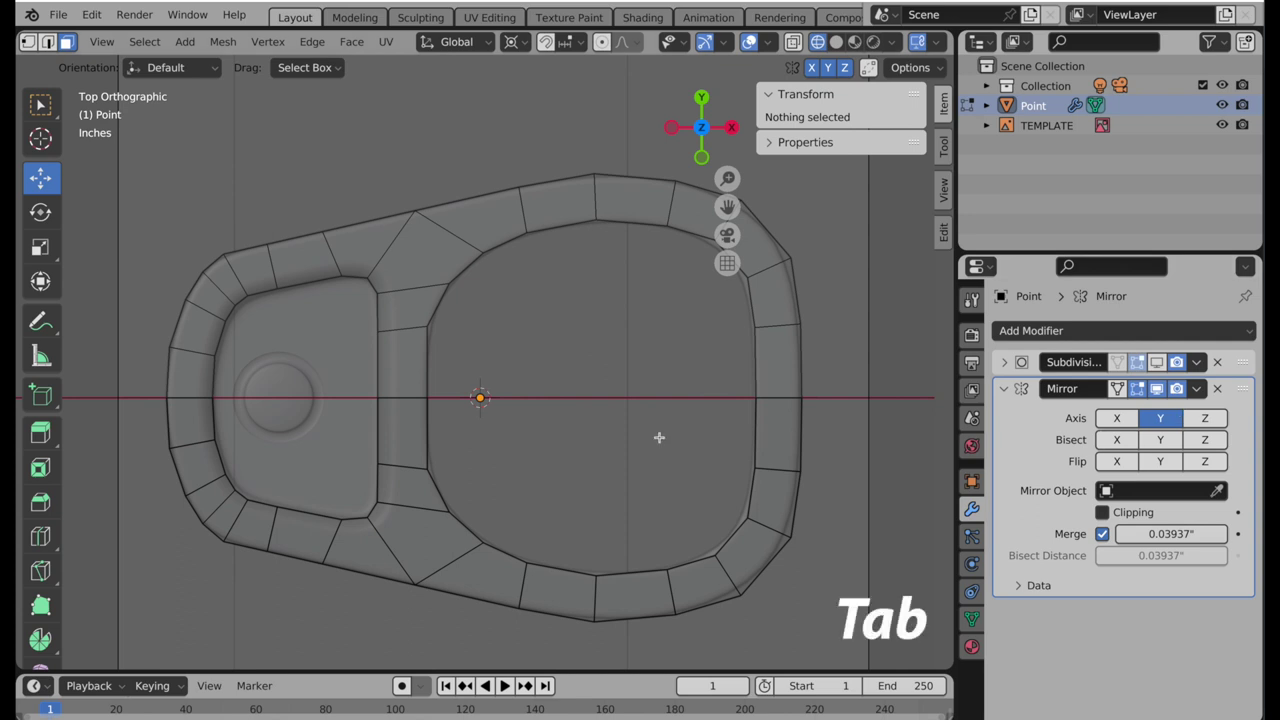
click(1196, 389)
click(1176, 411)
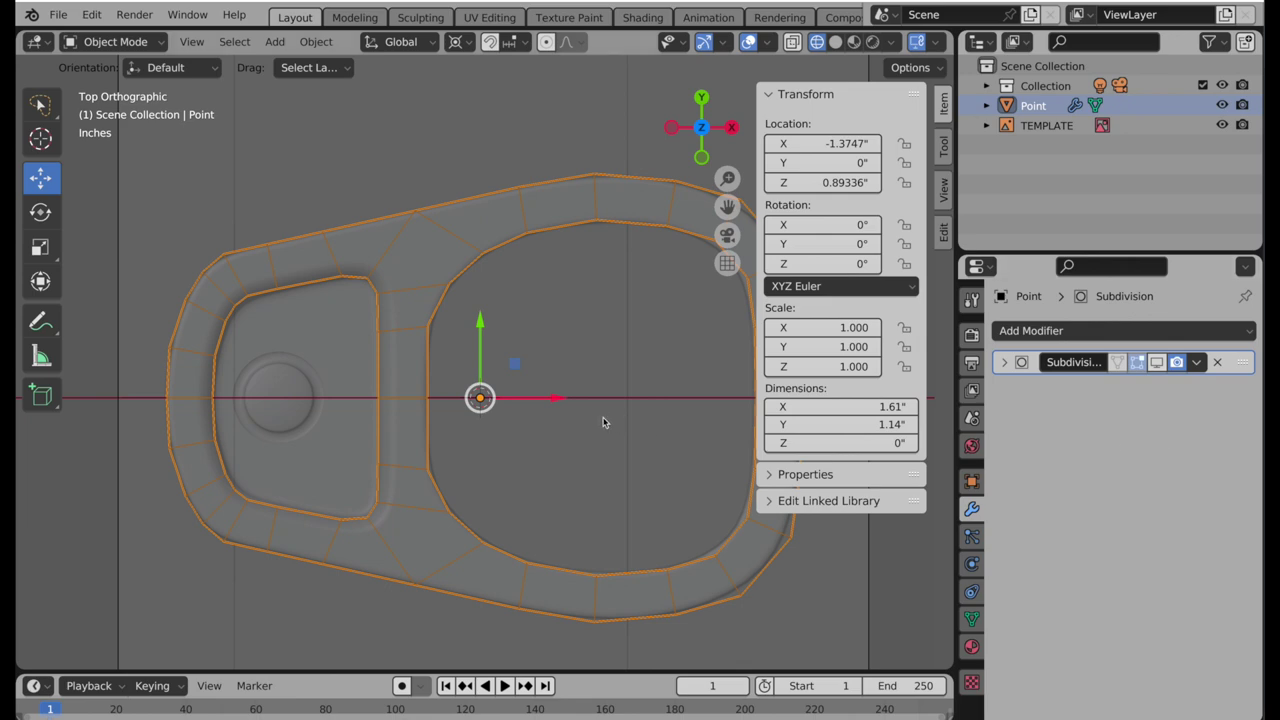
key(Tab)
- Inset all the faces of the pull-tab together with a thickness of about 0.02"
scroll(611, 449, up, 3)
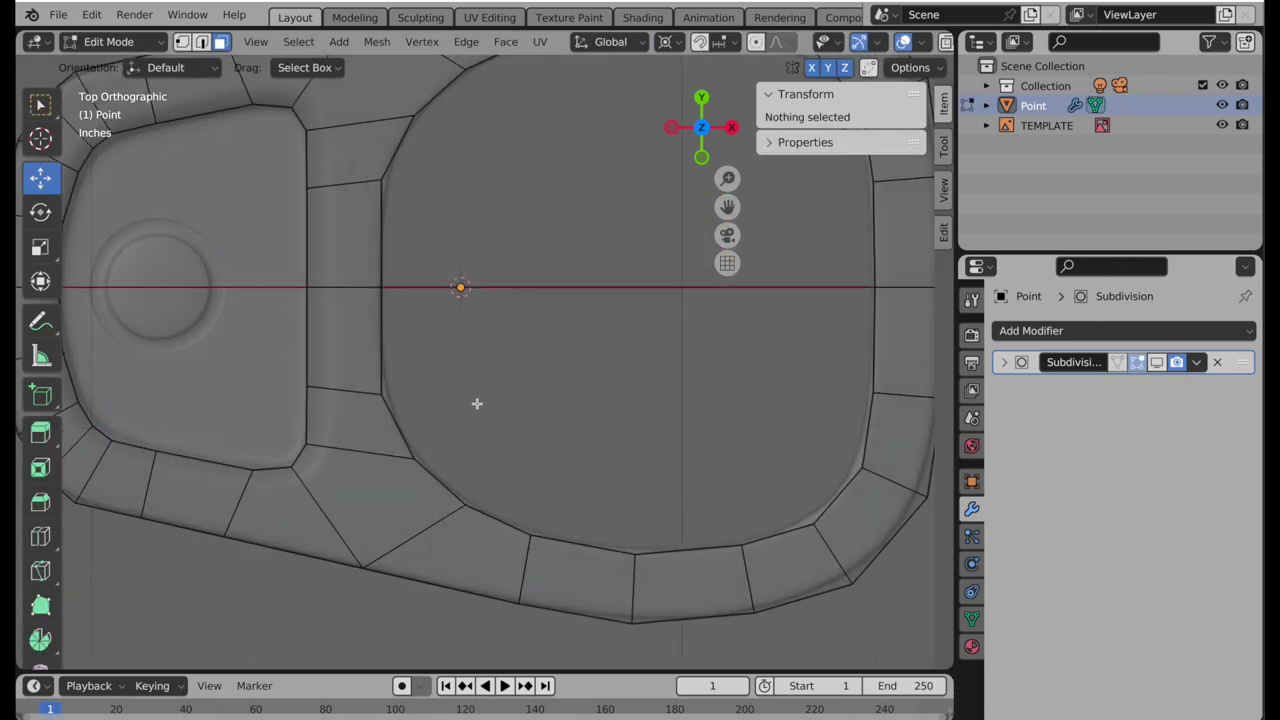
shift+middle_drag(476, 403, 576, 439)
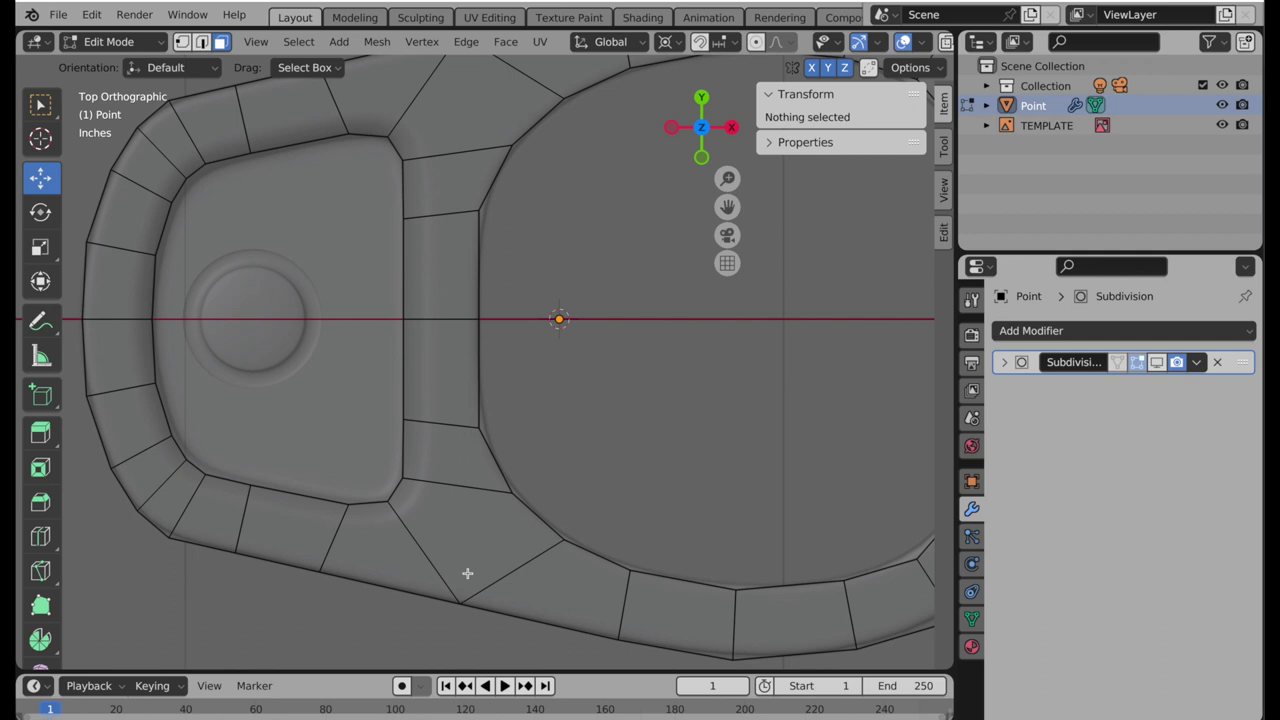
key(a)
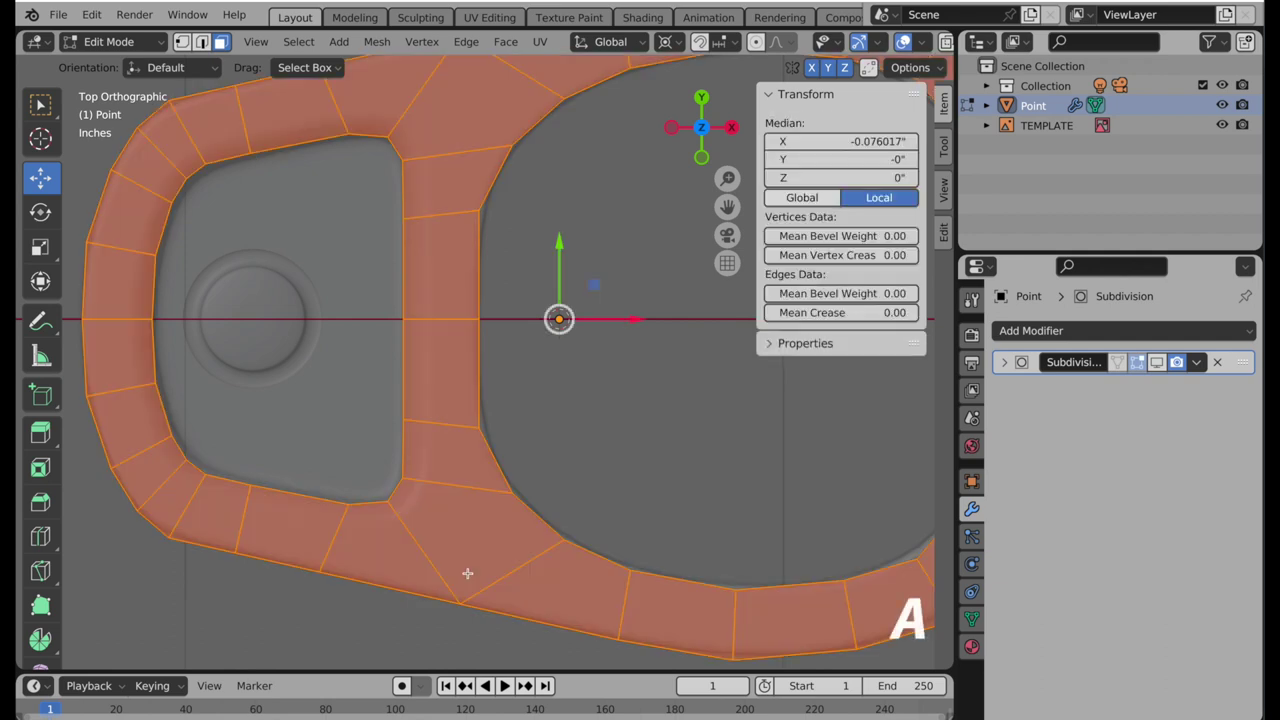
shift+middle_drag(819, 624, 700, 560)
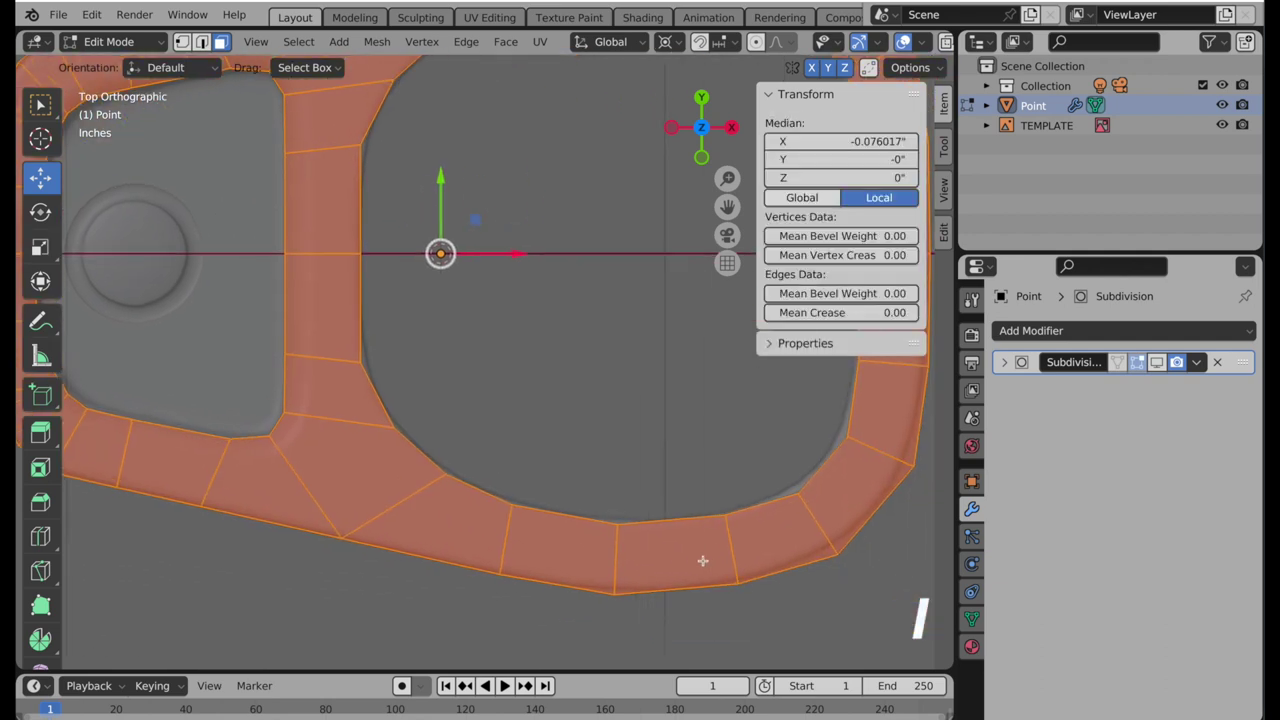
key(i)
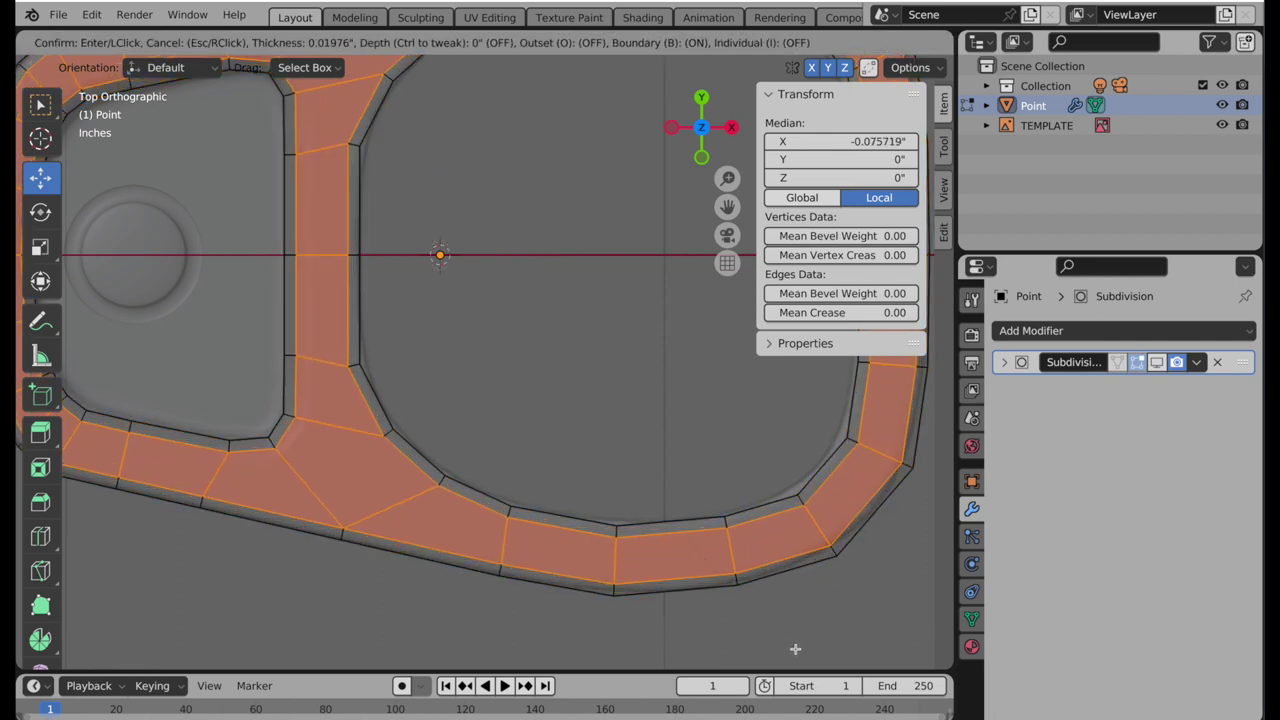
click(795, 649)
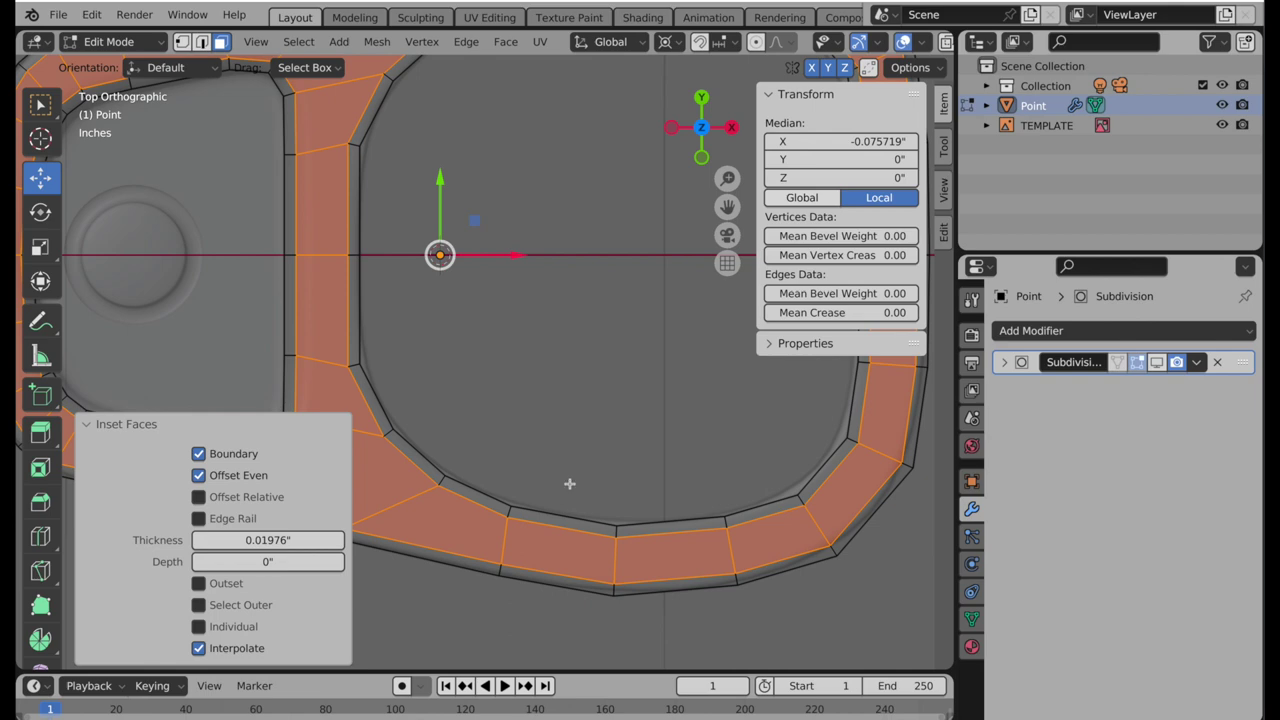
- Isolate the pull-tab mesh in local view and select all of its faces
key(alt+a)
key(KP_Divide)
key(a)
middle_drag(683, 423, 480, 397)
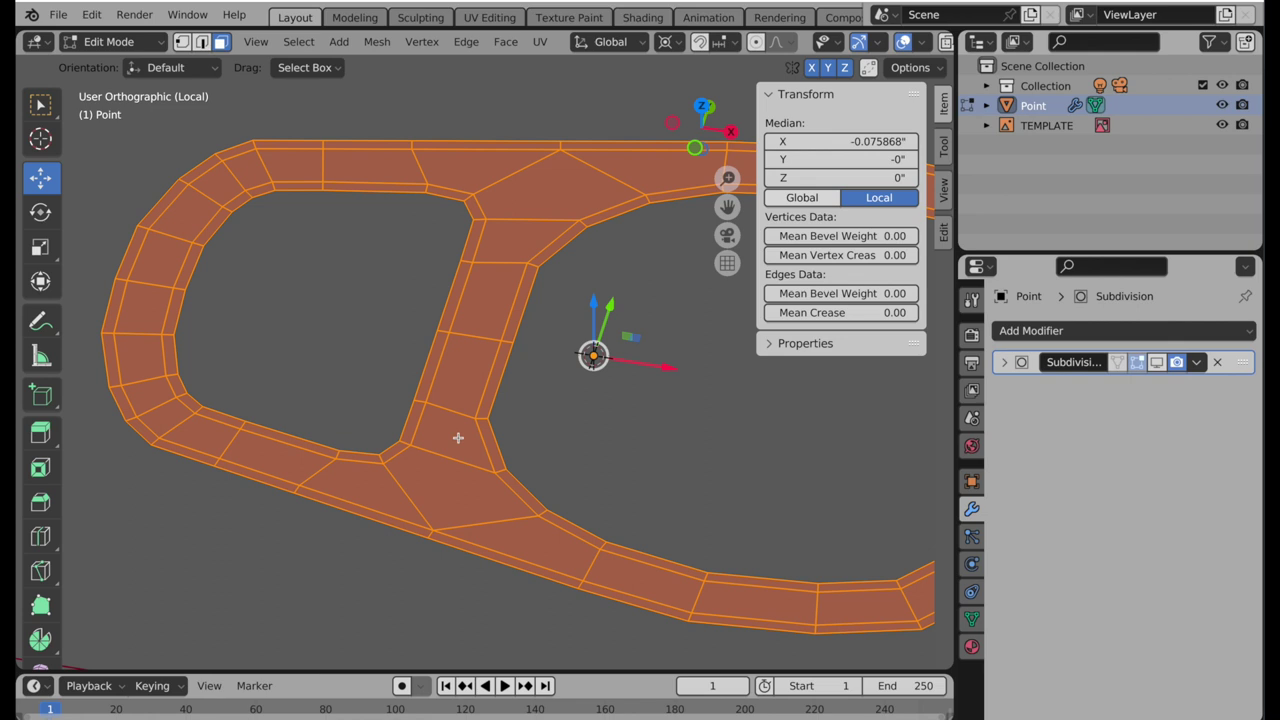
middle_drag(460, 476, 391, 446)
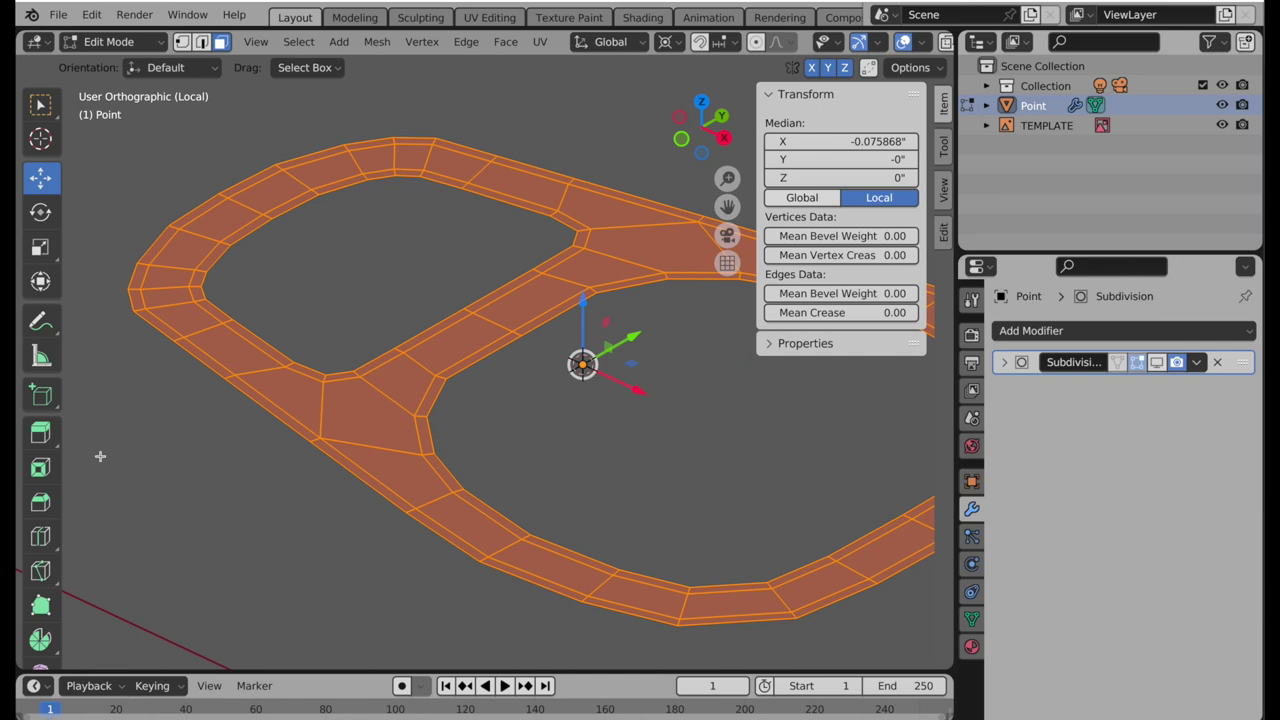
- Extrude all the faces straight up along Z by 0.055" with the Extrude Region tool
click(45, 438)
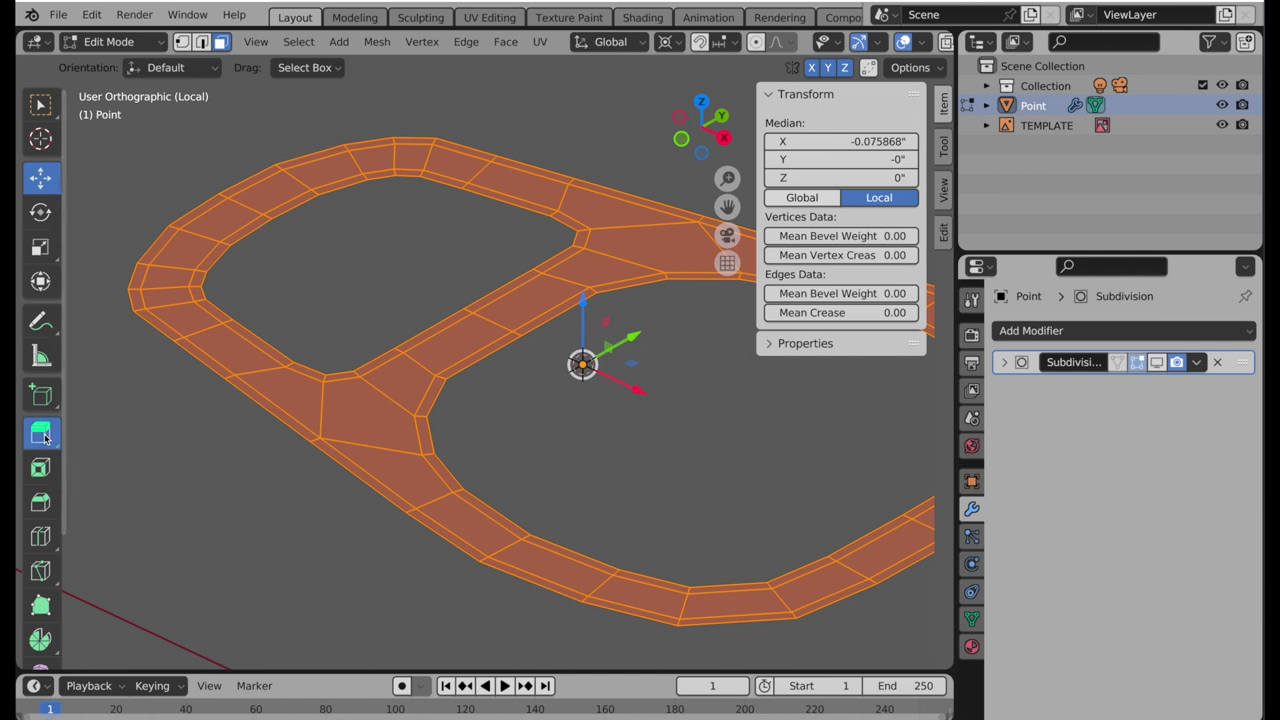
click(681, 138)
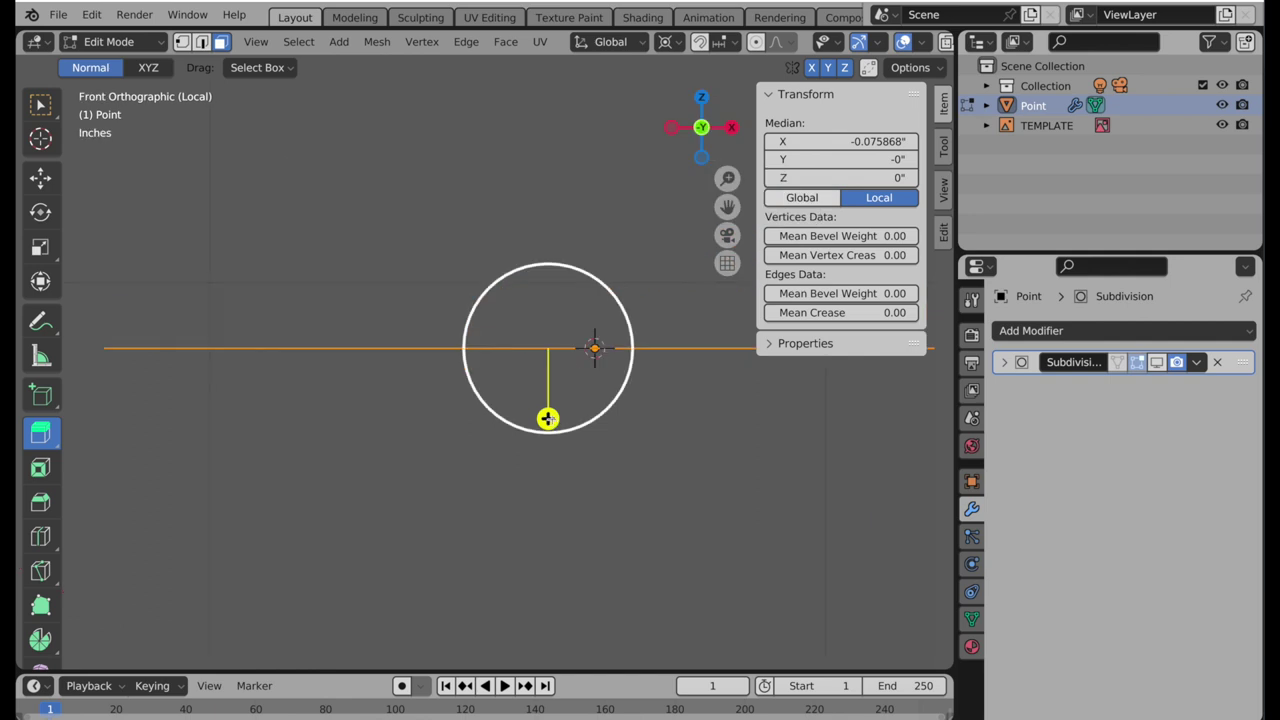
drag(547, 418, 555, 388)
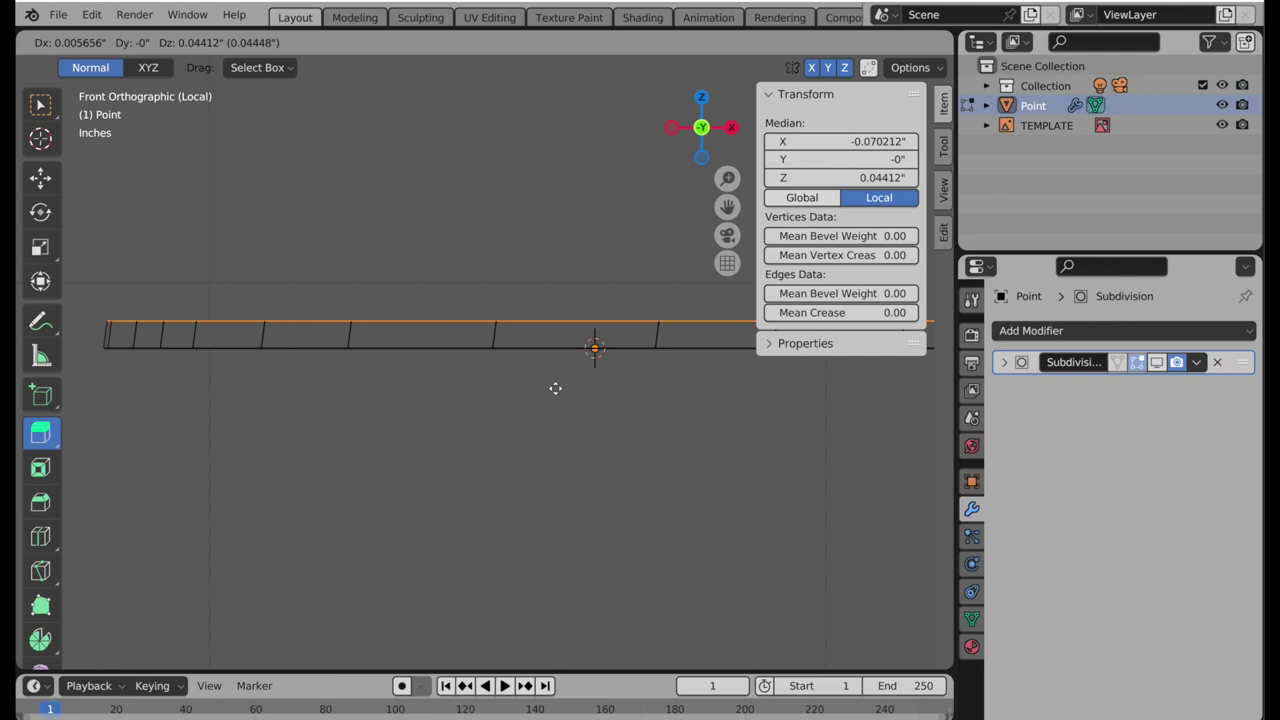
key(z)
drag(555, 388, 555, 373)
click(288, 561)
text(.)
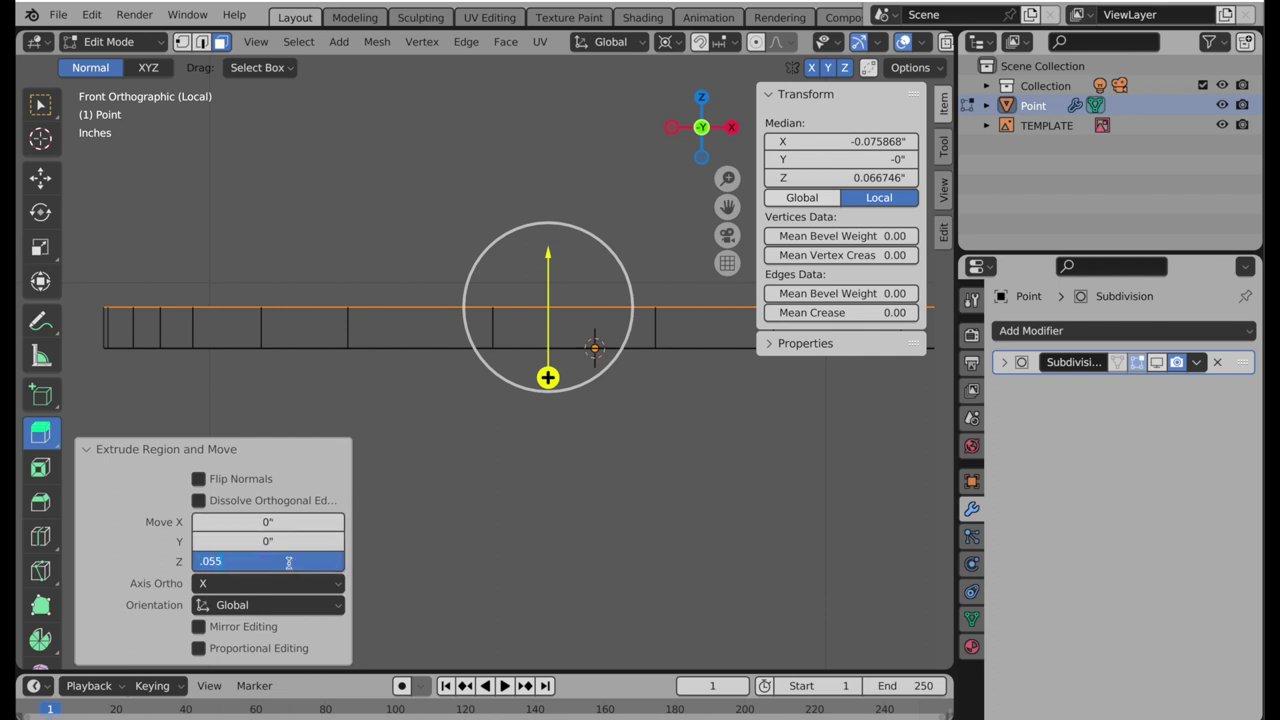
text(055)
key(Return)
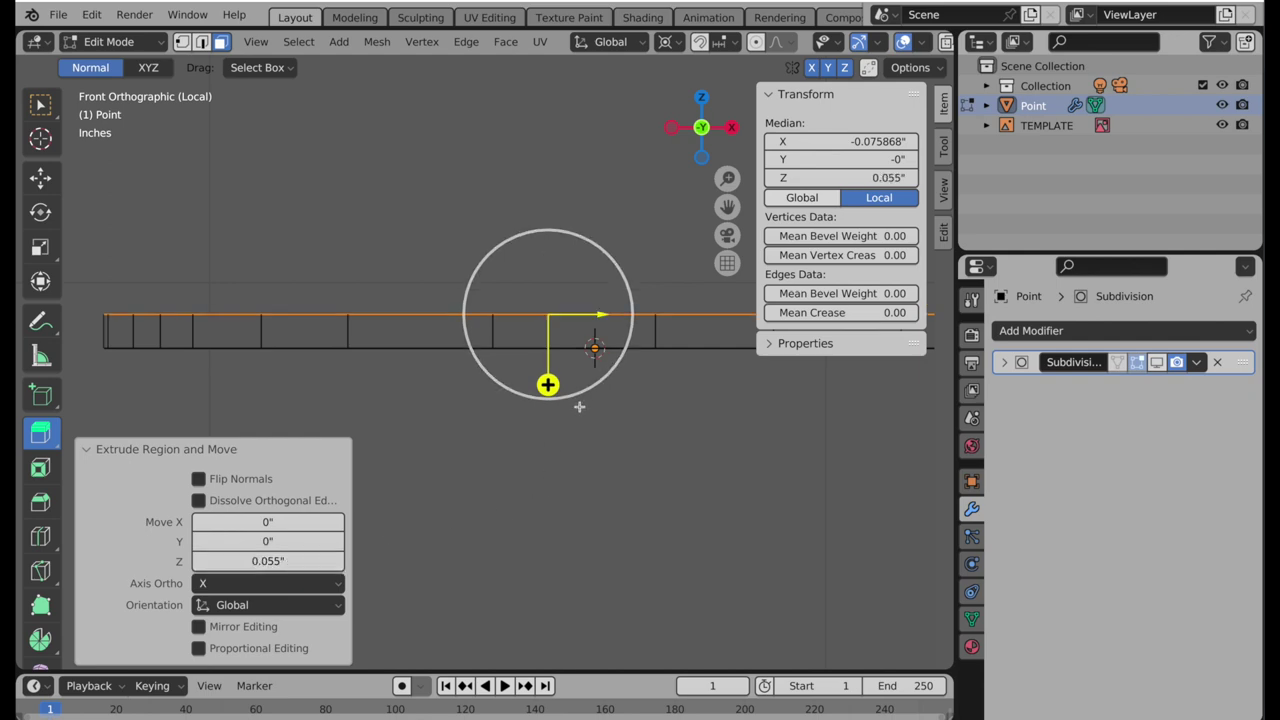
- Add one centred loop cut around the outer side wall and one around the large opening's inner wall
middle_drag(580, 409, 478, 474)
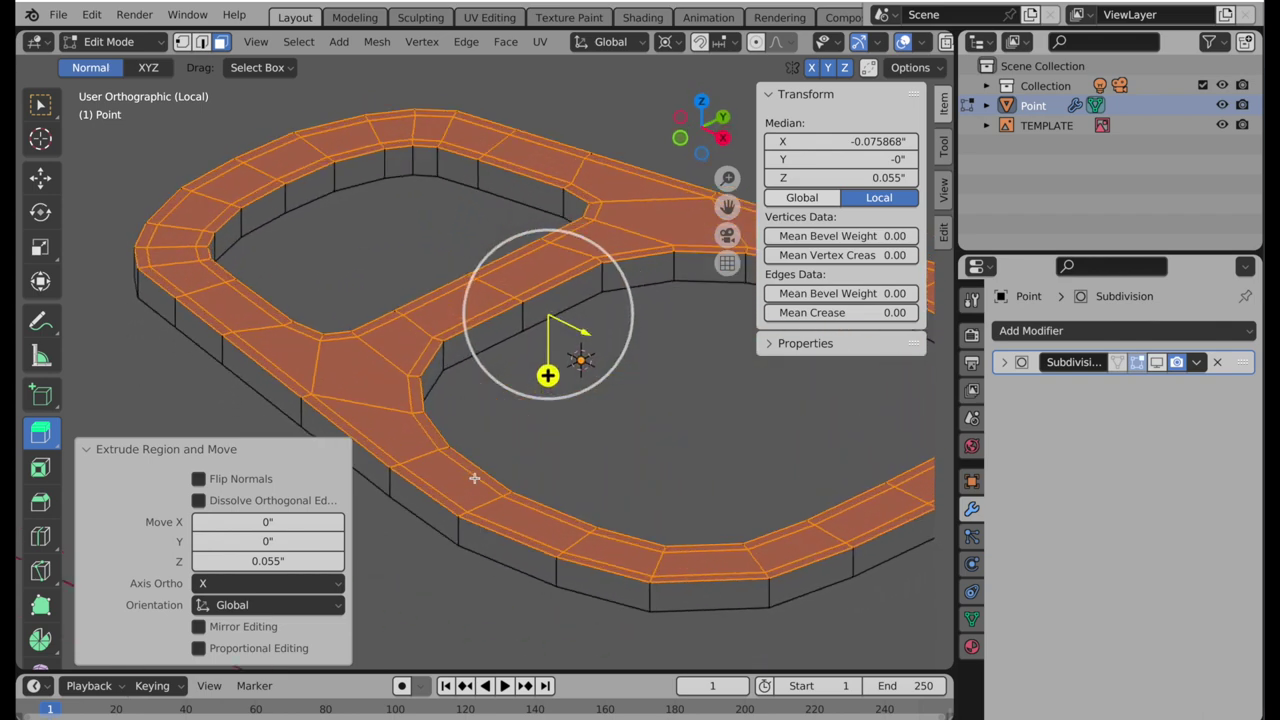
click(39, 542)
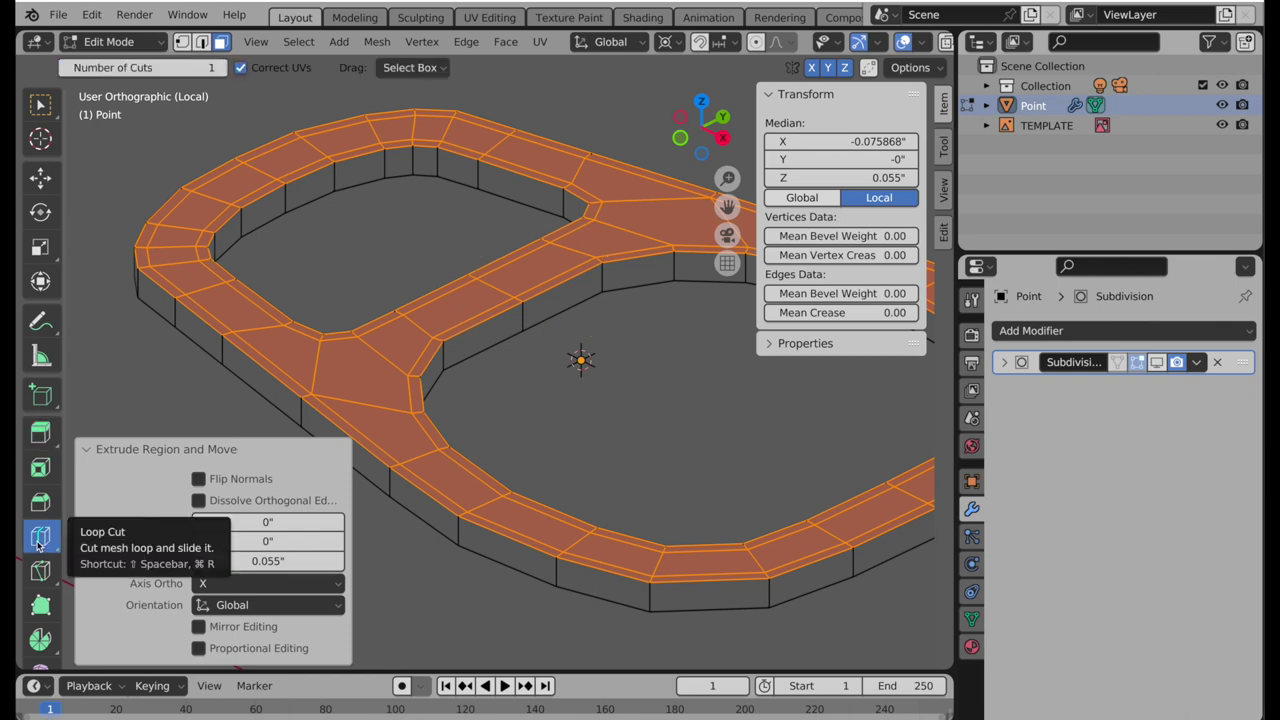
click(226, 352)
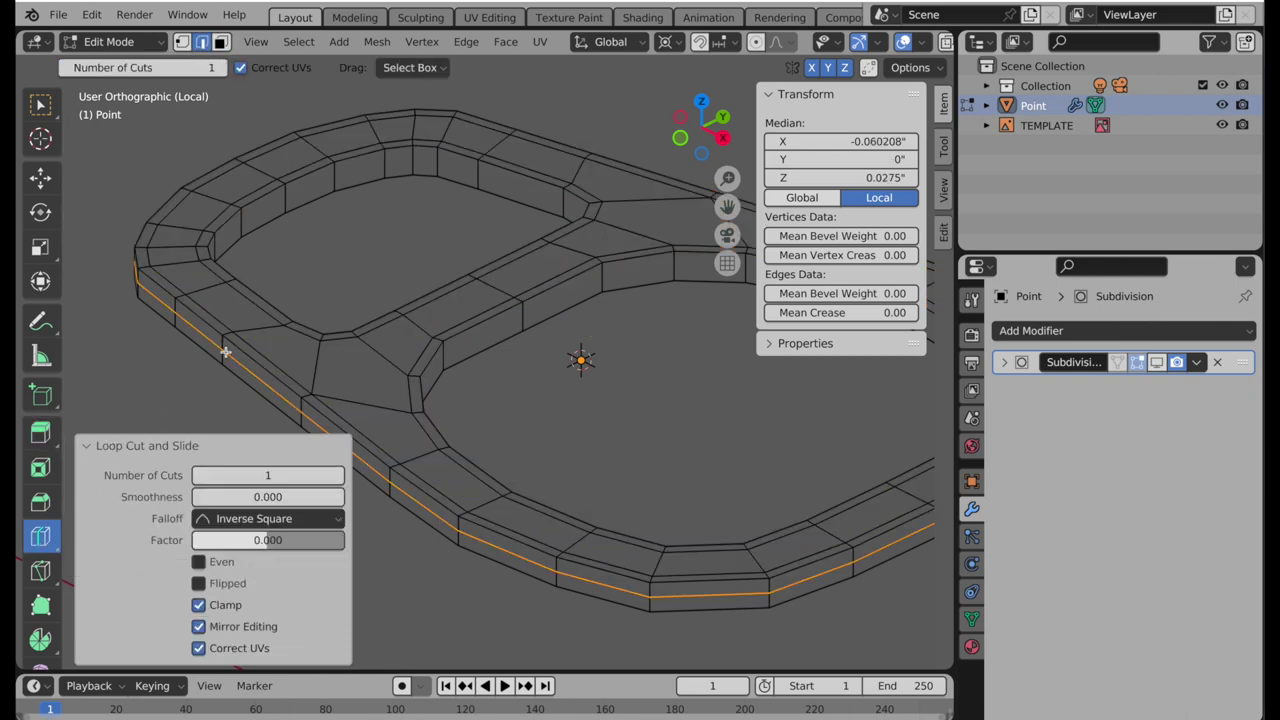
click(517, 318)
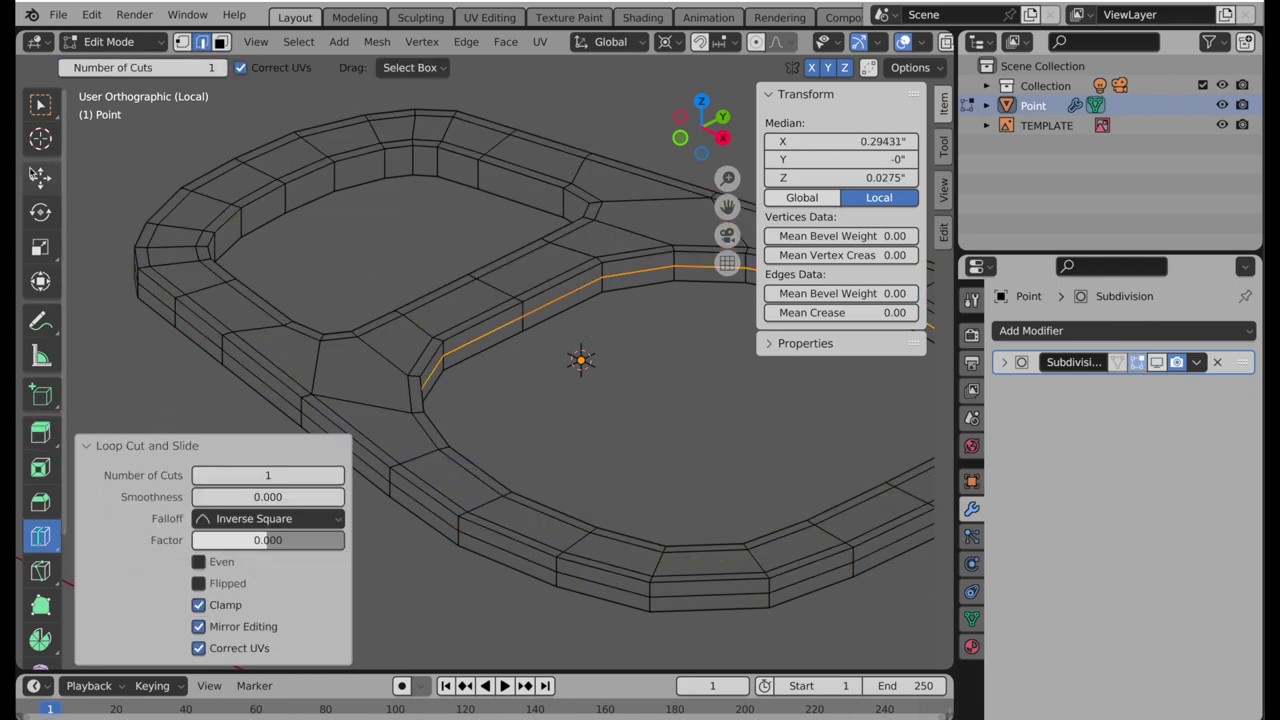
- Dissolve the inset edge loop around the small opening on the top surface
click(40, 177)
scroll(445, 393, up, 3)
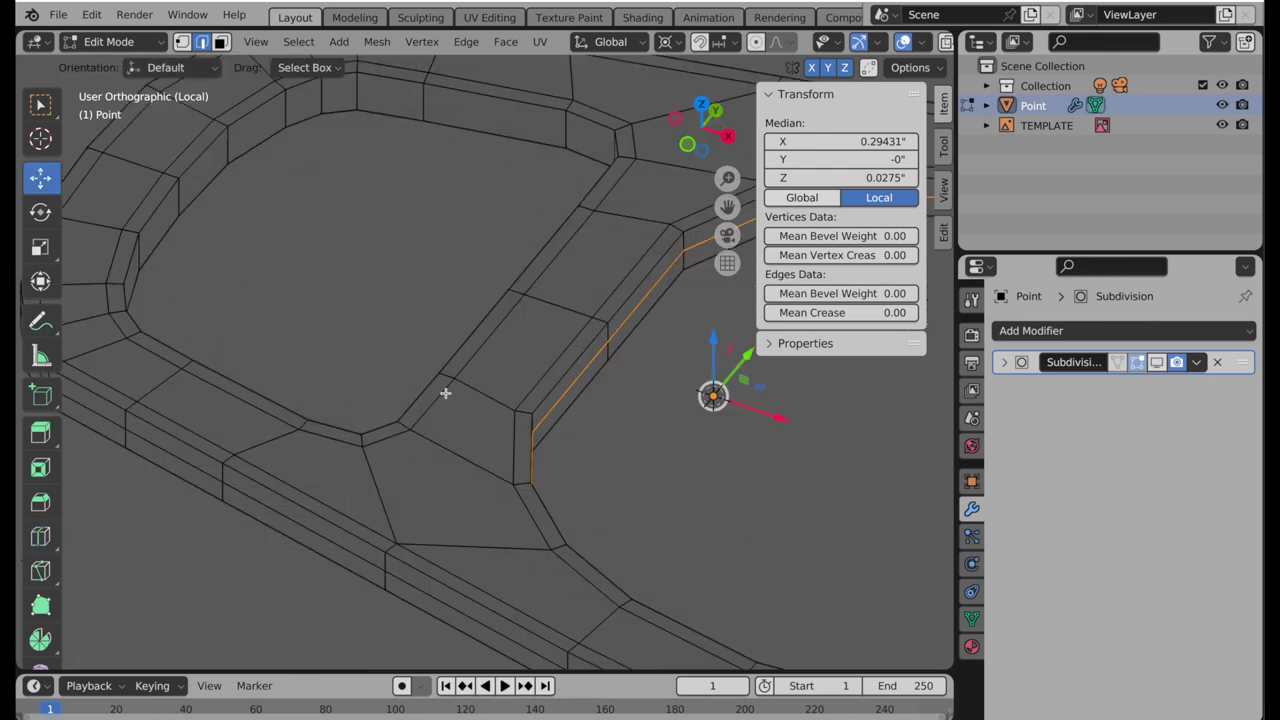
alt+click(446, 396)
right_click(446, 392)
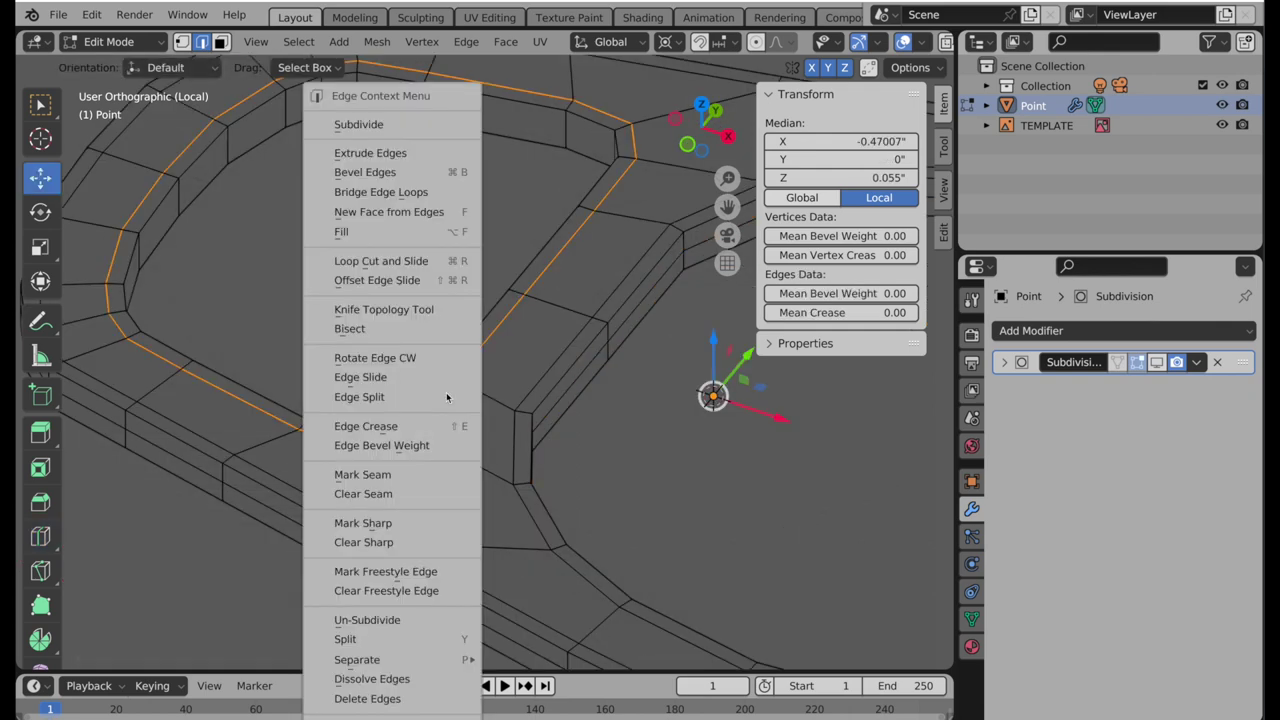
click(400, 680)
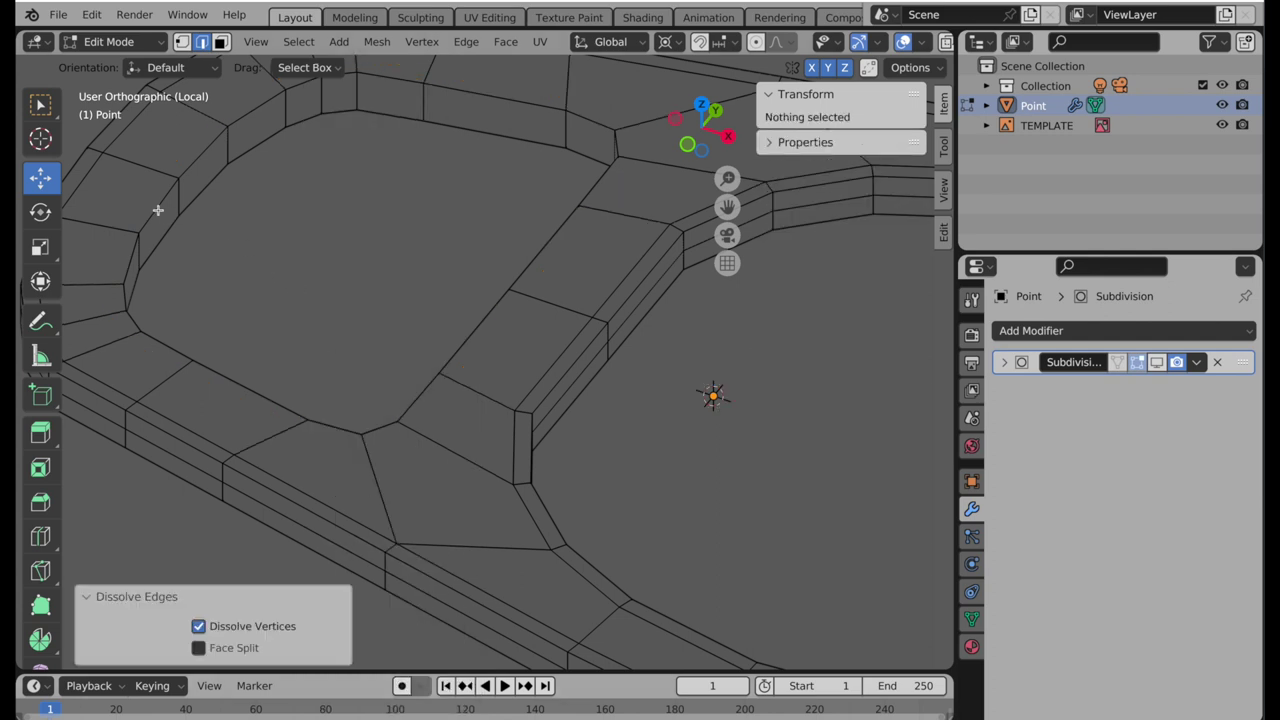
- Bevel the top edge loop of the small opening with a width of about 0.038" and one segment
alt+click(158, 210)
middle_drag(160, 206, 410, 386)
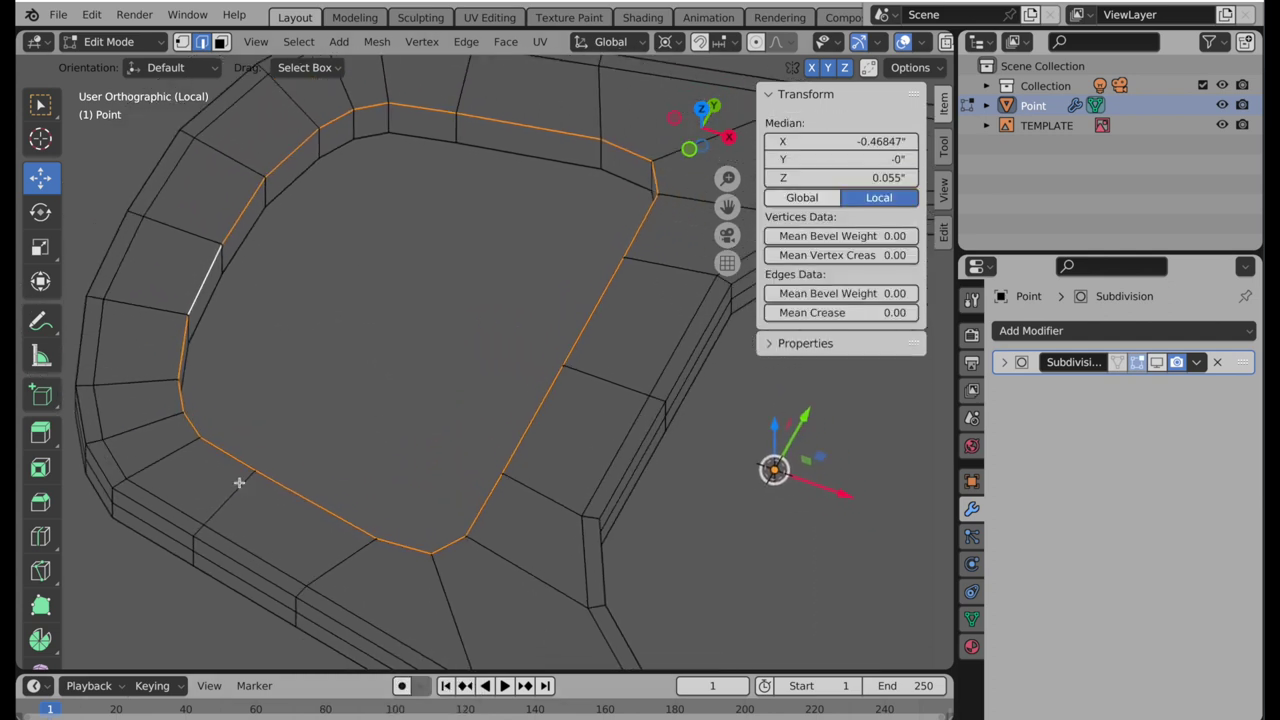
click(41, 503)
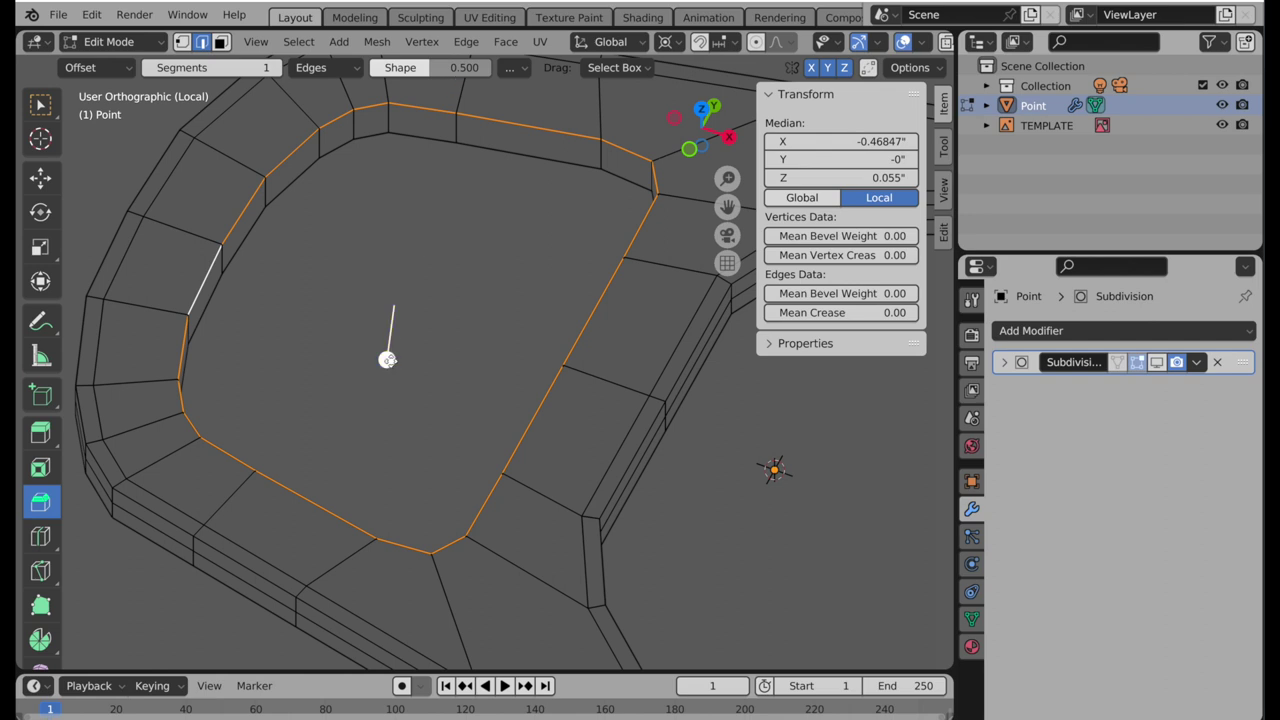
drag(387, 360, 386, 371)
middle_drag(386, 371, 602, 397)
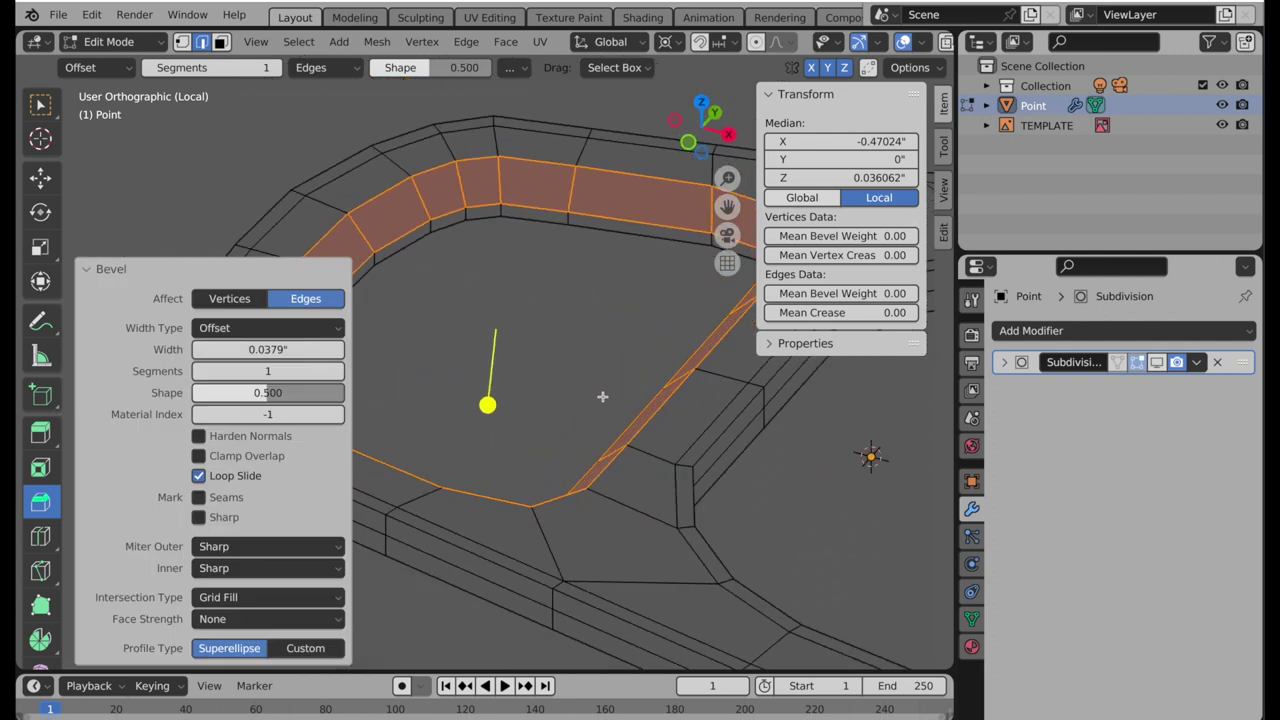
click(95, 268)
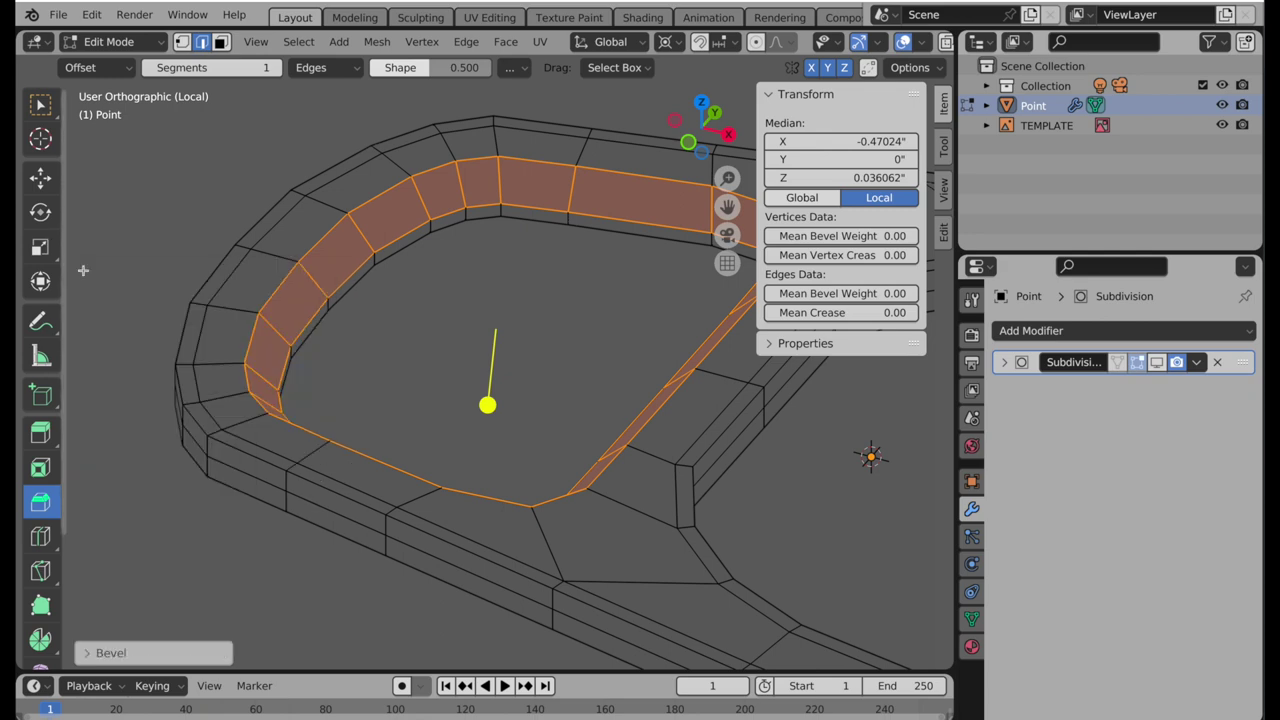
- Delete the ring of wall faces beneath the bevel around the small opening
middle_drag(520, 309, 492, 325)
scroll(492, 325, up, 2)
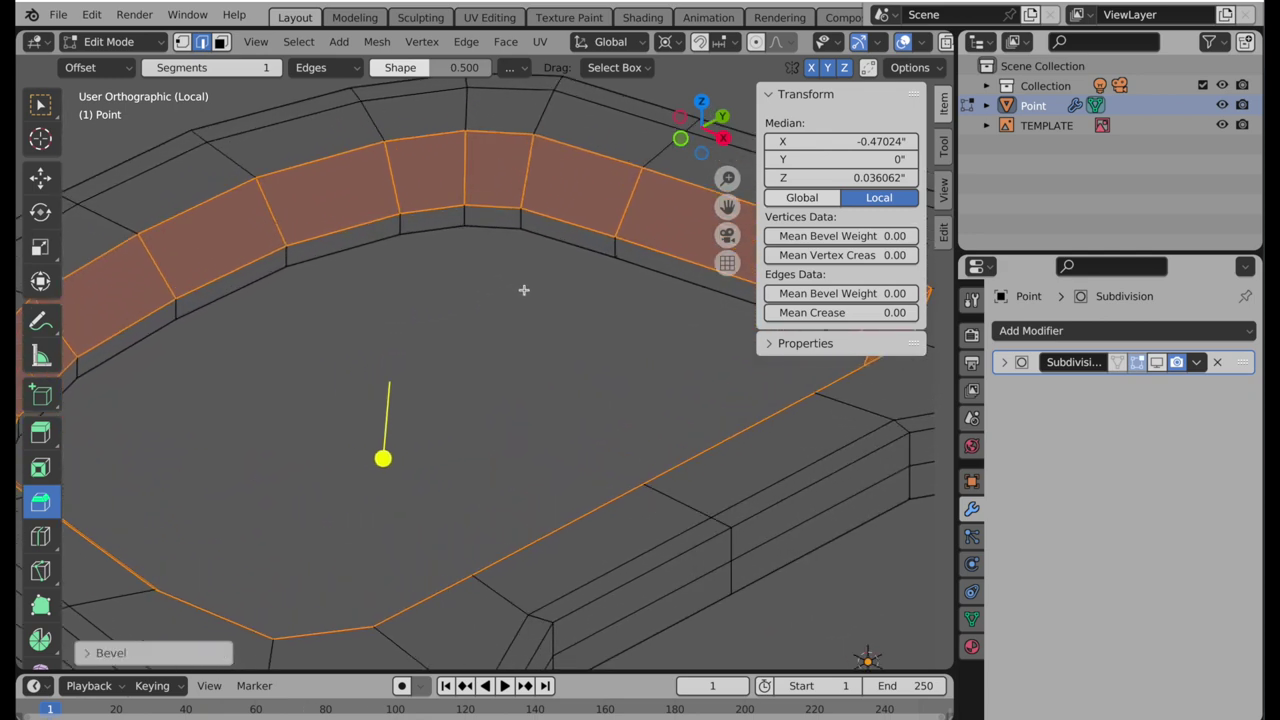
click(221, 41)
alt+click(401, 229)
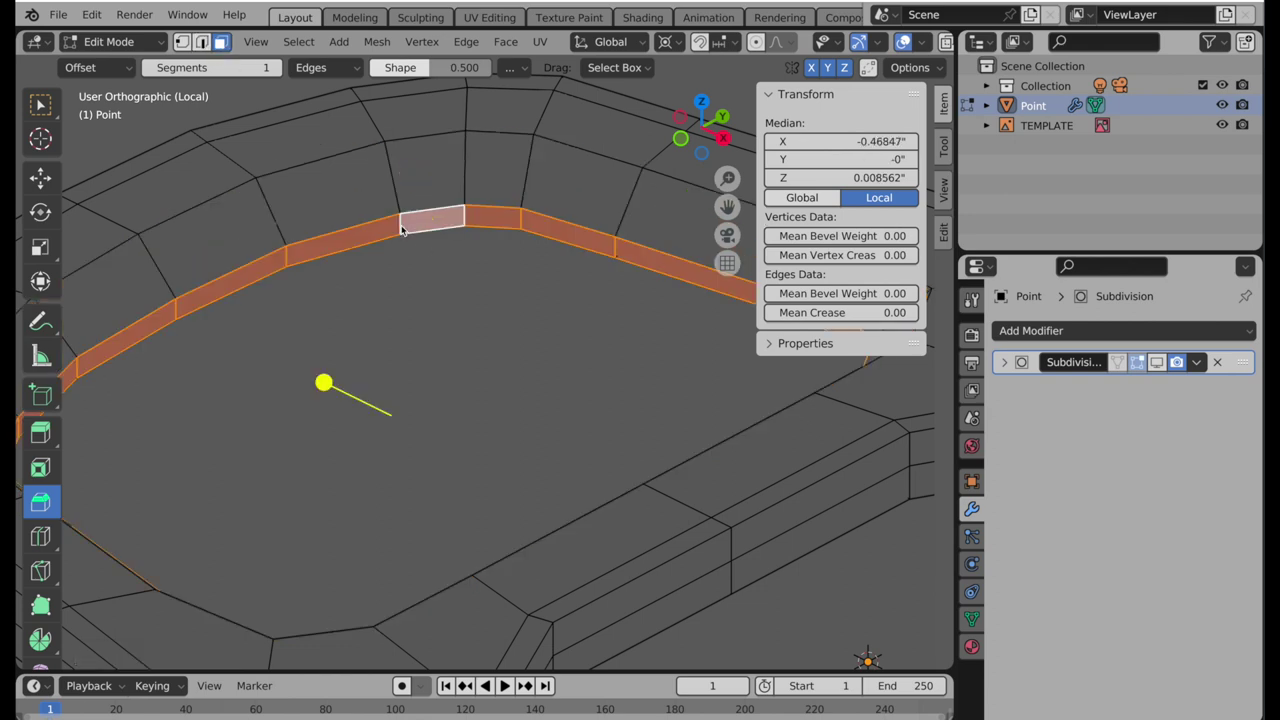
mouse_move(397, 406)
middle_down()
mouse_move(416, 401)
mouse_move(360, 446)
mouse_move(397, 449)
mouse_move(380, 400)
middle_up()
key(x)
click(415, 400)
- Fill the small opening's lower edge loop with a face and inset that face slightly
click(201, 44)
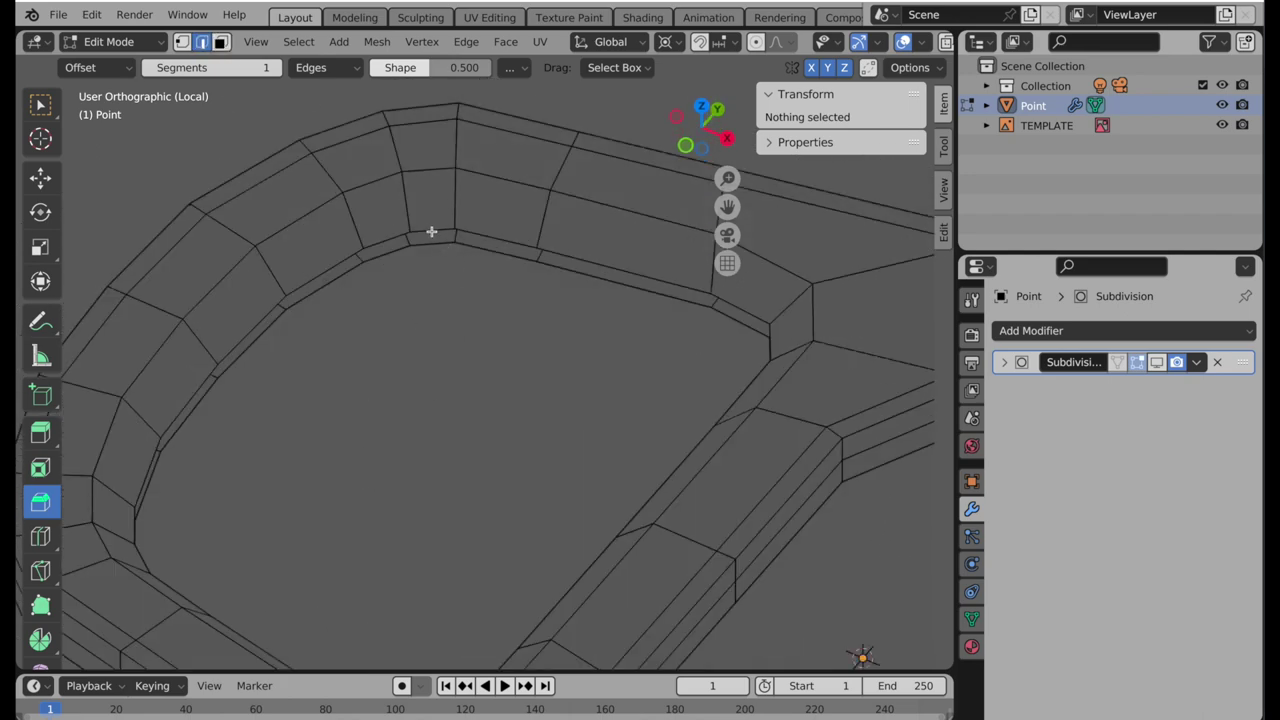
alt+click(431, 232)
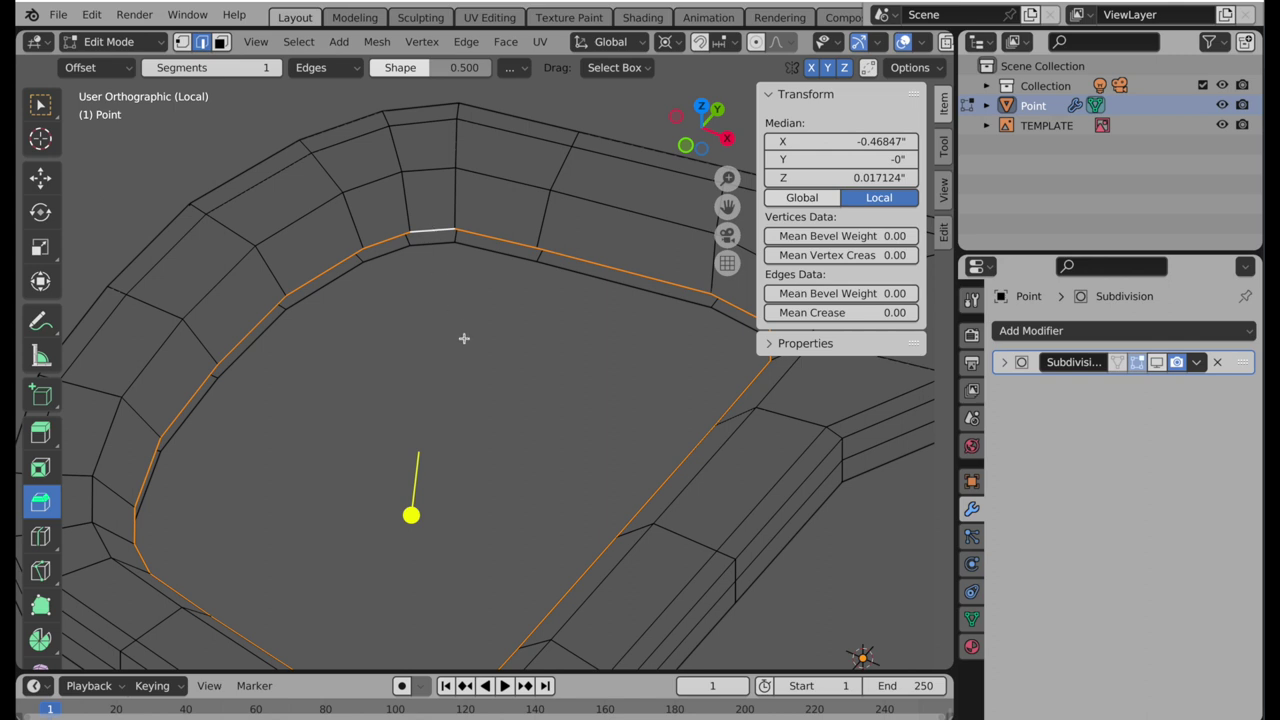
key(f)
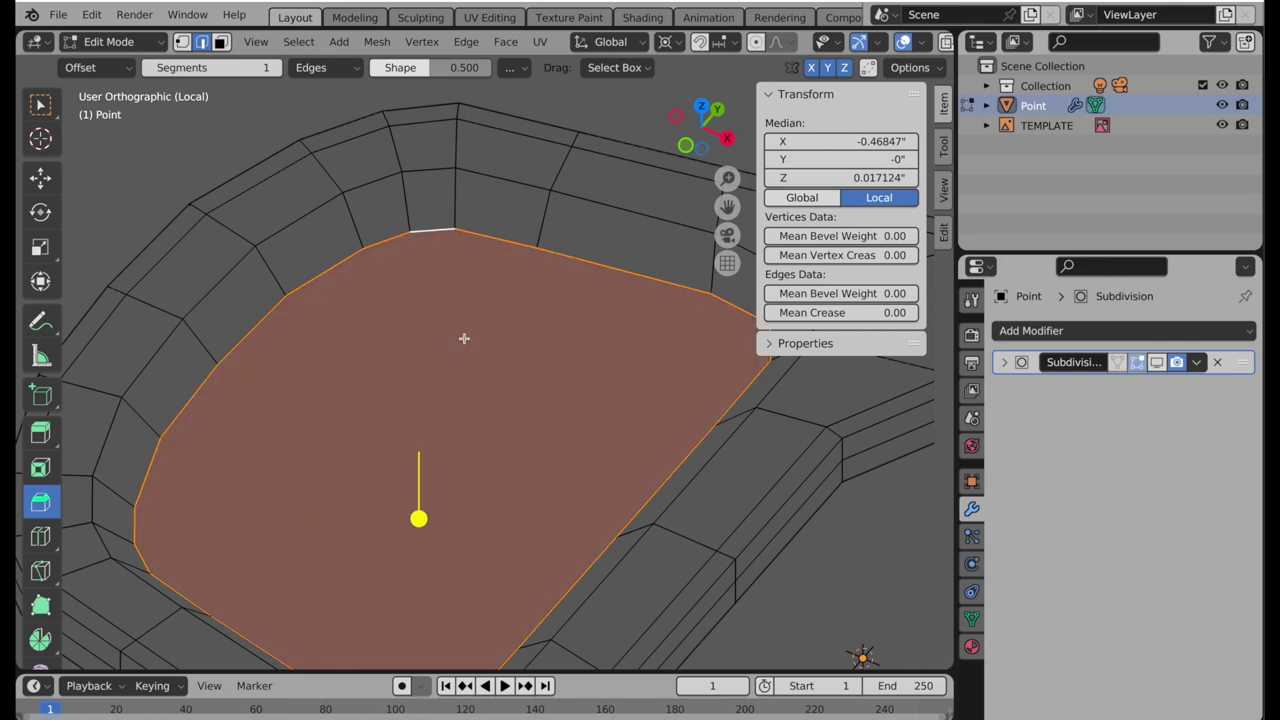
click(40, 467)
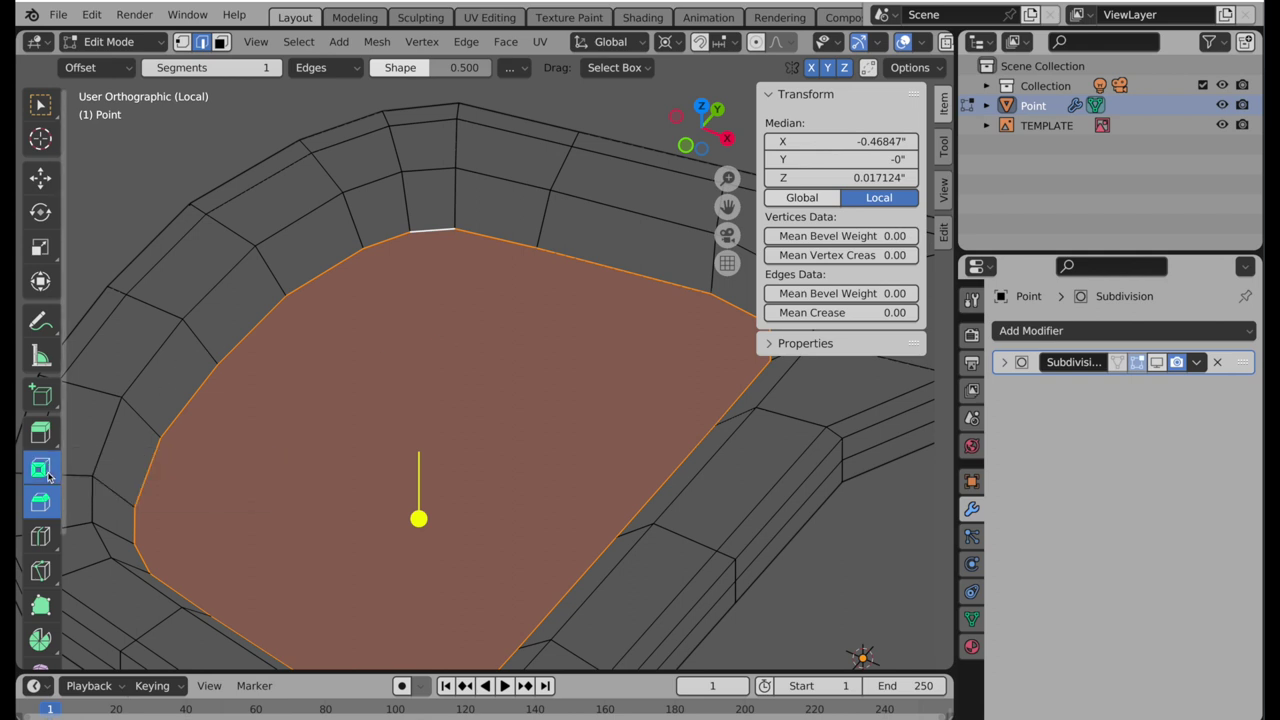
drag(488, 436, 485, 451)
click(485, 451)
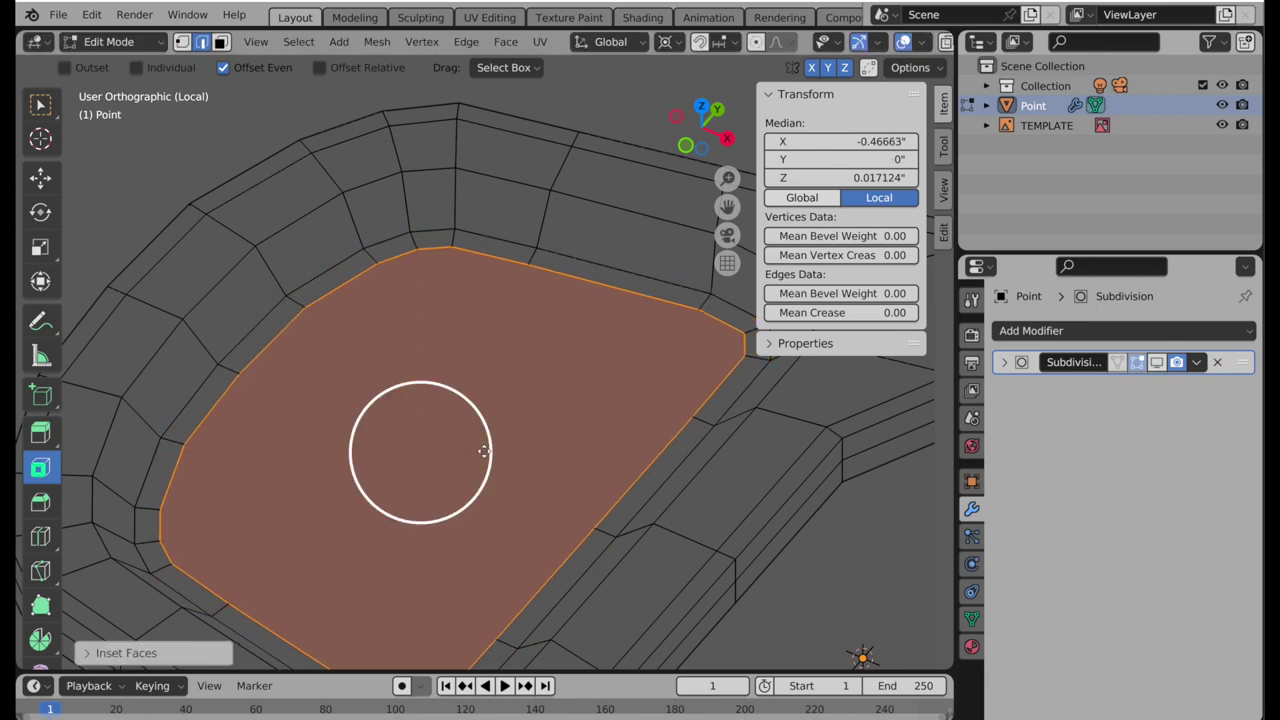
- Exit local view and narrowly bevel the top outer edge loop around the small opening with 2 segments and shape 1.000
key(KP_Divide)
alt+click(274, 196)
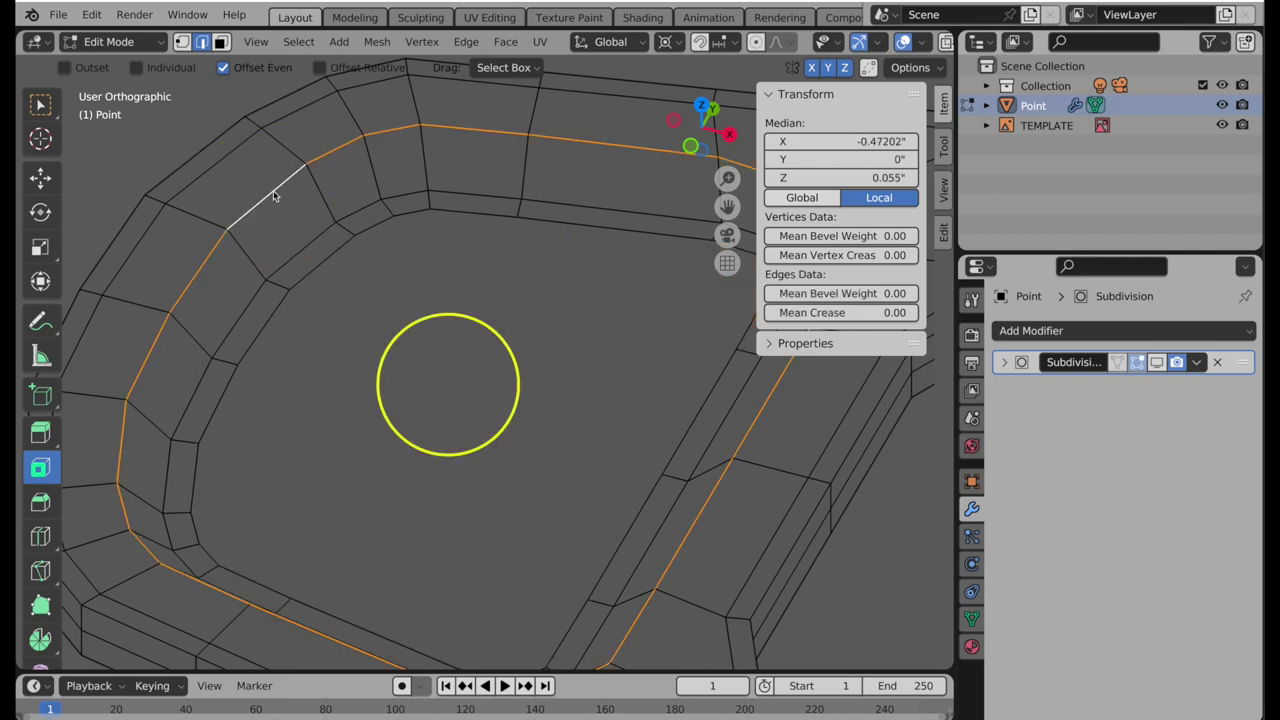
click(40, 502)
click(228, 67)
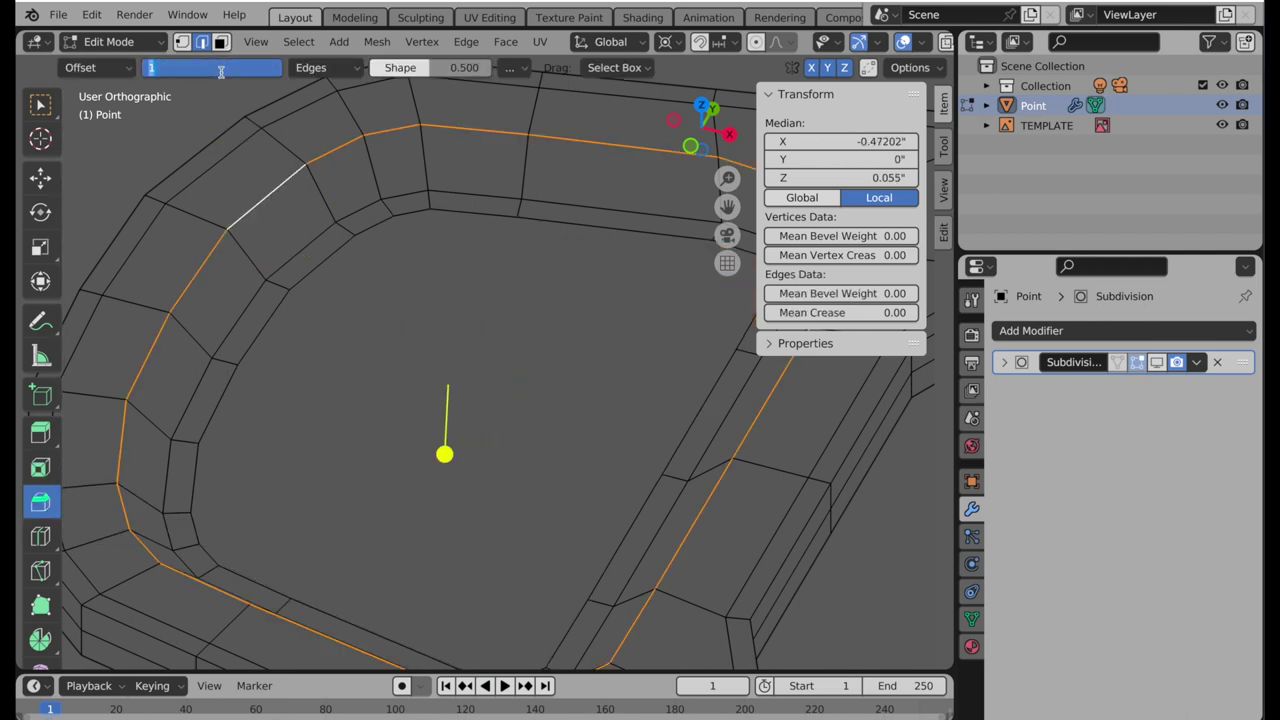
key(Tab)
text(1)
key(Return)
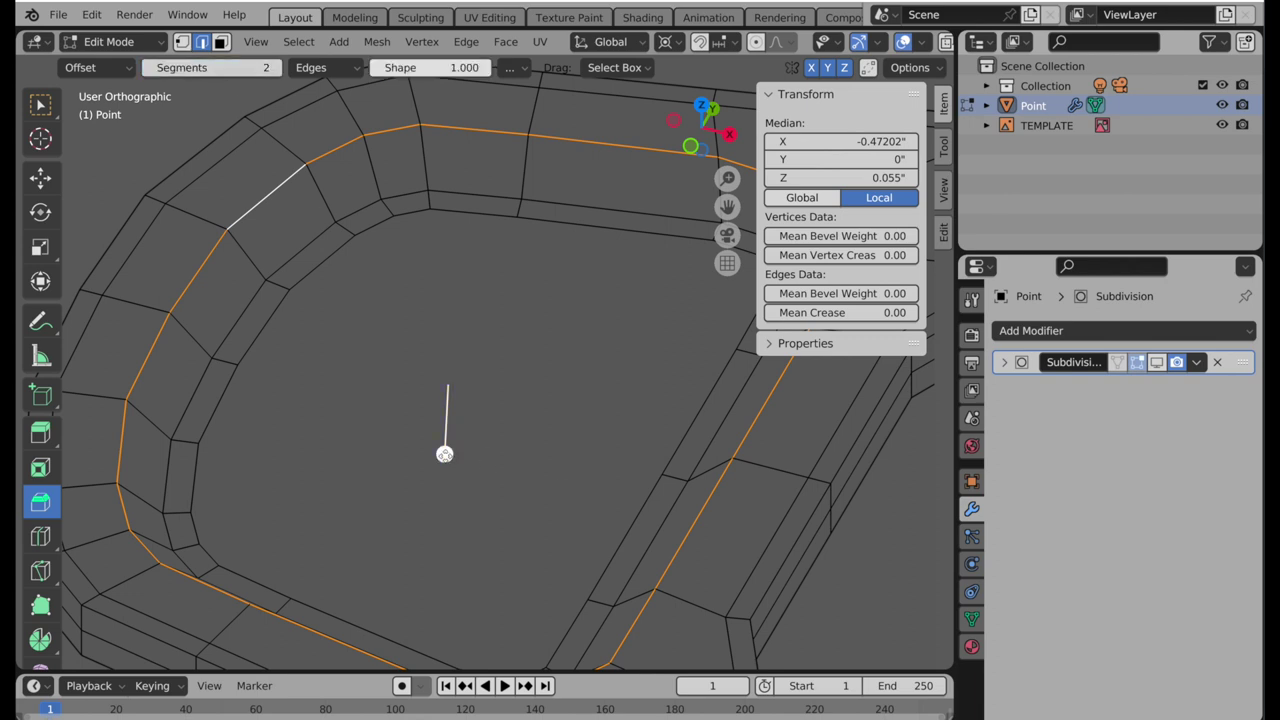
click(457, 459)
drag(457, 459, 455, 460)
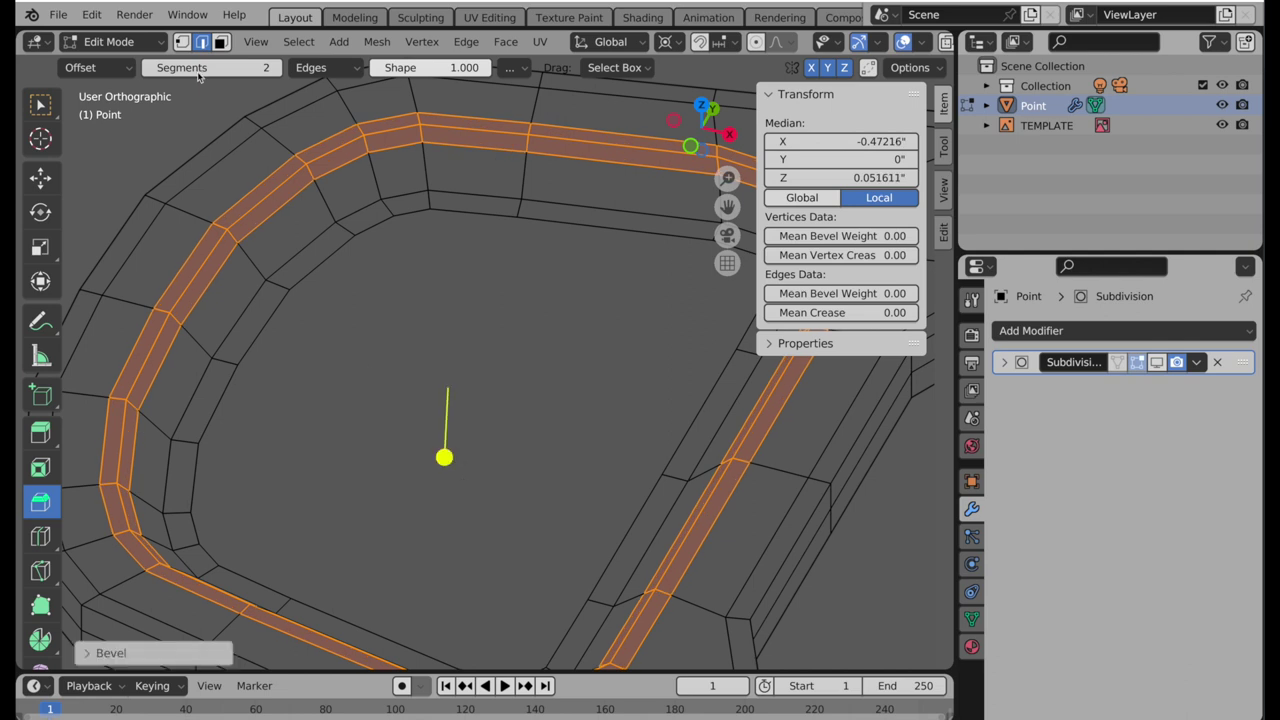
- Delete the inset centre face that closes the small opening
click(221, 41)
click(451, 318)
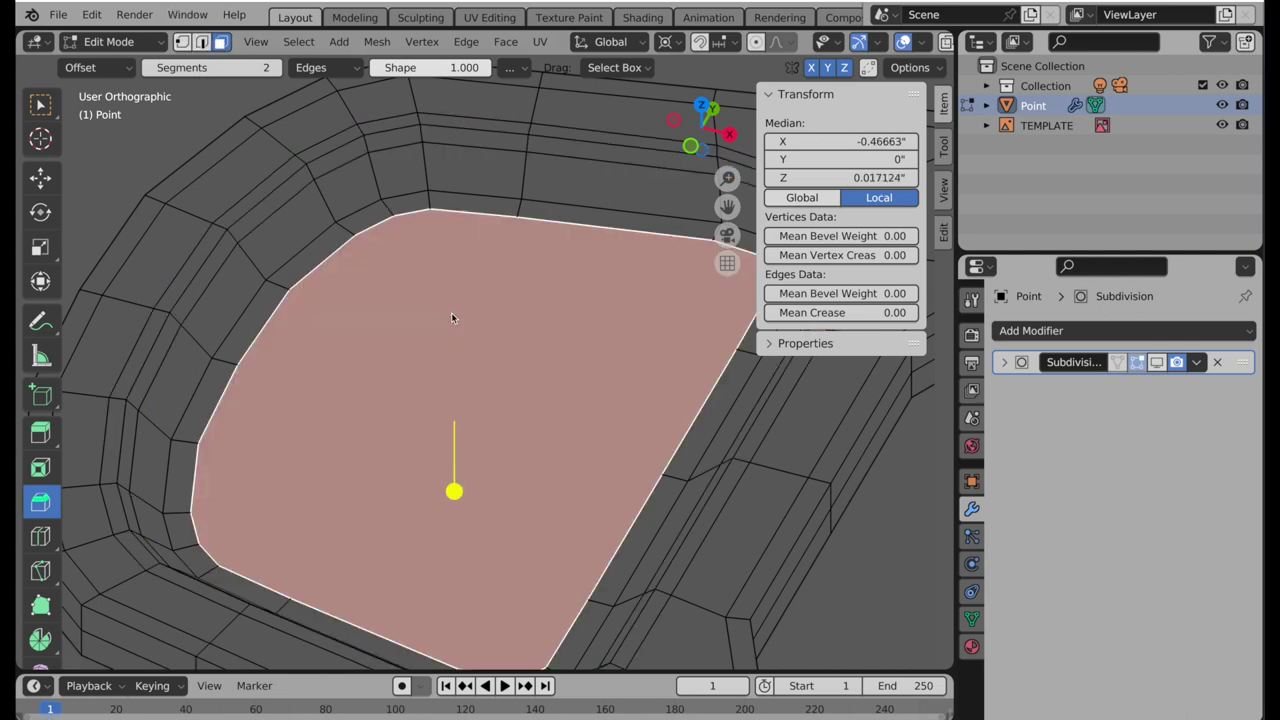
key(x)
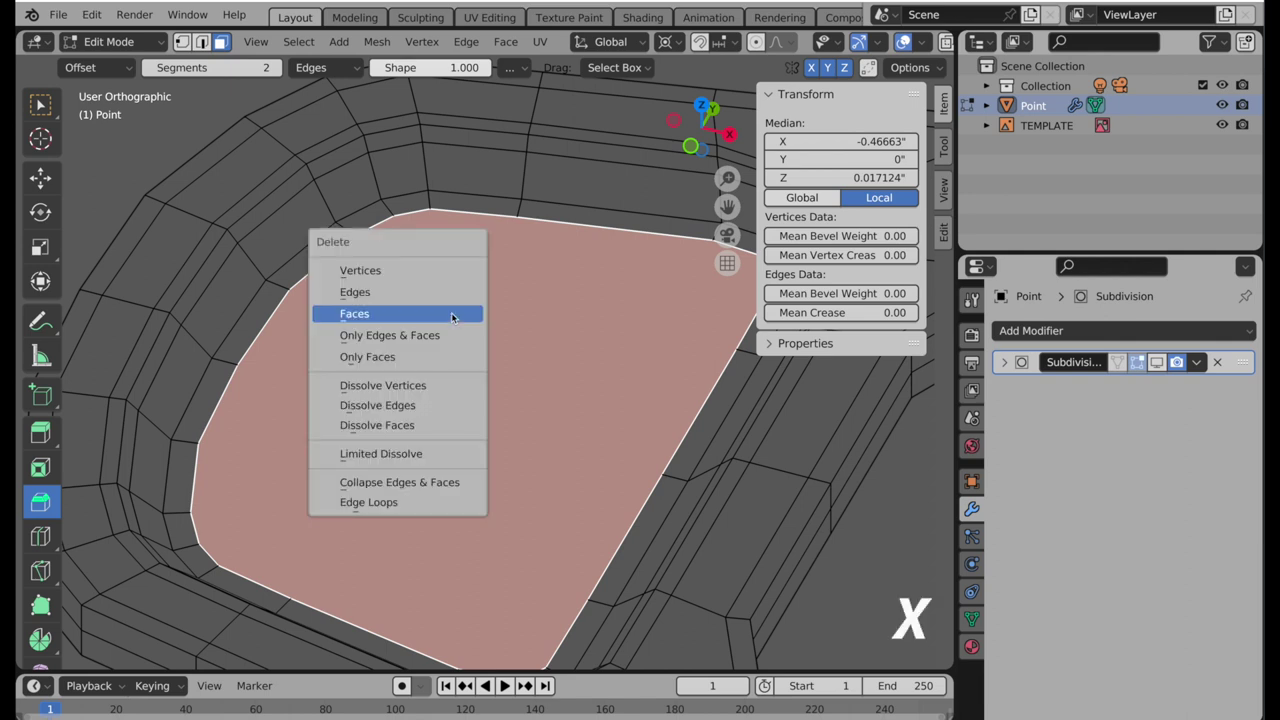
click(451, 314)
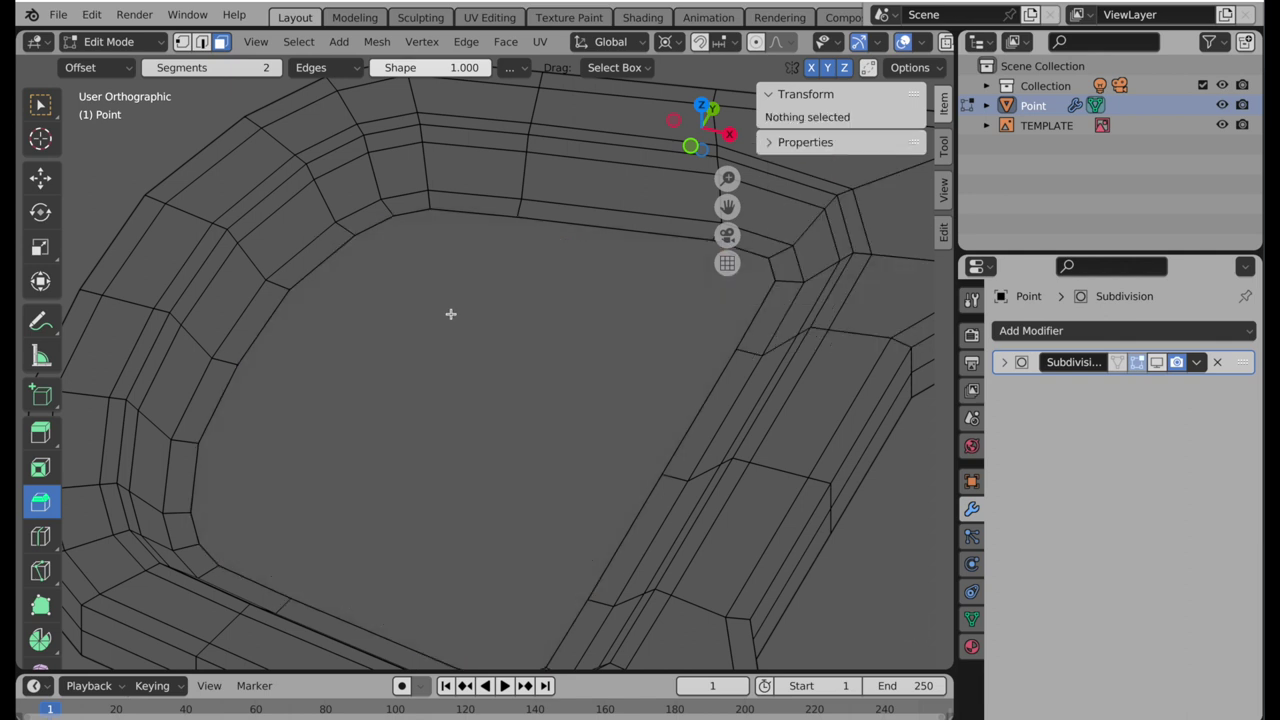
- In top view, place the 3D cursor at the centre of the template's round rivet and set its Y location to 0
click(703, 106)
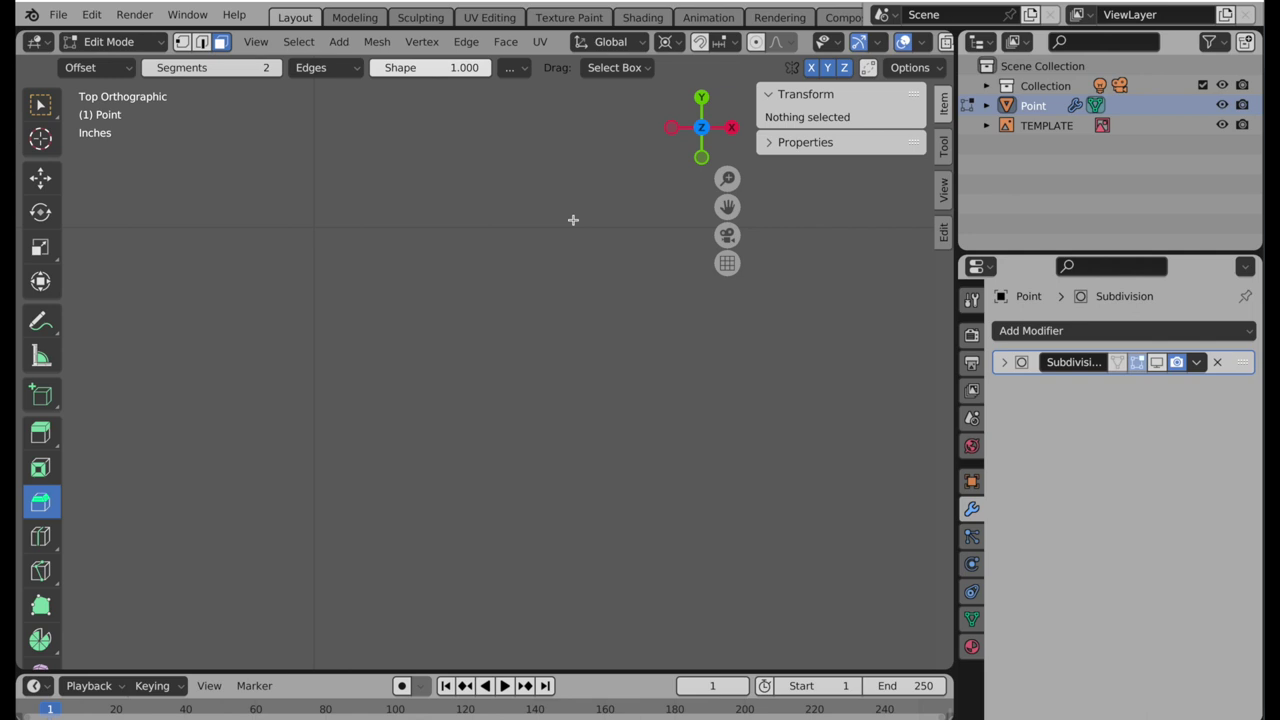
key(a)
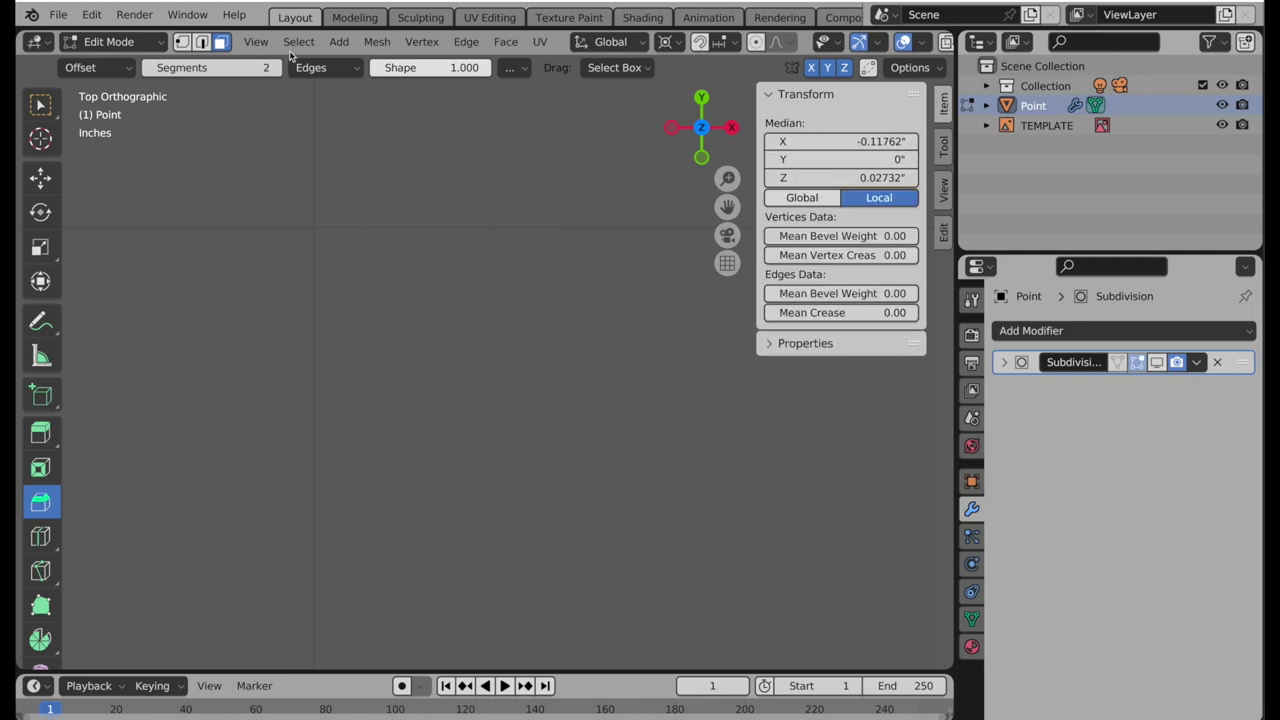
click(258, 42)
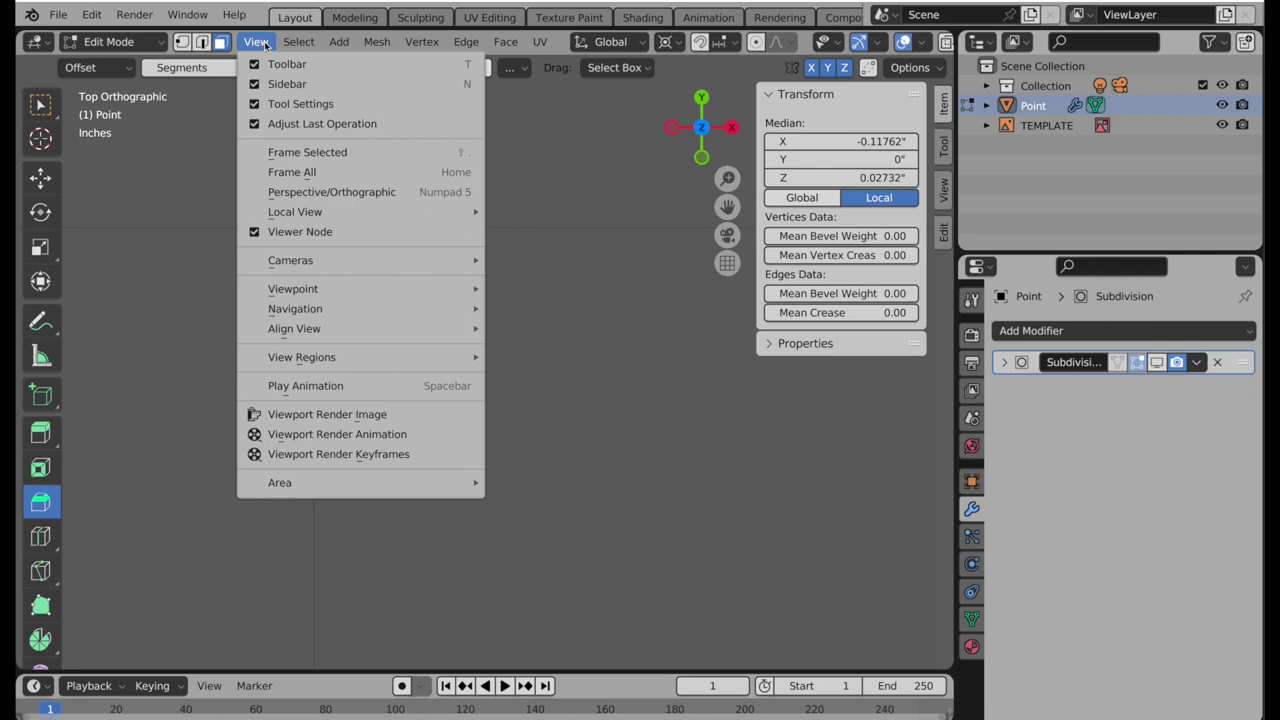
click(292, 151)
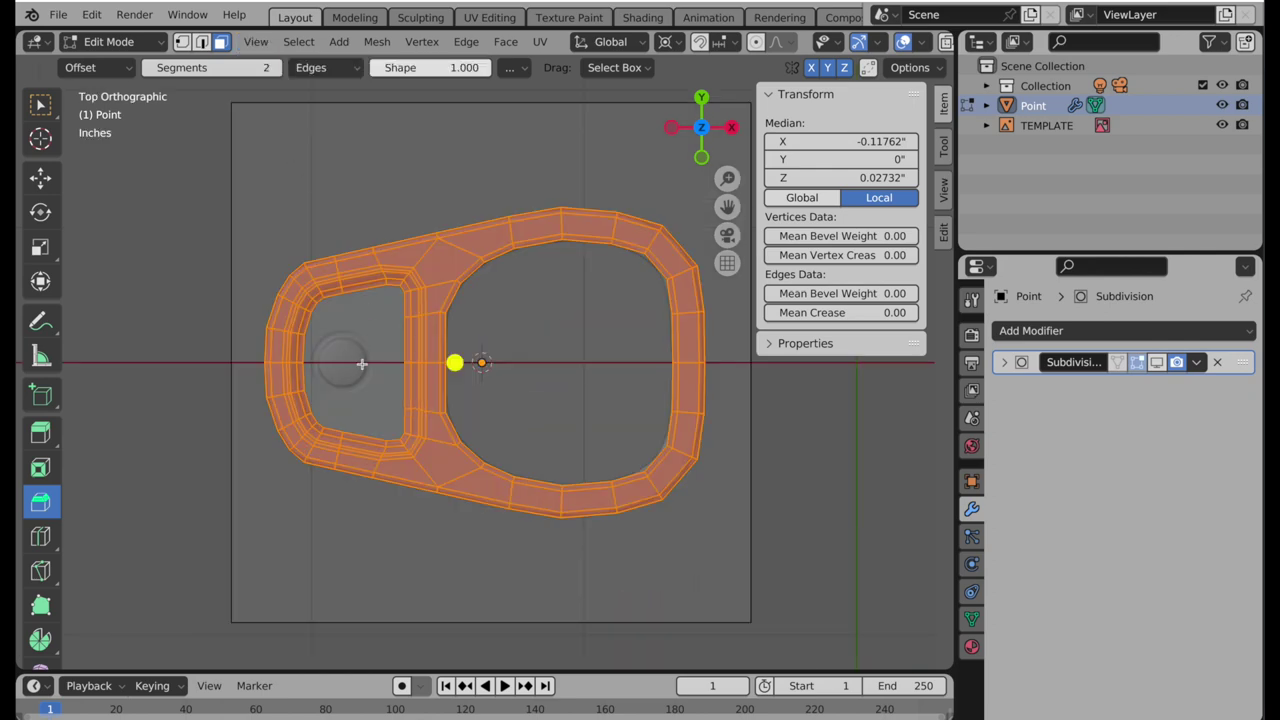
scroll(362, 364, up, 6)
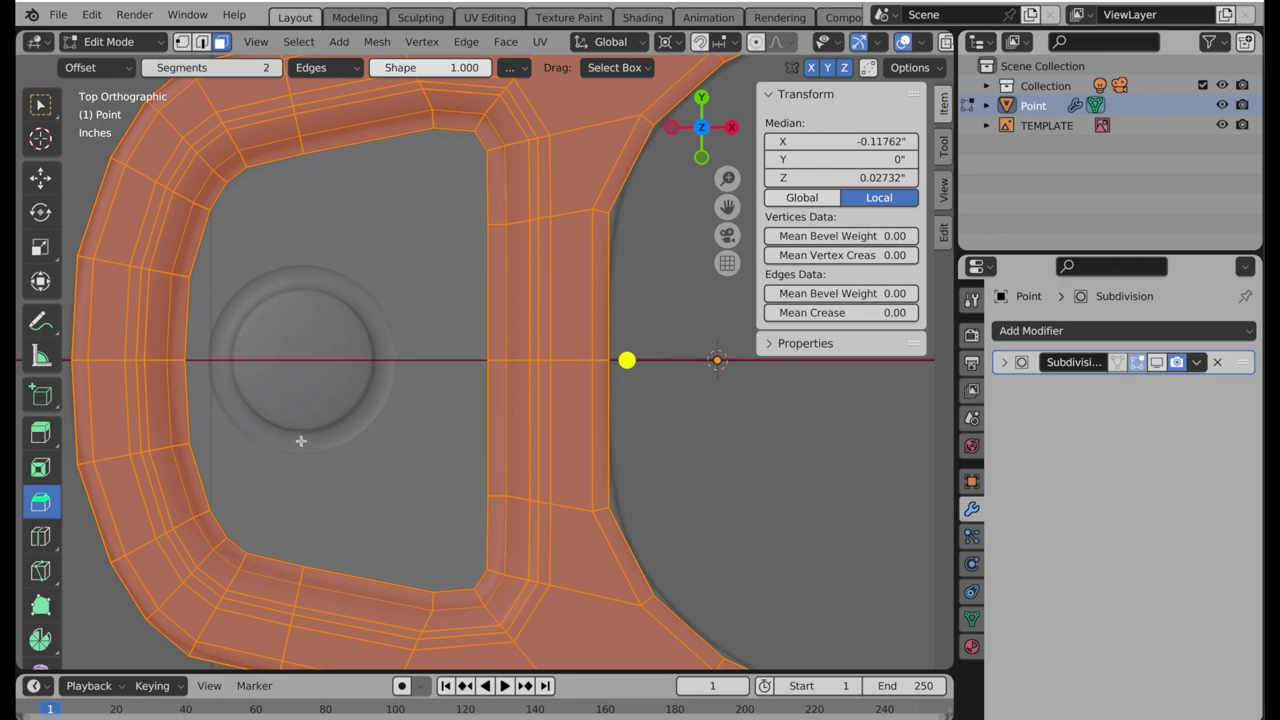
shift+middle_drag(626, 360, 611, 371)
click(40, 138)
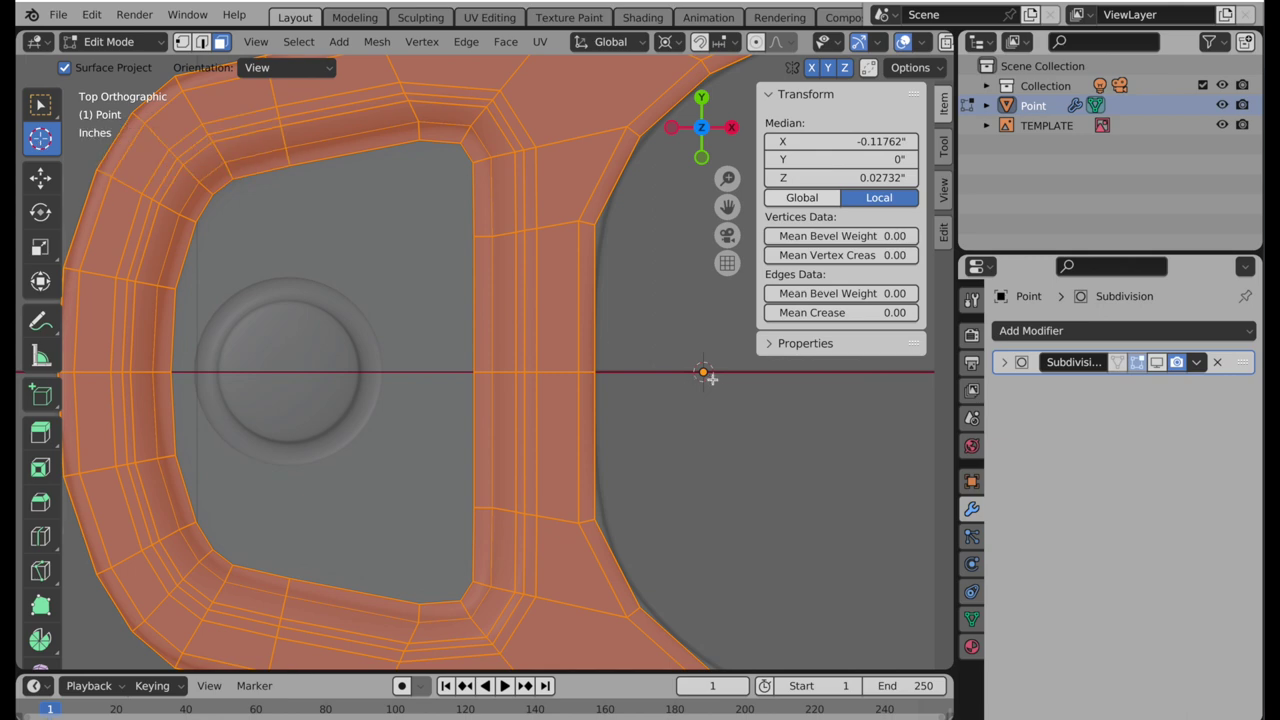
drag(704, 372, 287, 372)
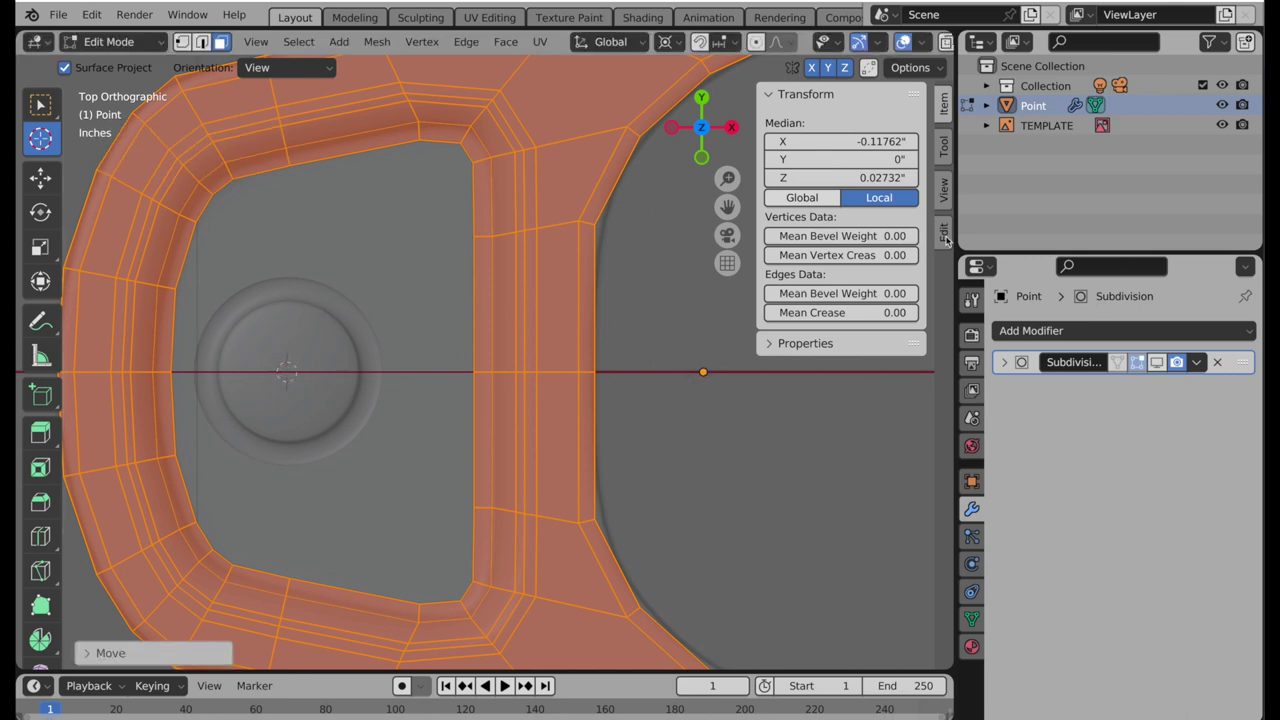
click(944, 190)
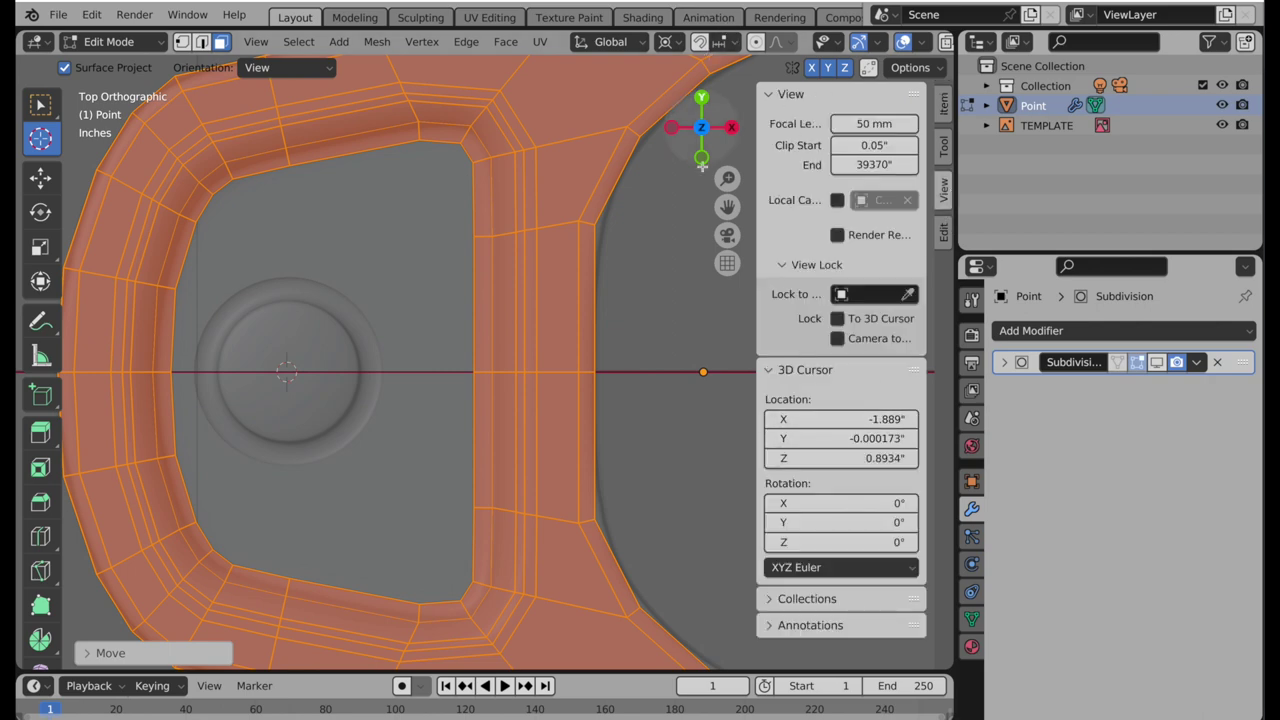
click(852, 446)
text(0)
key(Return)
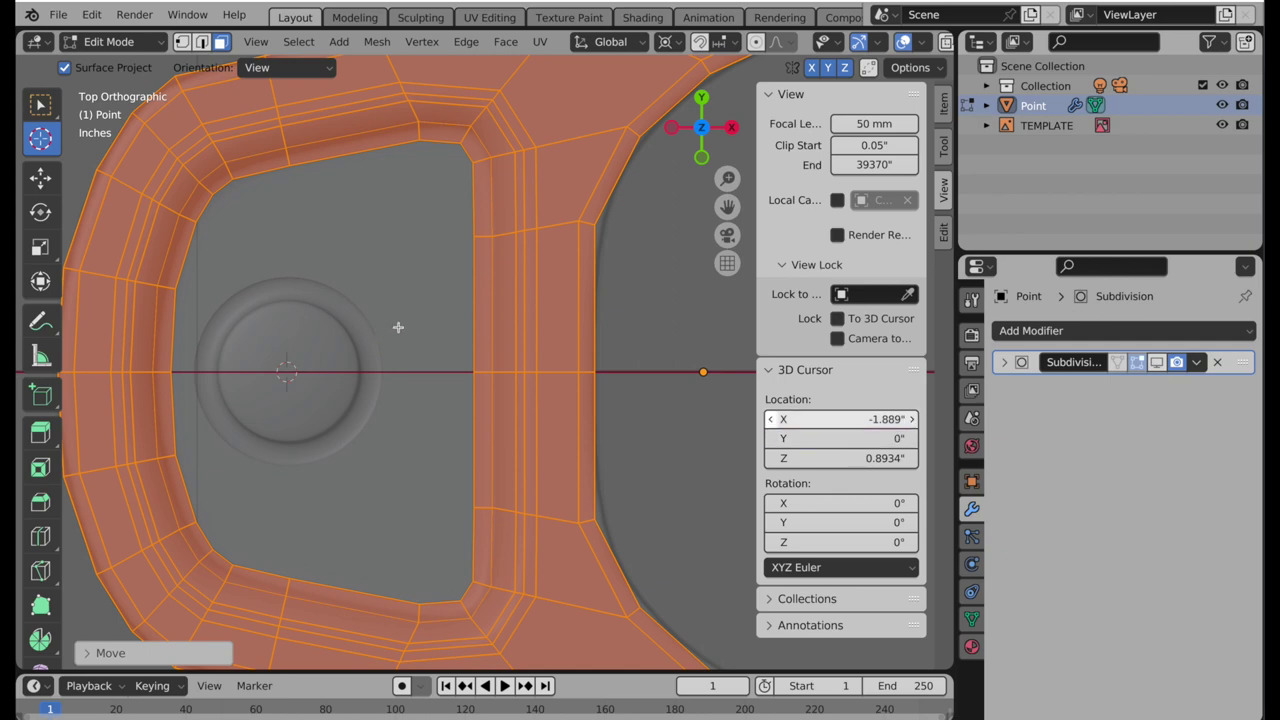
- Select the innermost edge loop of the small opening and enable the Statistics overlay
key(shift+a)
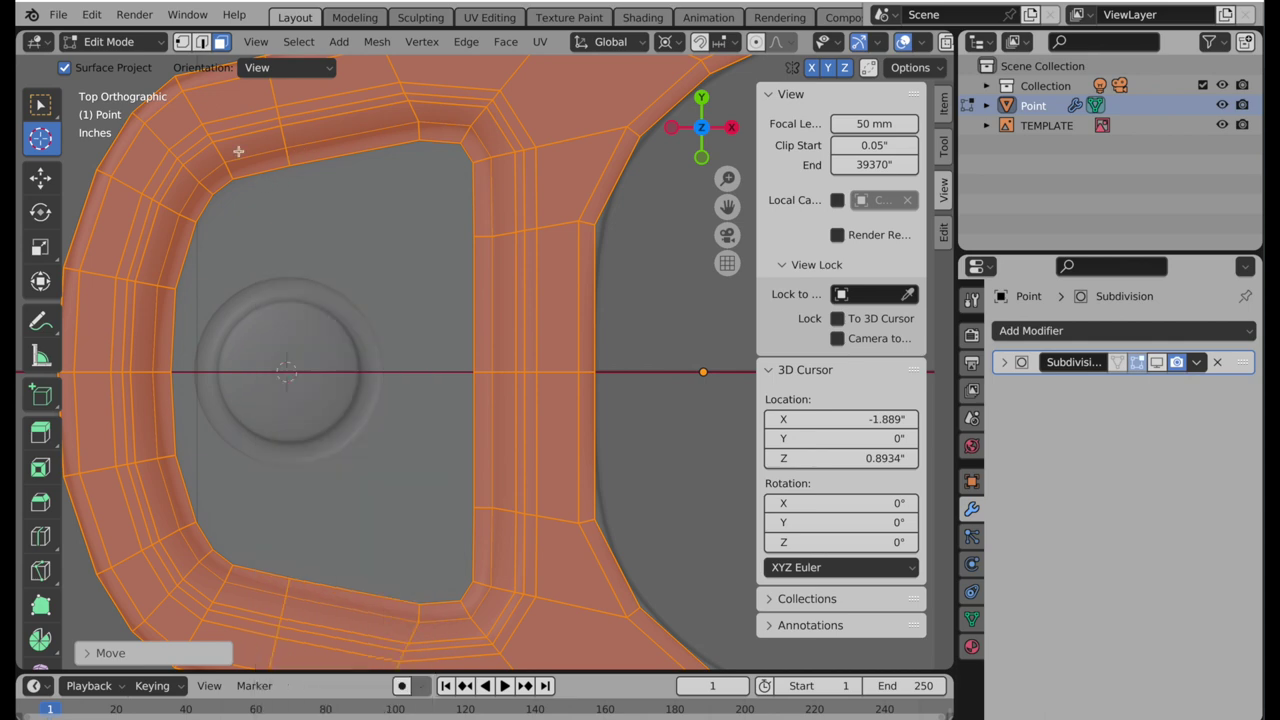
click(202, 42)
click(253, 175)
alt+click(253, 175)
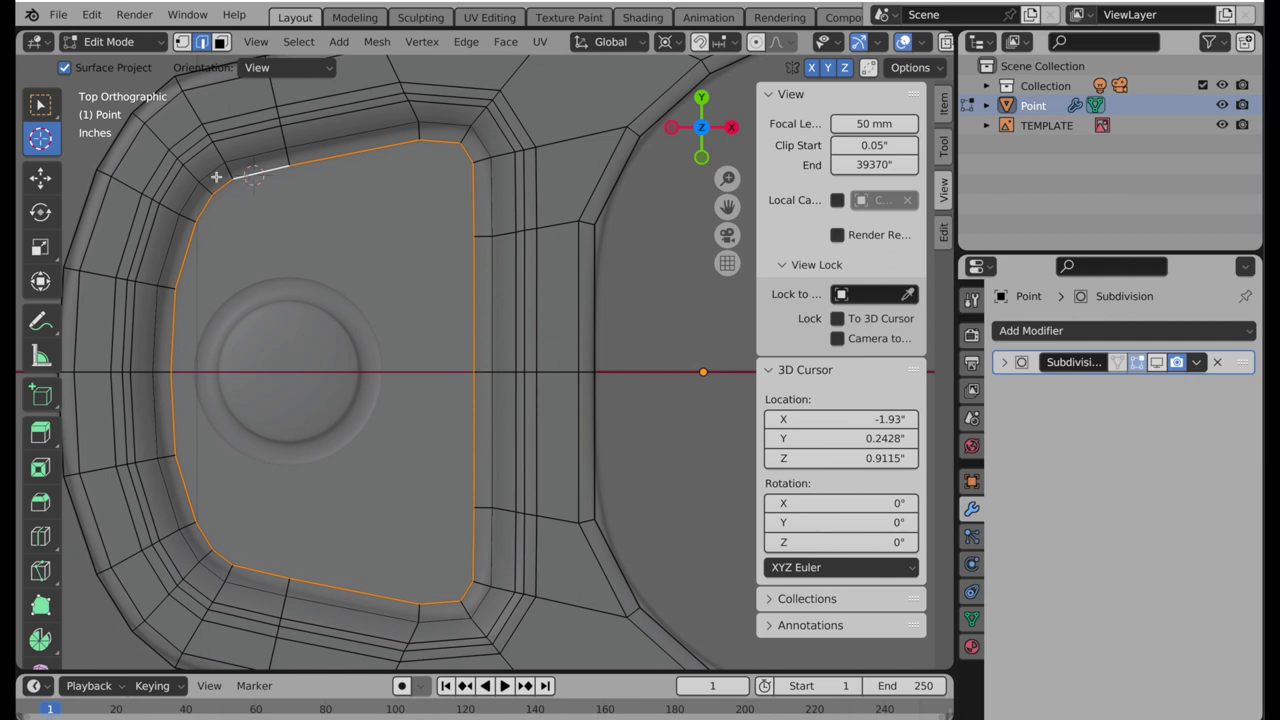
click(44, 180)
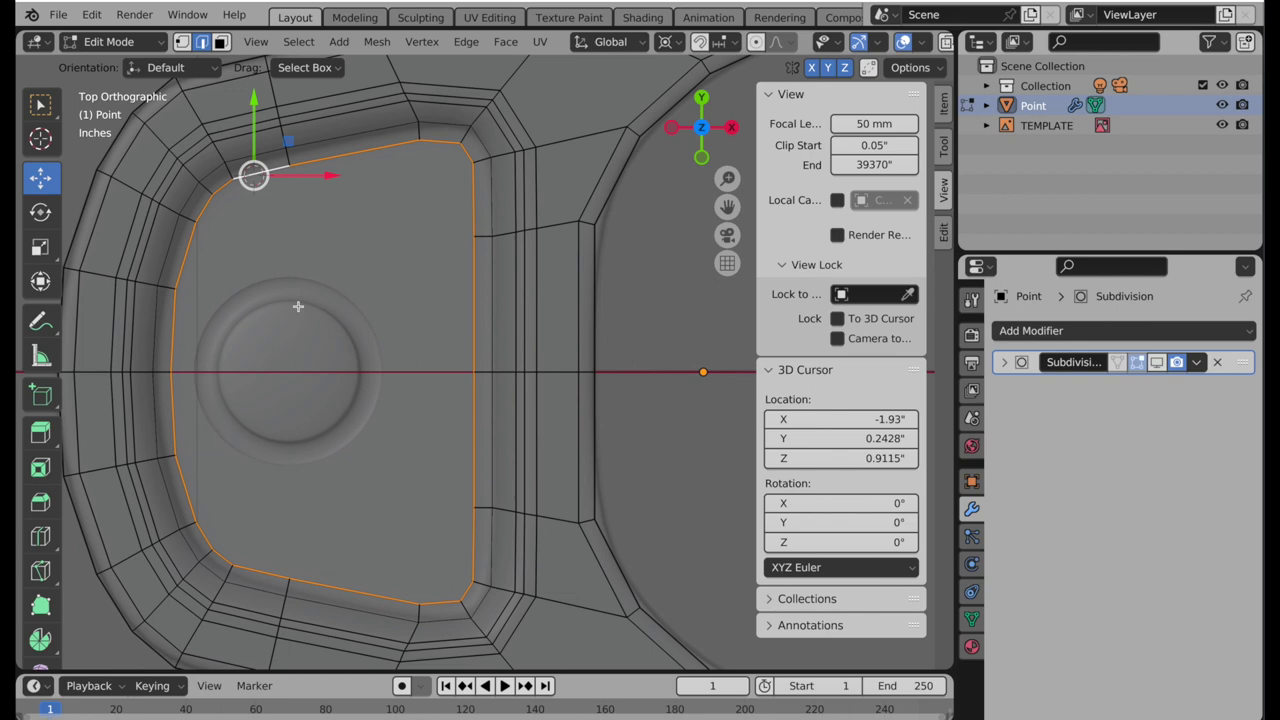
click(924, 44)
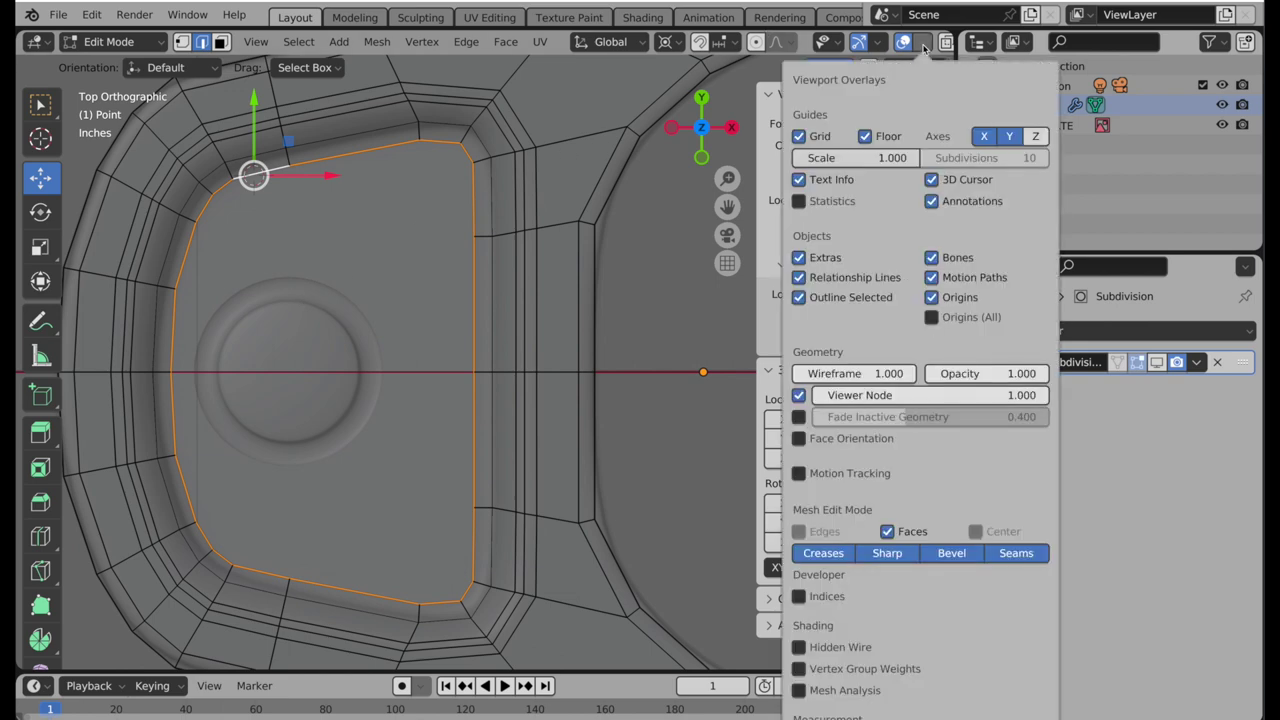
click(800, 202)
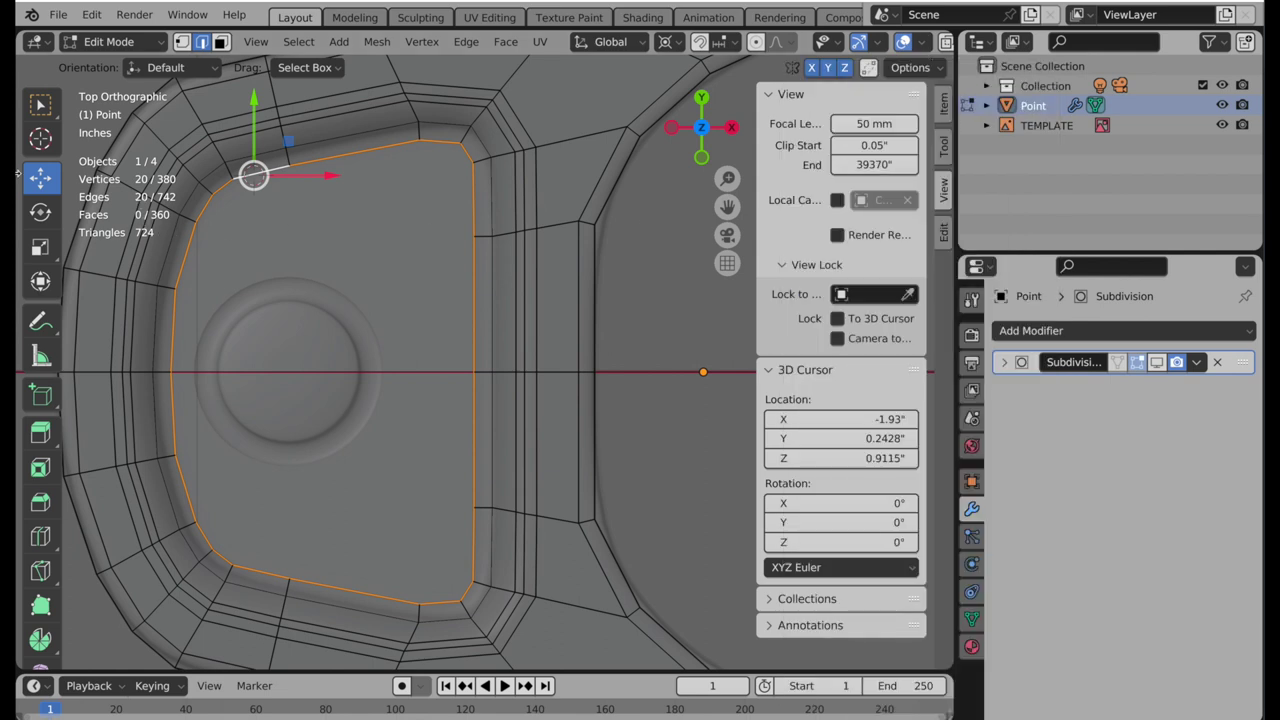
- Move the 3D cursor back to the centre of the template's round rivet and set its Y location to 0
click(40, 138)
drag(253, 175, 288, 372)
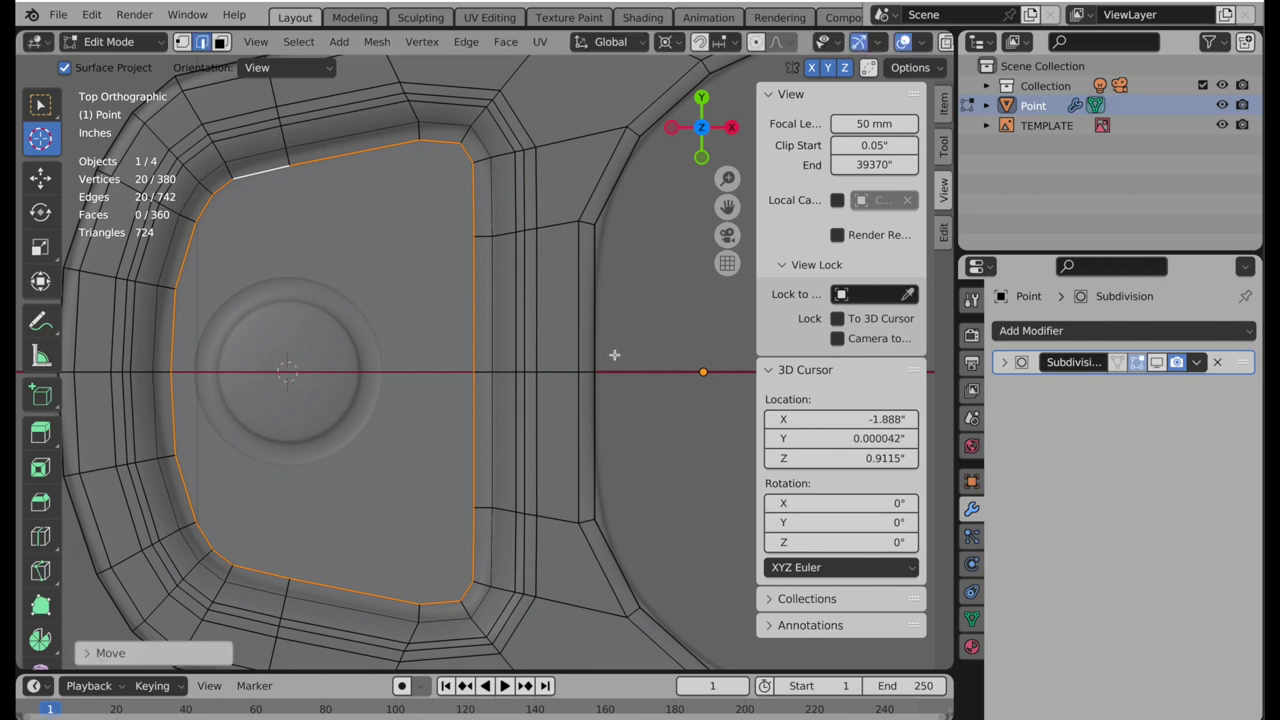
click(857, 438)
text(0)
key(Return)
- Add a mesh circle at the 3D cursor with 20 vertices and a radius of 0.1"
key(shift+a)
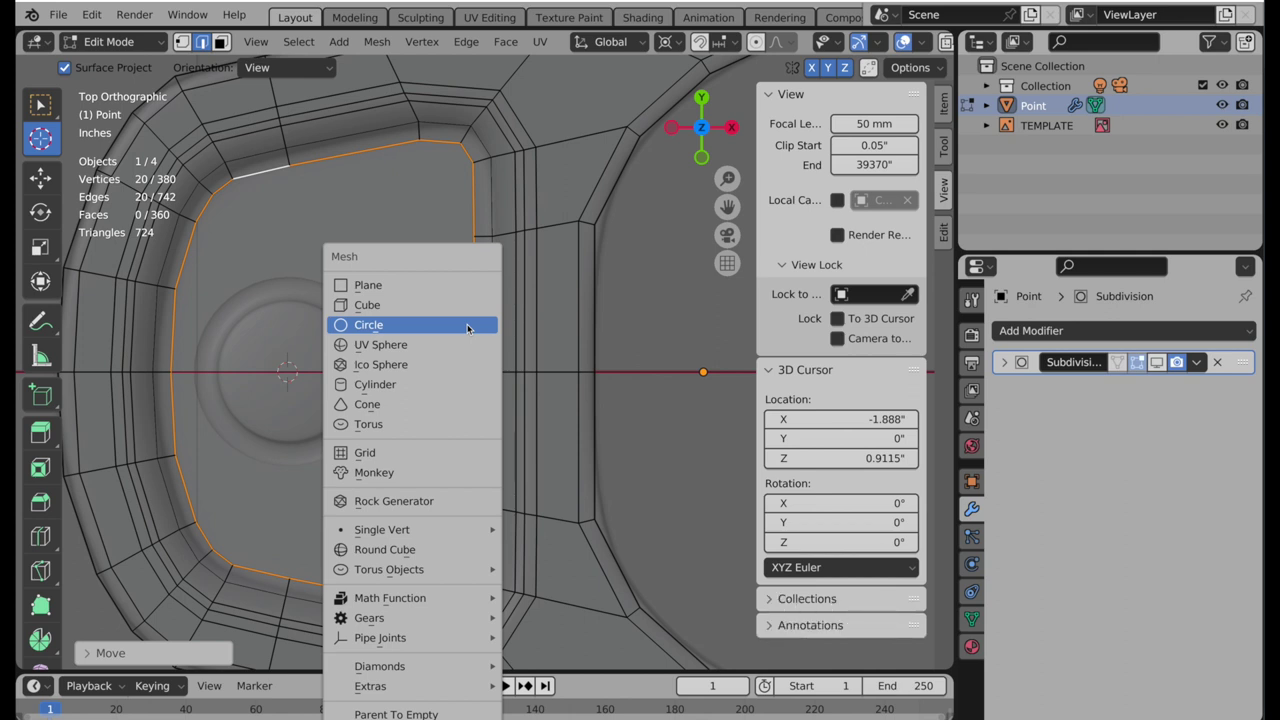
click(467, 326)
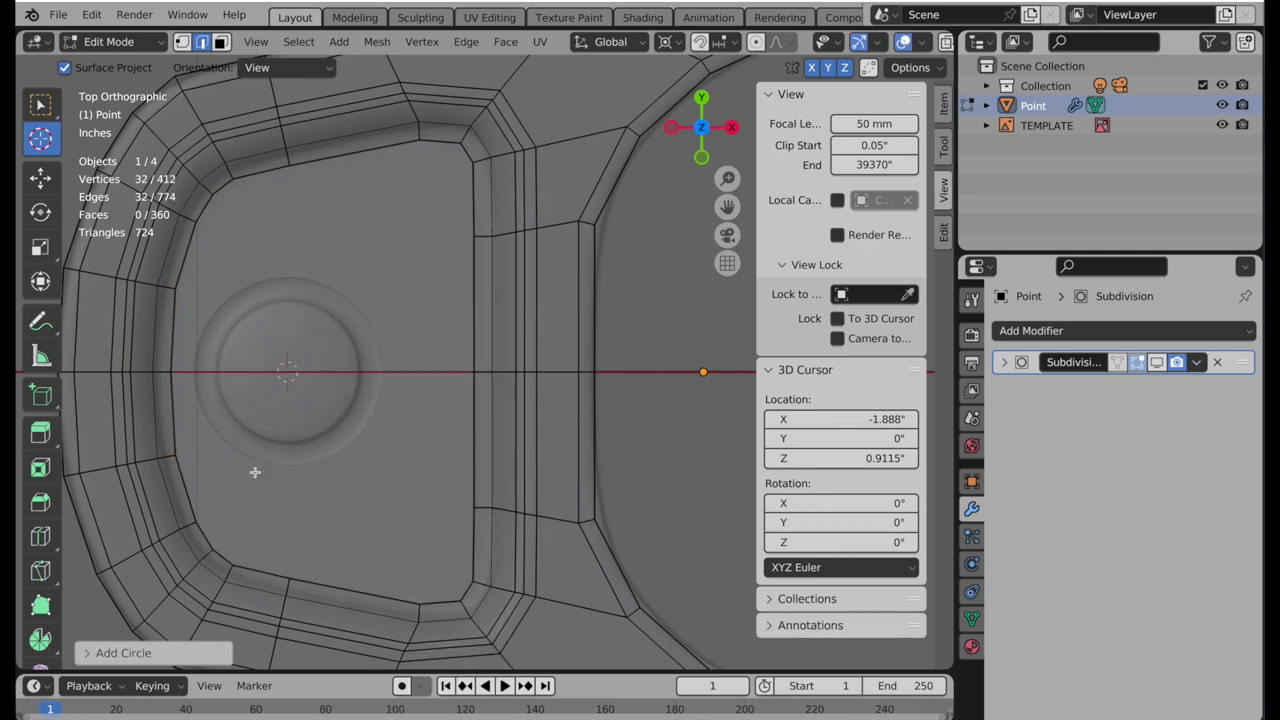
click(91, 653)
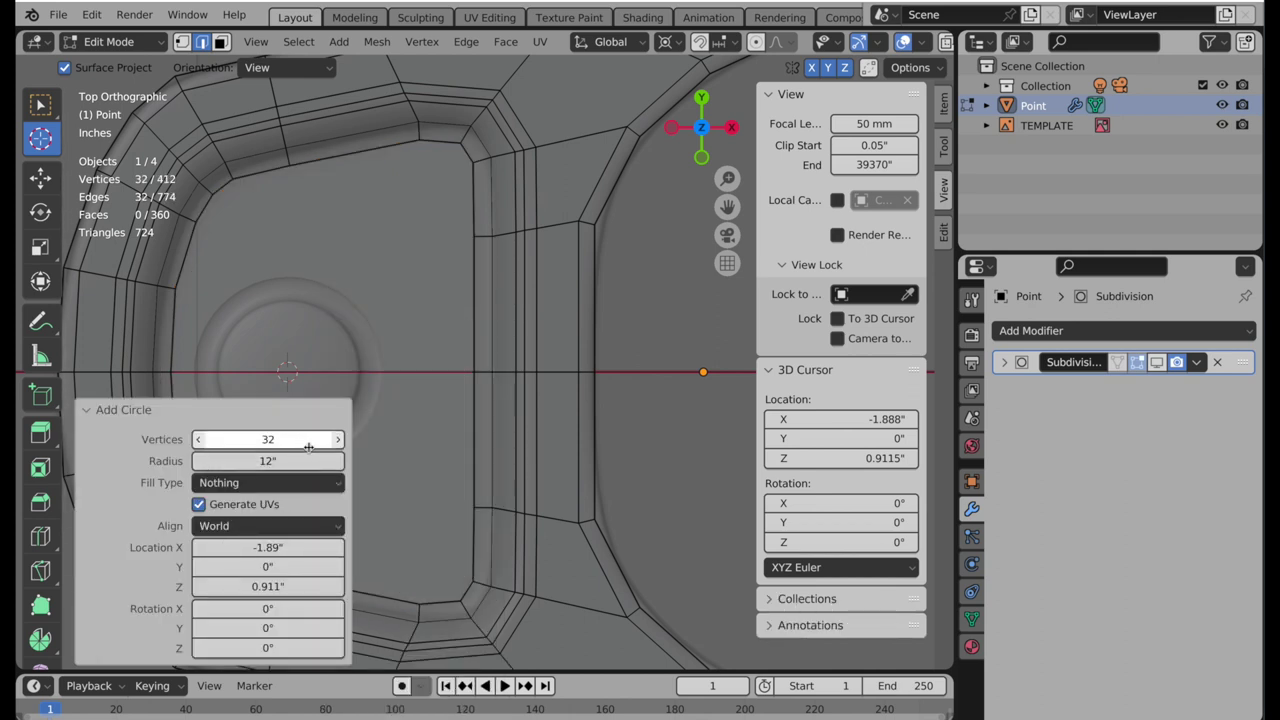
click(298, 438)
text(2)
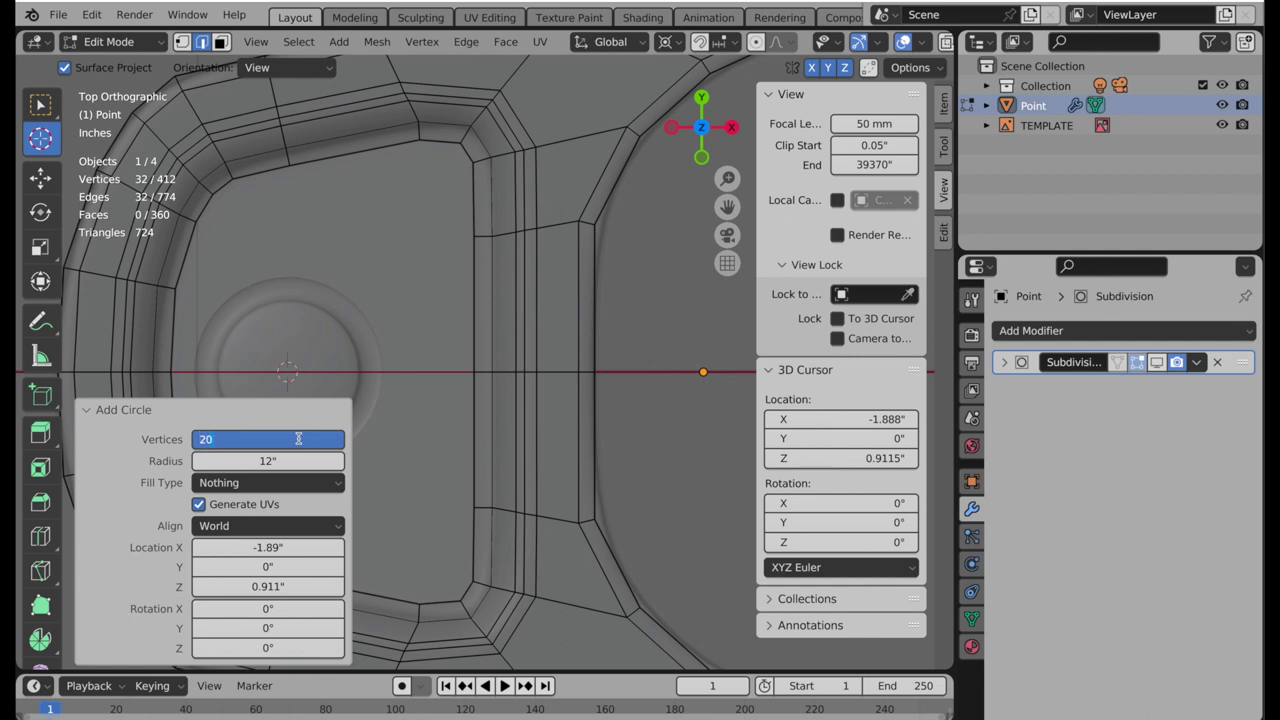
key(Tab)
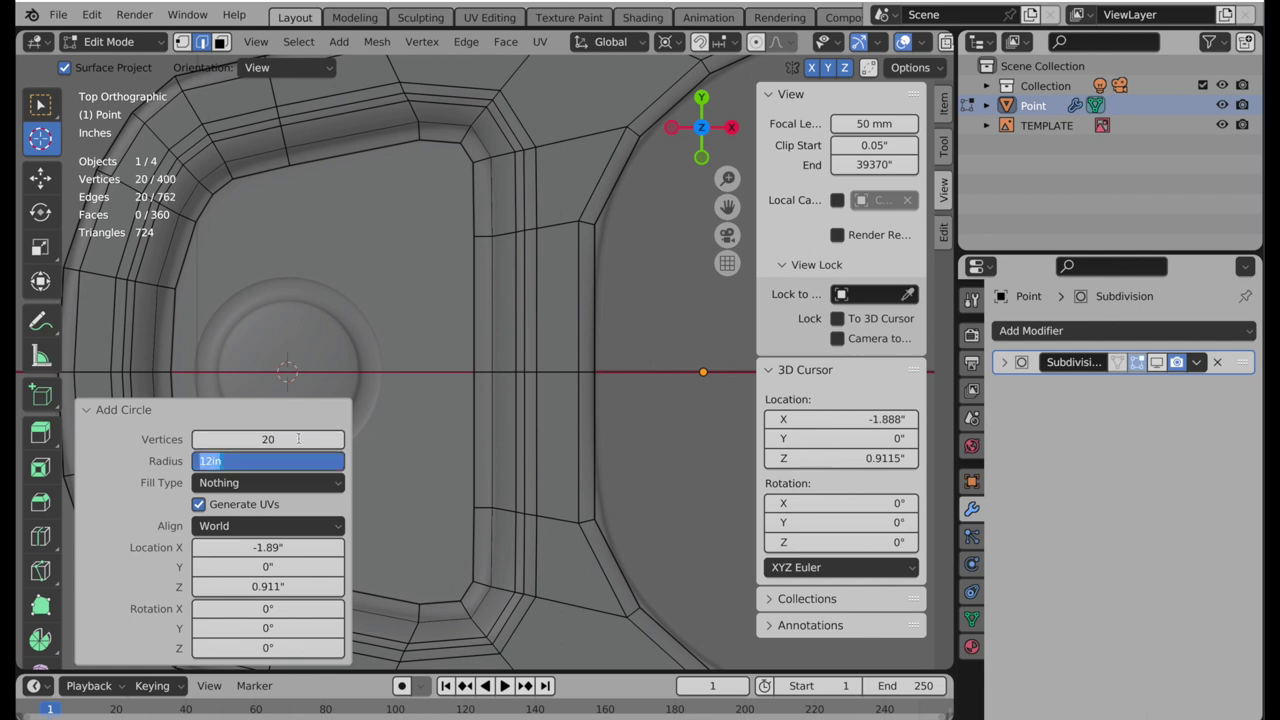
text(.1)
key(Return)
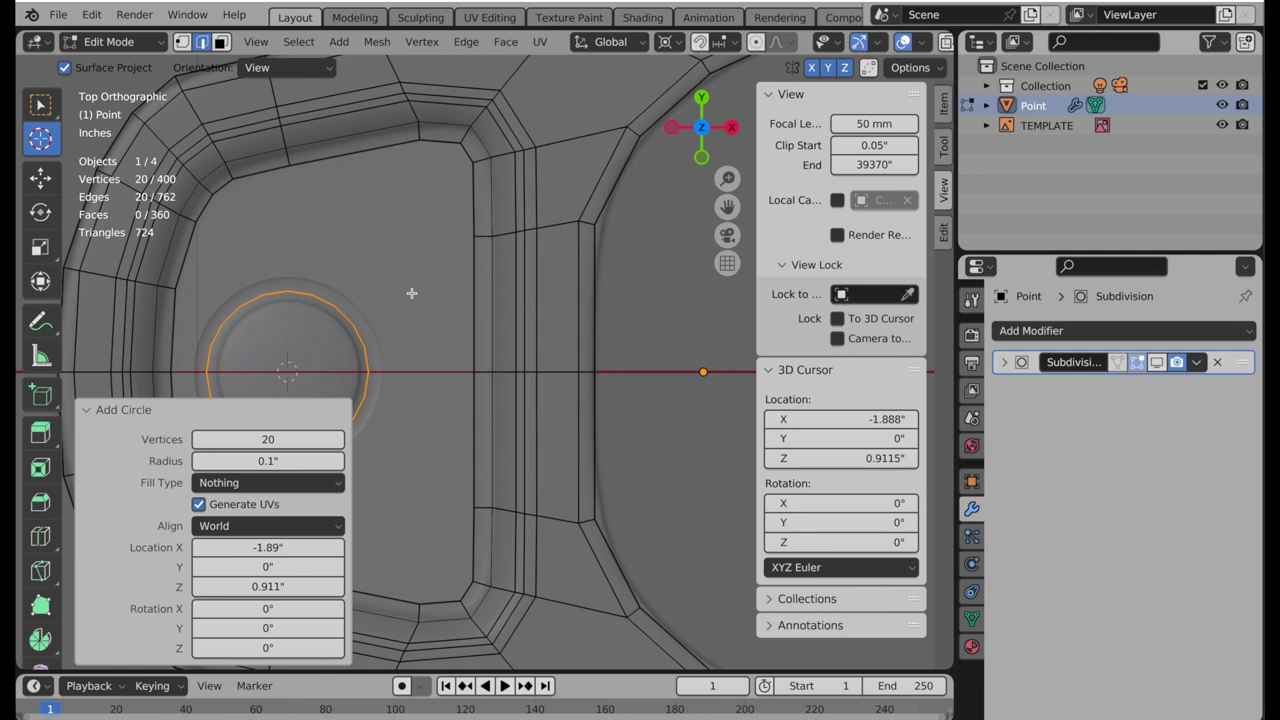
- Scale the new circle by about 1.15 to match the outer rim of the template's round rivet
click(88, 410)
key(s)
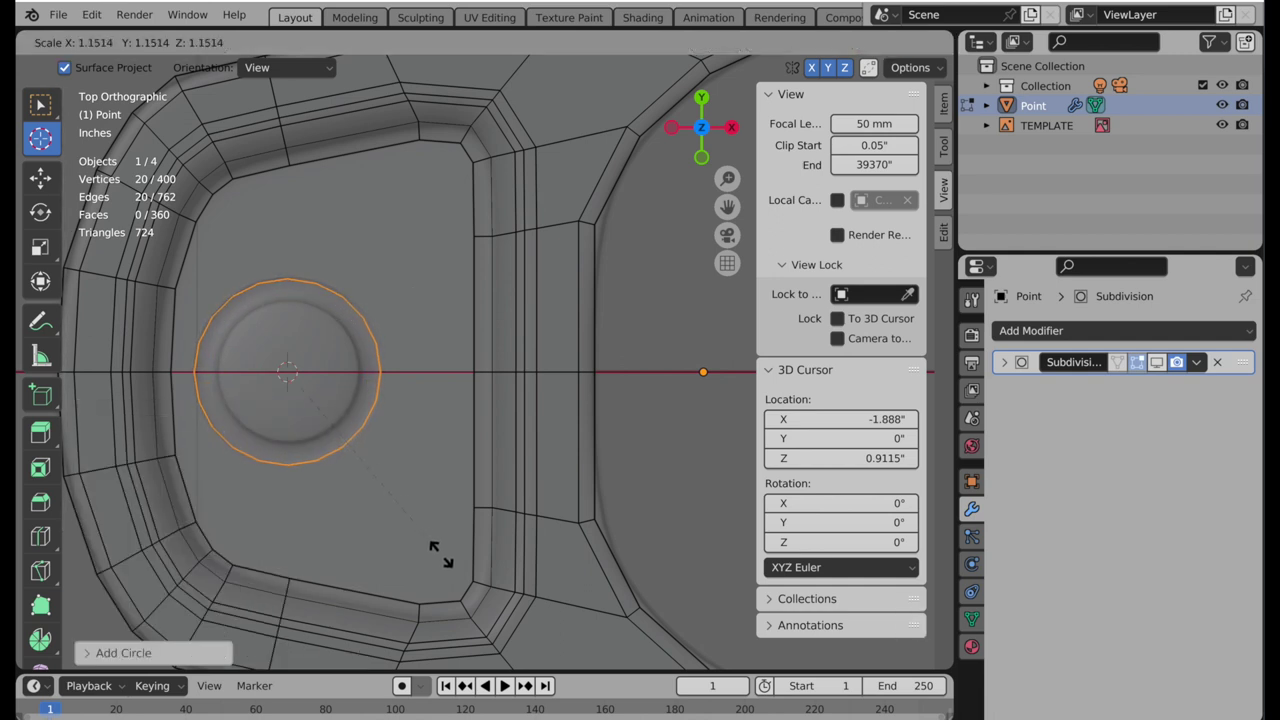
click(440, 556)
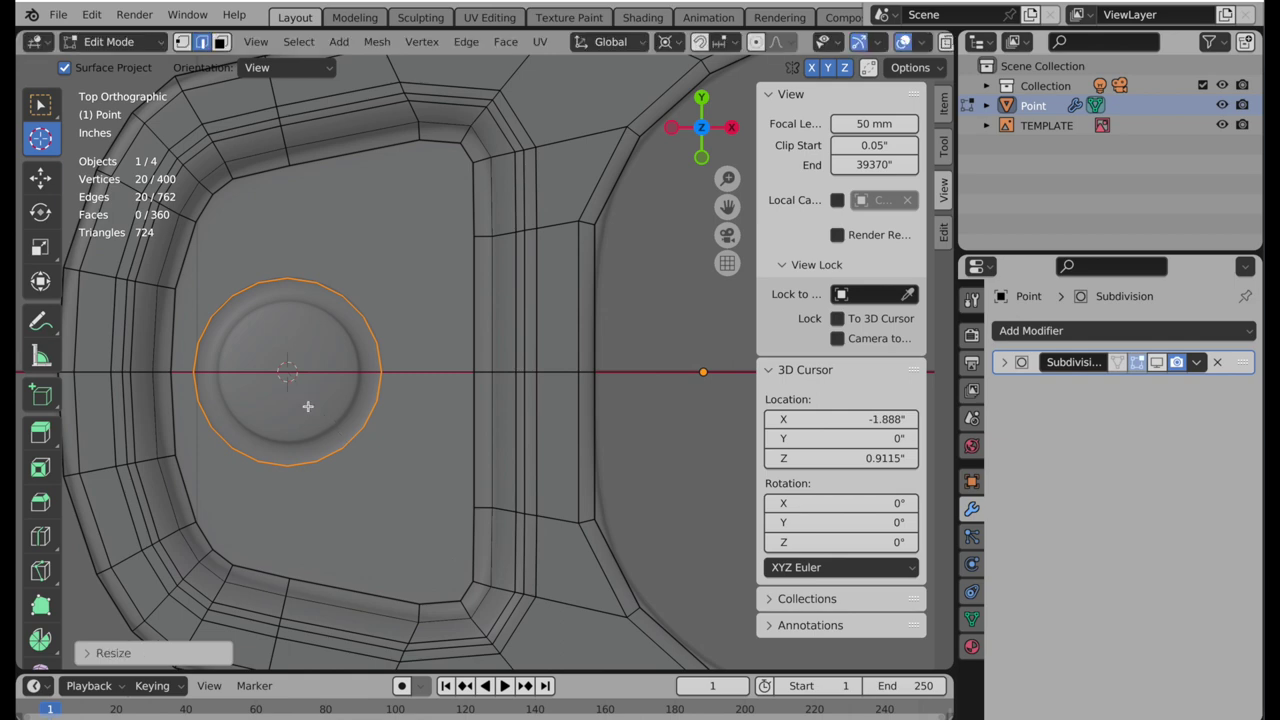
- Fill the rivet circle with a face and bridge its edge loop to the innermost loop of the small opening
scroll(357, 360, up, 3)
key(KP_Decimal)
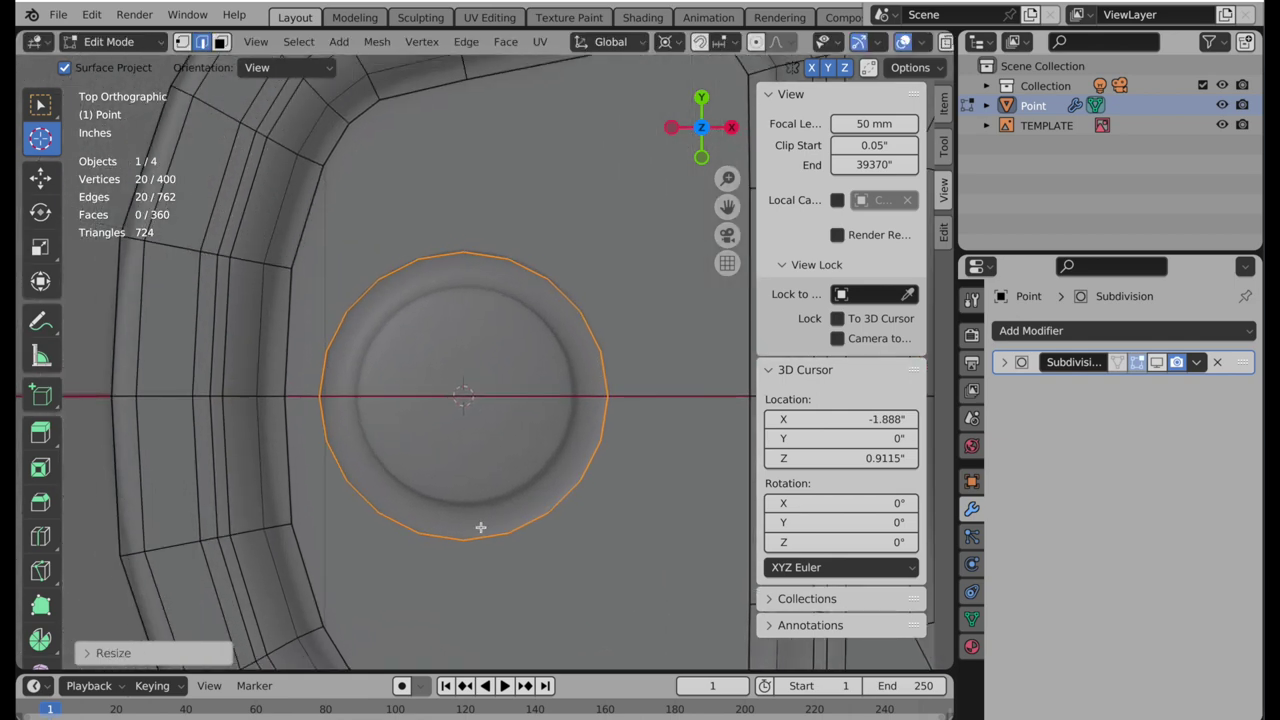
middle_drag(480, 526, 292, 437)
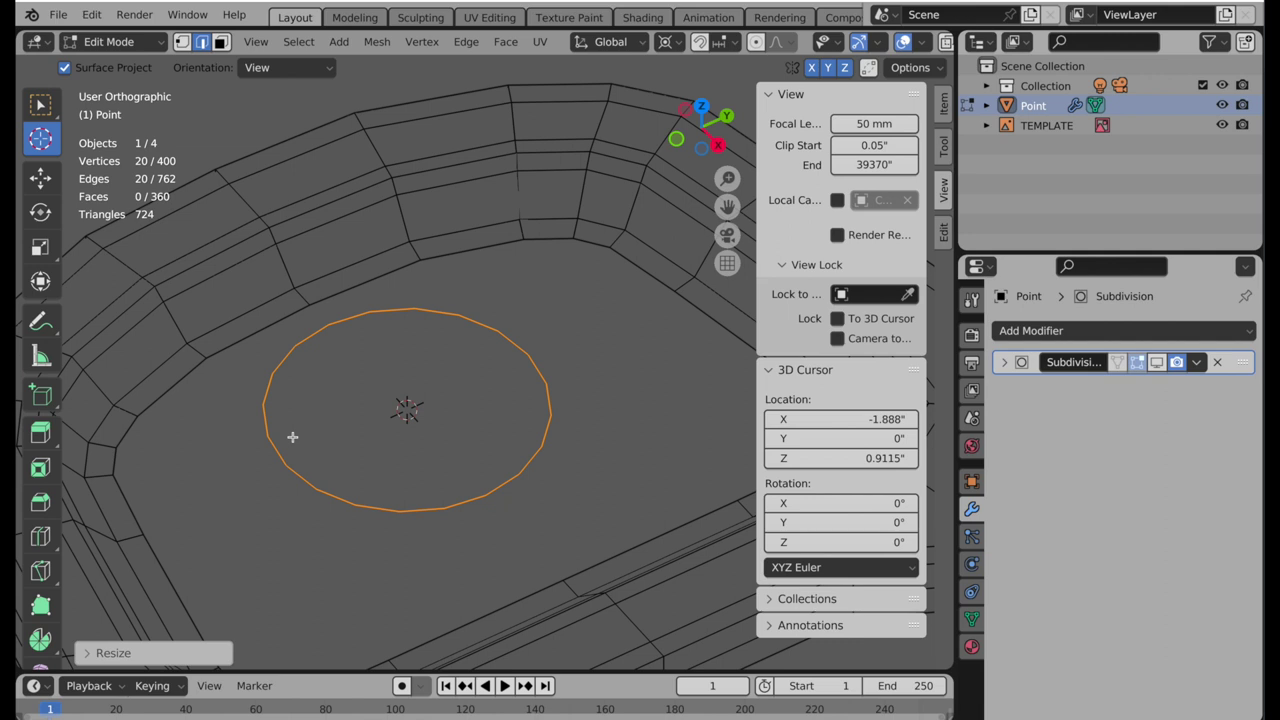
key(f)
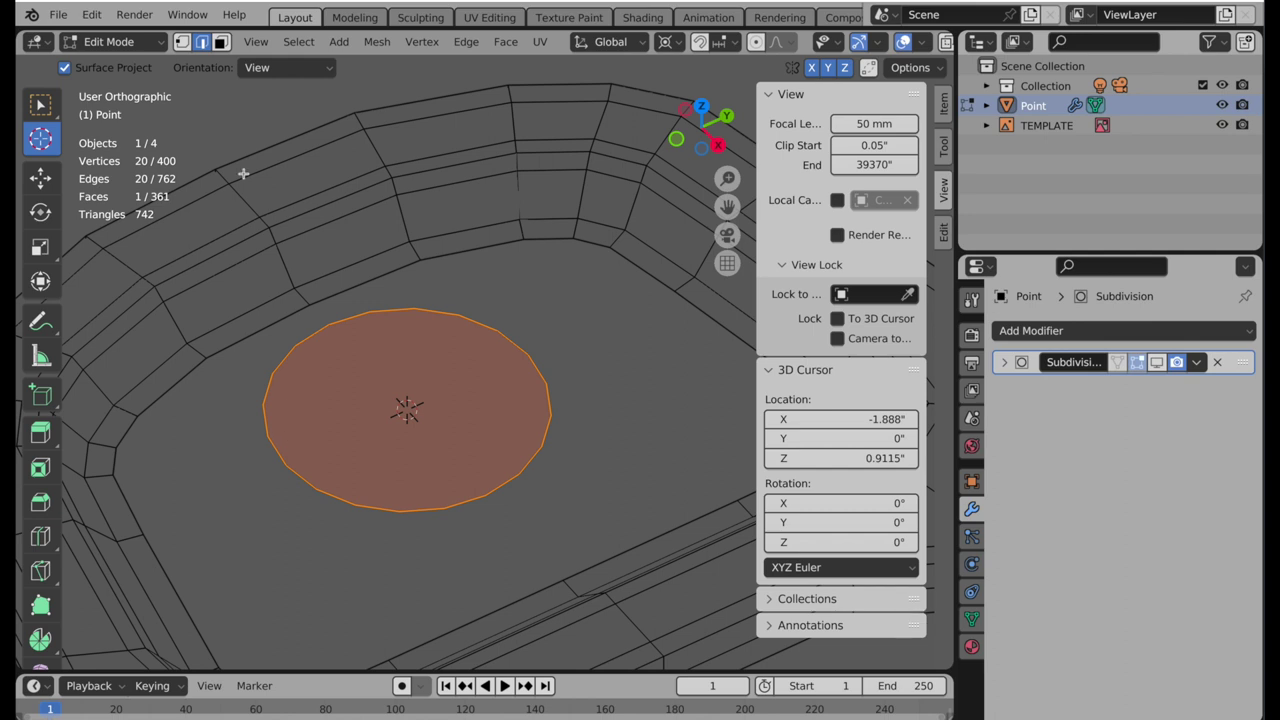
alt+shift+click(375, 279)
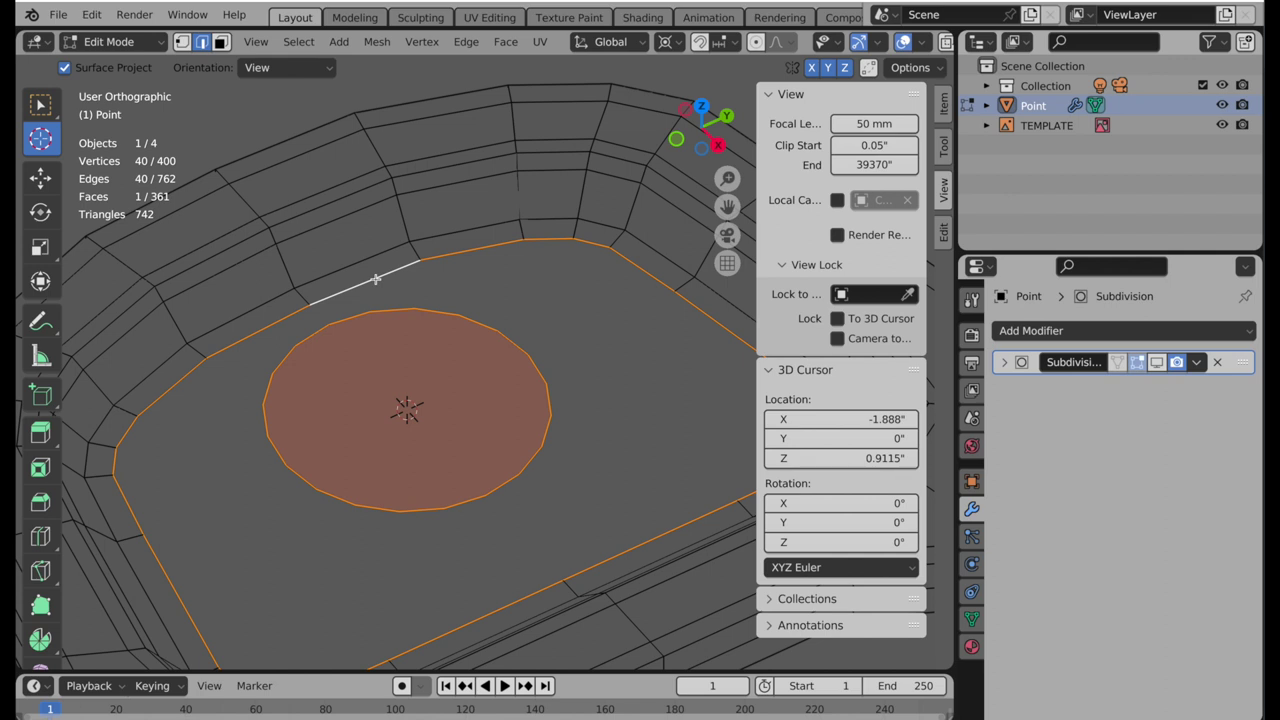
right_click(574, 333)
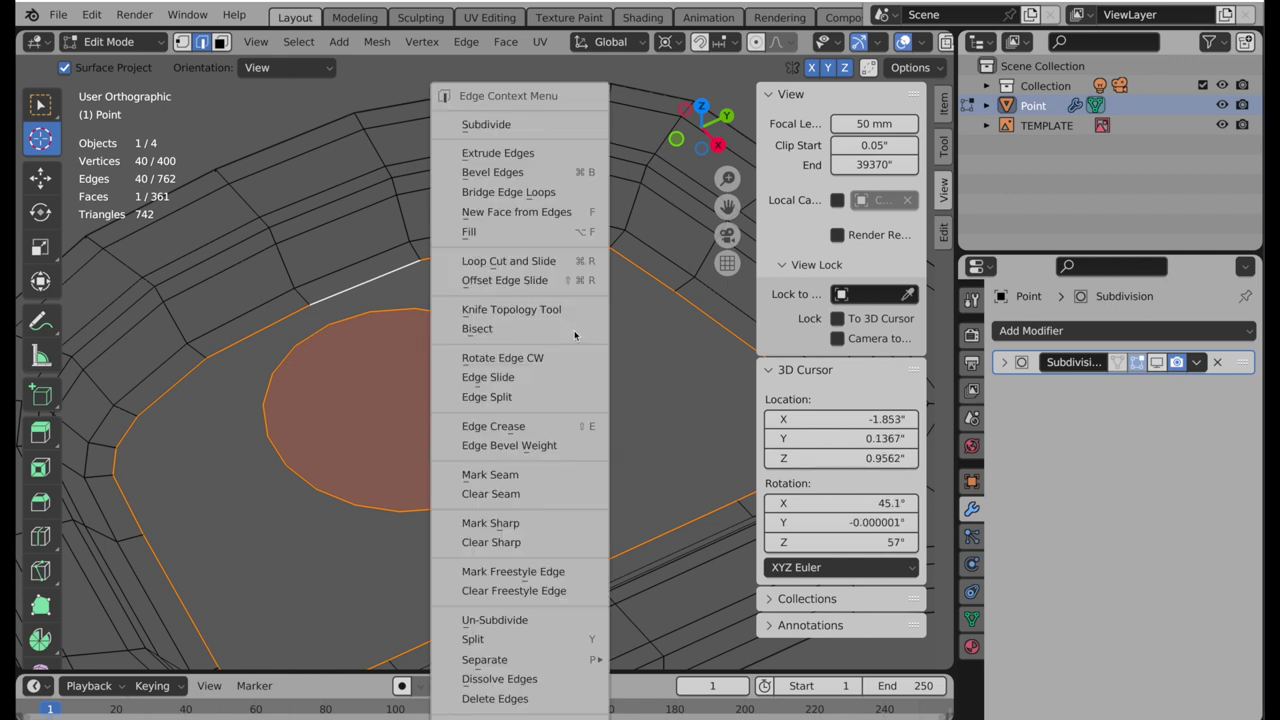
click(556, 191)
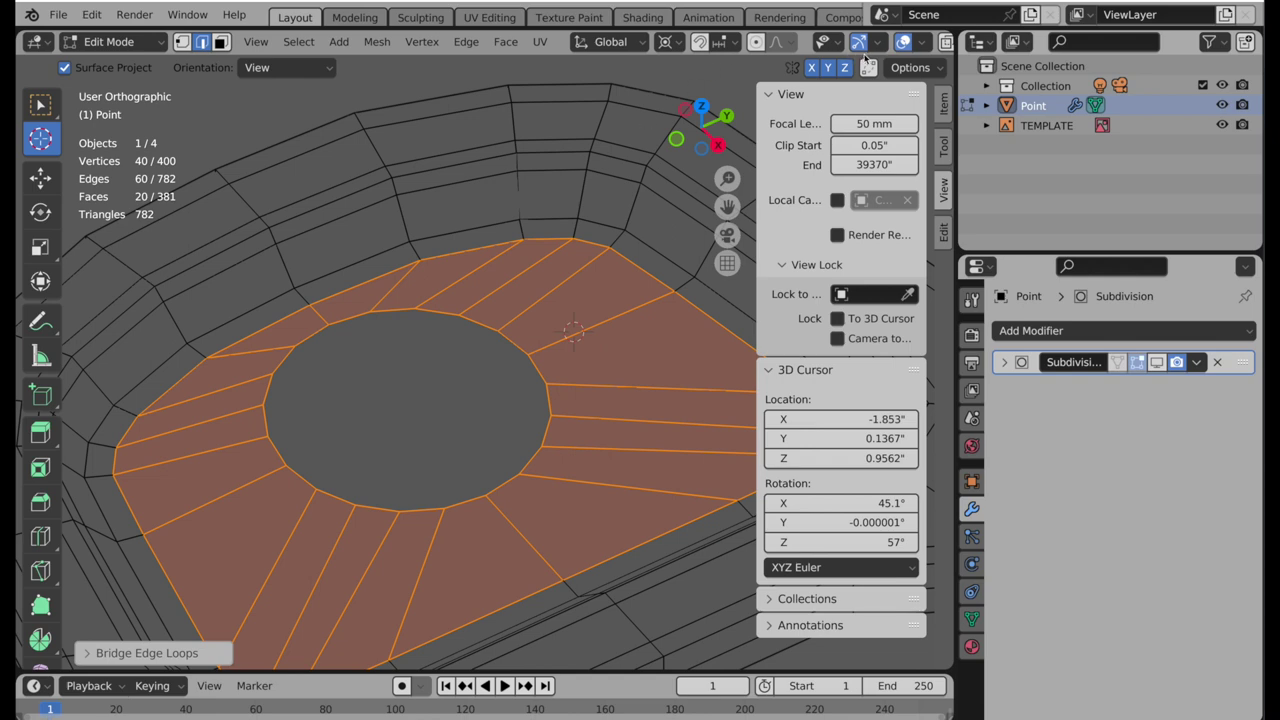
- Enable the Face Orientation overlay and recalculate the normals of the whole mesh to the outside
click(925, 44)
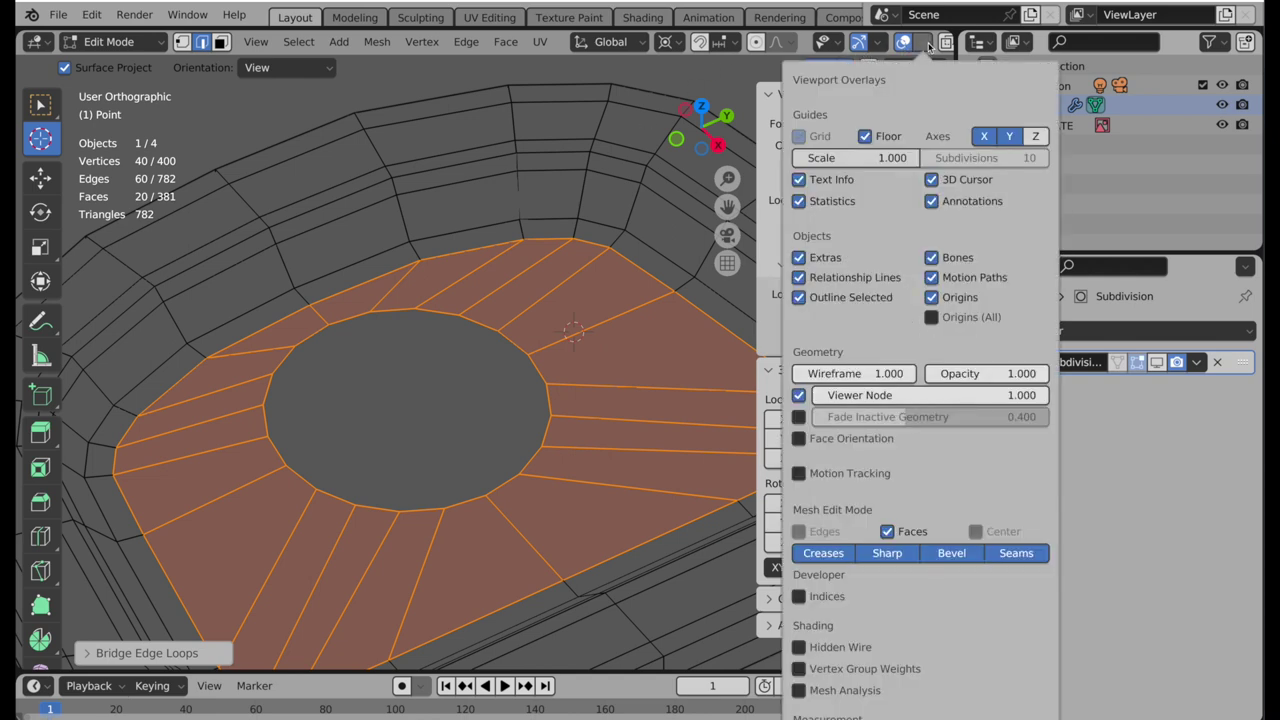
click(836, 442)
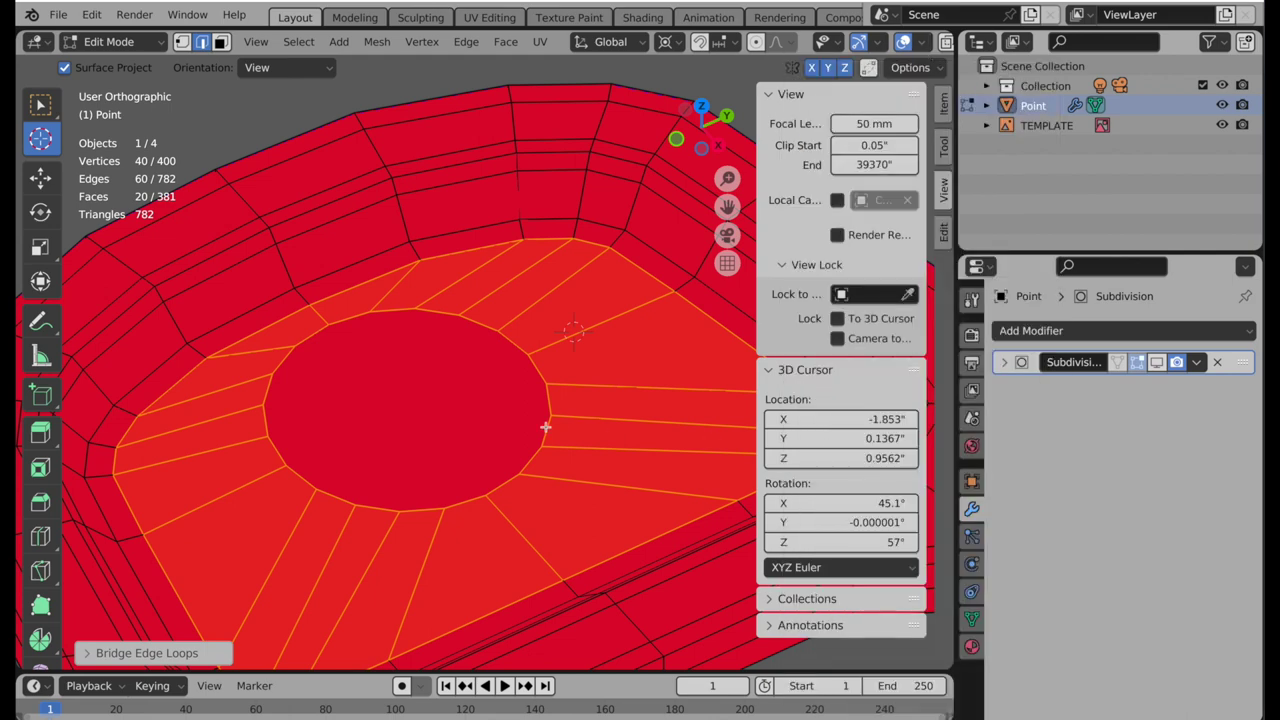
key(a)
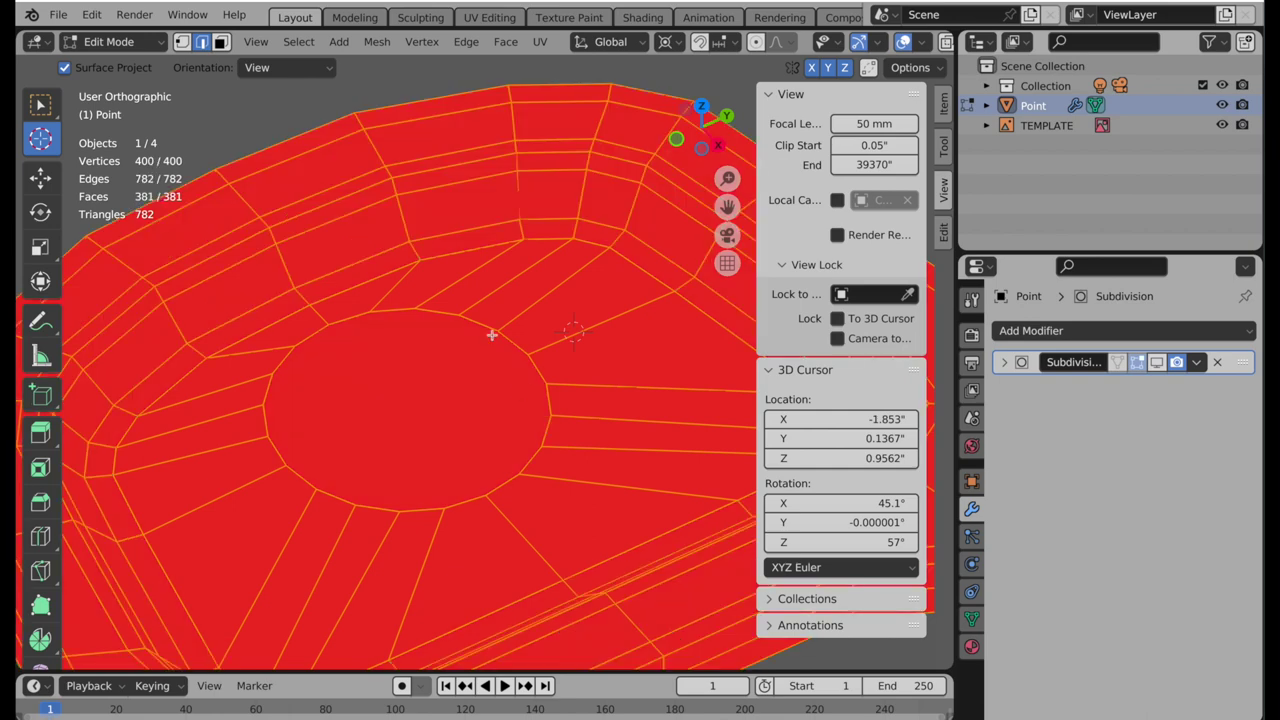
click(376, 42)
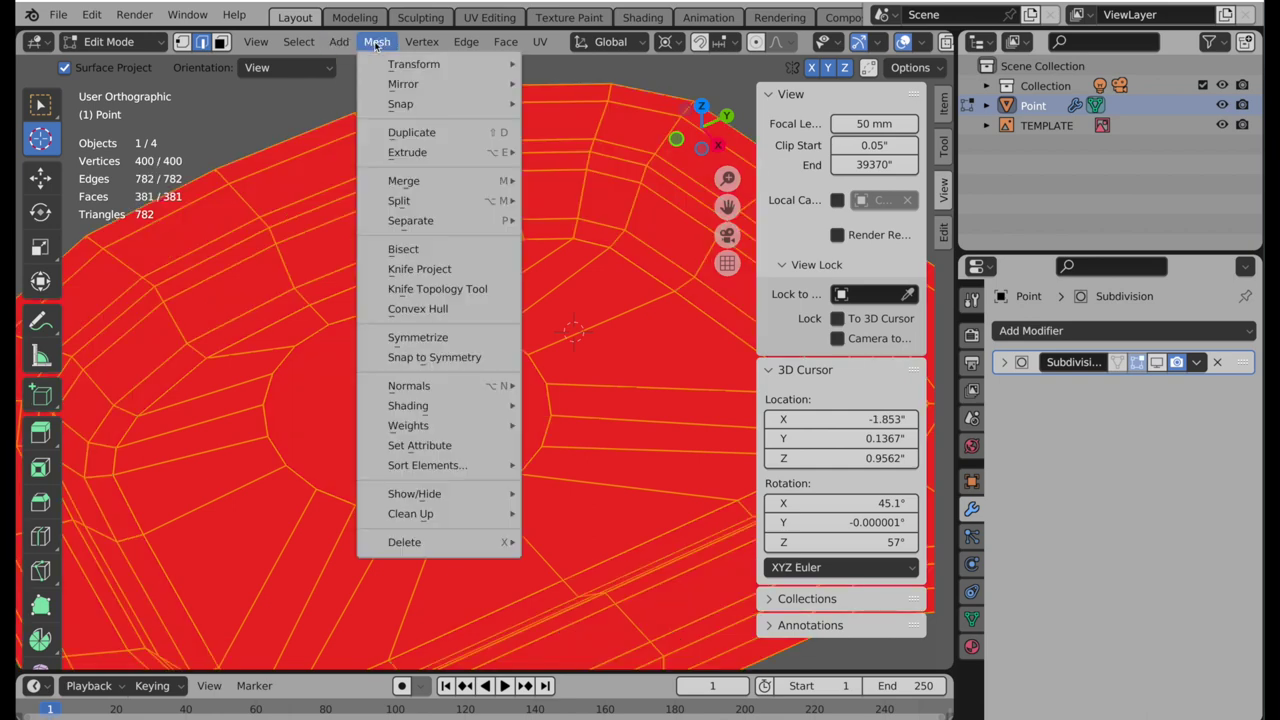
mouse_move(477, 395)
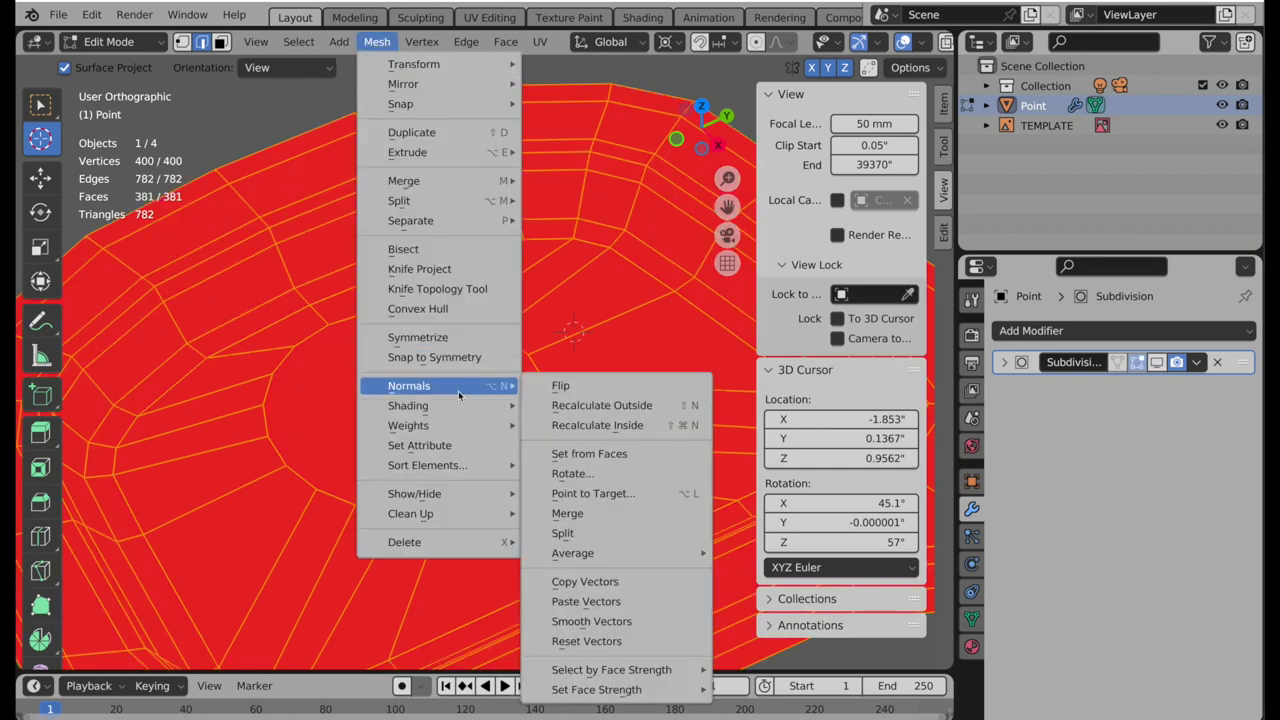
click(572, 405)
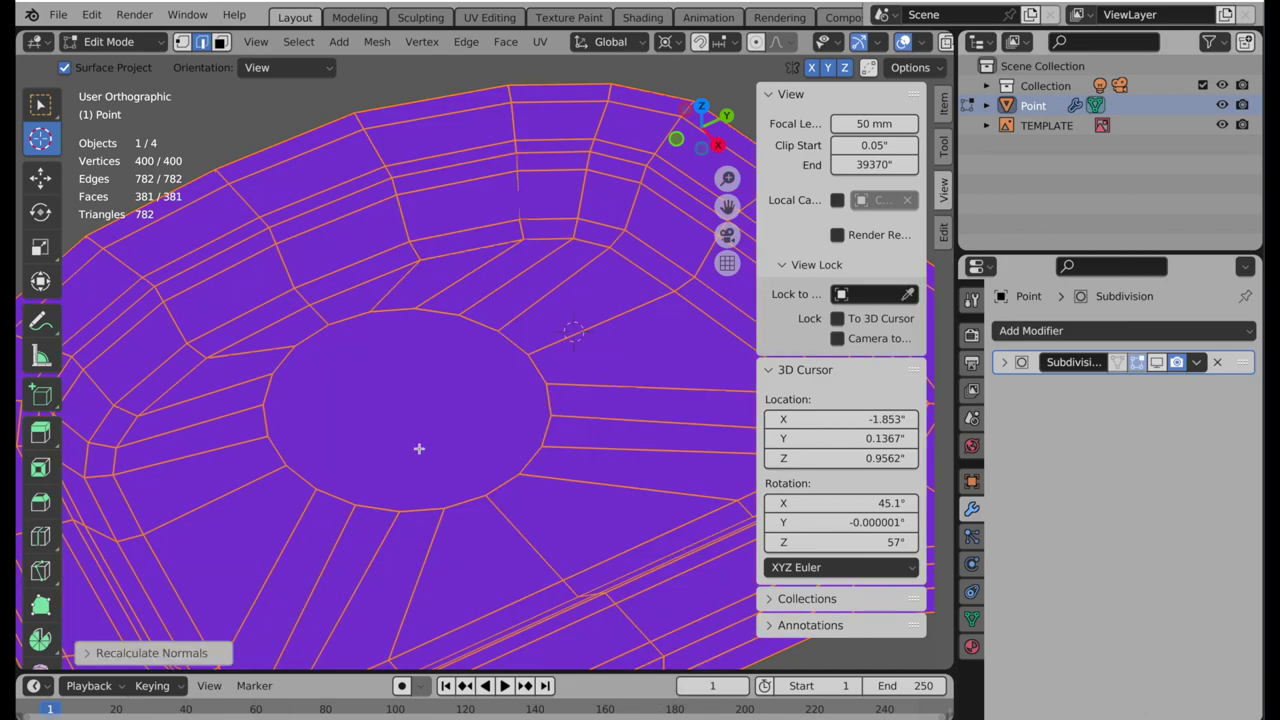
- Return to the top view and disable the Face Orientation overlay
middle_drag(420, 449, 517, 324)
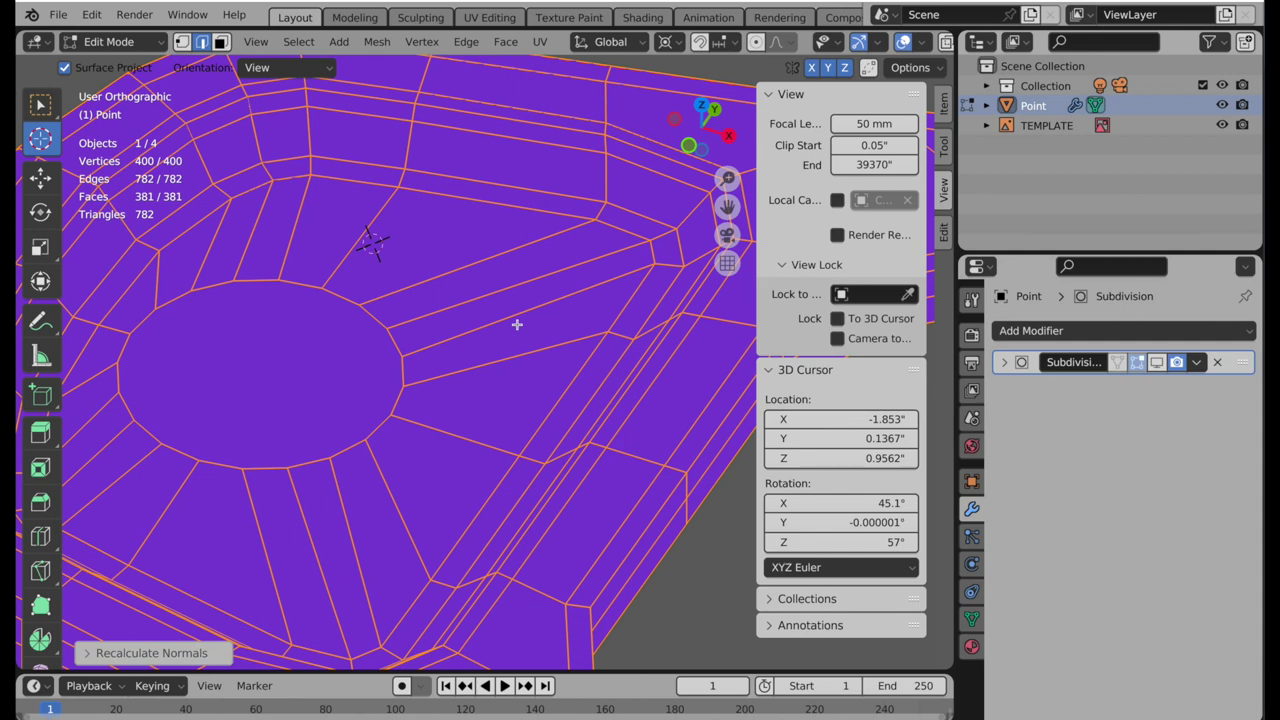
click(703, 107)
click(918, 42)
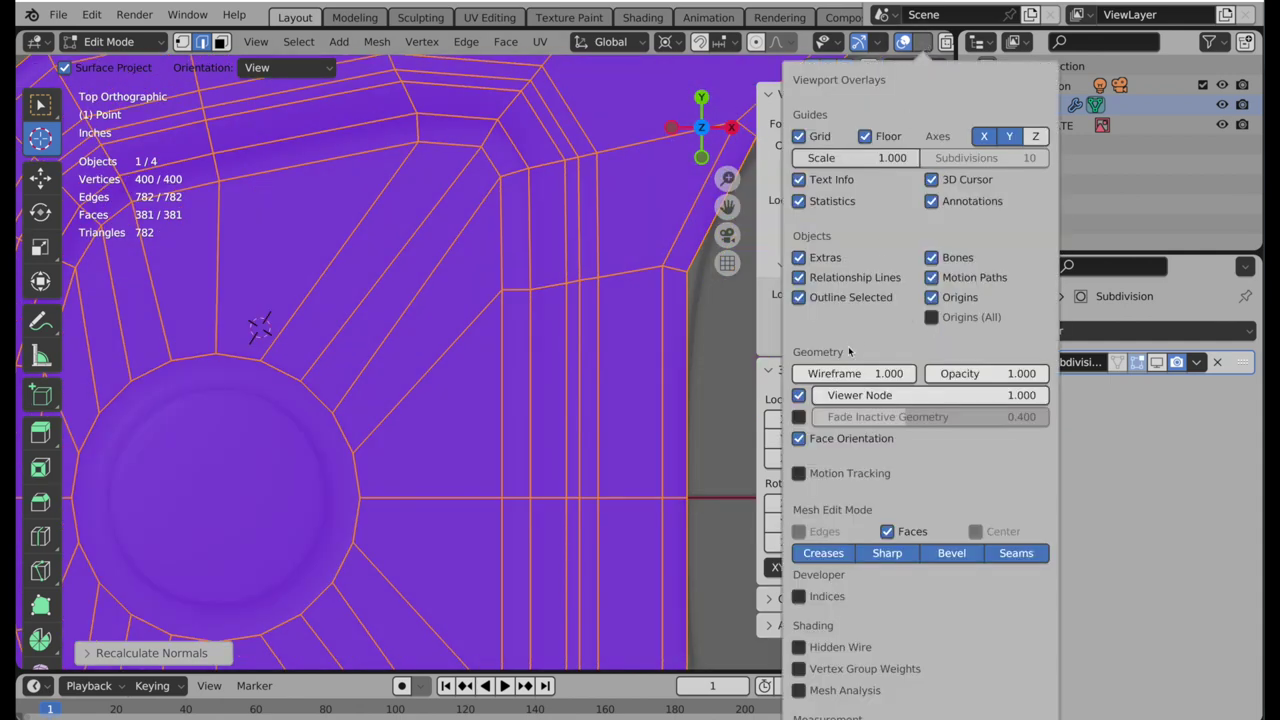
click(805, 437)
- Inset the round rivet face to match the inner rim of the template's rivet
shift+middle_drag(360, 398, 534, 348)
click(222, 44)
shift+right_click(398, 353)
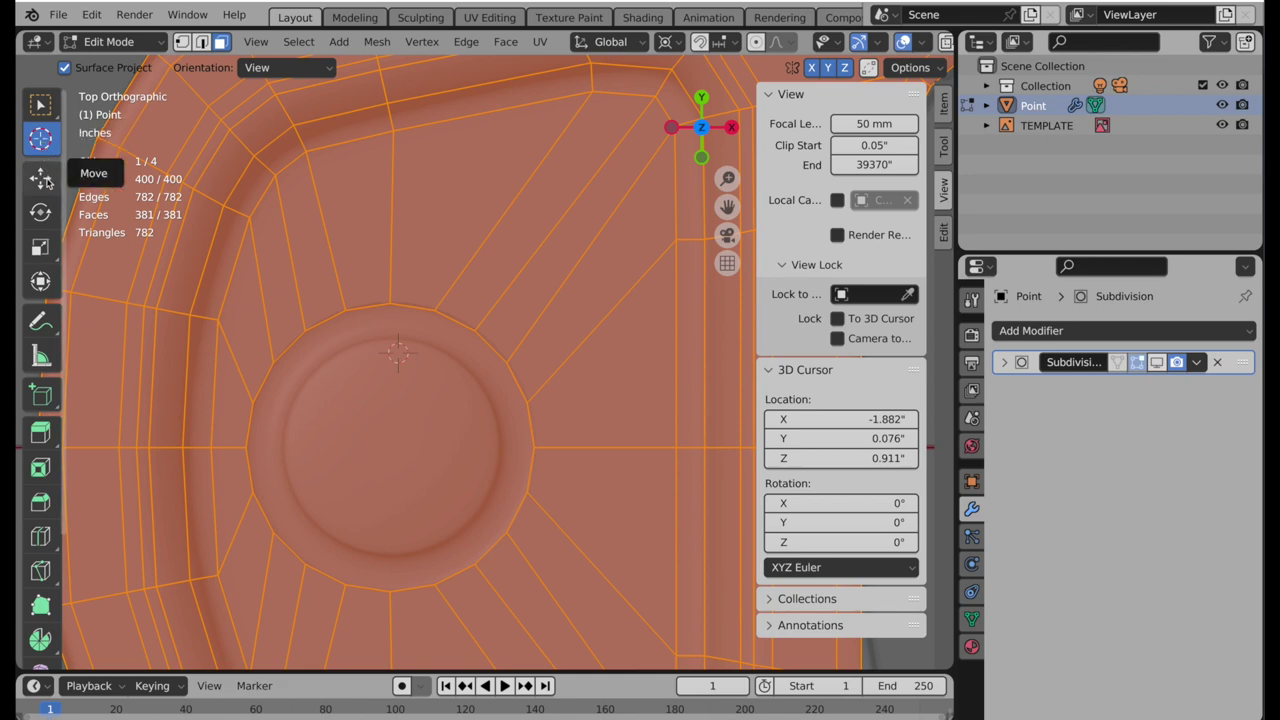
click(40, 176)
click(451, 435)
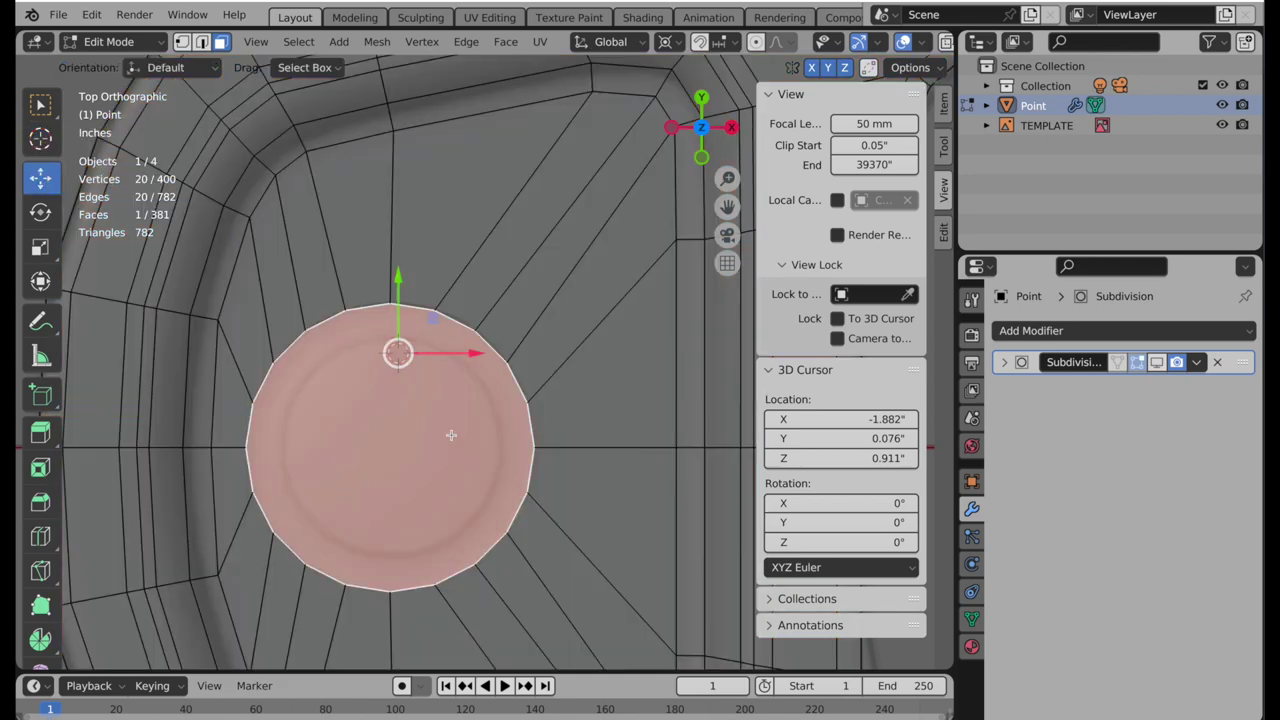
key(i)
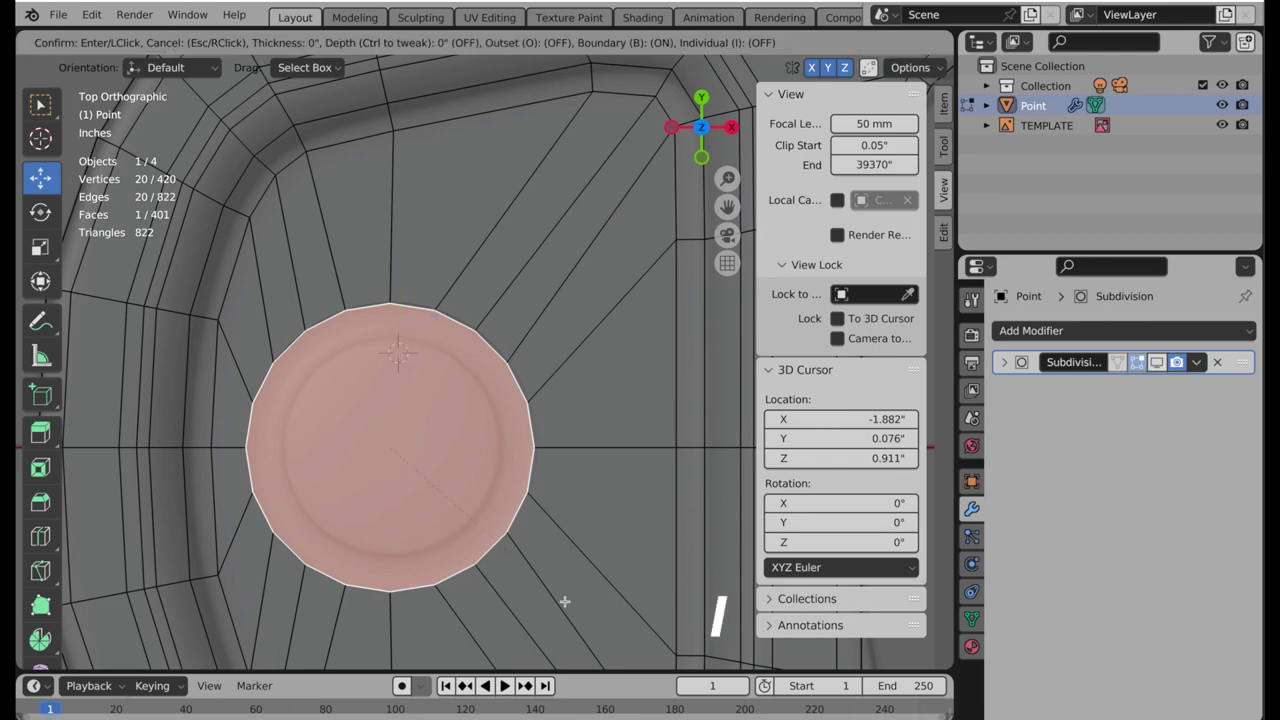
click(561, 593)
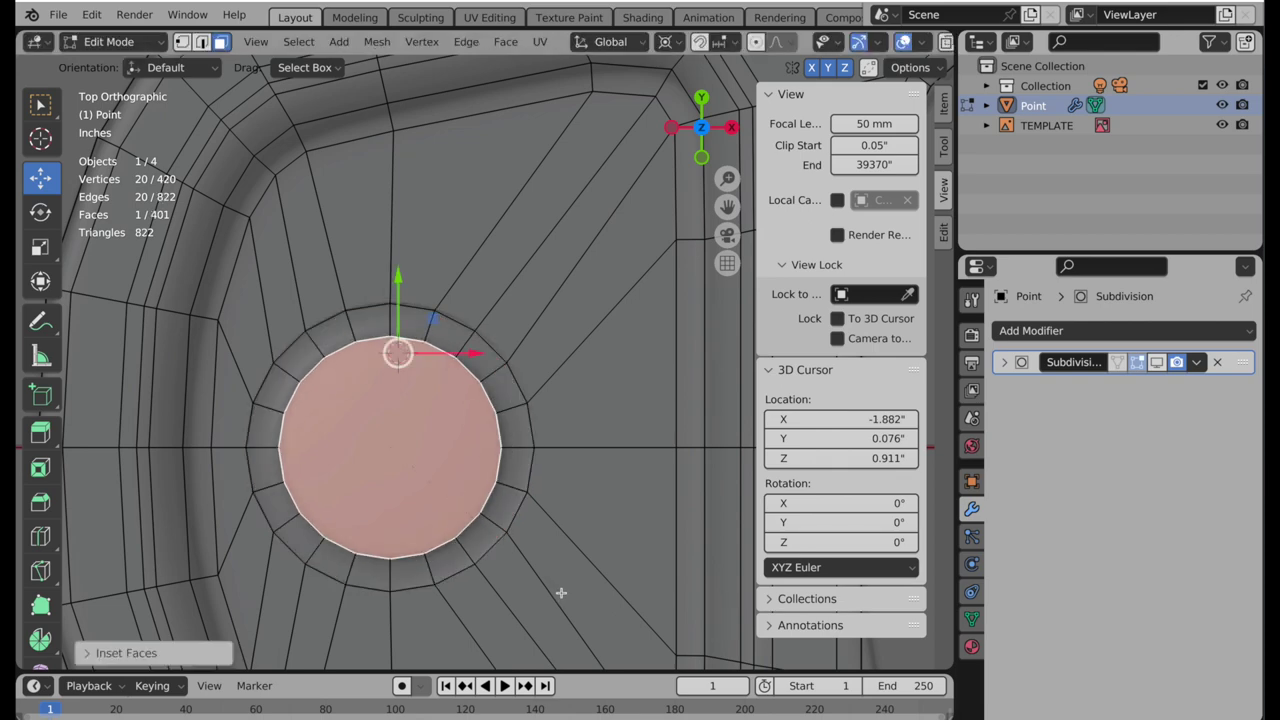
- Extrude the inner rivet face upward about 0.02" and inset it about 0.045" with a raised depth of about 0.023"
middle_drag(416, 594, 474, 423)
key(e)
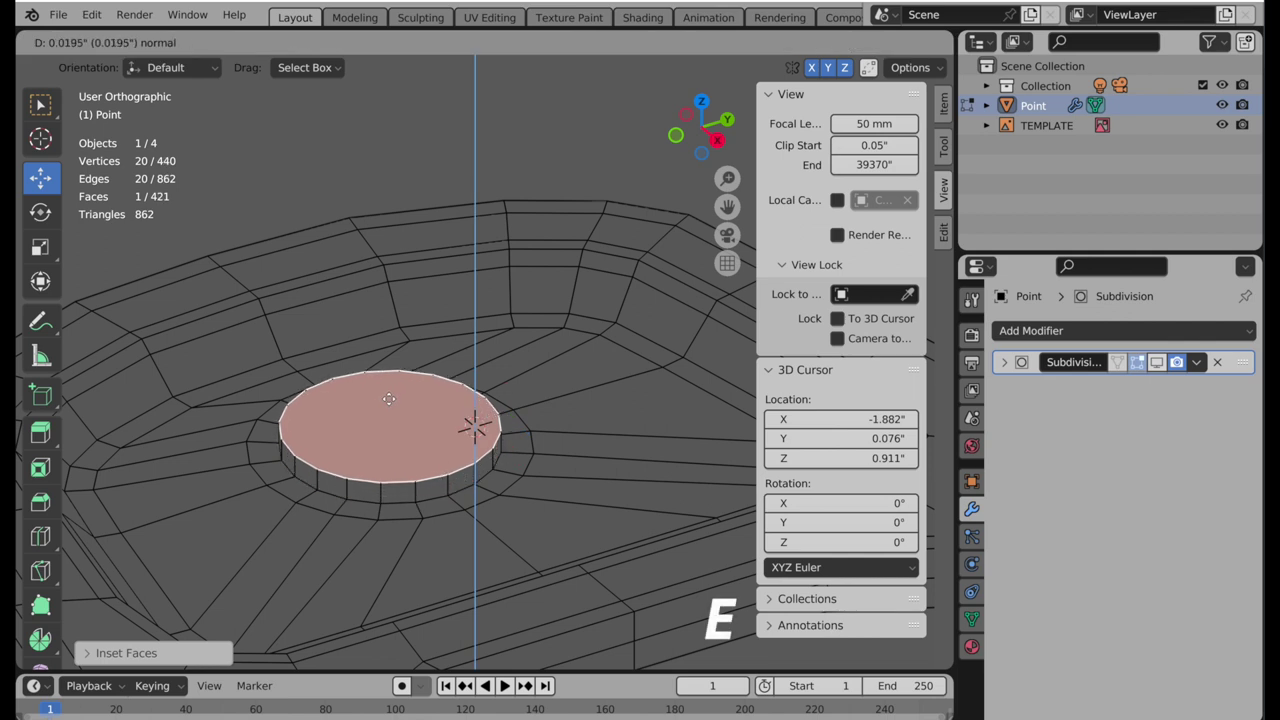
click(447, 419)
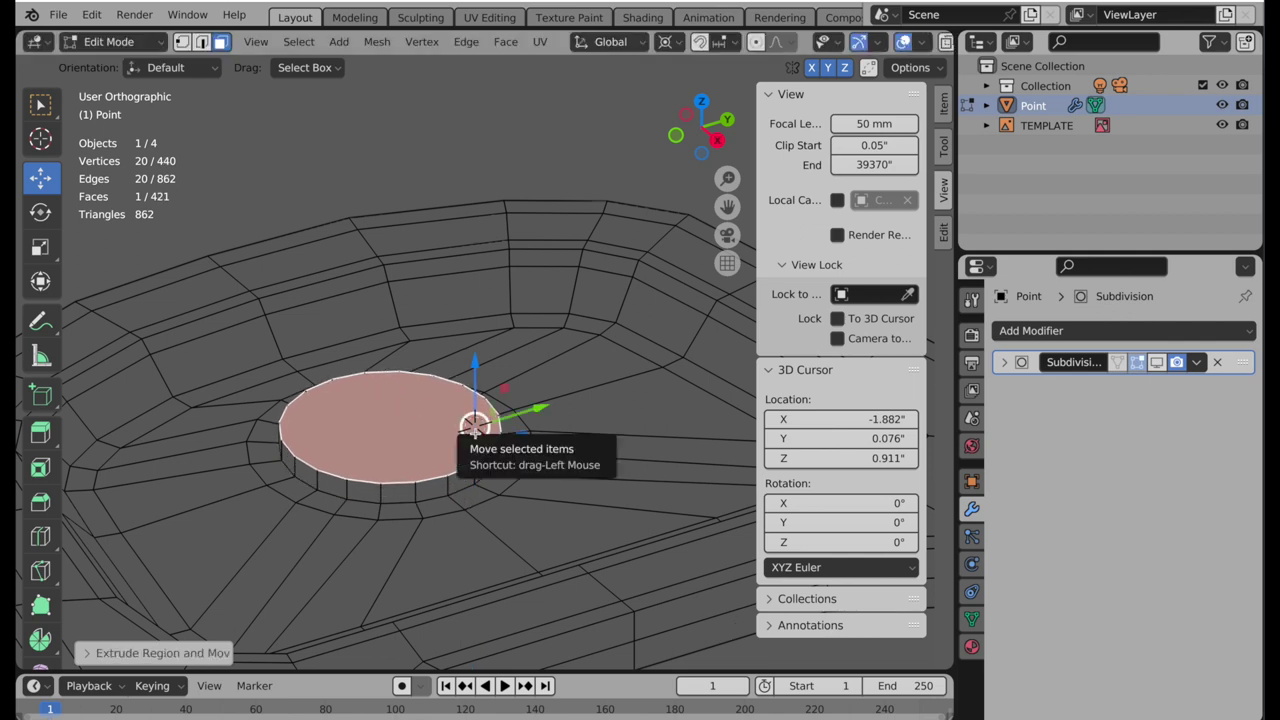
key(i)
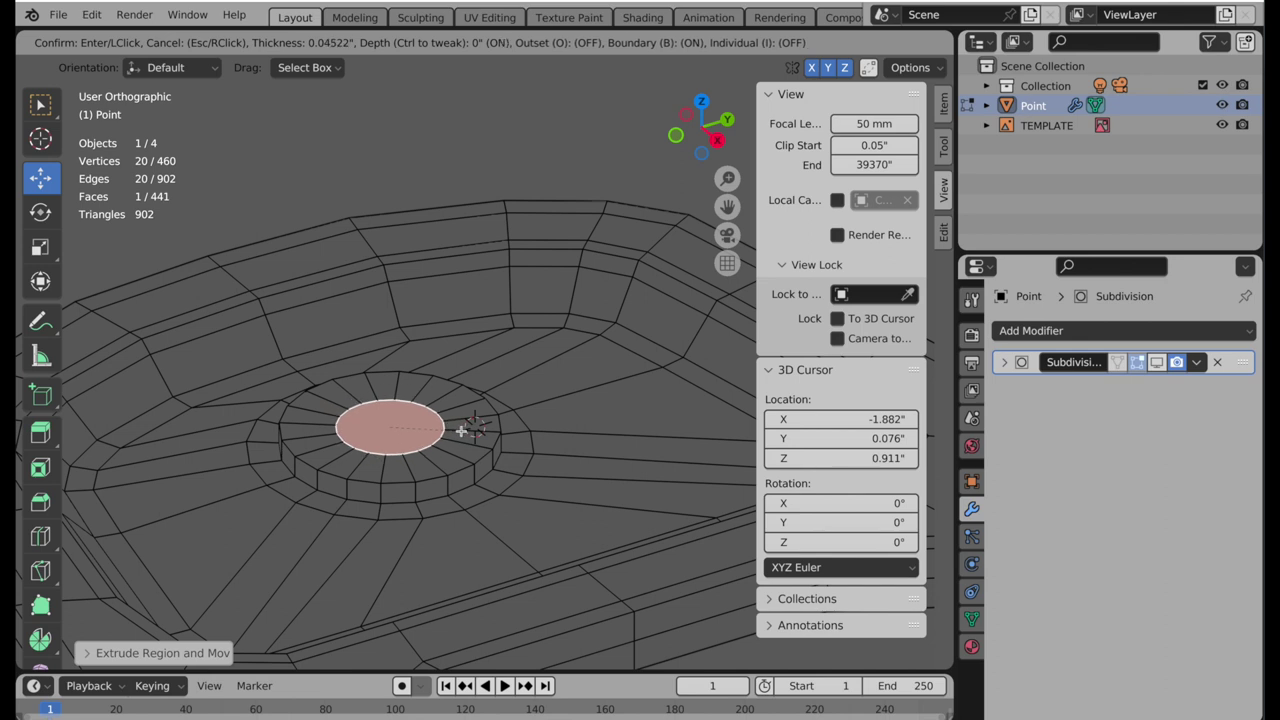
key(ctrl)
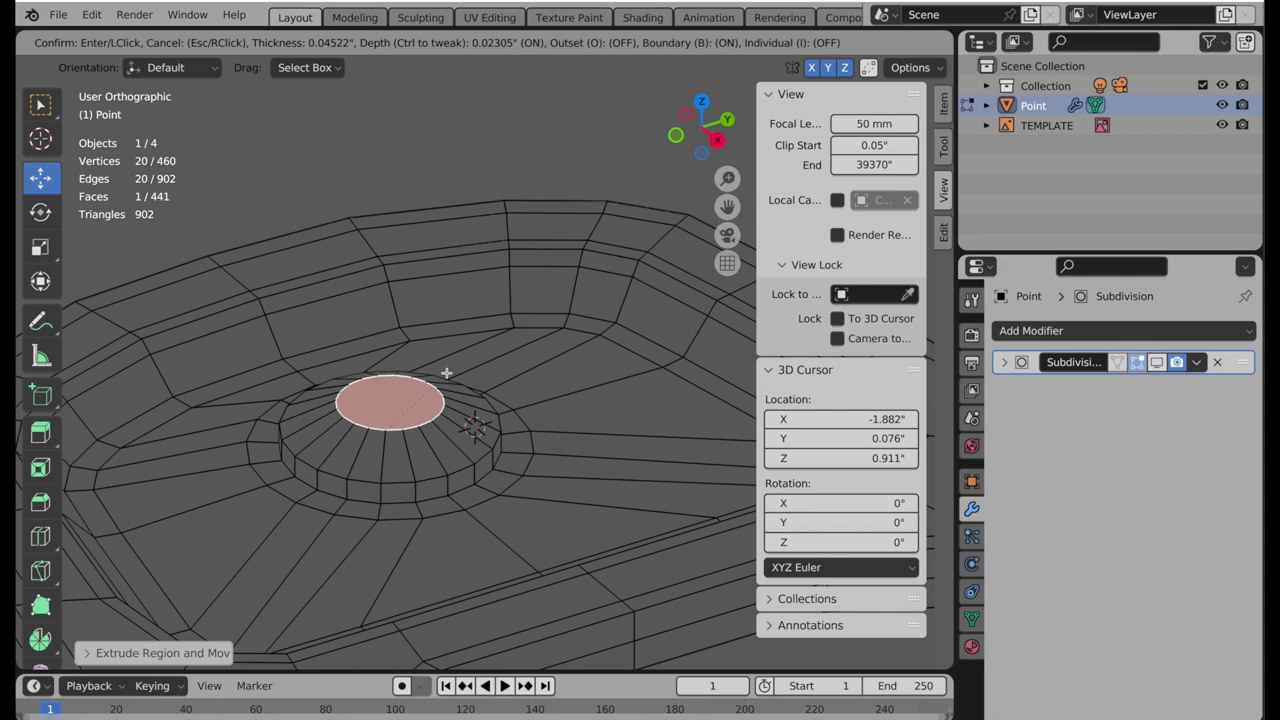
click(443, 370)
- Bevel the edges of the rivet's top face with 3 segments and a shape of 0.5 to form a rounded dome
scroll(476, 350, up, 2)
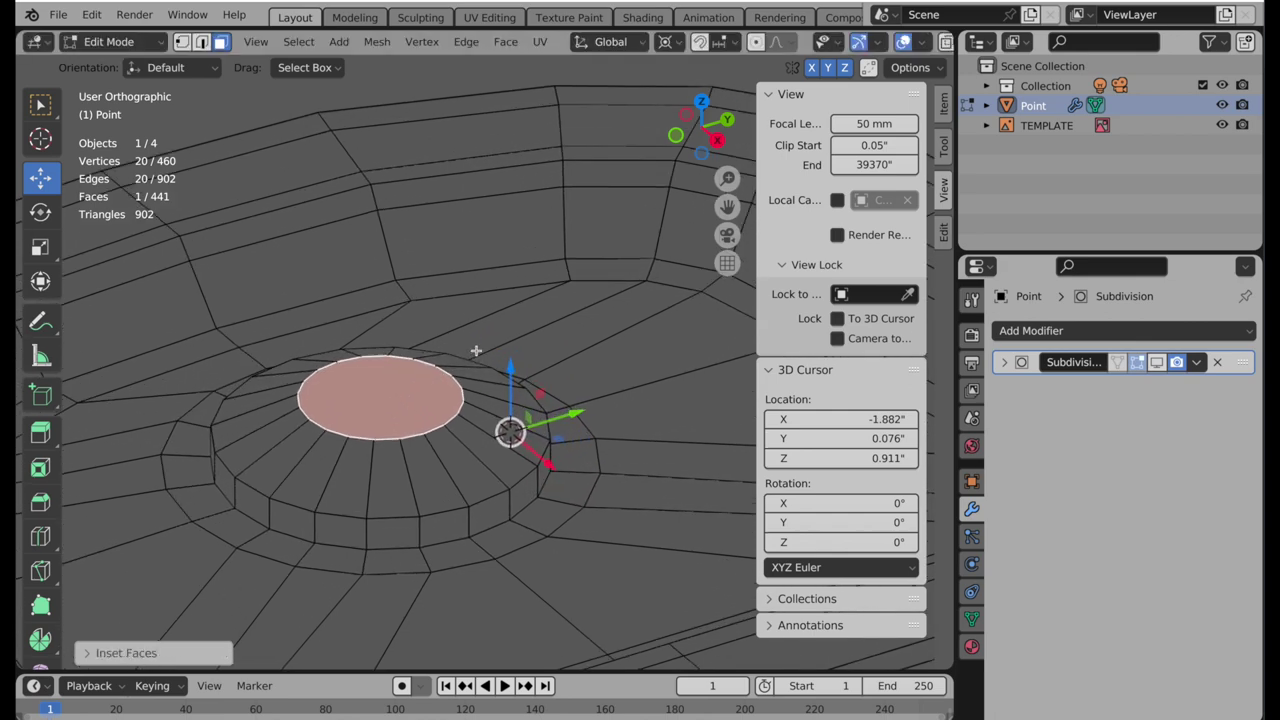
middle_drag(476, 350, 500, 378)
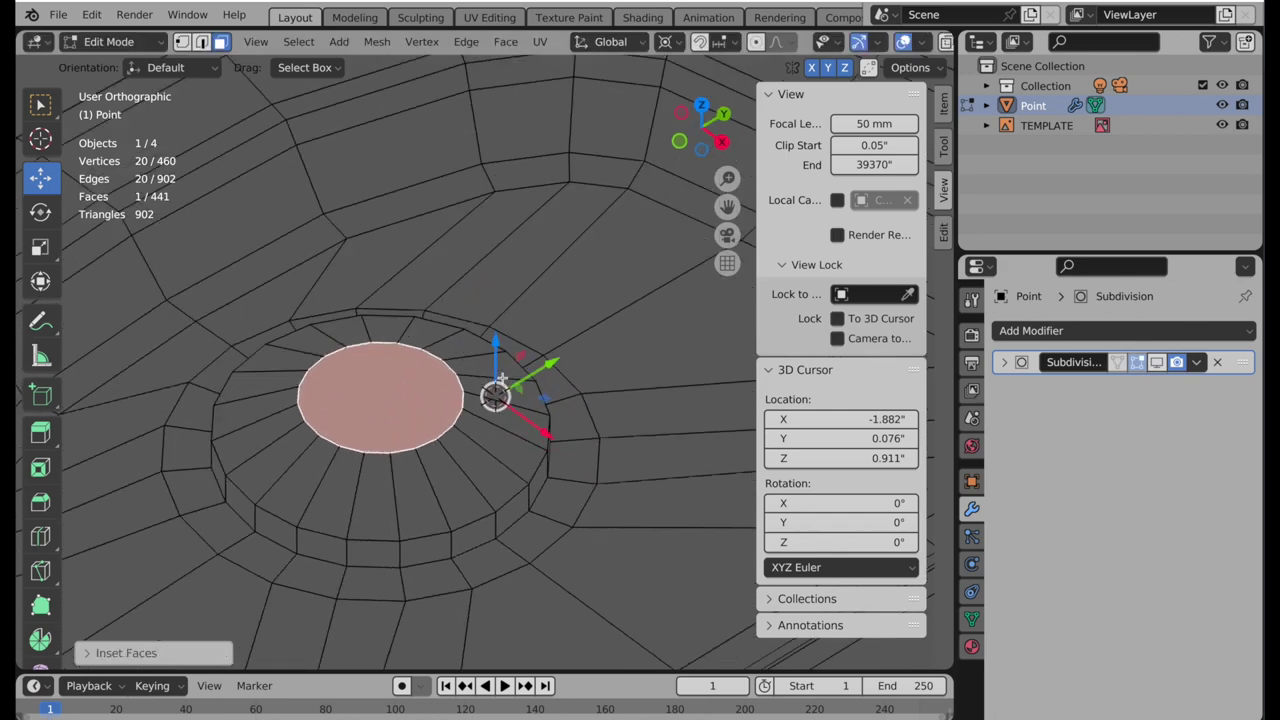
click(42, 503)
click(240, 72)
text(3)
key(Tab)
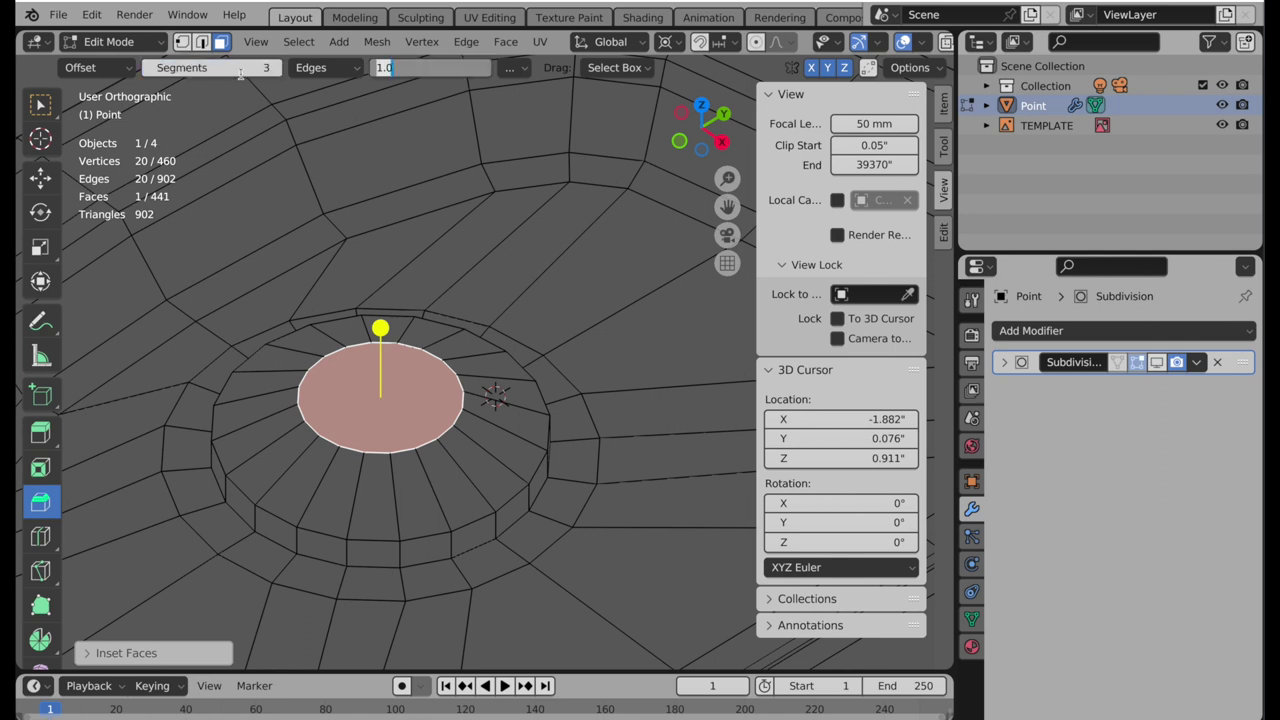
text(0.5)
key(Return)
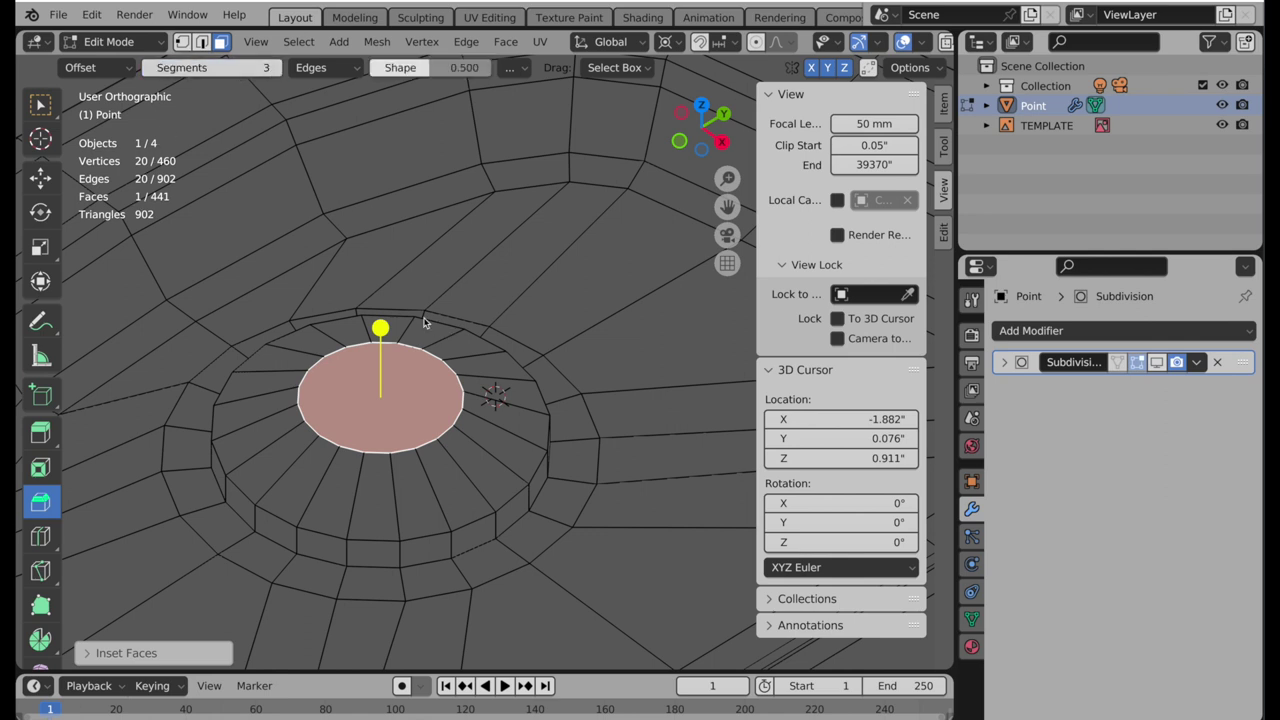
drag(380, 328, 396, 311)
- Select the ring of faces around the rivet's base and extrude it slightly downward to form a groove
mouse_move(411, 479)
middle_down()
mouse_move(368, 447)
mouse_move(431, 482)
mouse_move(406, 497)
middle_up()
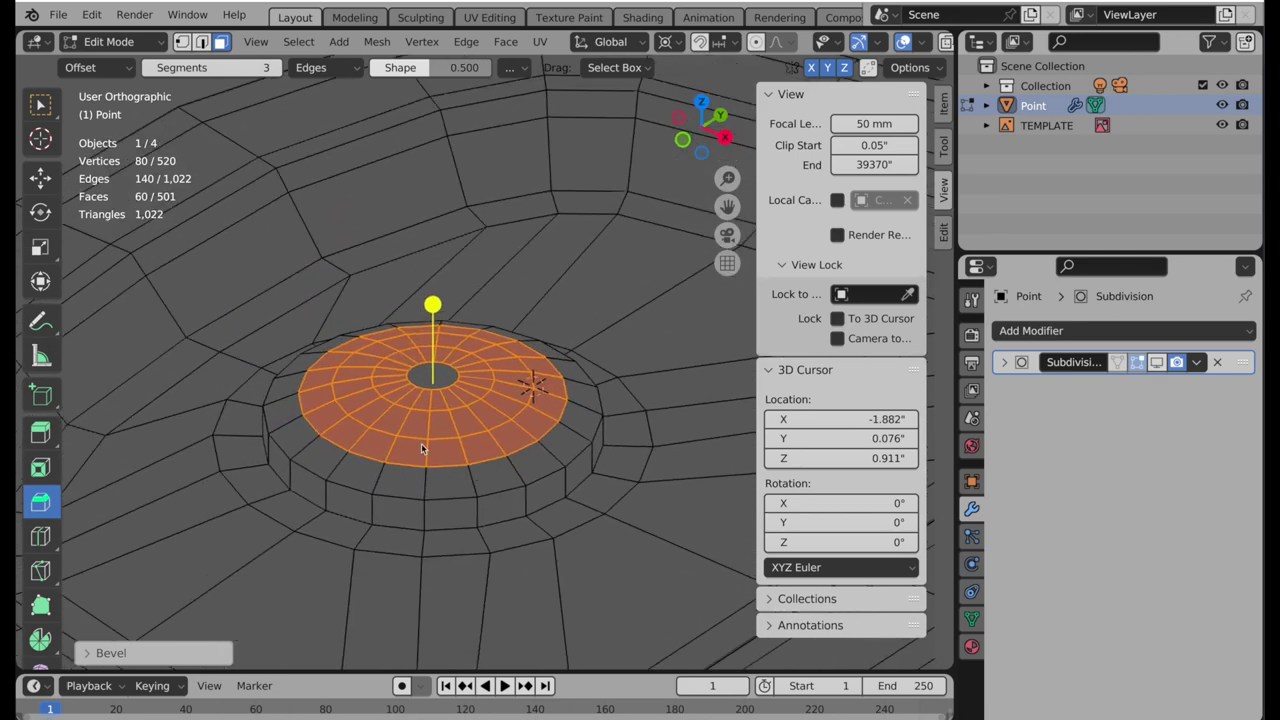
alt+click(312, 520)
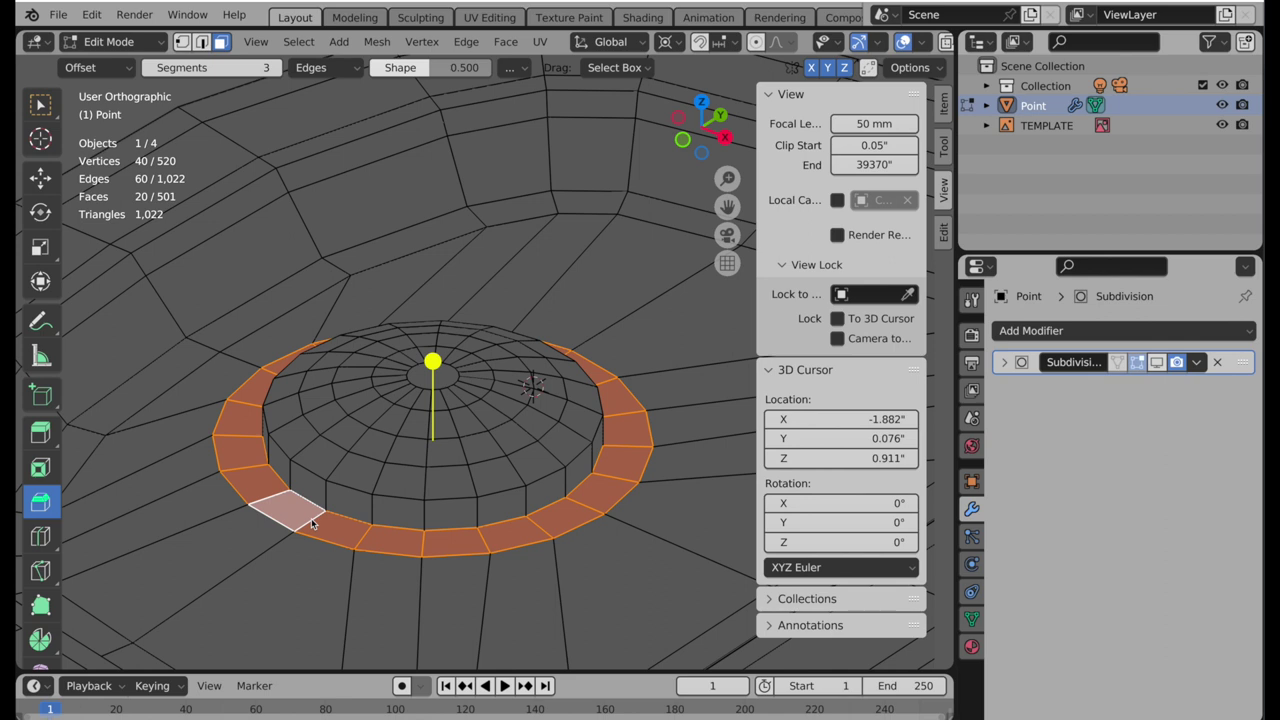
scroll(312, 523, up, 1)
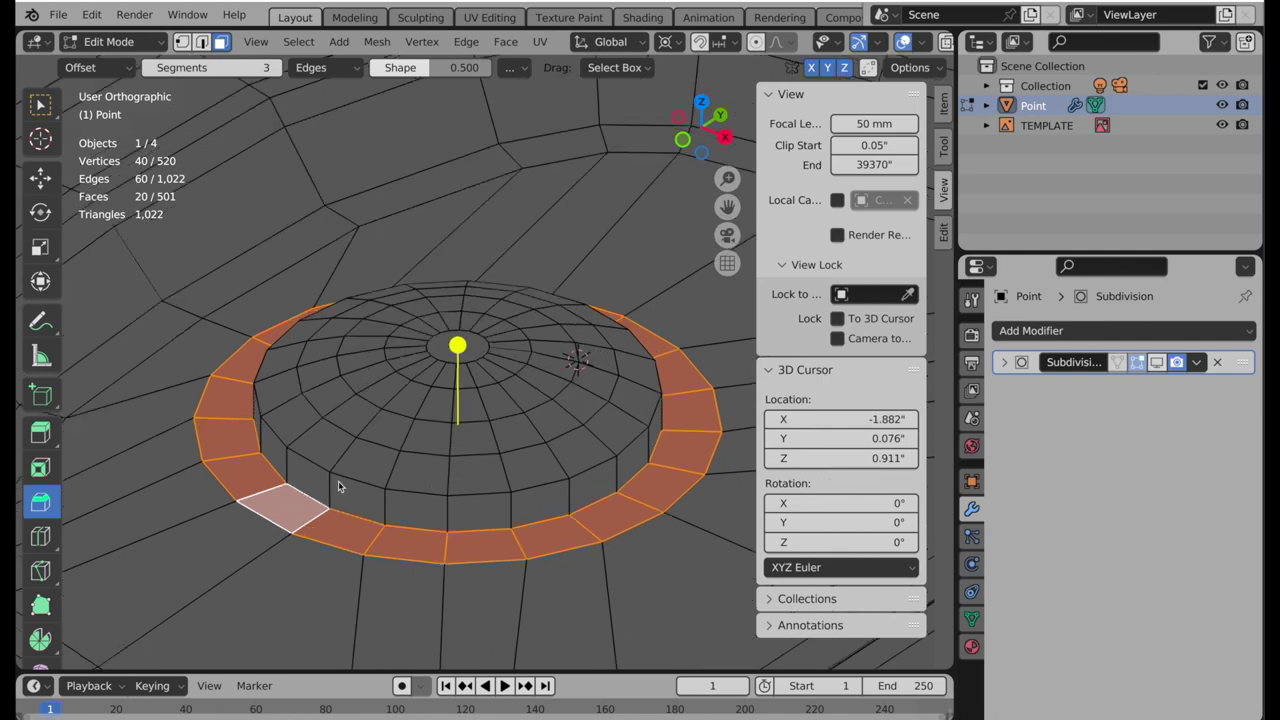
click(40, 432)
drag(457, 365, 470, 370)
- Crease the groove's upper outer edge loop and the edge loop at the bottom of the rivet's side wall with a factor of 1
middle_drag(565, 500, 443, 429)
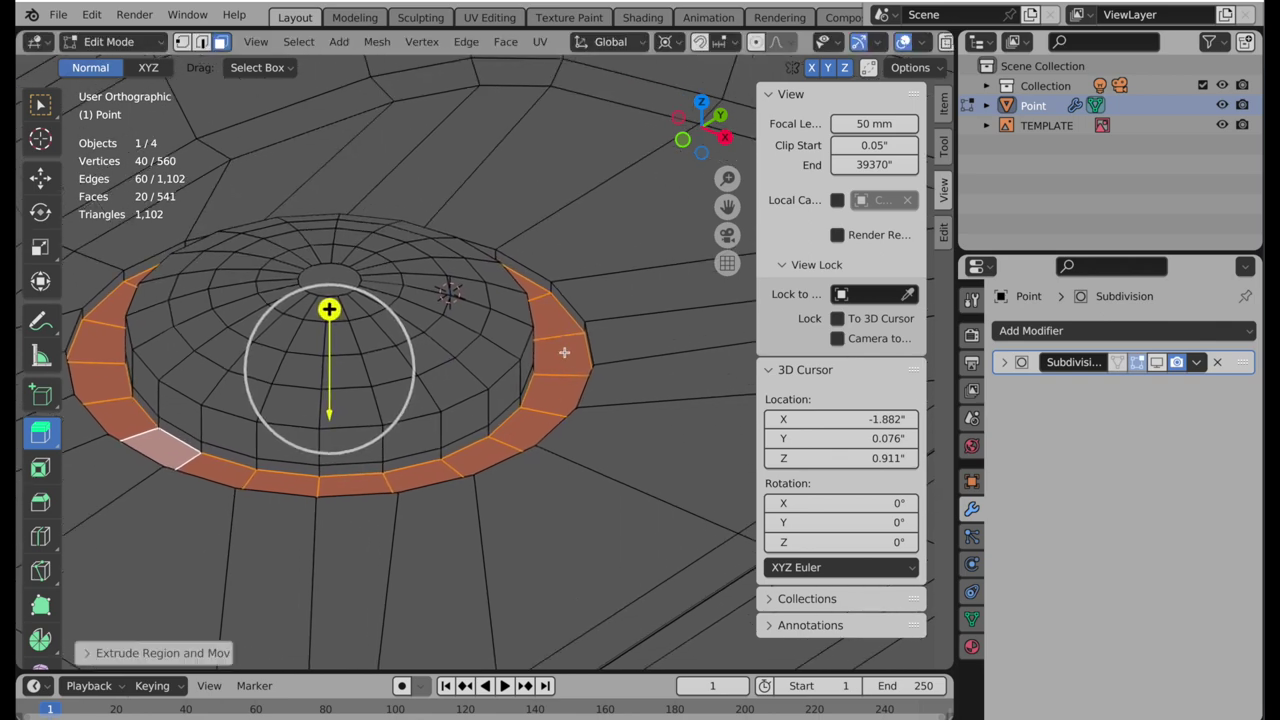
middle_drag(563, 351, 576, 312)
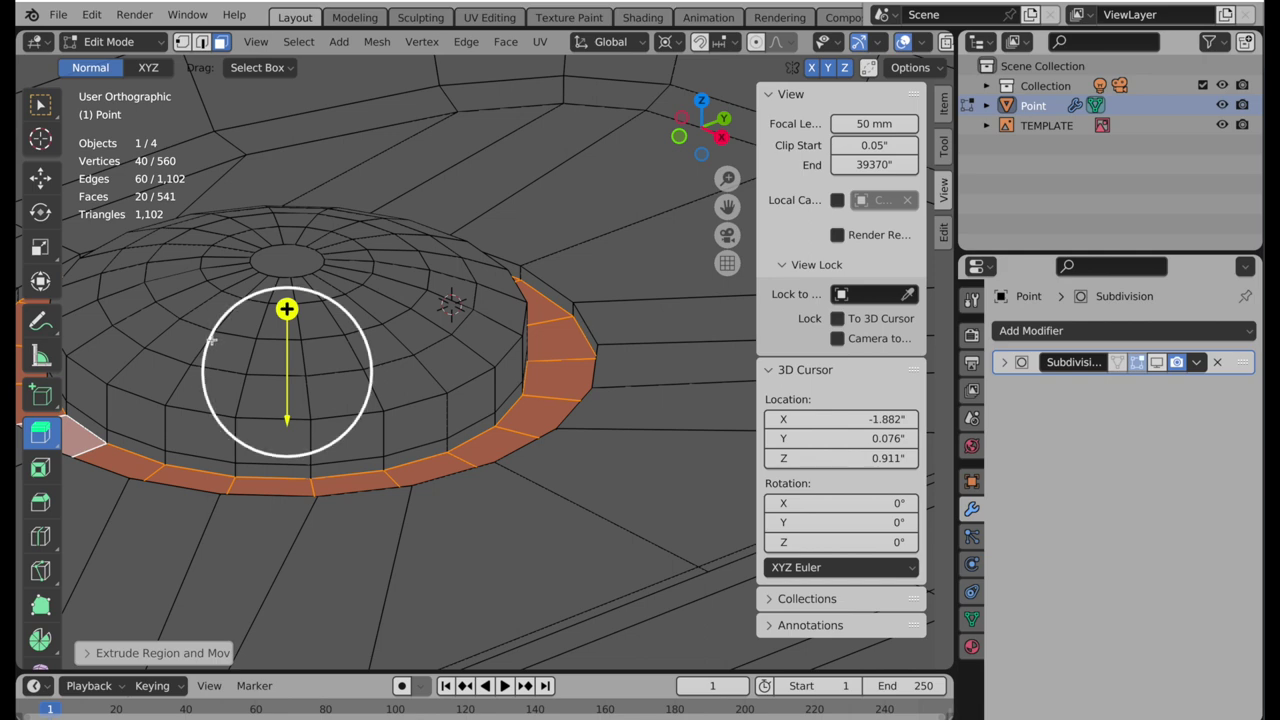
click(203, 44)
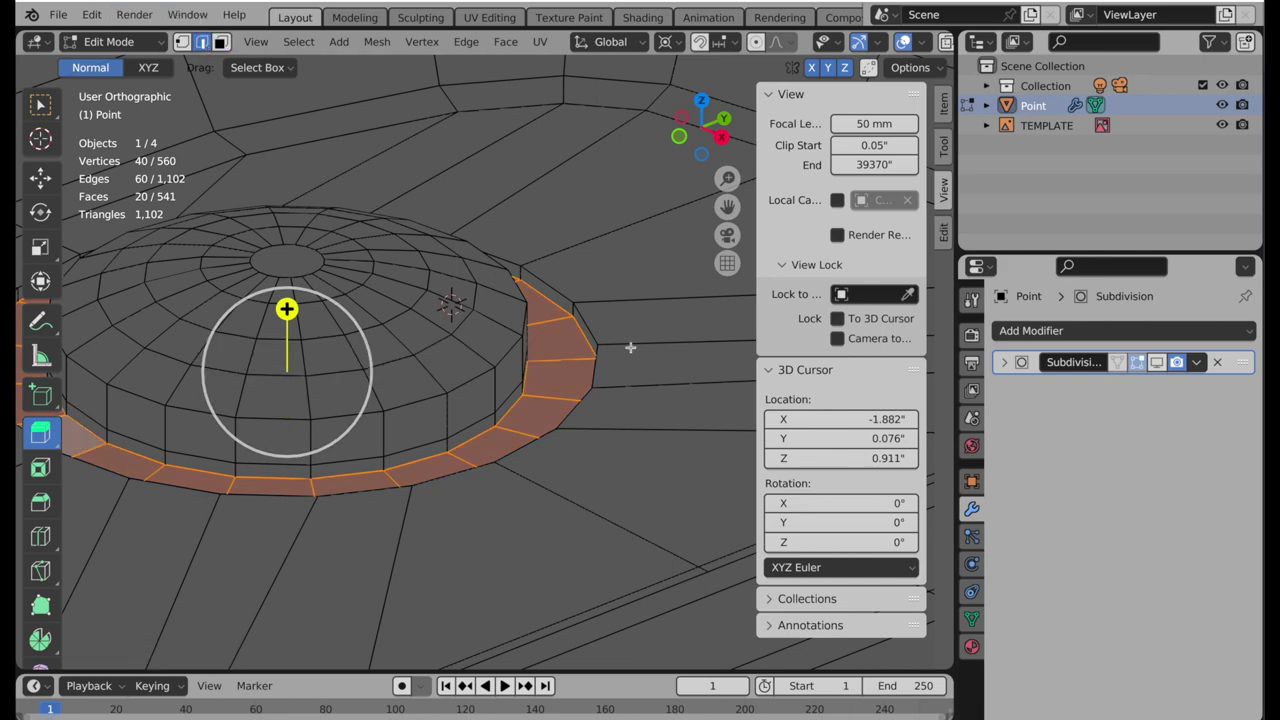
alt+click(586, 322)
middle_drag(555, 372, 519, 366)
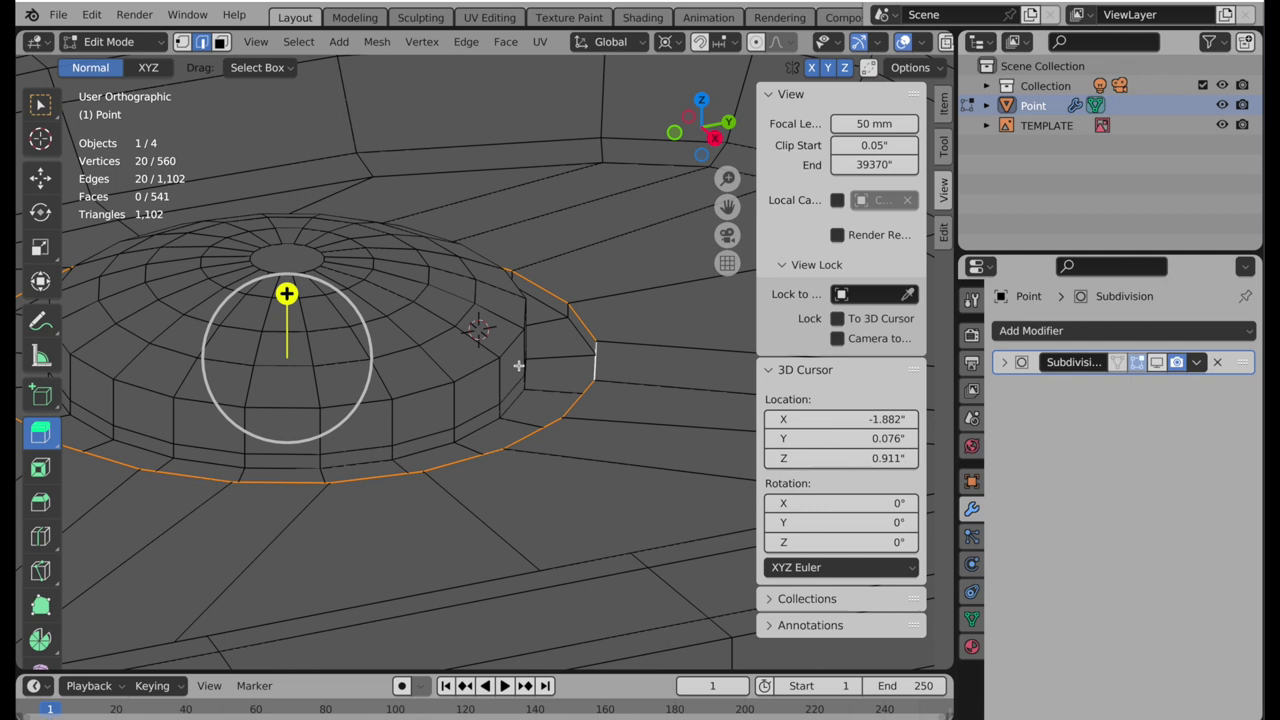
alt+shift+click(472, 430)
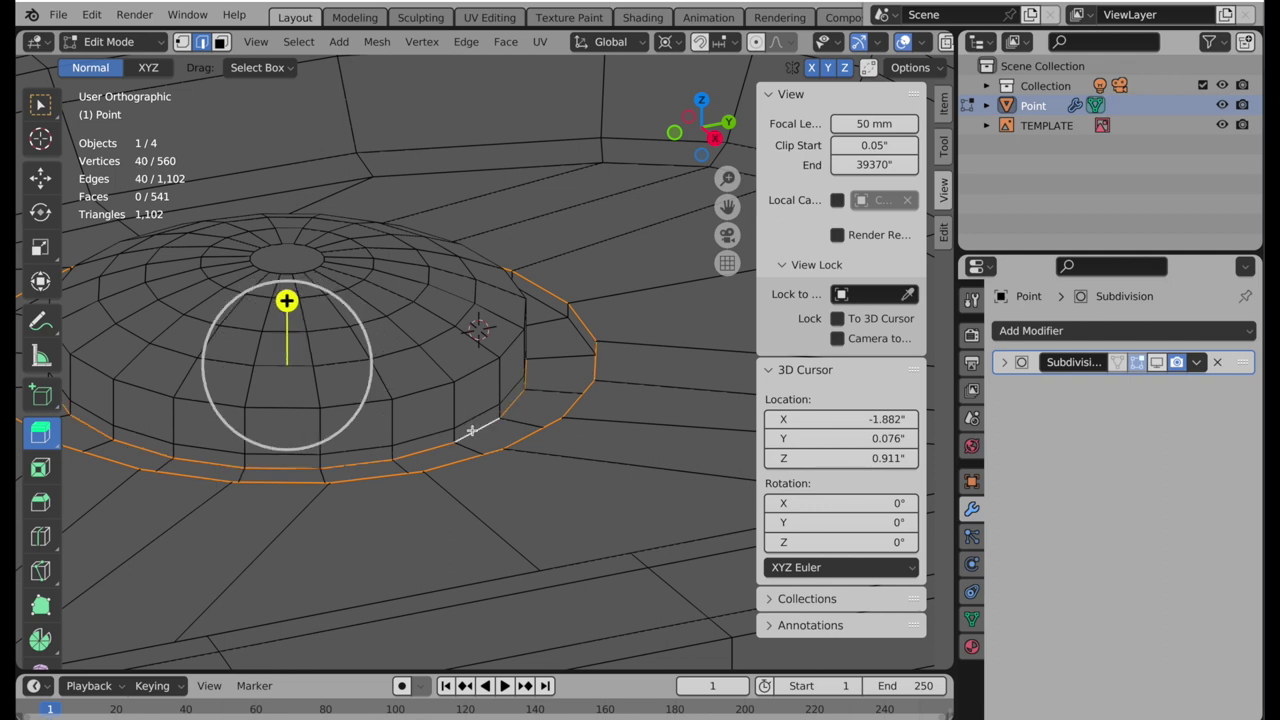
key(shift+e)
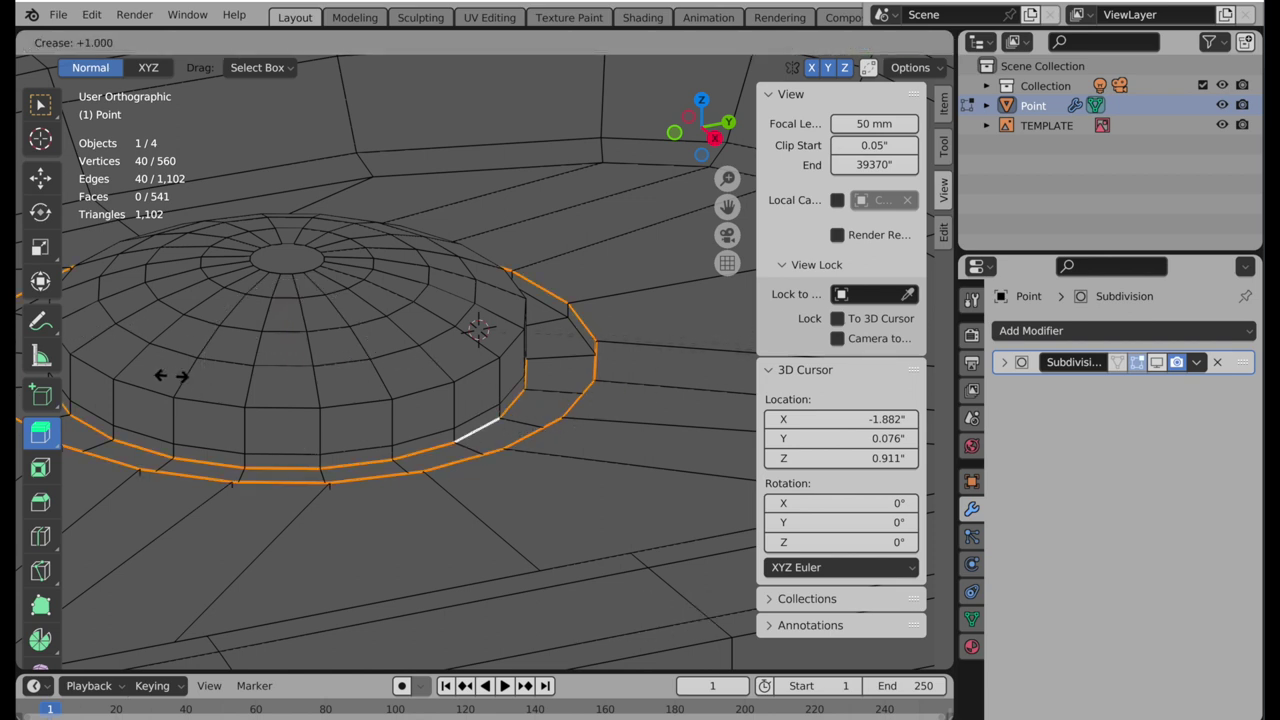
click(656, 353)
click(110, 652)
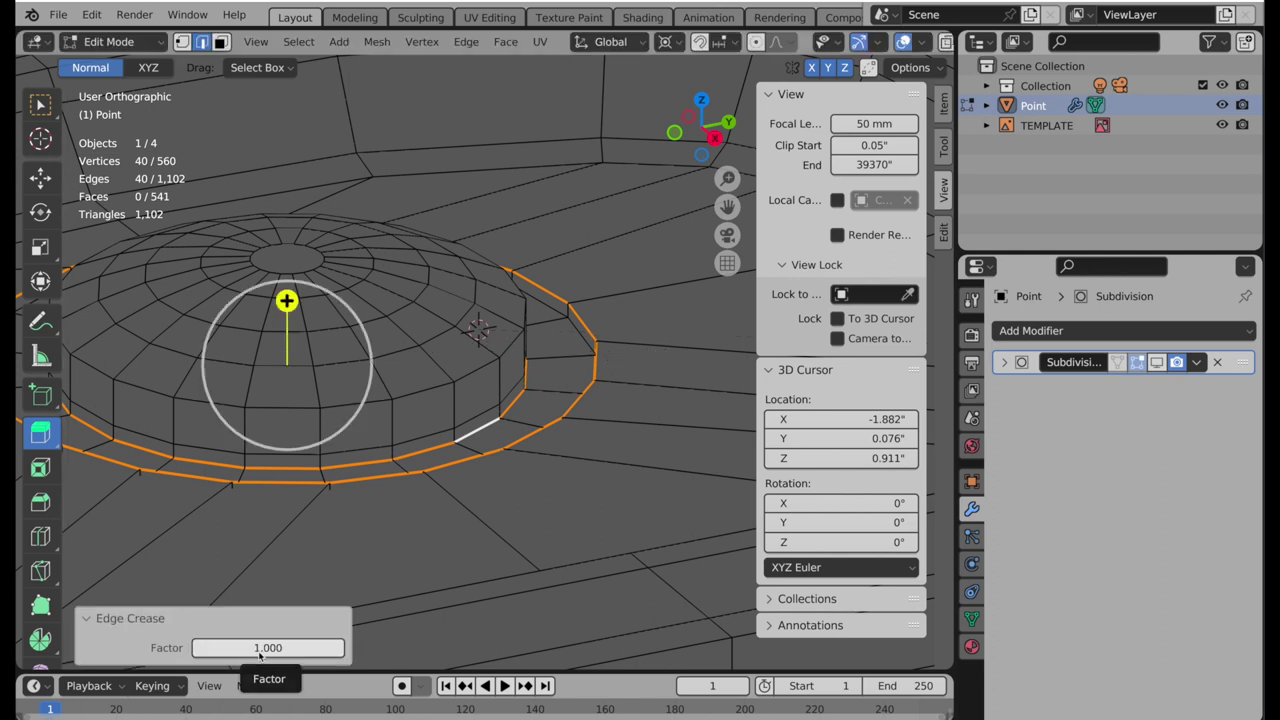
- Apply the same edge crease to the lower outer edge loop of the groove around the rivet
scroll(568, 368, up, 3)
alt+click(585, 310)
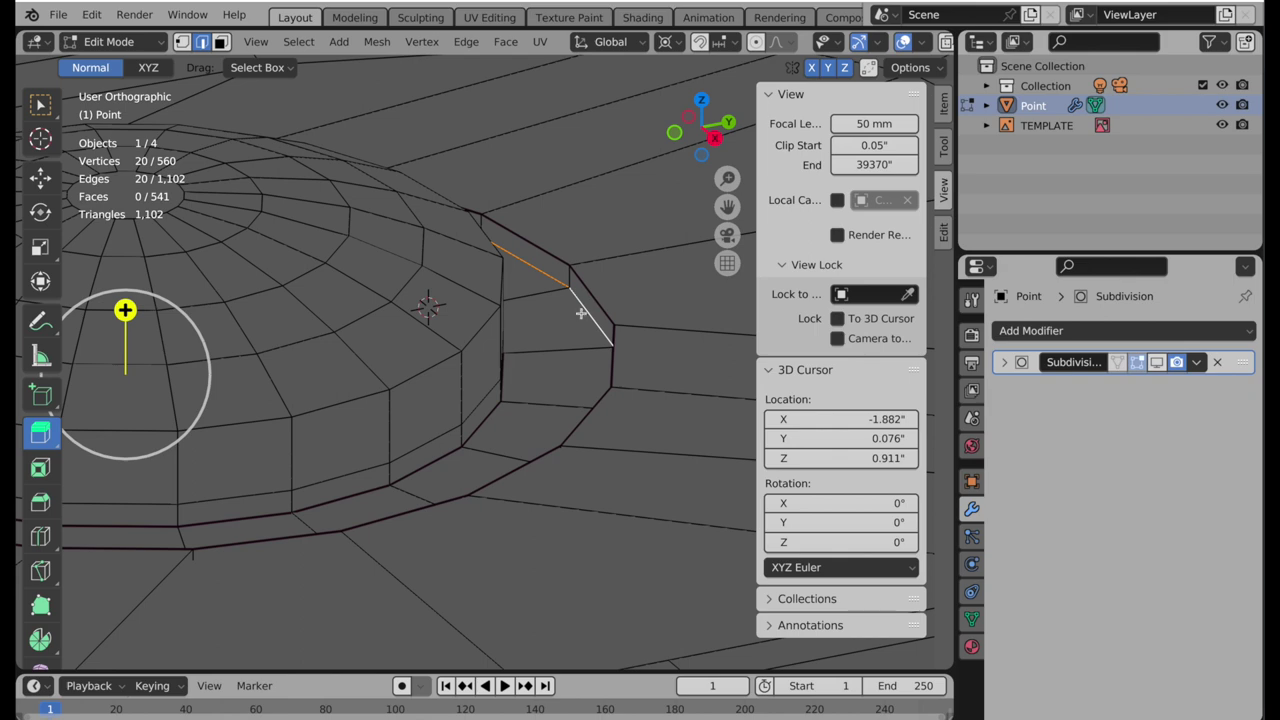
mouse_move(578, 314)
middle_down()
mouse_move(594, 328)
mouse_move(574, 323)
middle_up()
key(shift+r)
key(shift+r)
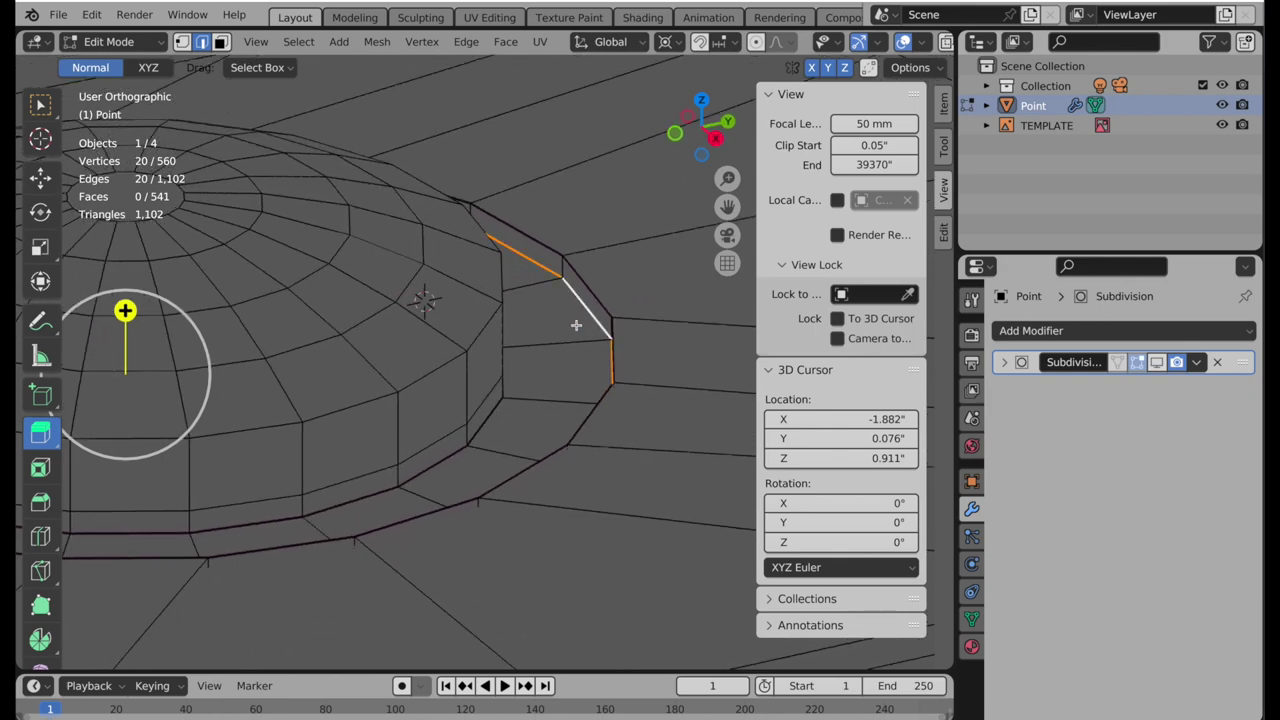
- Move the lower edge loop on the rivet's side wall up about 0.014" along Z and display the Subdivision modifier in the viewport
alt+click(426, 449)
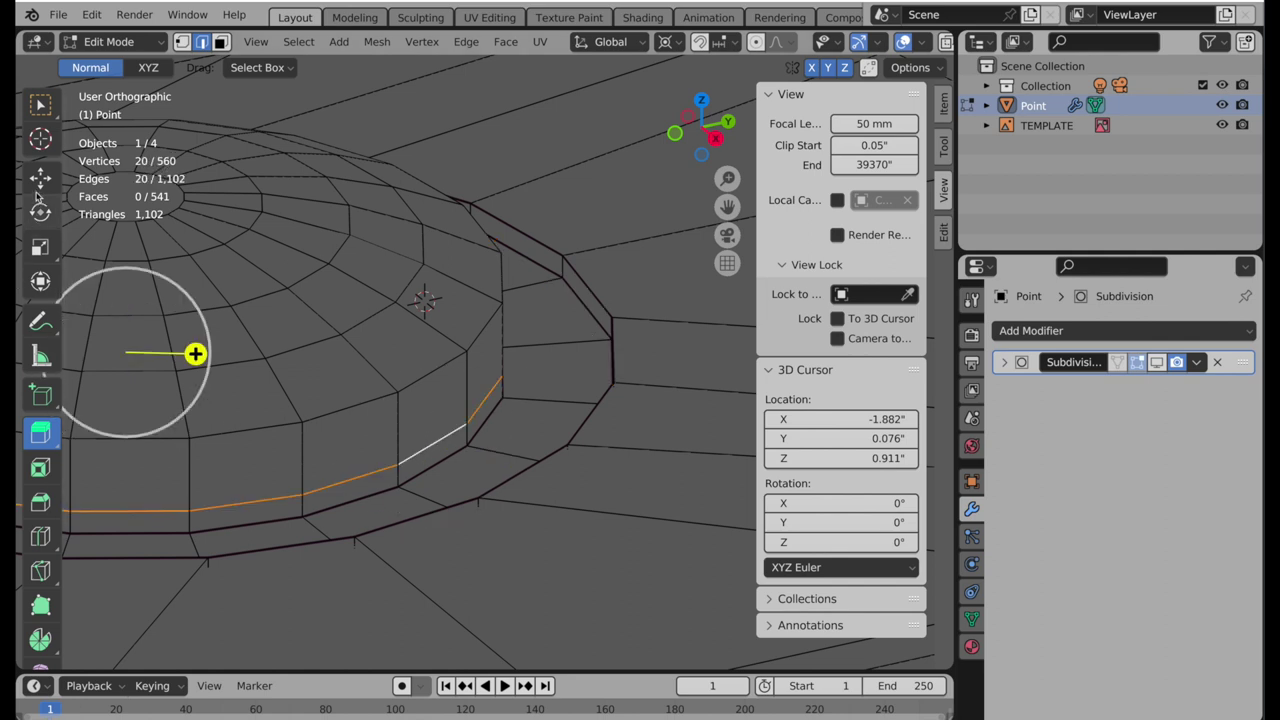
click(40, 177)
drag(424, 234, 427, 180)
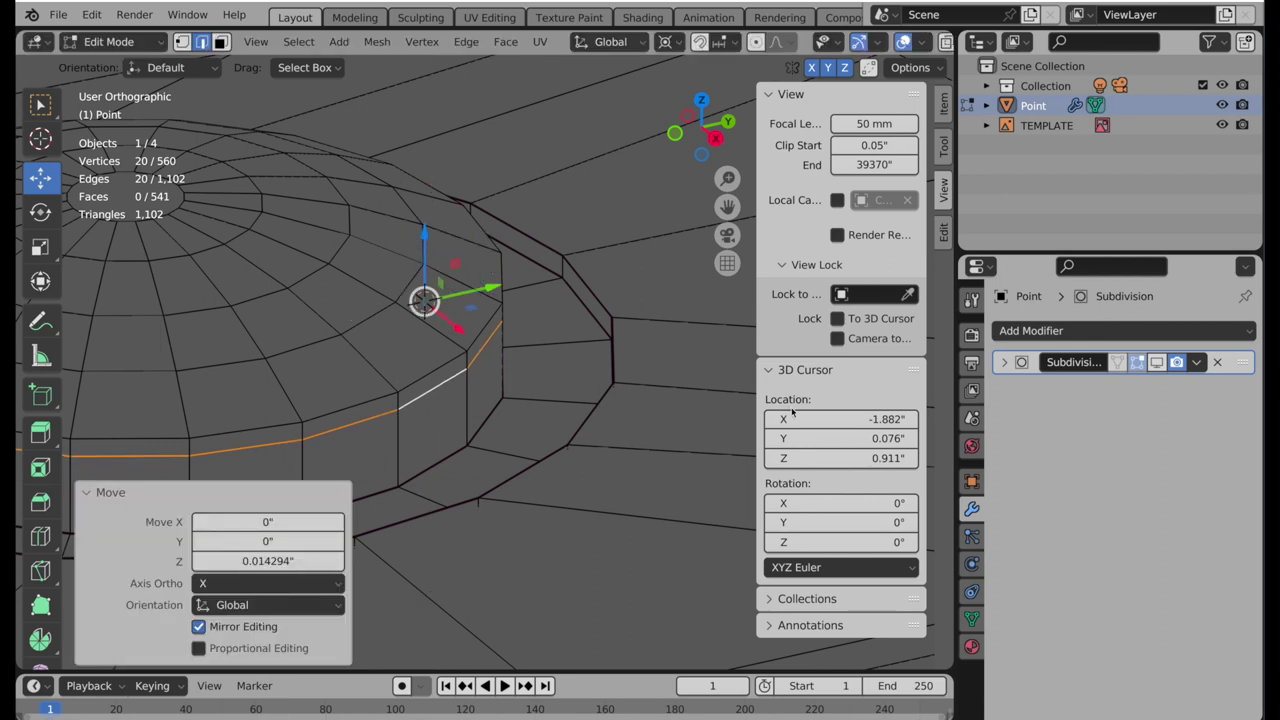
click(1137, 362)
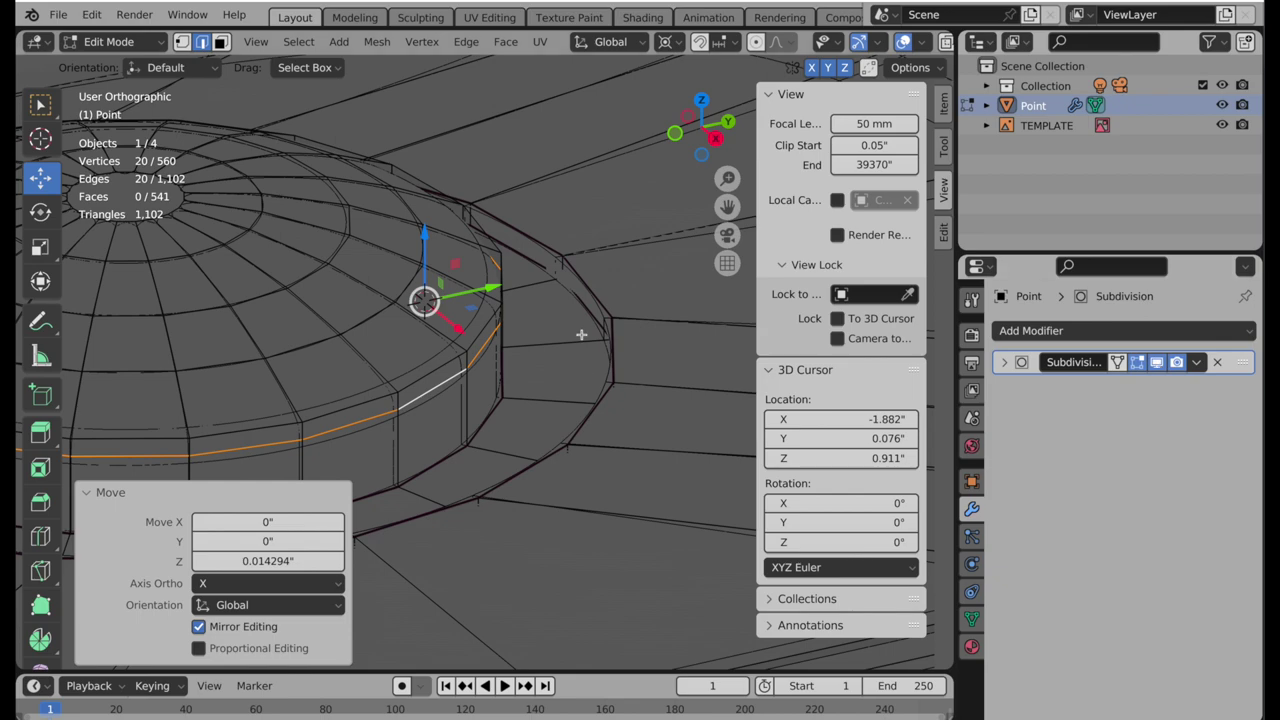
scroll(492, 450, down, 6)
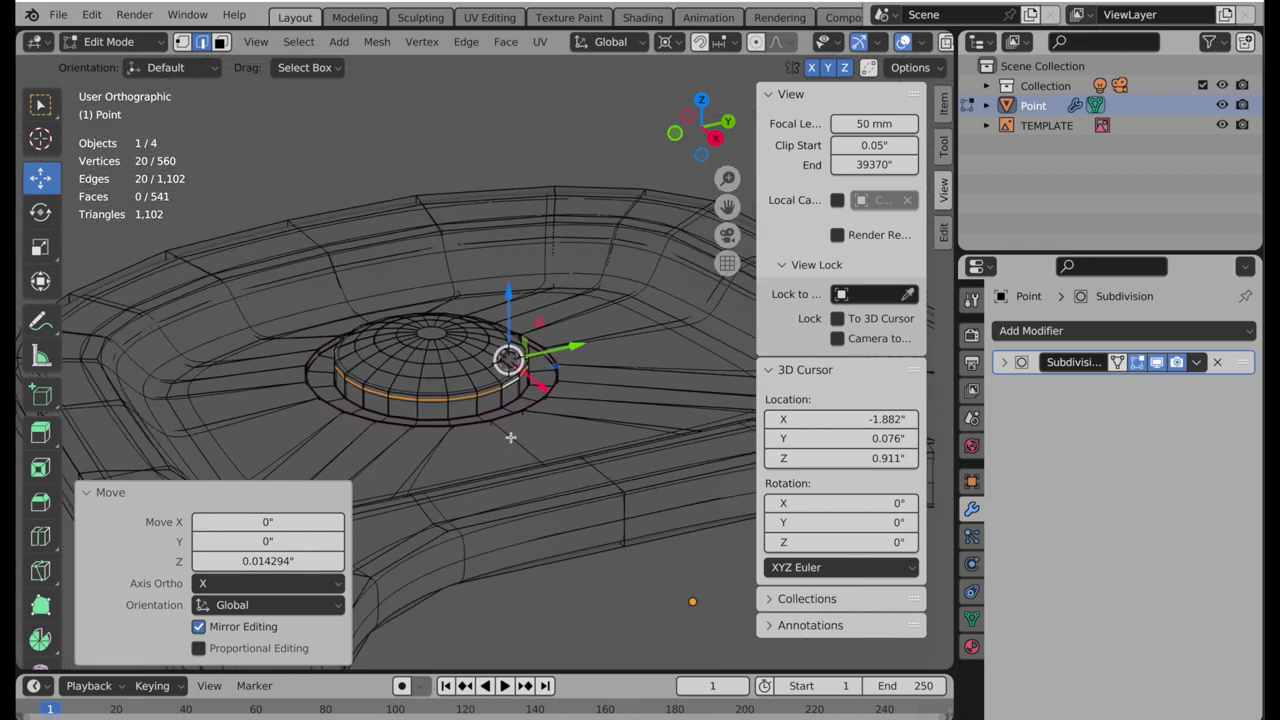
middle_drag(492, 450, 401, 333)
middle_drag(499, 366, 400, 330)
scroll(478, 358, up, 2)
click(222, 41)
alt+click(408, 312)
alt+shift+click(274, 336)
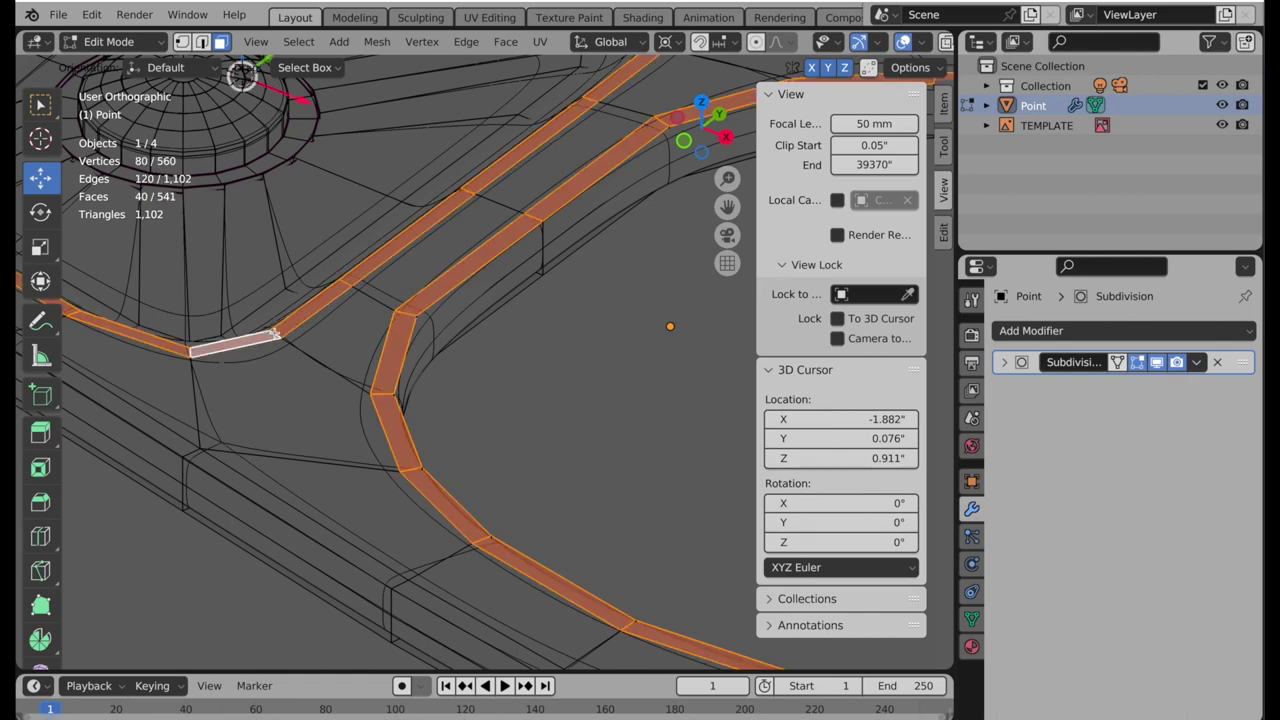
shift+click(186, 451)
alt+shift+click(186, 451)
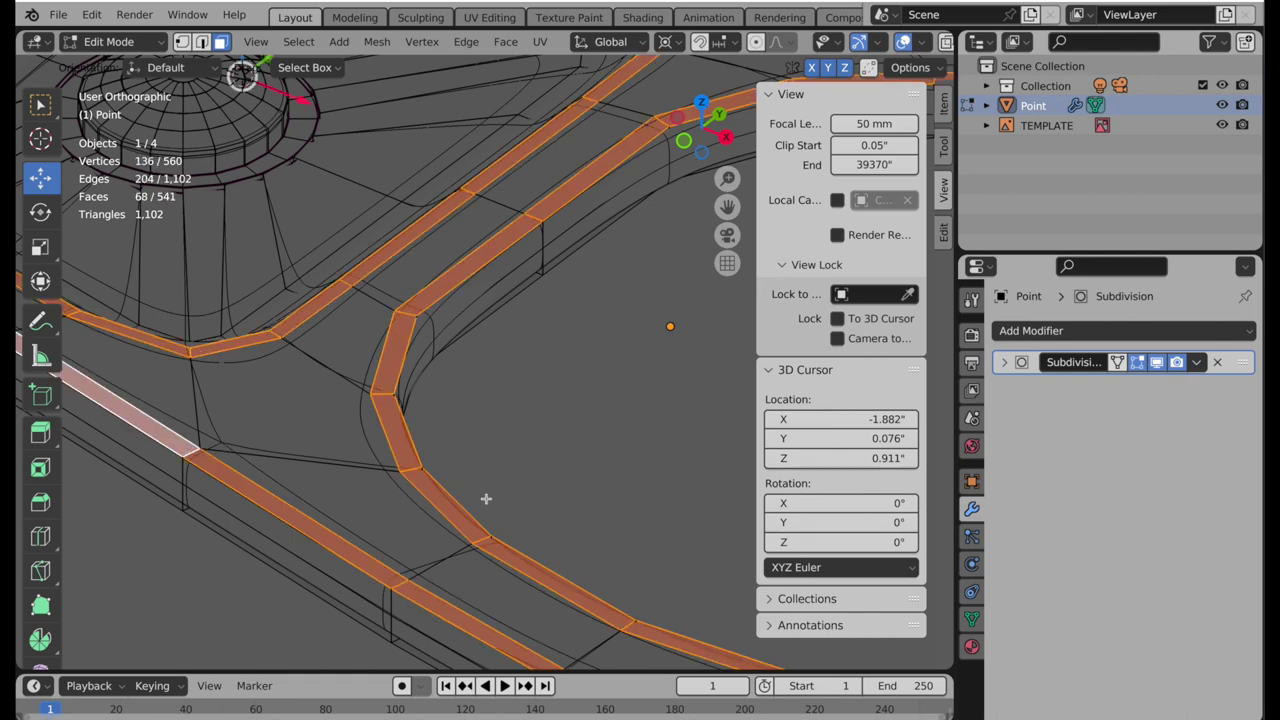
middle_drag(487, 499, 526, 478)
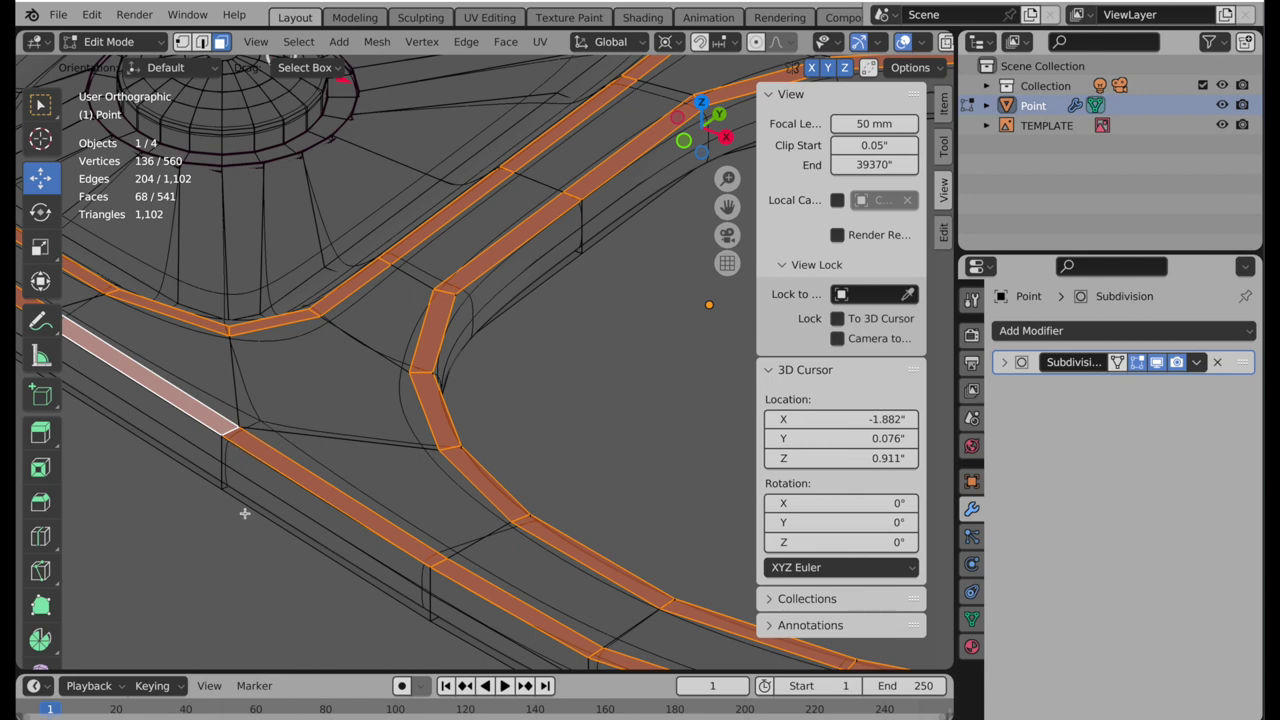
key(alt+a)
- Turn off Optimal Display on the Subdivision modifier to examine the full wireframe around a bevel face at the hole's corner
scroll(493, 344, up, 3)
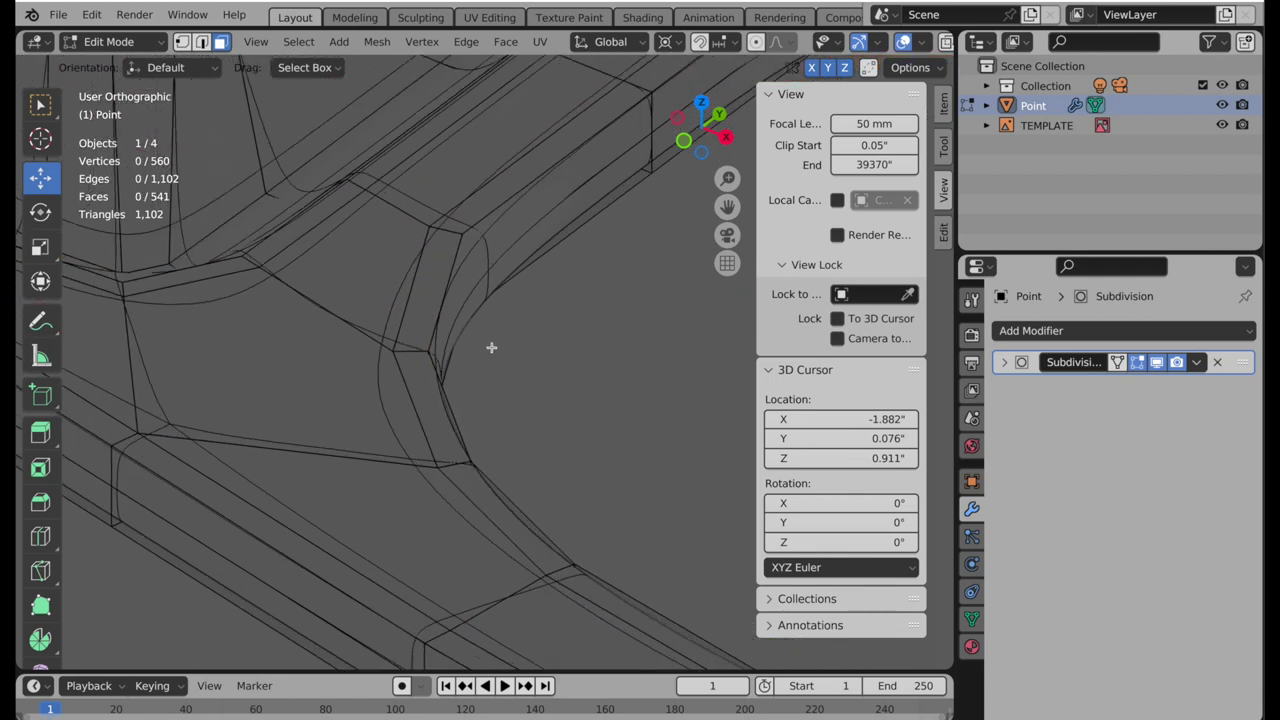
scroll(493, 344, down, 1)
click(422, 398)
mouse_move(422, 398)
middle_down()
mouse_move(400, 380)
mouse_move(435, 402)
middle_up()
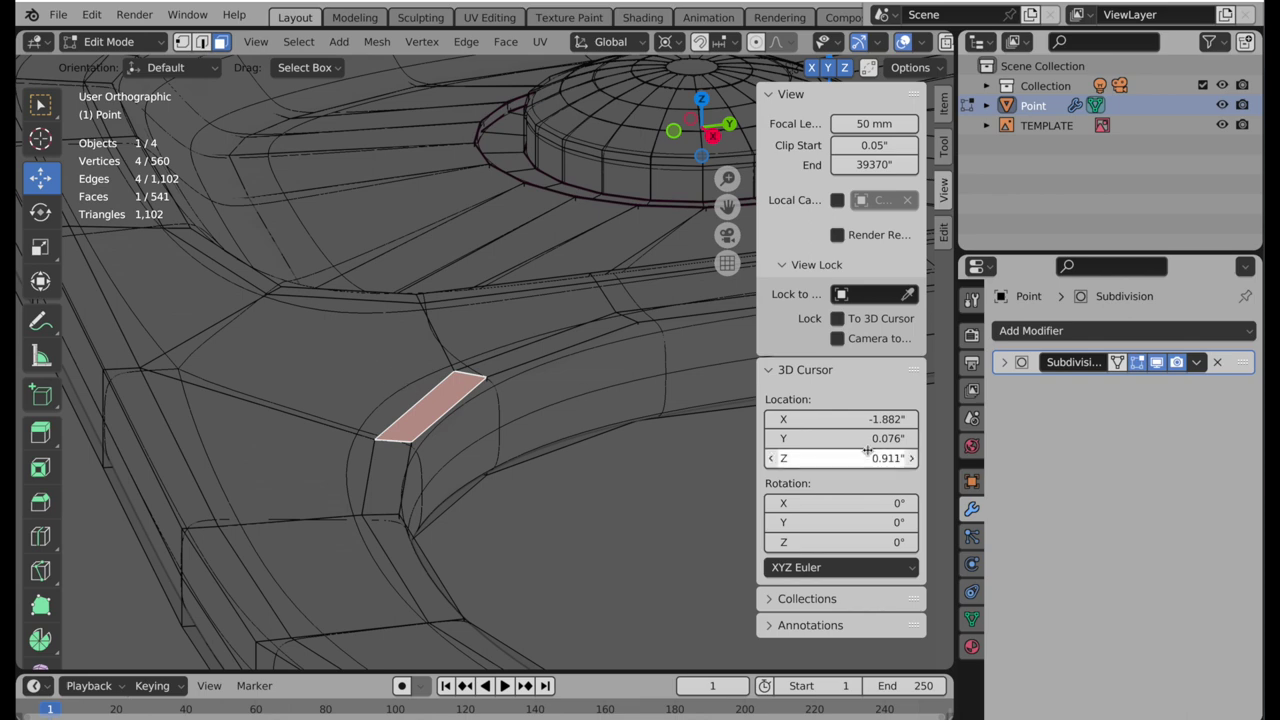
click(1002, 362)
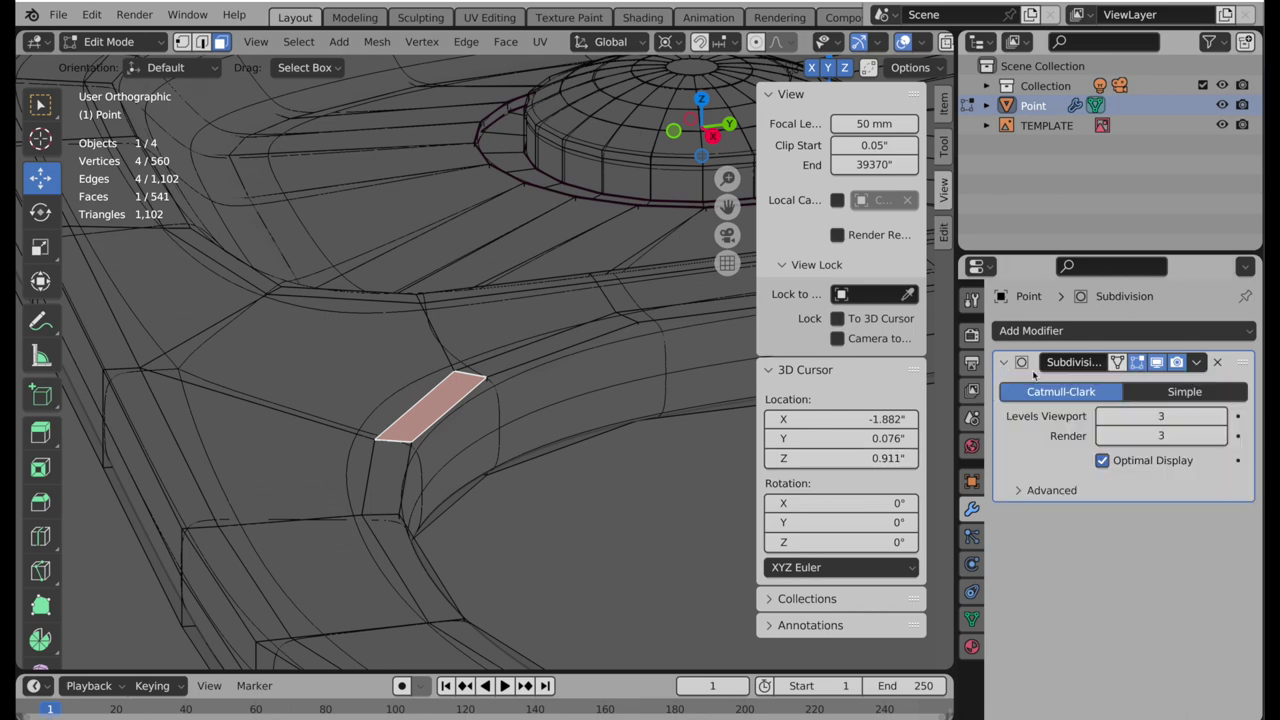
click(1103, 460)
scroll(565, 411, up, 5)
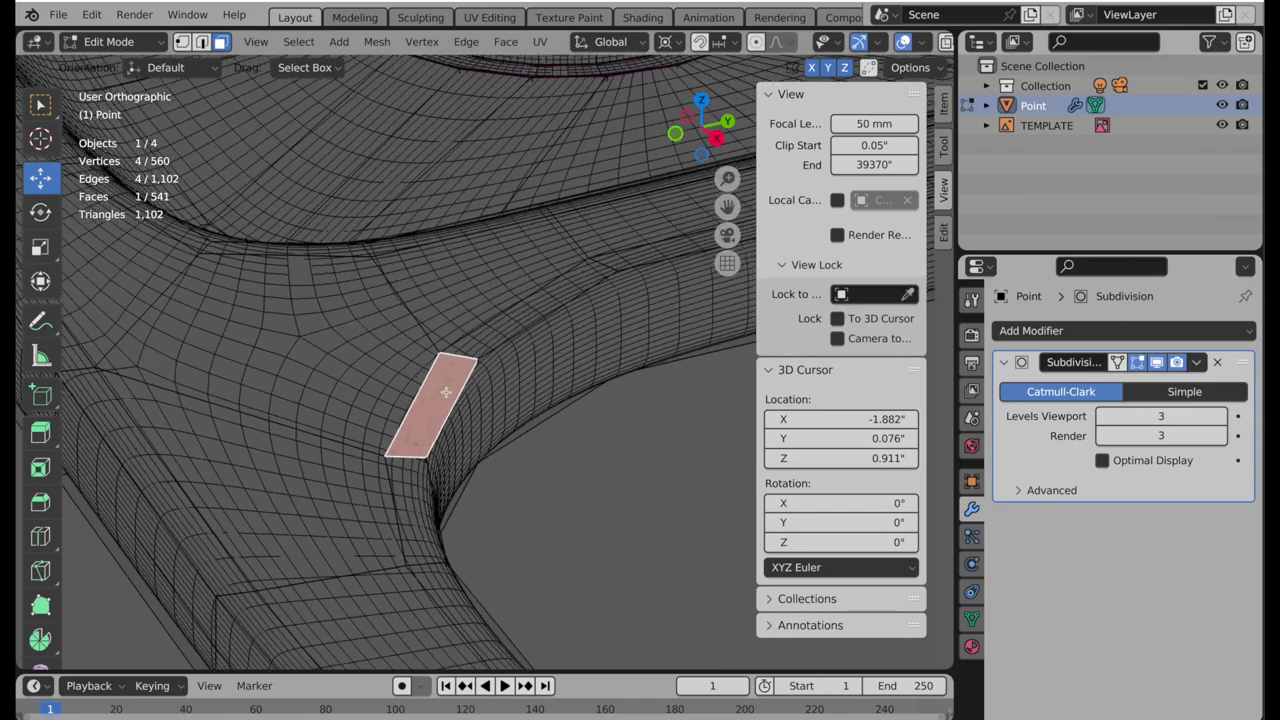
scroll(523, 345, down, 2)
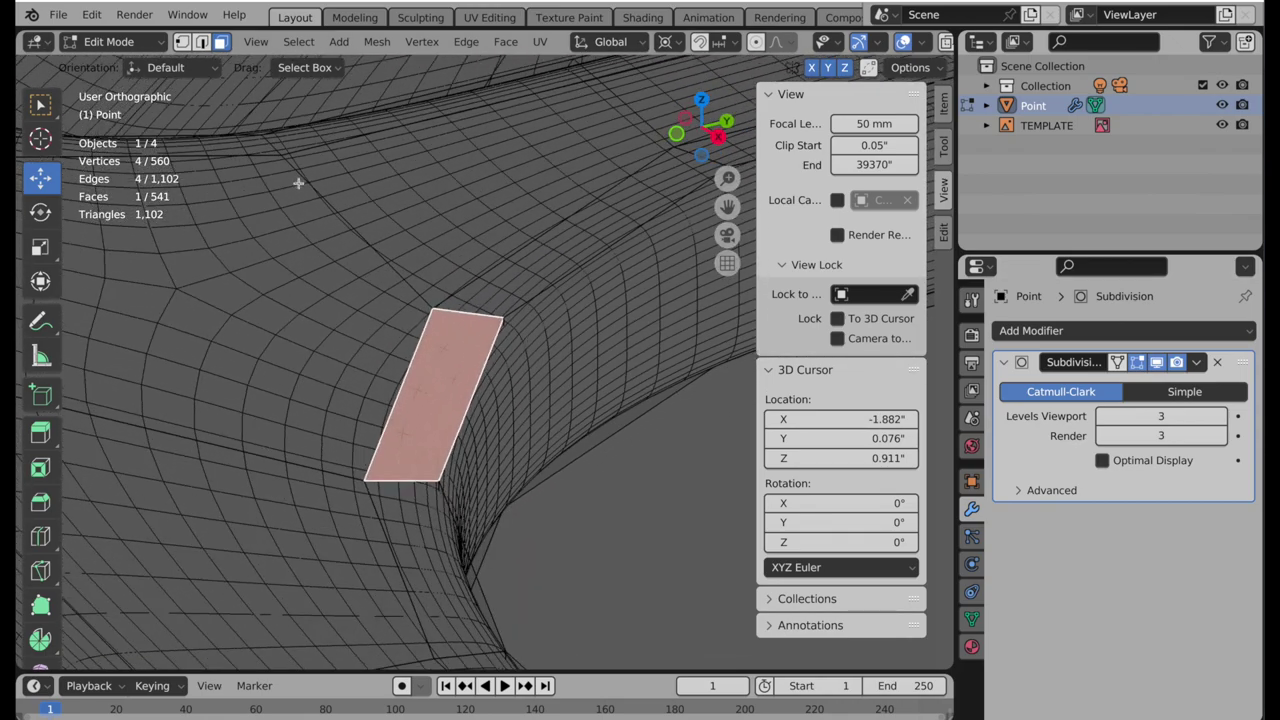
- Crease the upper bevel edge loop around the tab's hole with a factor of 1 and turn on Optimal Display for the Subdivision modifier
click(201, 42)
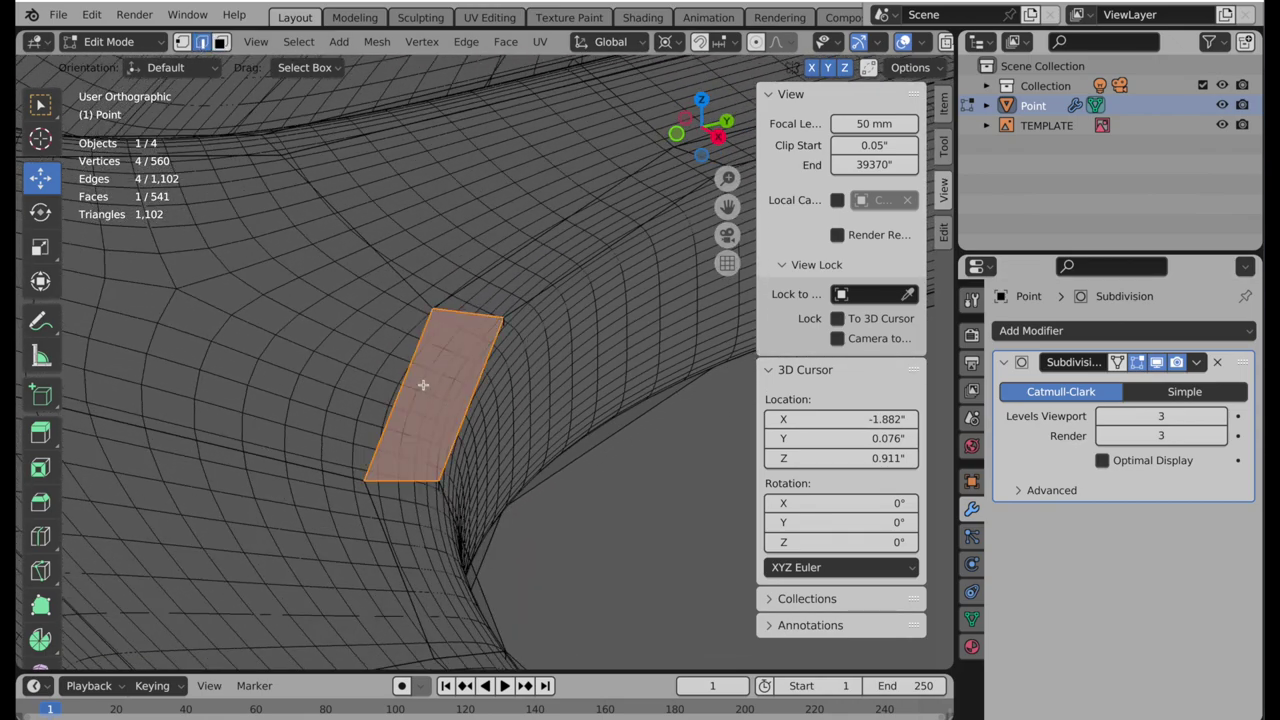
alt+click(409, 370)
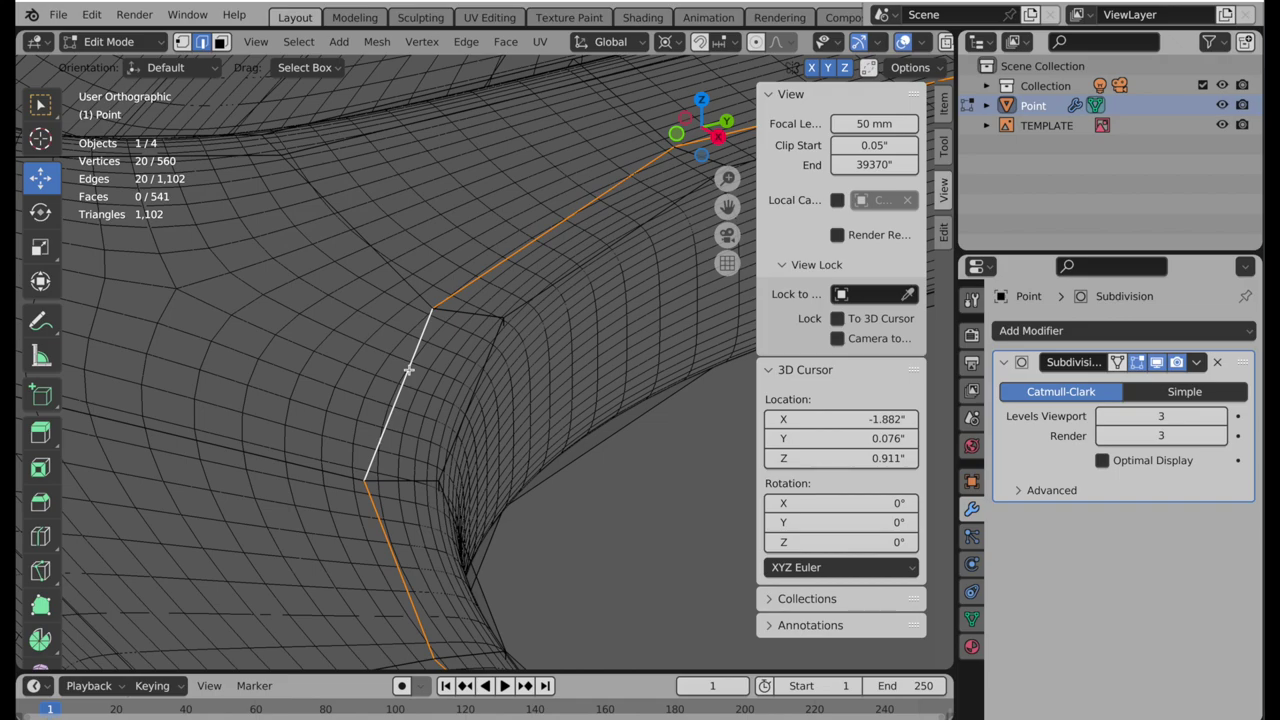
middle_drag(409, 370, 396, 474)
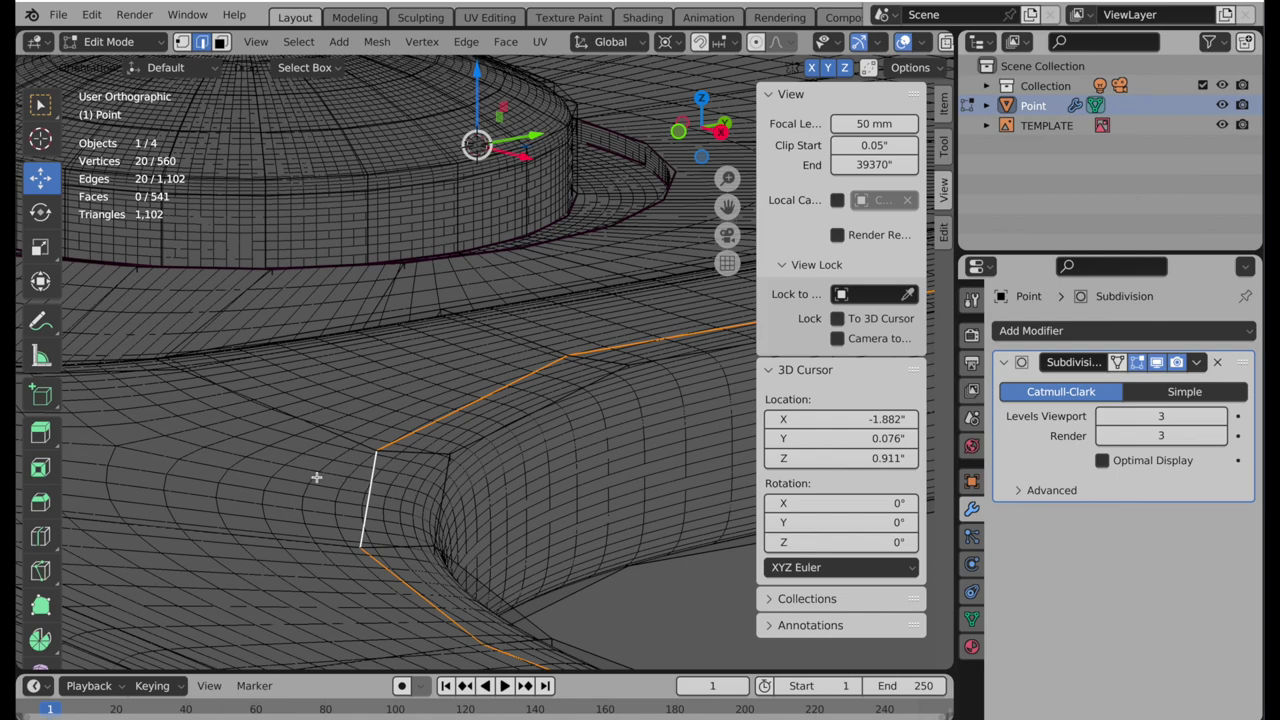
middle_drag(337, 449, 301, 519)
scroll(311, 517, up, 2)
scroll(409, 449, up, 2)
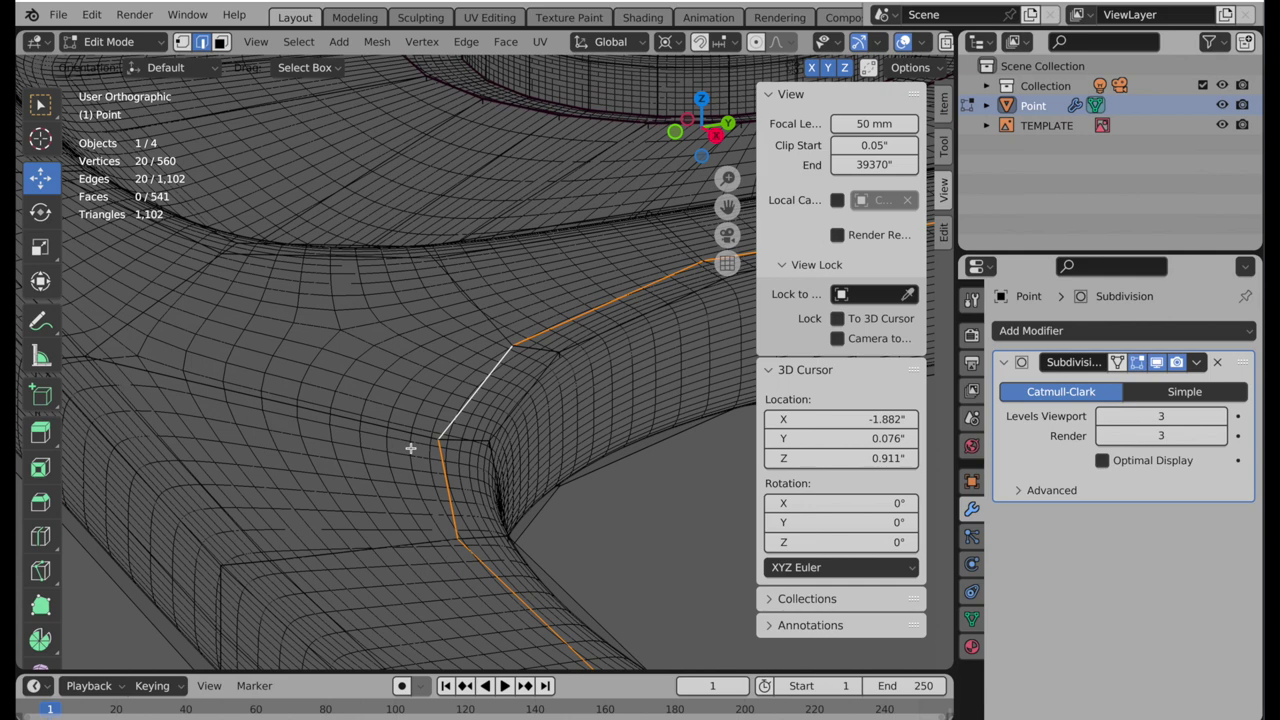
key(shift+e)
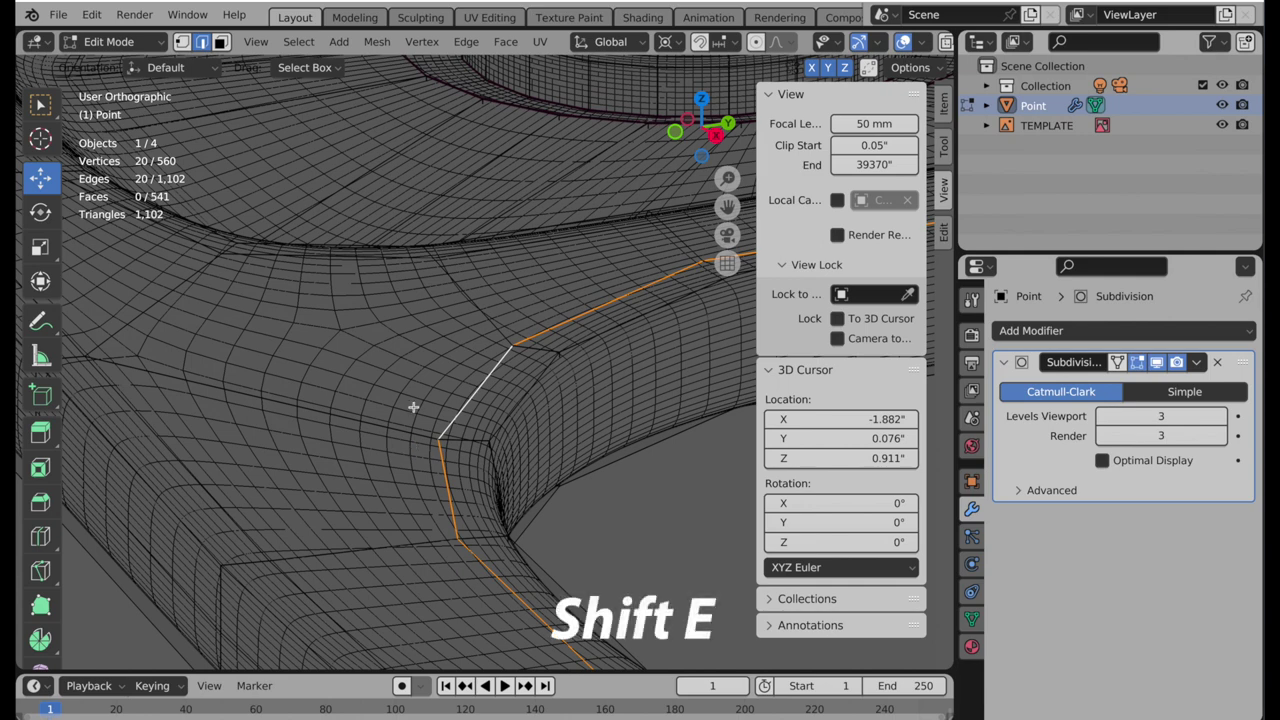
click(467, 43)
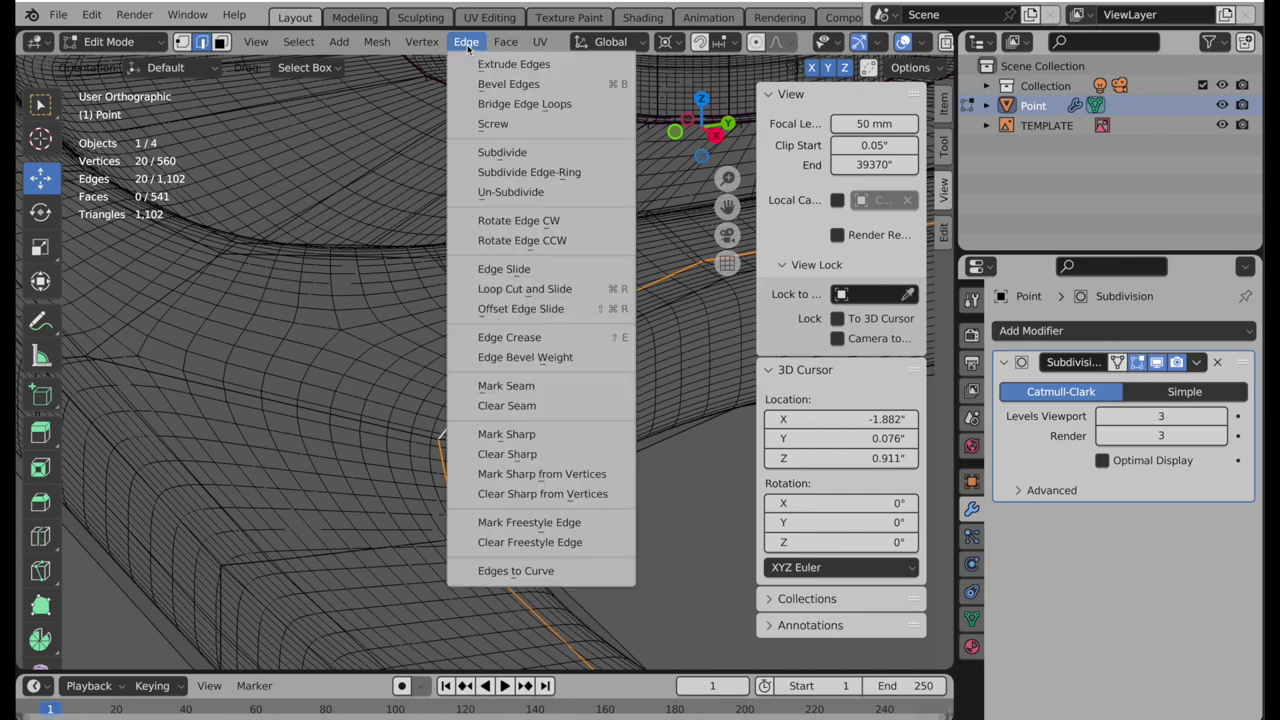
click(497, 340)
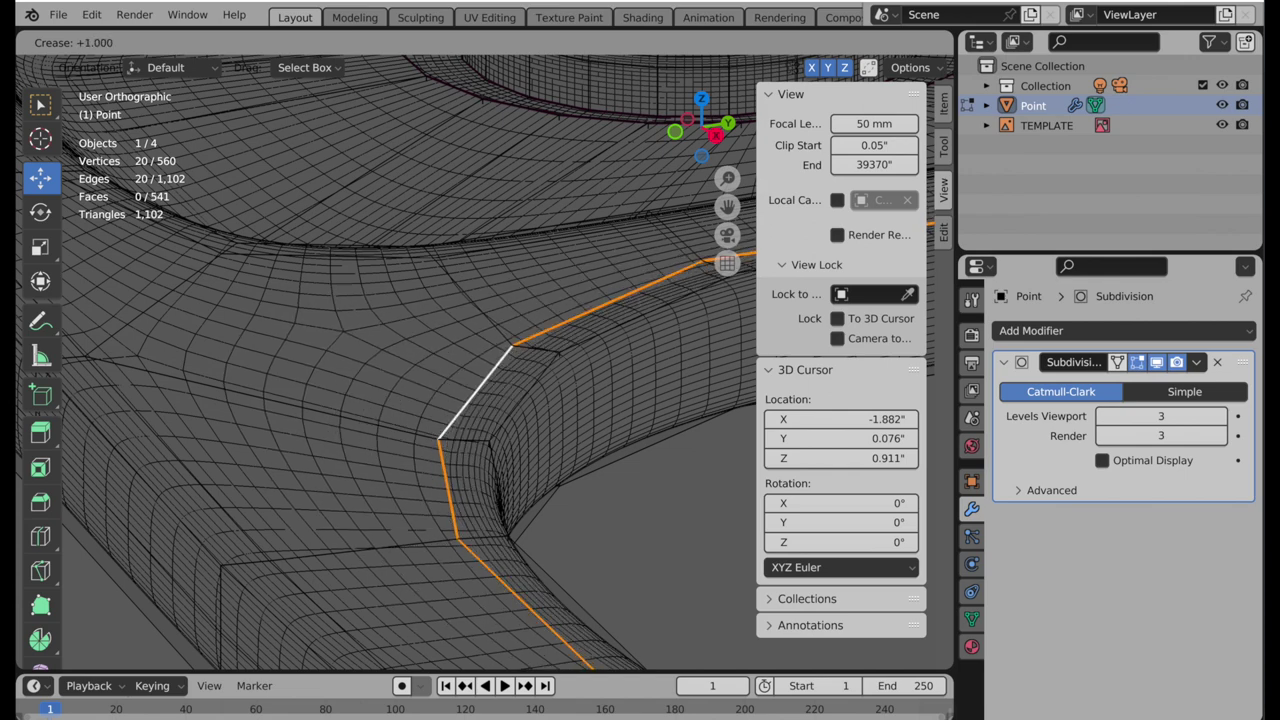
click(506, 145)
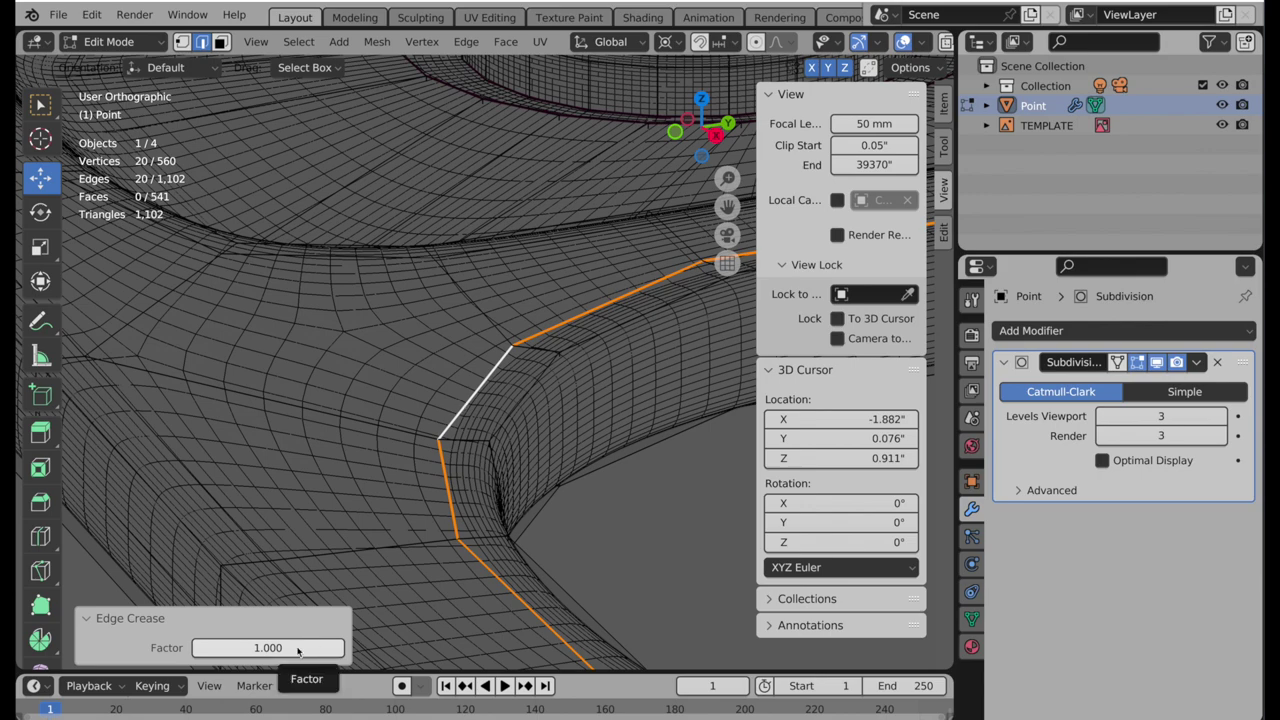
click(1128, 464)
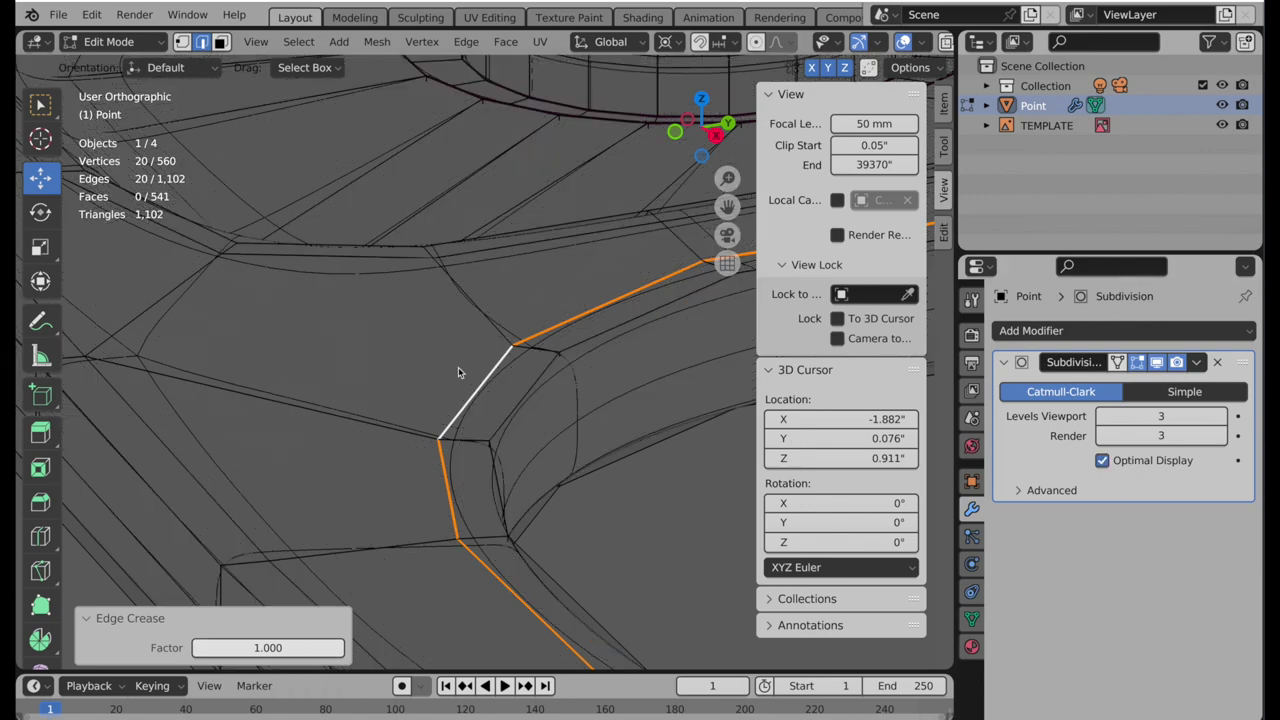
- Crease the upper edge loops around the rivet's recess and along the tab's outer rim
alt+click(350, 258)
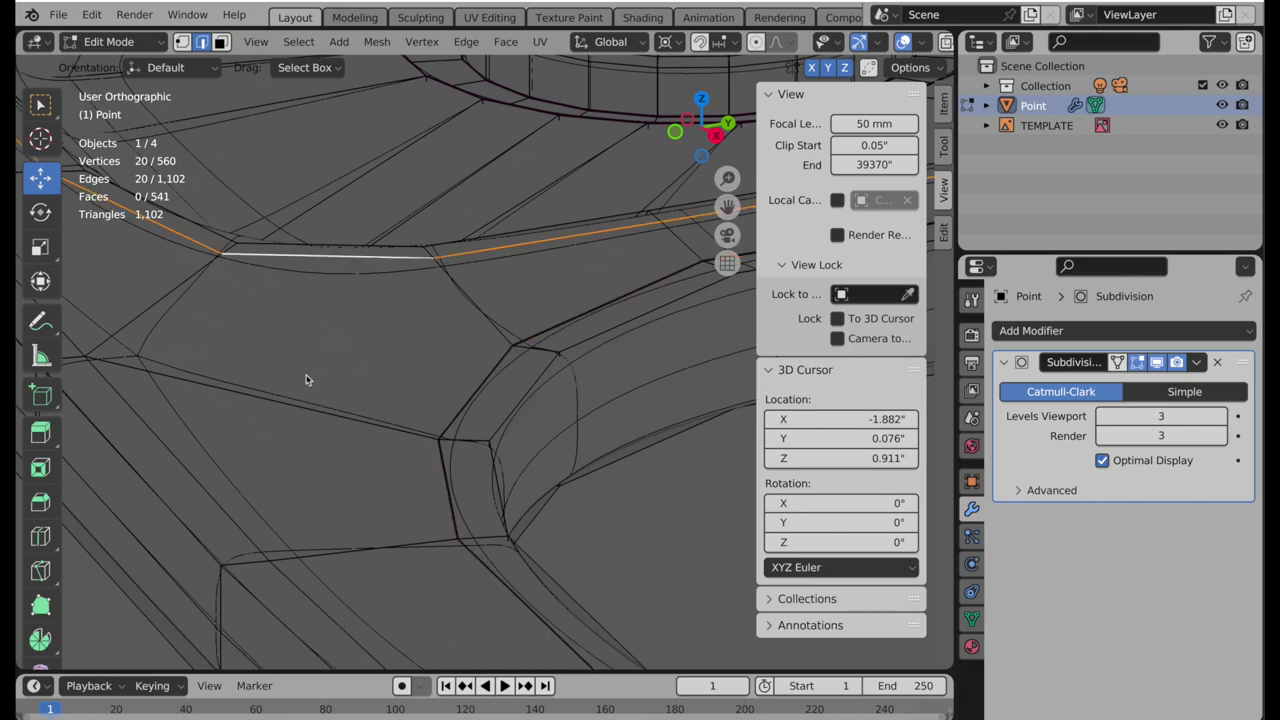
middle_drag(304, 374, 268, 395)
alt+shift+click(233, 402)
alt+shift+click(228, 332)
middle_drag(405, 325, 283, 358)
scroll(283, 358, up, 3)
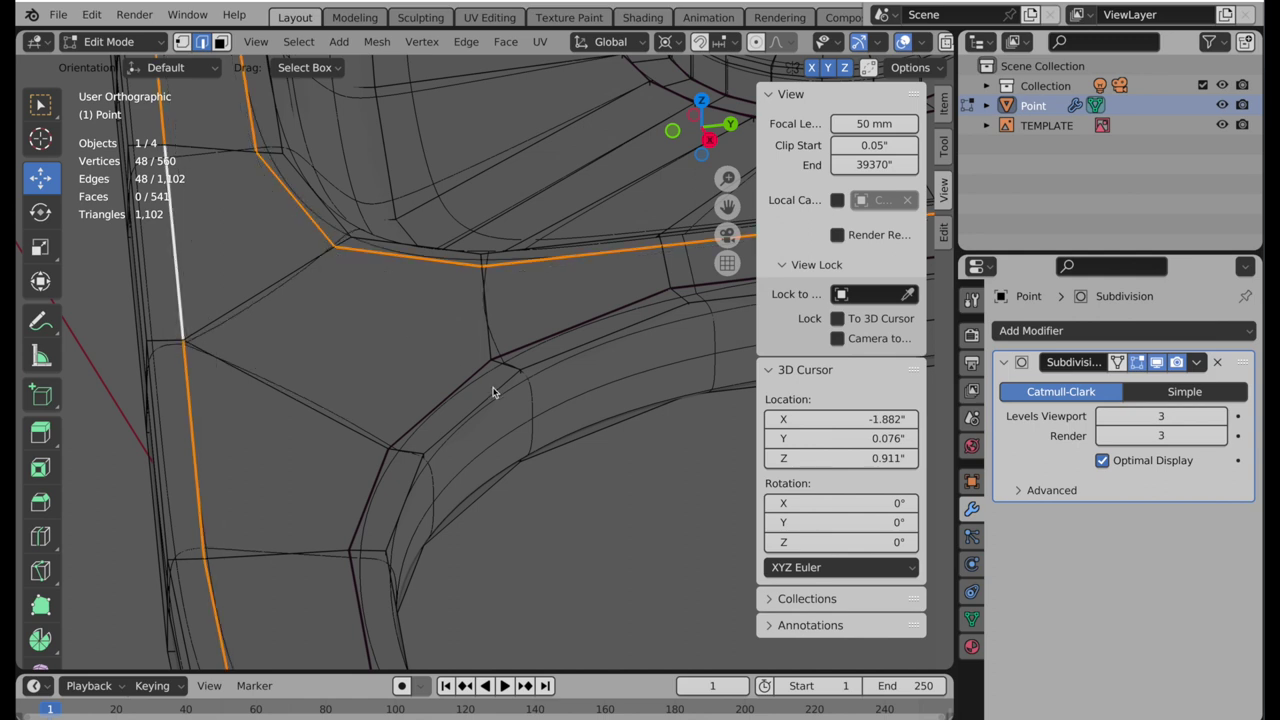
- Turn off the Subdivision modifier's viewport display to show the base mesh around the rivet's recess
scroll(391, 457, down, 3)
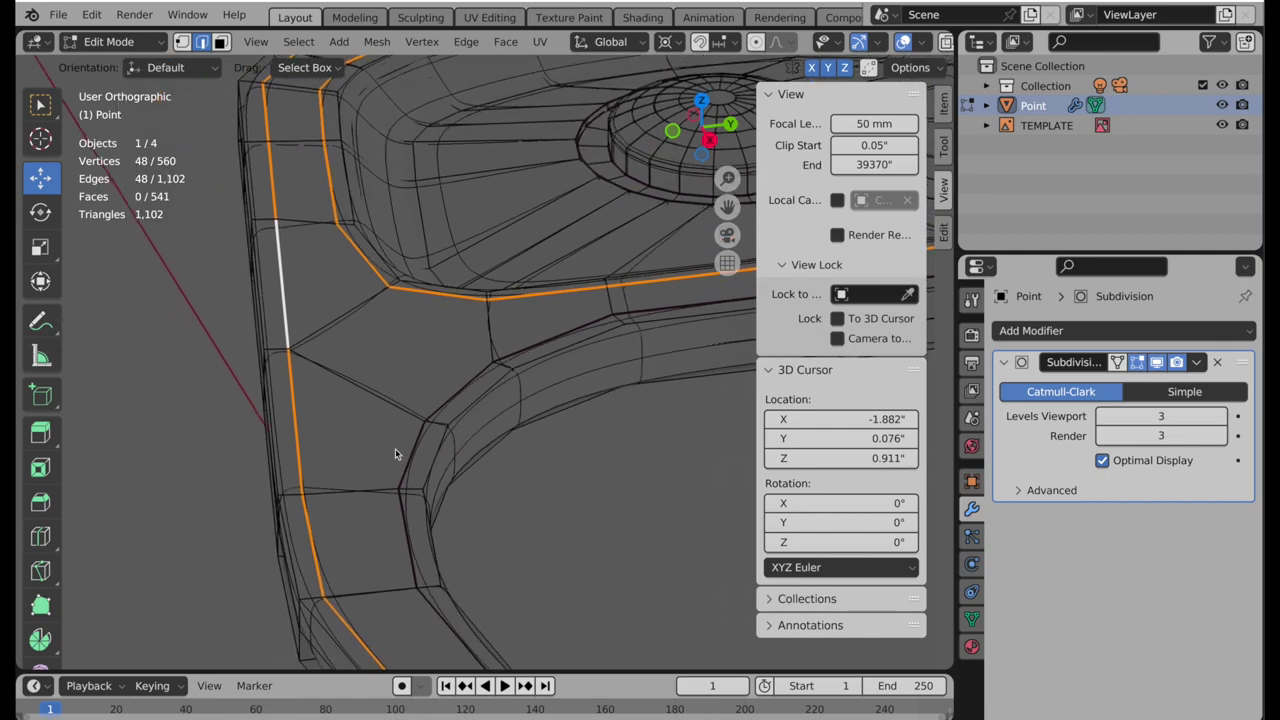
middle_drag(391, 457, 388, 420)
scroll(504, 338, up, 3)
scroll(504, 338, up, 1)
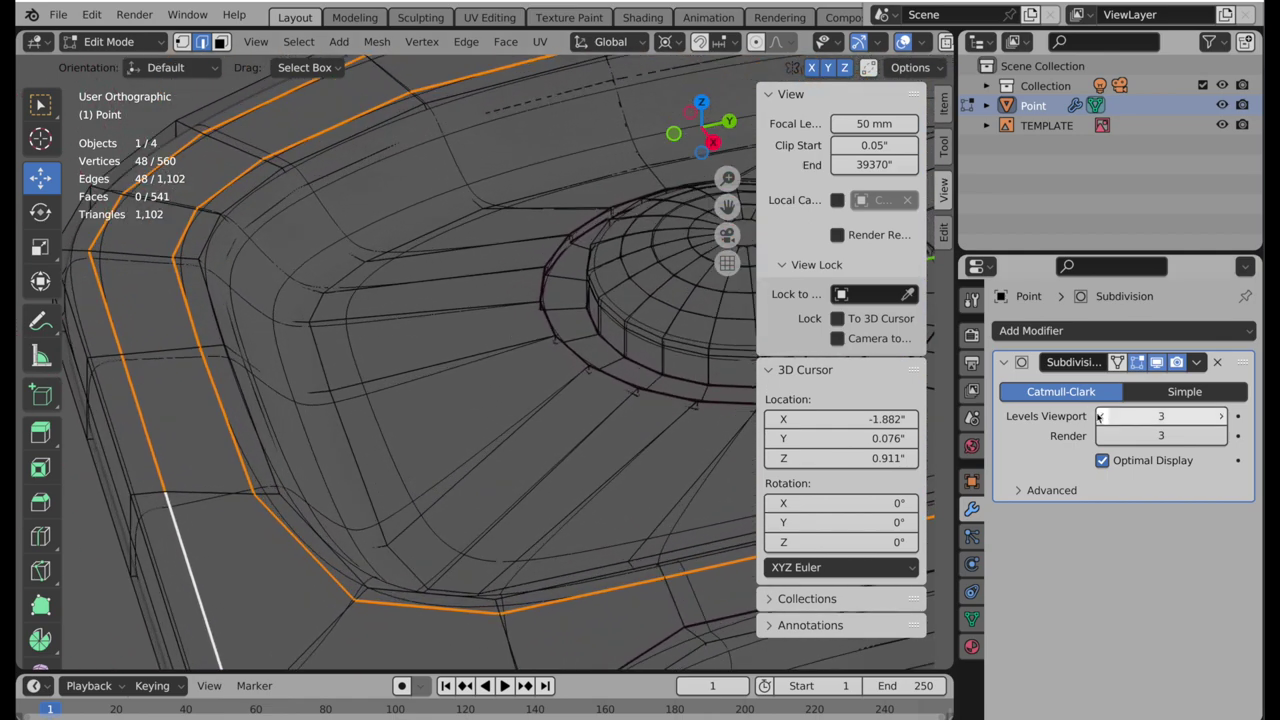
click(1158, 362)
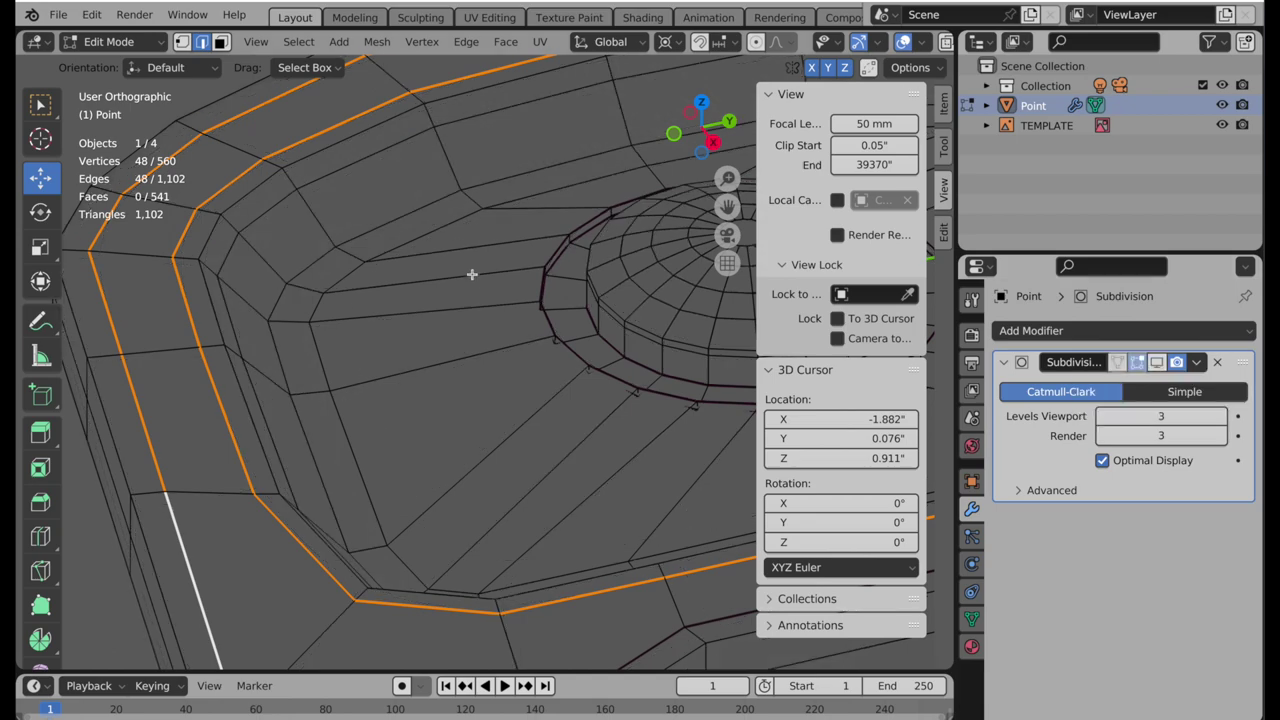
- Select a face on the recess floor and extend the selection to all linked flat faces to identify the floor's boundary
alt+click(342, 274)
middle_drag(342, 274, 385, 244)
click(221, 42)
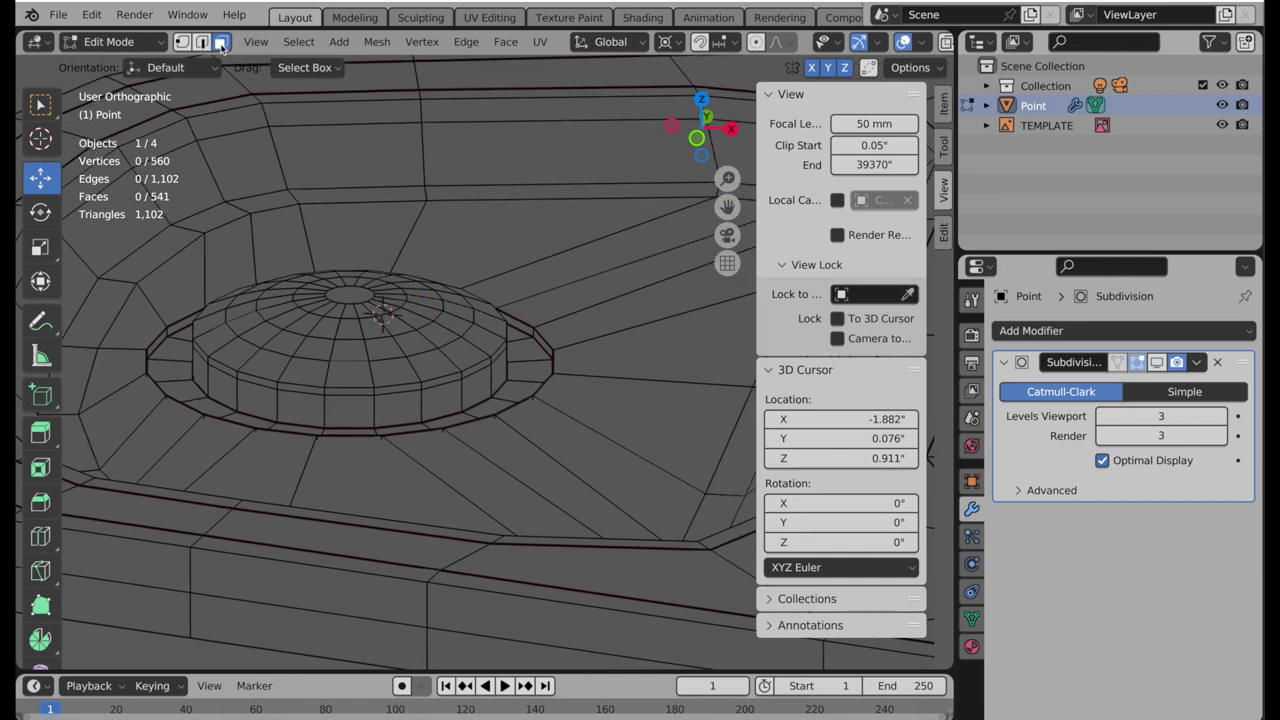
click(554, 263)
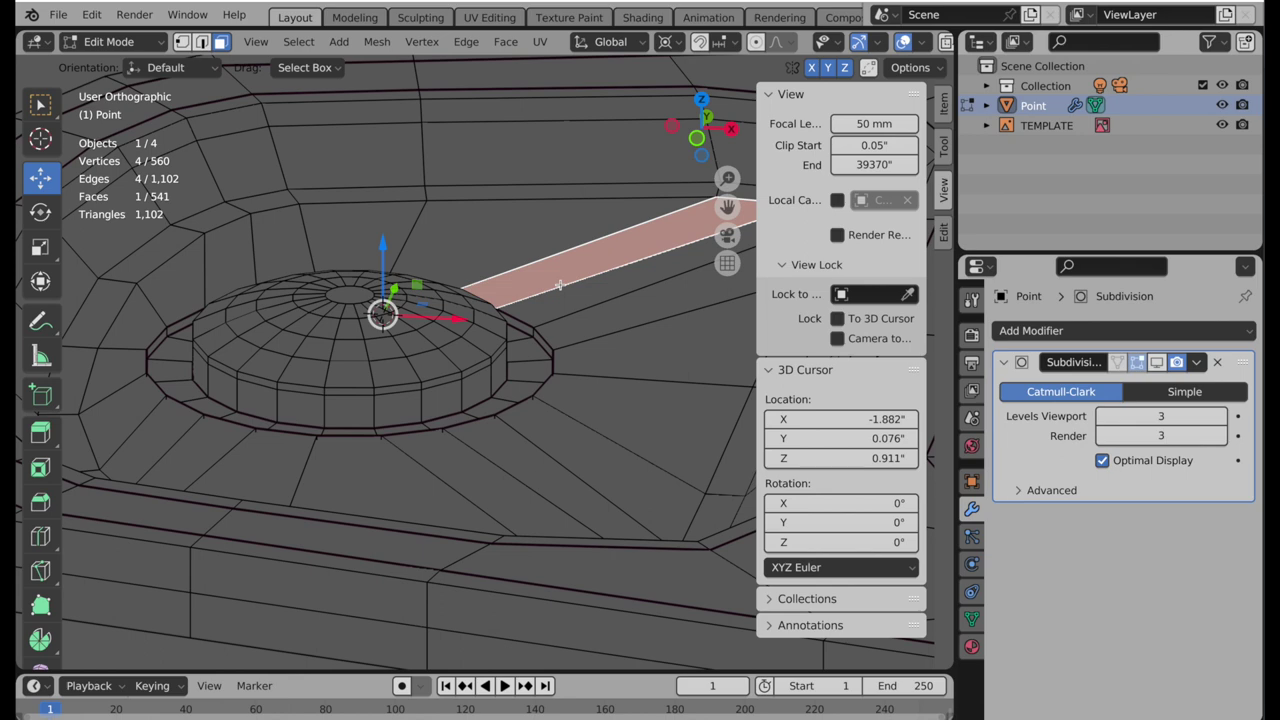
click(378, 46)
mouse_move(298, 44)
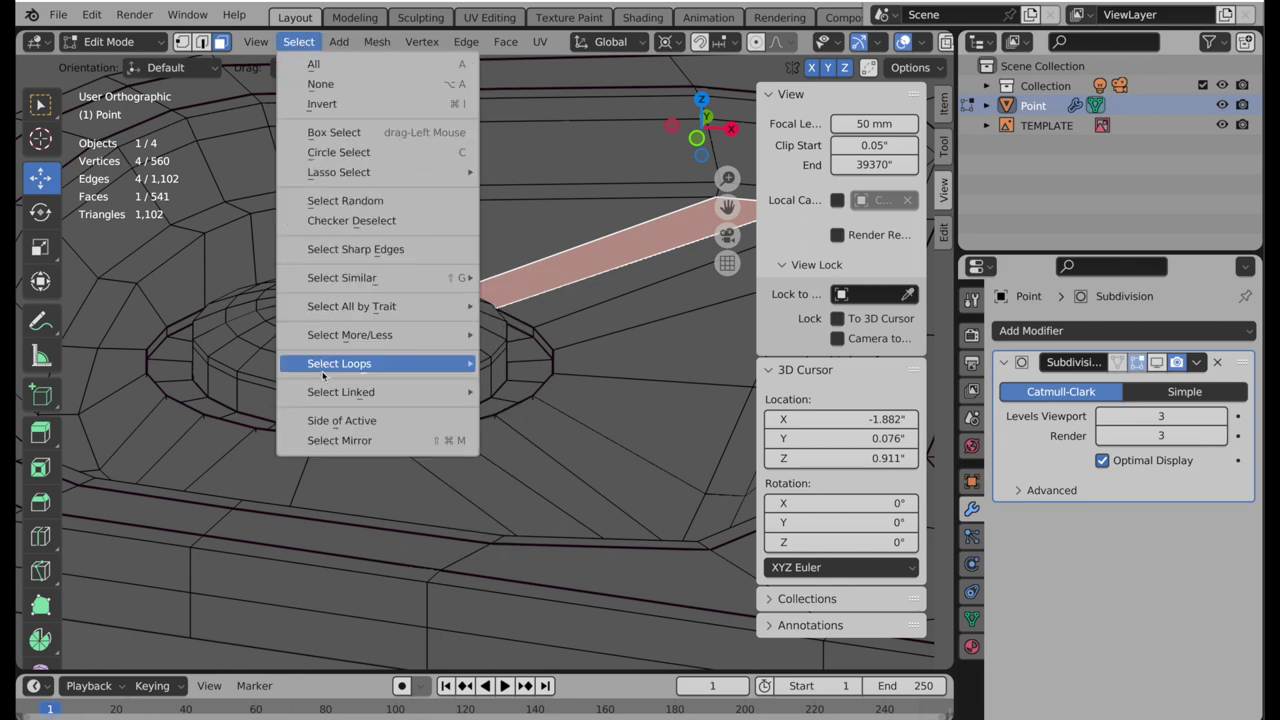
mouse_move(322, 388)
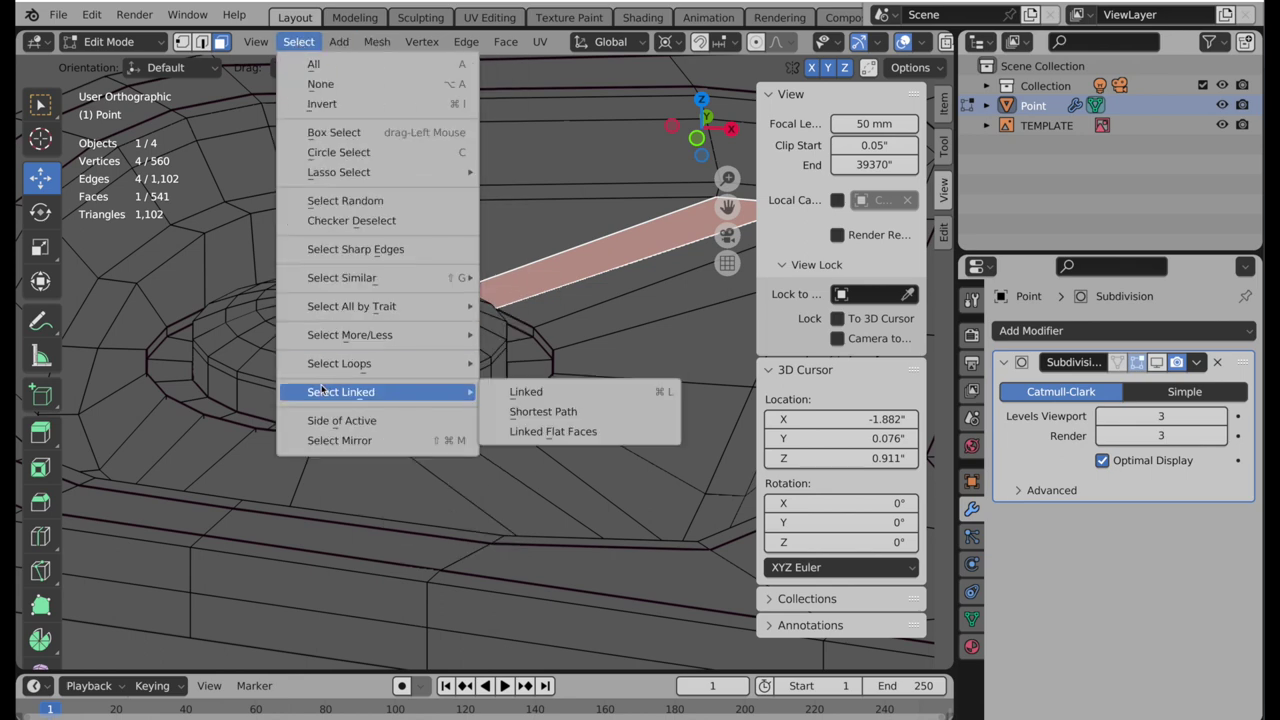
click(544, 433)
mouse_move(538, 437)
middle_down()
mouse_move(434, 440)
mouse_move(563, 438)
middle_up()
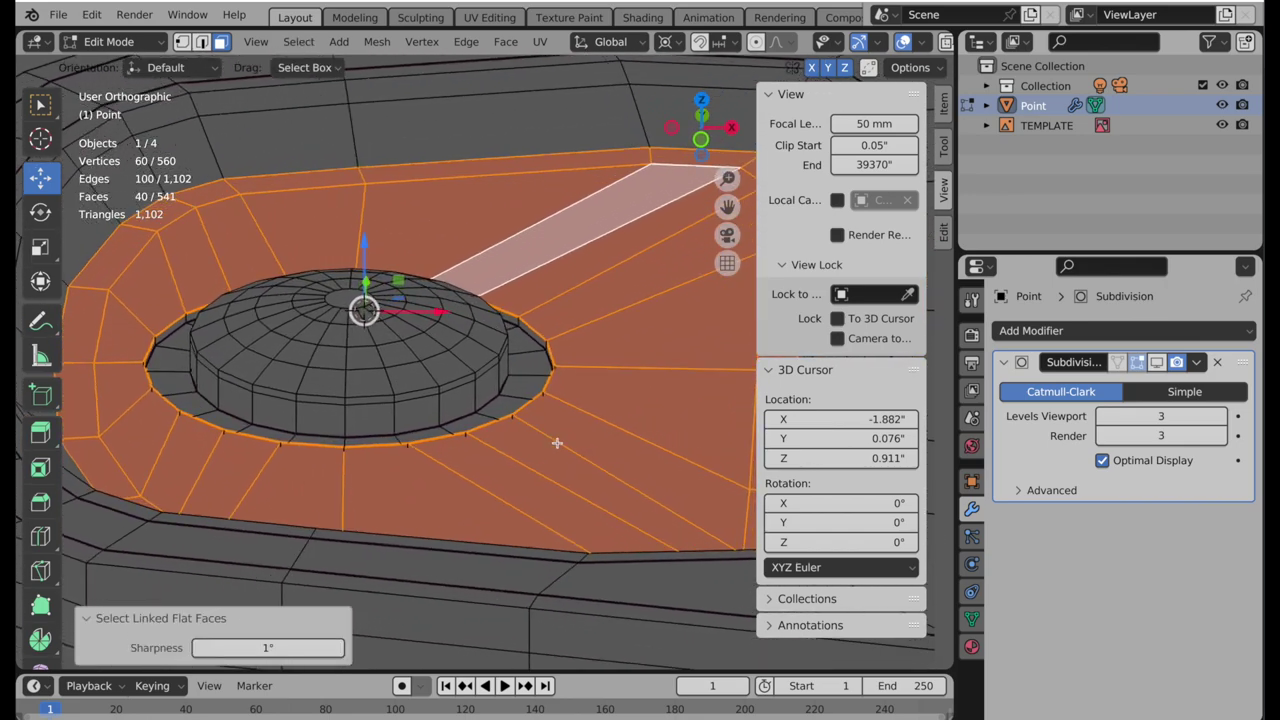
- Select the edge loop bounding the recess's flat floor and crease it with a factor of 1
click(203, 42)
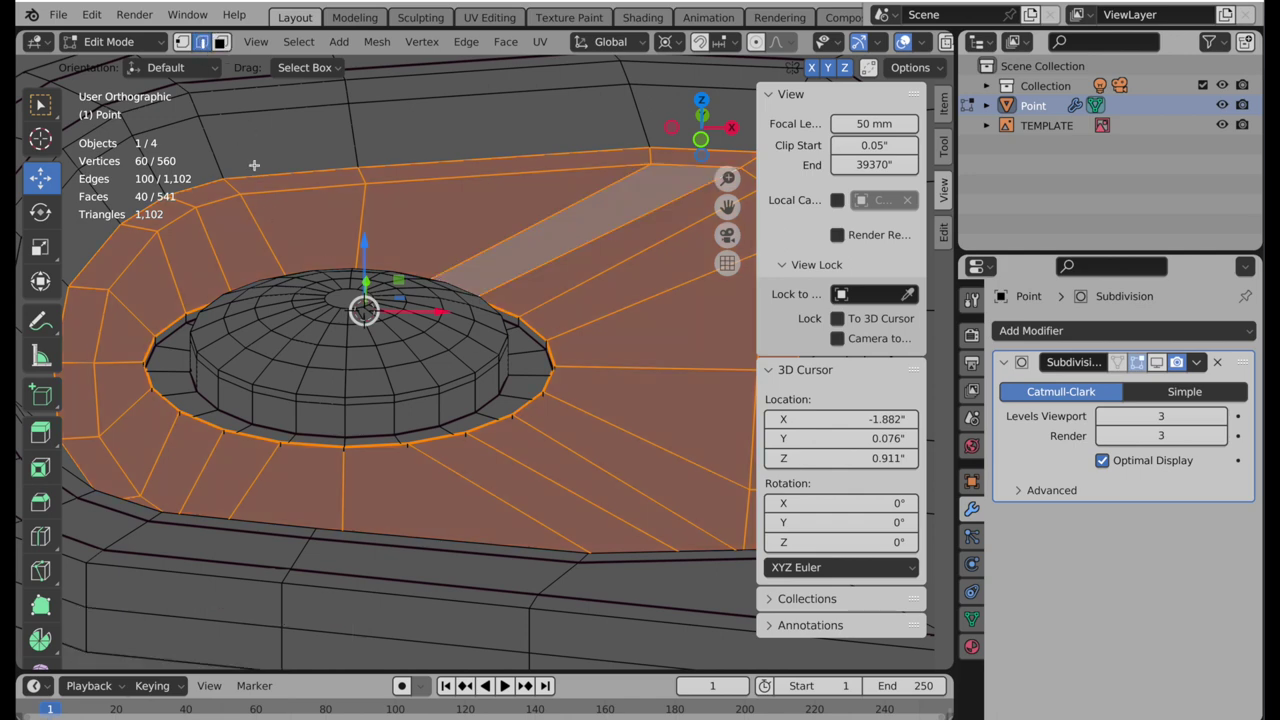
alt+click(265, 192)
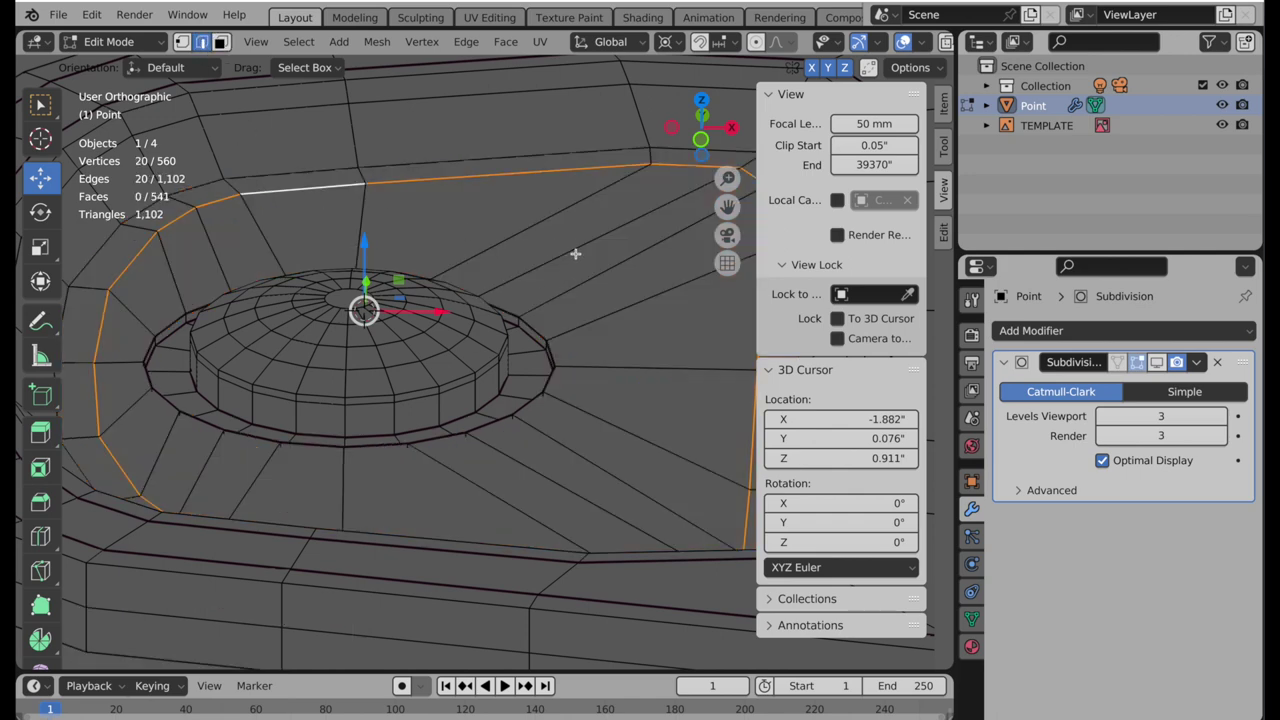
ctrl+scroll(418, 258, right, 3)
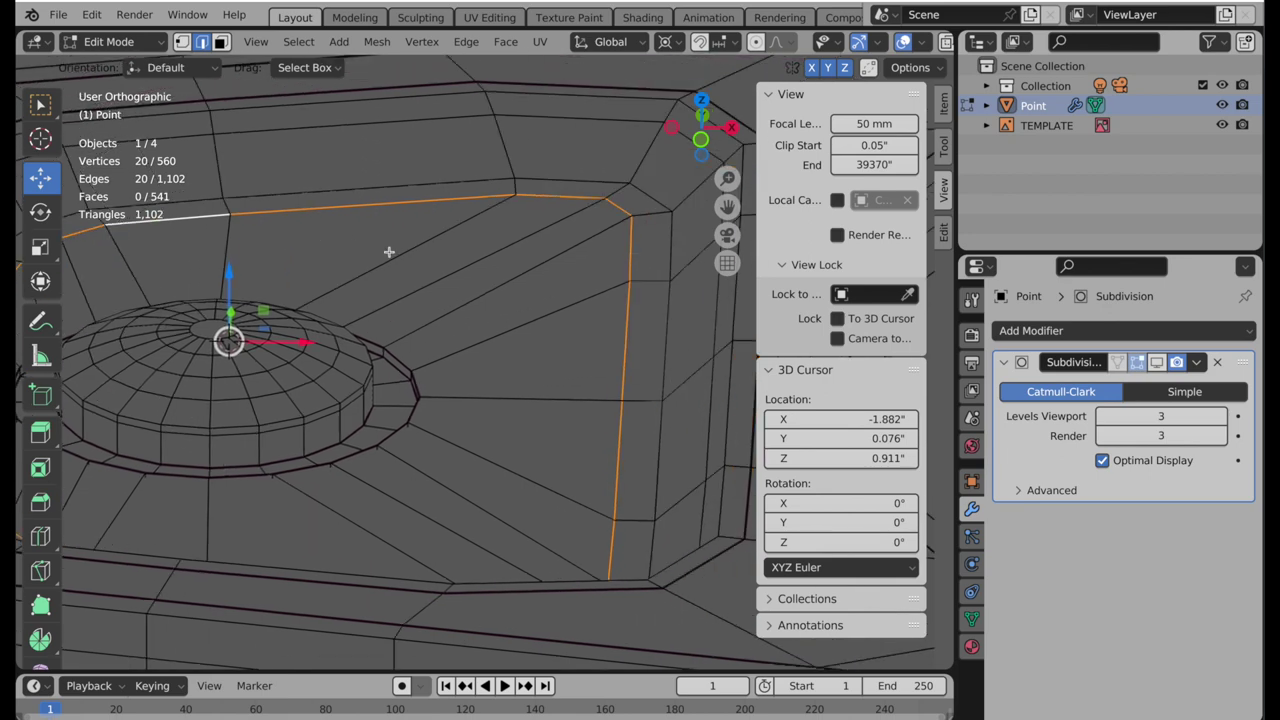
scroll(418, 258, left, 3)
scroll(494, 257, right, 5)
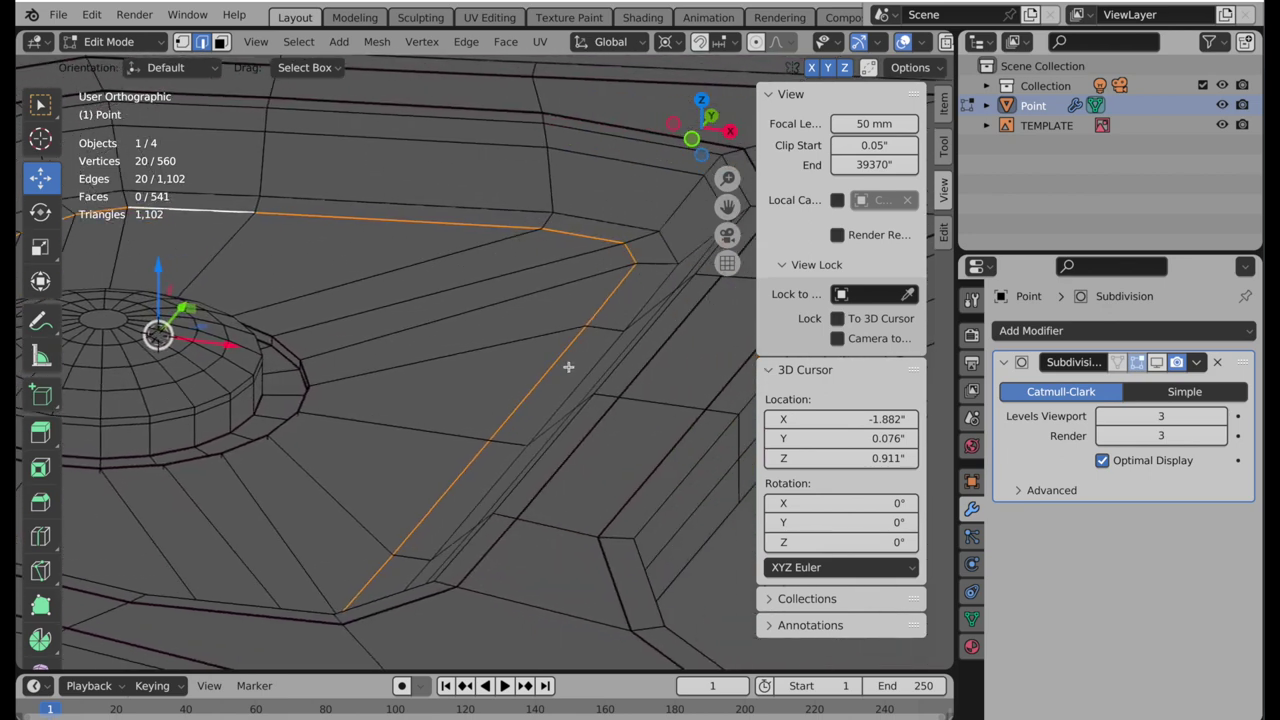
key(shift+e)
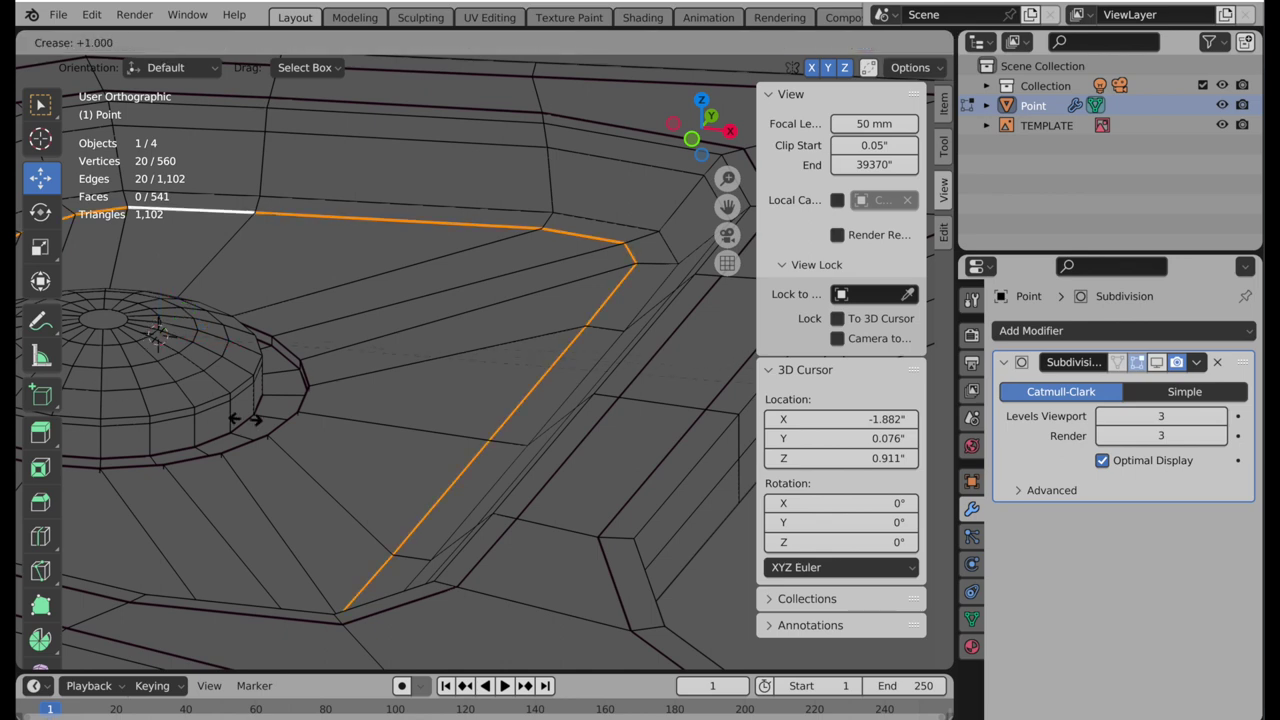
click(500, 428)
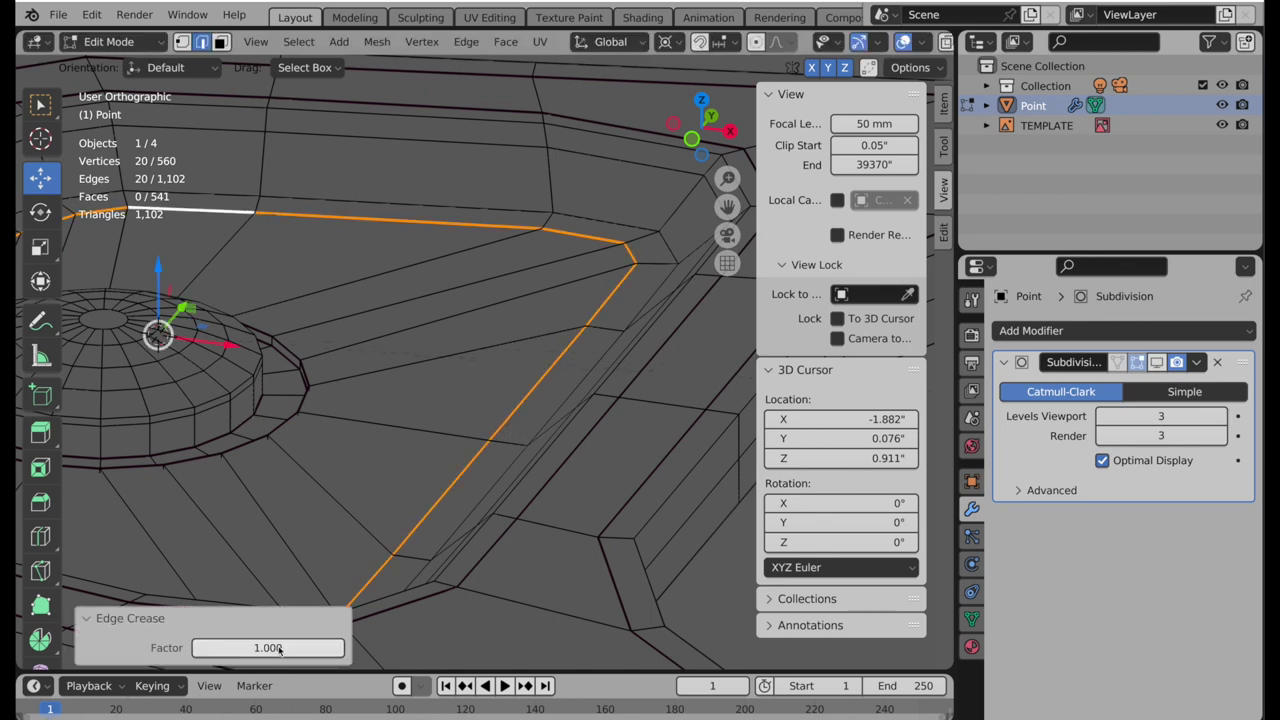
- Turn on the Subdivision modifier's viewport display and toggle Optimal Display off and on to examine the full wireframe around the recess
click(1157, 363)
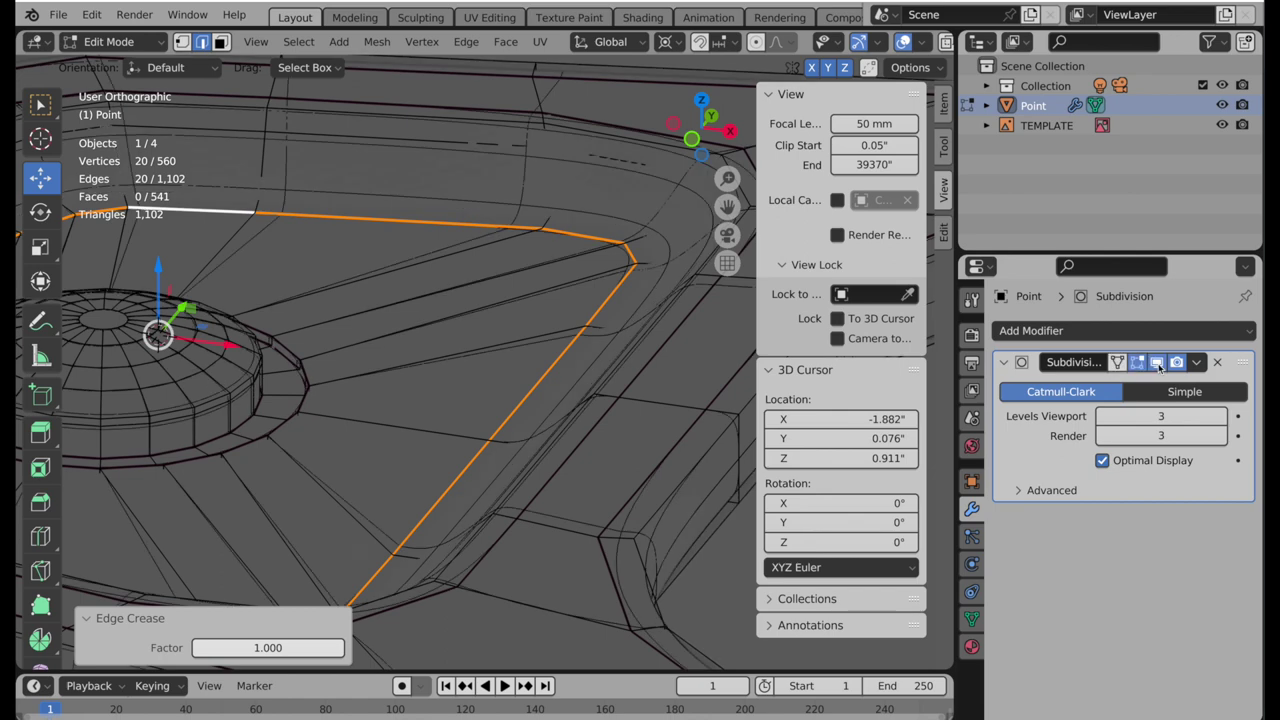
click(1104, 461)
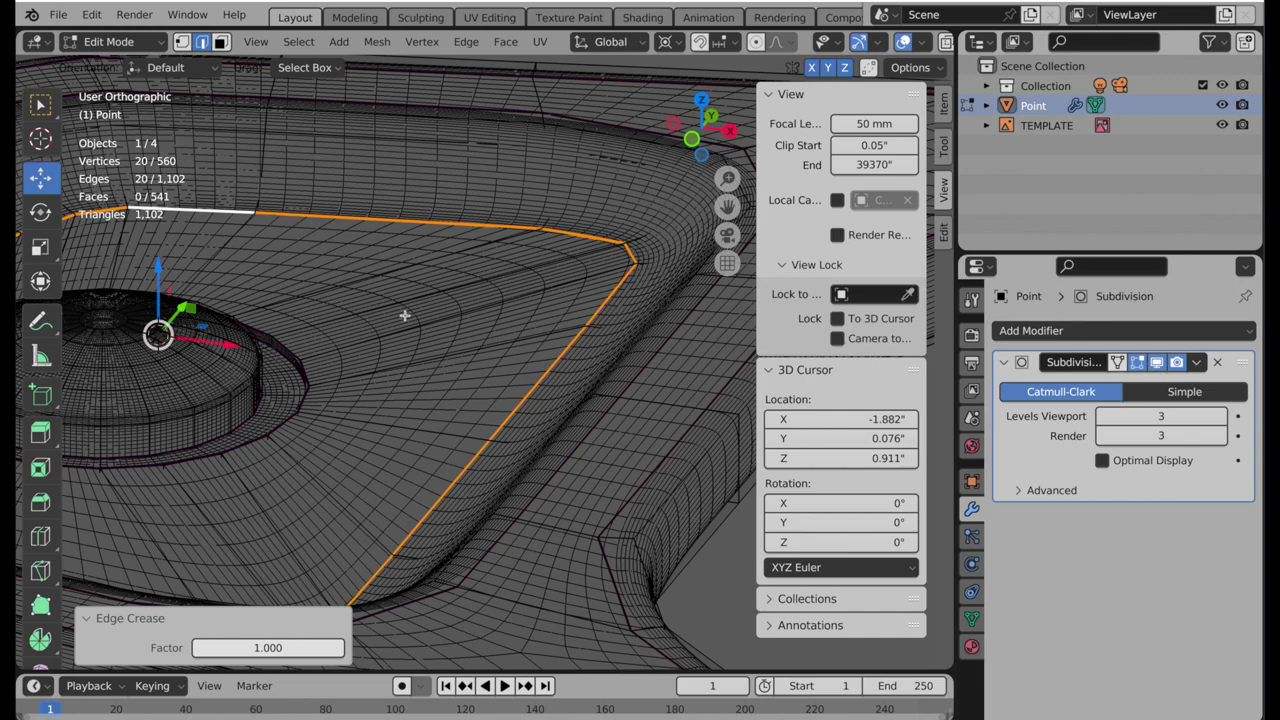
scroll(410, 314, down, 3)
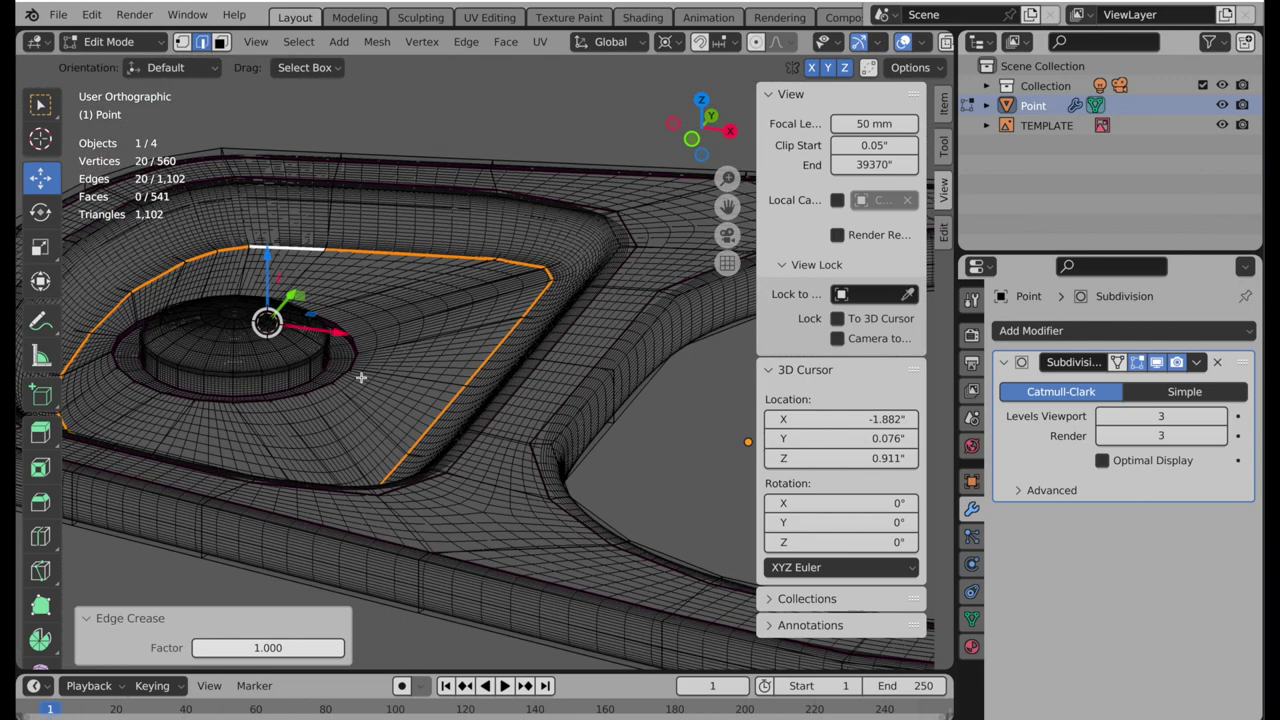
click(1150, 466)
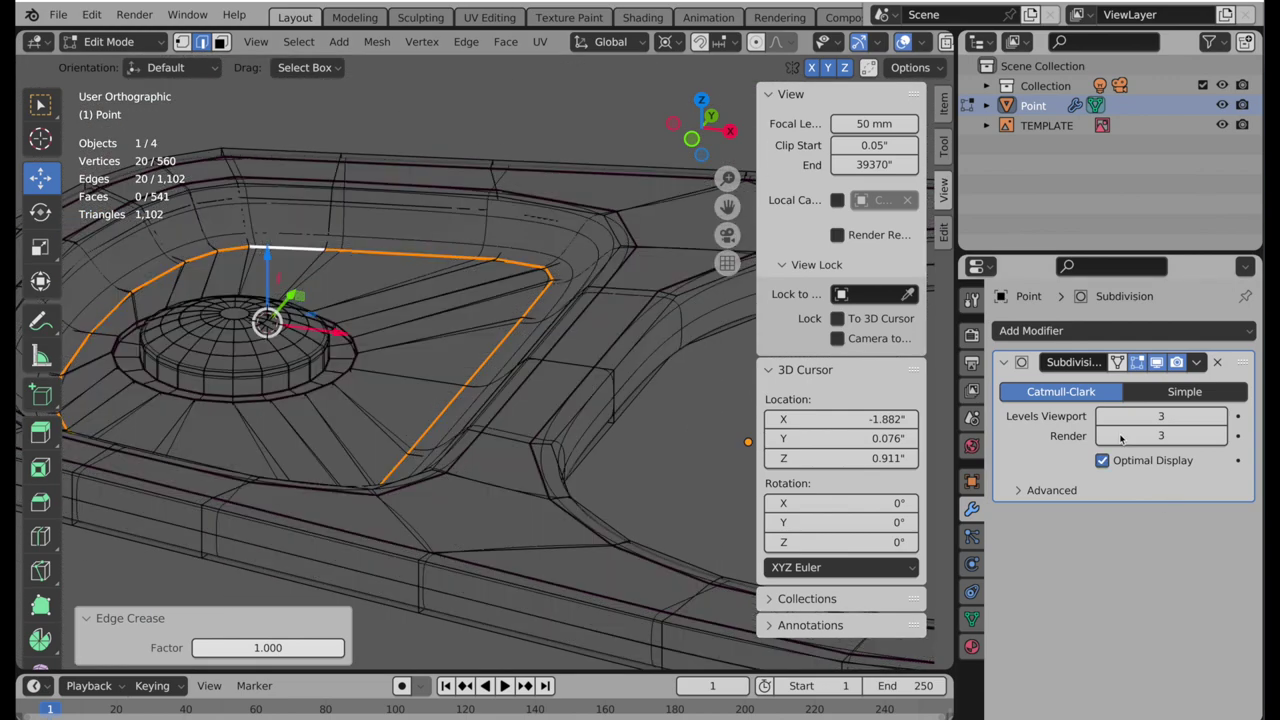
- Switch to solid shading in Object Mode to examine the subdivided recess and rivet
scroll(875, 44, right, 4)
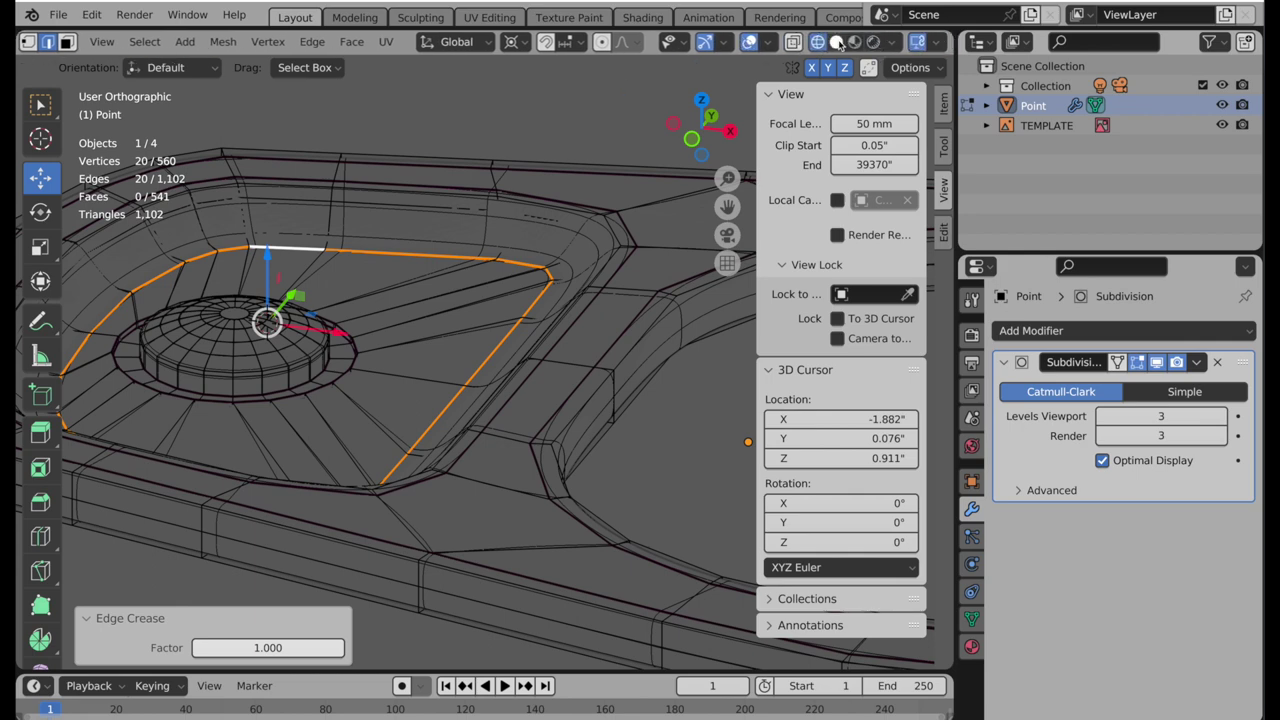
click(837, 42)
key(Tab)
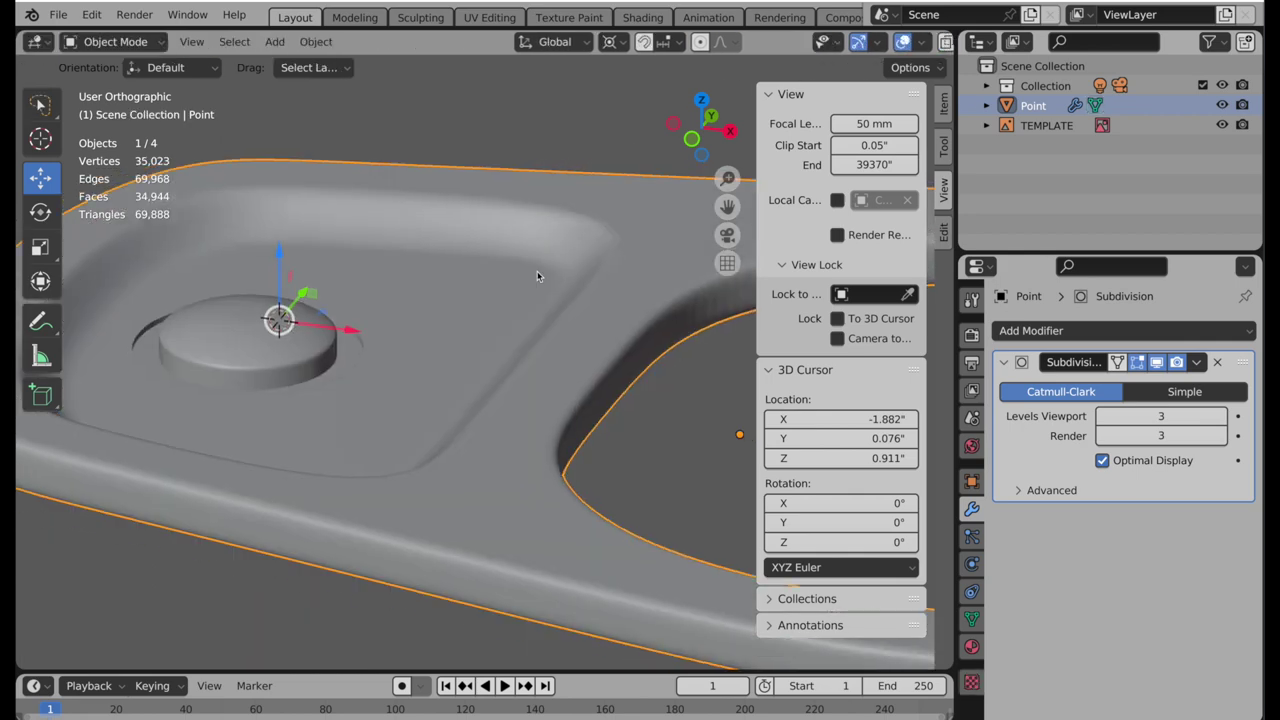